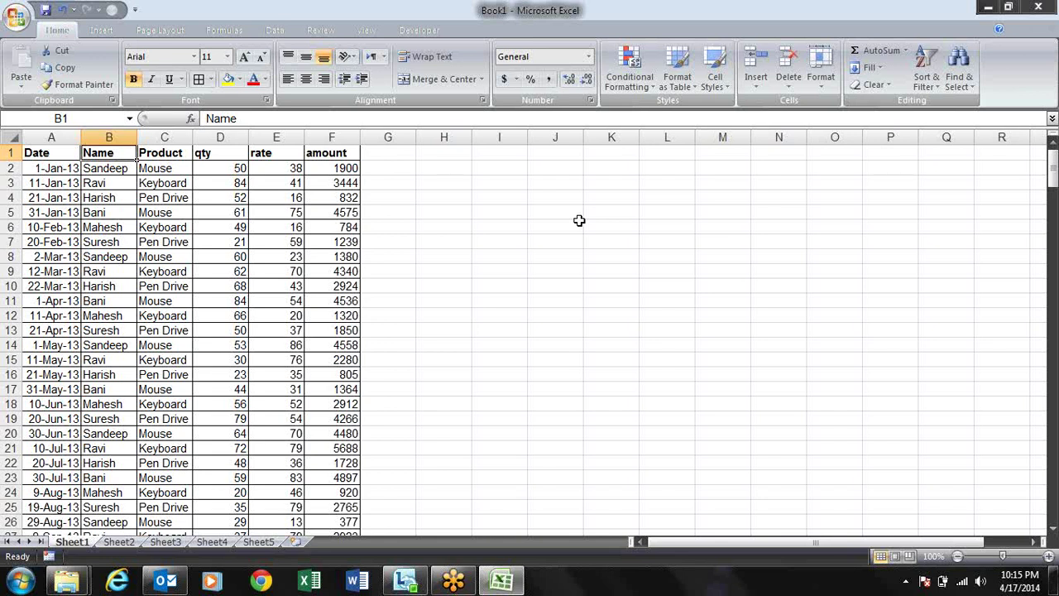
# - Look over the header row from Date to amount and return to the Date header
pyautogui.press('Left')
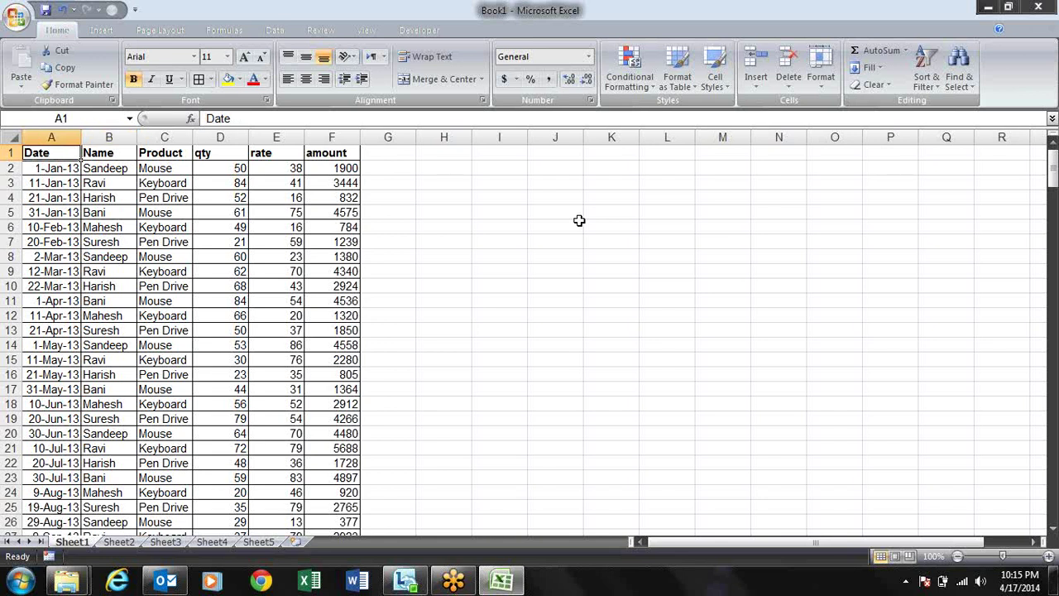
pyautogui.hotkey('shift', 'Right')
pyautogui.hotkey('shift', 'Right')
pyautogui.hotkey('shift', 'Right')
pyautogui.hotkey('shift', 'Right')
pyautogui.hotkey('shift', 'Right')
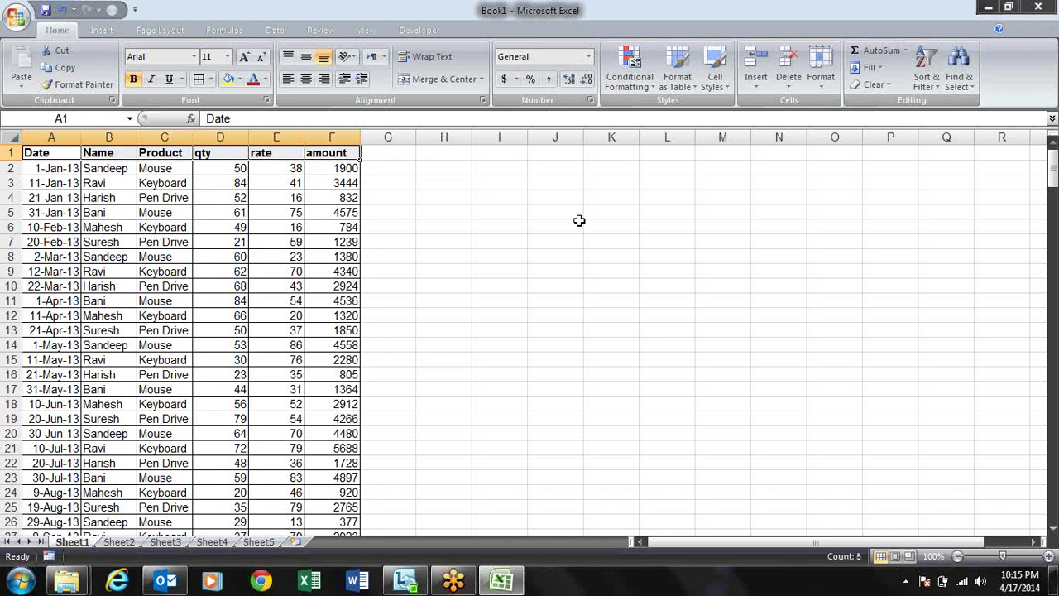
pyautogui.press('Left')
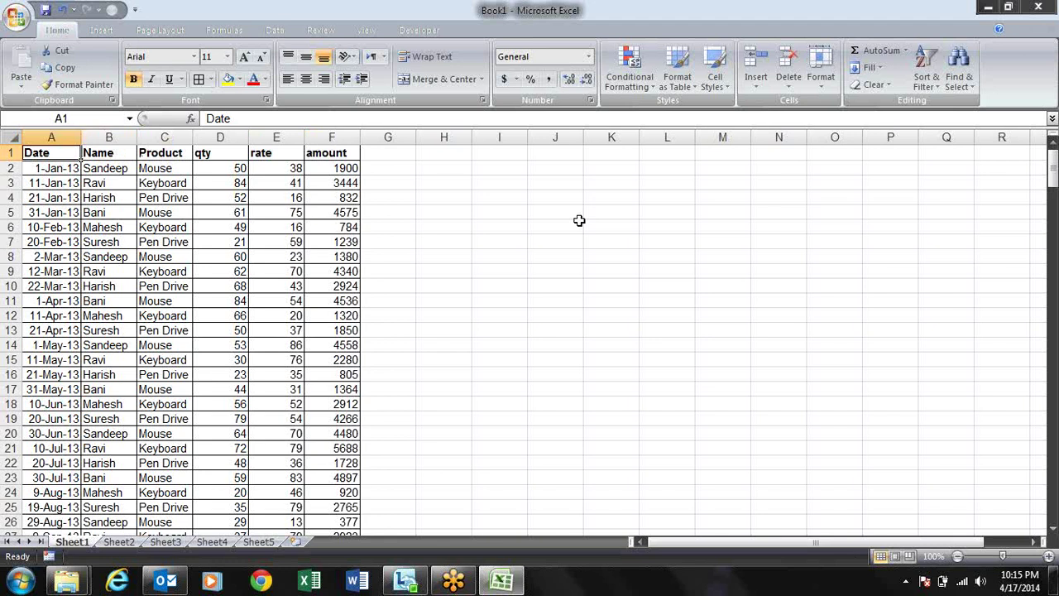
pyautogui.hotkey('shift', 'Right')
pyautogui.hotkey('shift', 'Right')
pyautogui.hotkey('shift', 'Right')
pyautogui.hotkey('shift', 'Right')
pyautogui.hotkey('shift', 'Right')
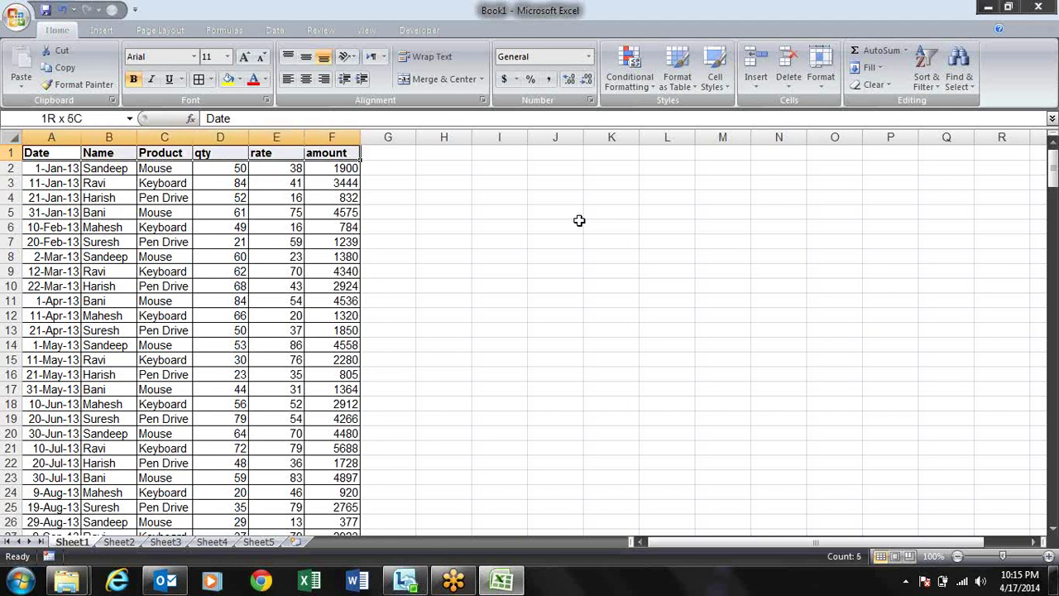
pyautogui.press('Left')
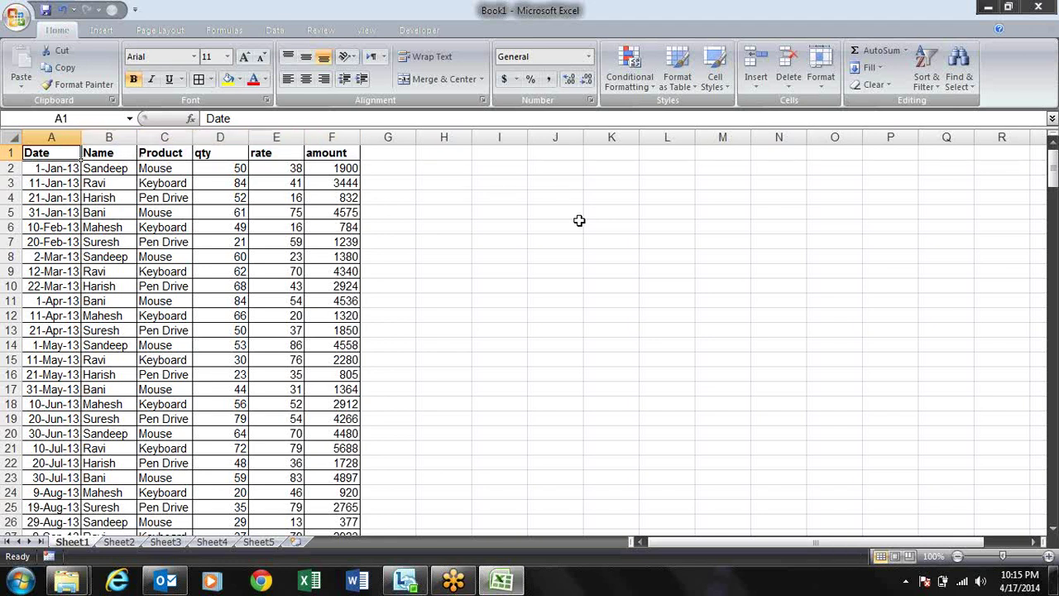
pyautogui.hotkey('shift', 'Right')
pyautogui.hotkey('shift', 'Right')
pyautogui.hotkey('shift', 'Right')
pyautogui.hotkey('shift', 'Right')
pyautogui.hotkey('shift', 'Right')
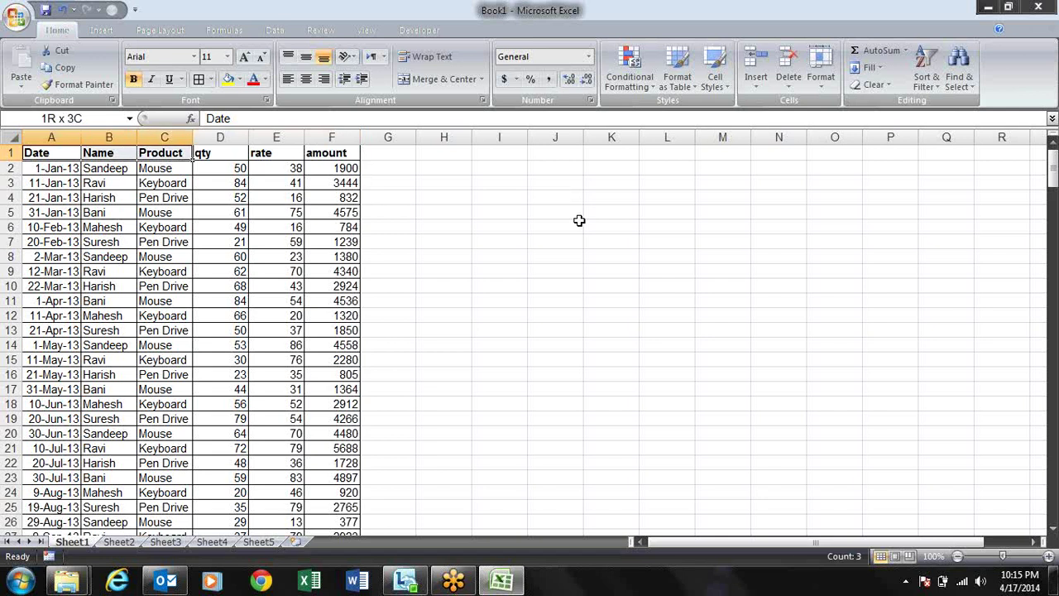
pyautogui.press('Left')
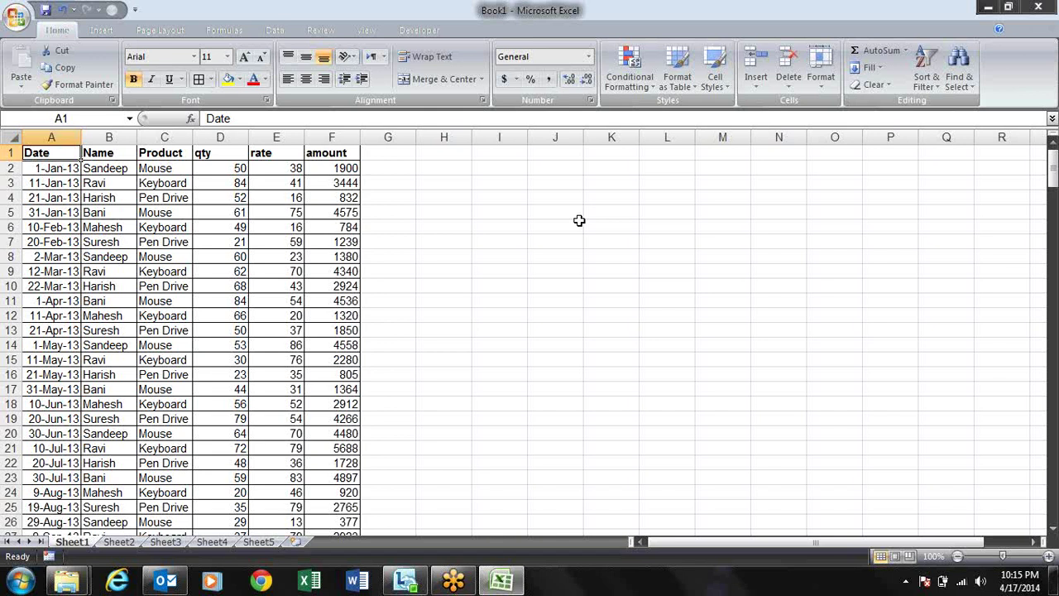
pyautogui.press('Right')
pyautogui.press('Right')
pyautogui.press('Left')
pyautogui.press('Left')
pyautogui.press('Down')
pyautogui.press('Down')
pyautogui.press('Up')
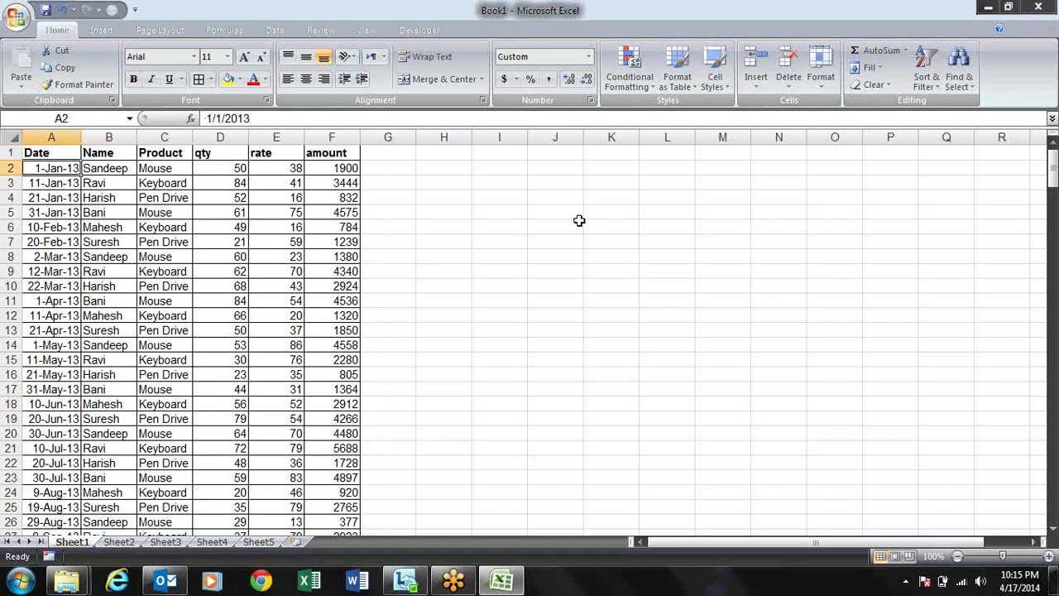
pyautogui.press('Up')
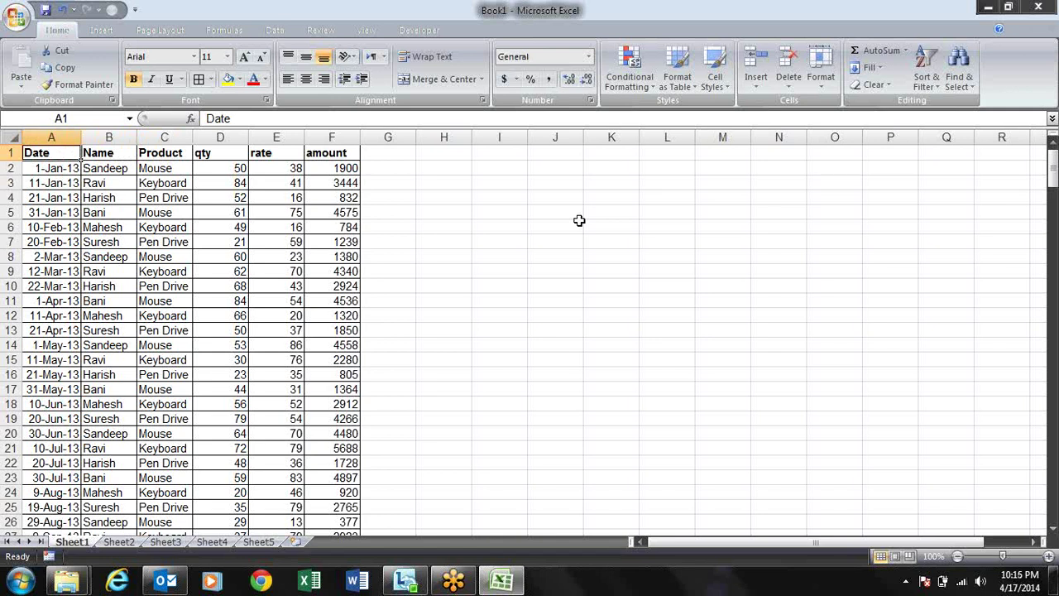
pyautogui.press('Right')
pyautogui.press('Left')
pyautogui.hotkey('shift', 'Right')
pyautogui.hotkey('shift', 'Right')
pyautogui.hotkey('shift', 'Right')
pyautogui.hotkey('shift', 'Right')
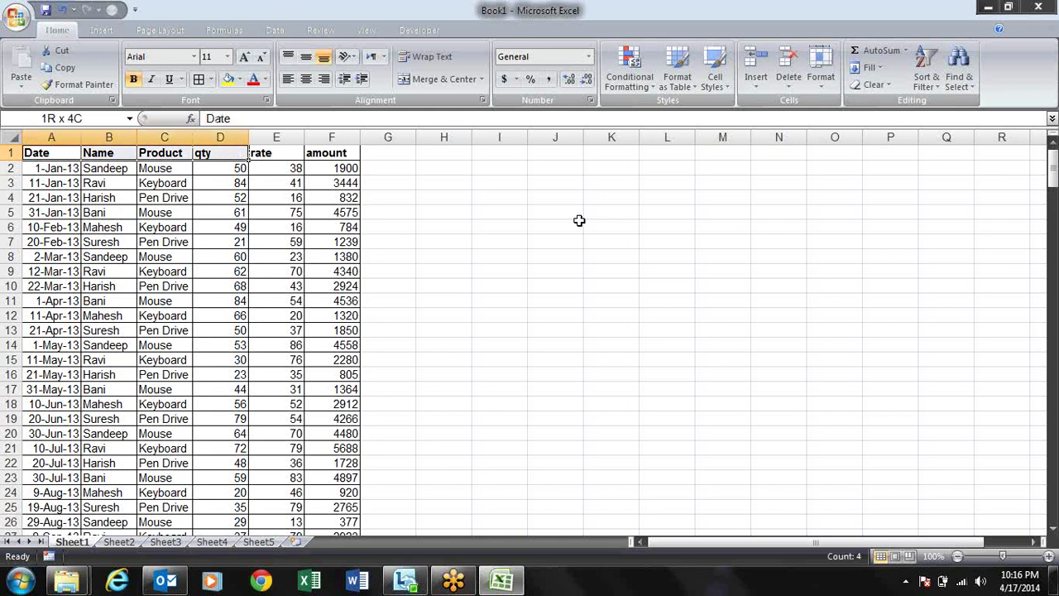
pyautogui.press('Left')
pyautogui.press('Right')
pyautogui.press('Right')
pyautogui.press('Right')
pyautogui.press('Right')
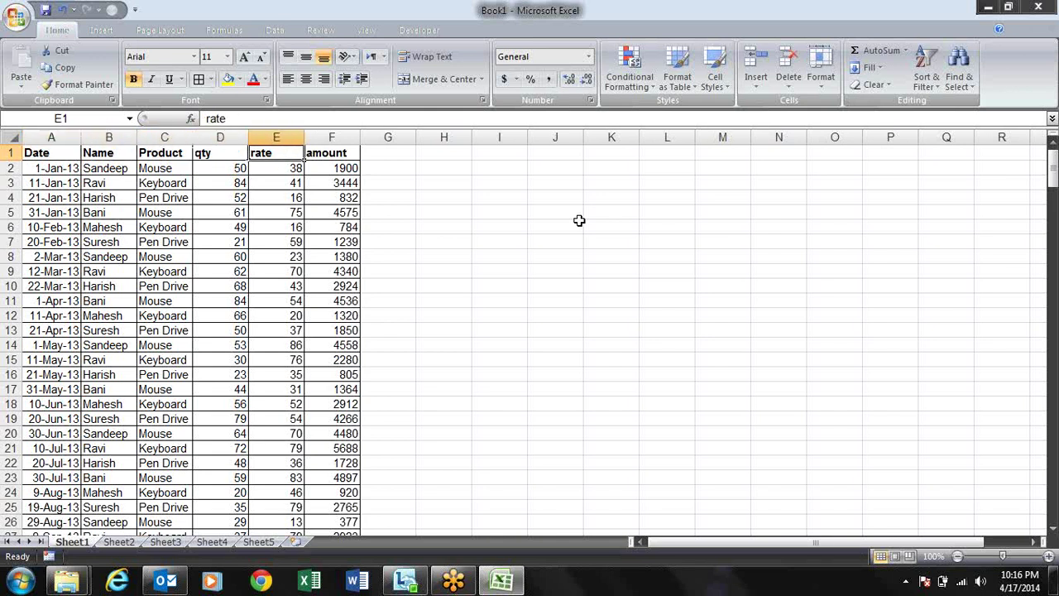
pyautogui.press('Right')
pyautogui.hotkey('shift', 'Left')
pyautogui.hotkey('shift', 'Left')
pyautogui.hotkey('shift', 'Left')
pyautogui.hotkey('shift', 'Left')
pyautogui.hotkey('shift', 'Left')
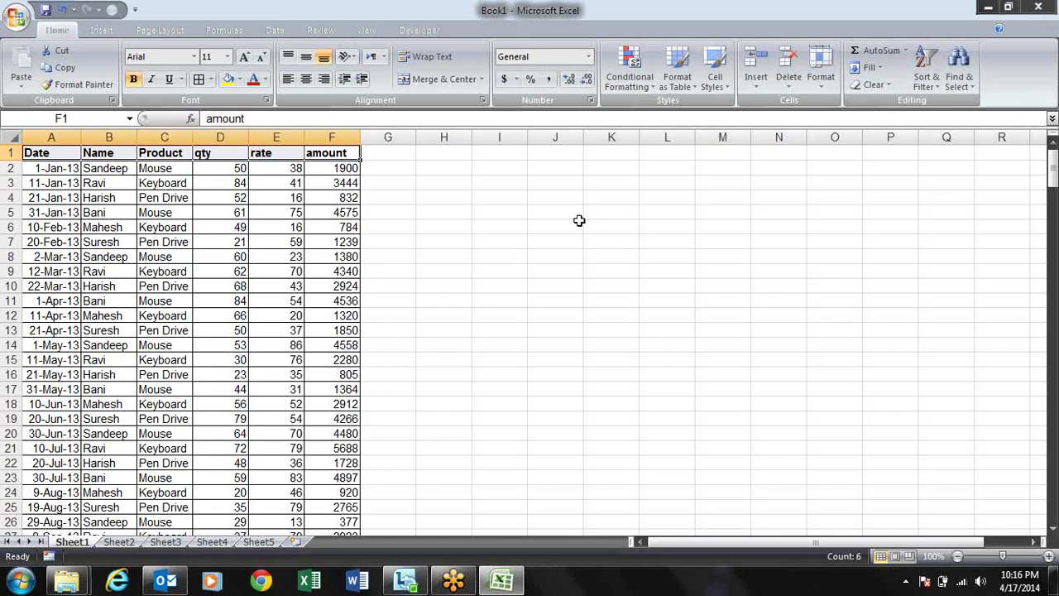
pyautogui.press('Down')
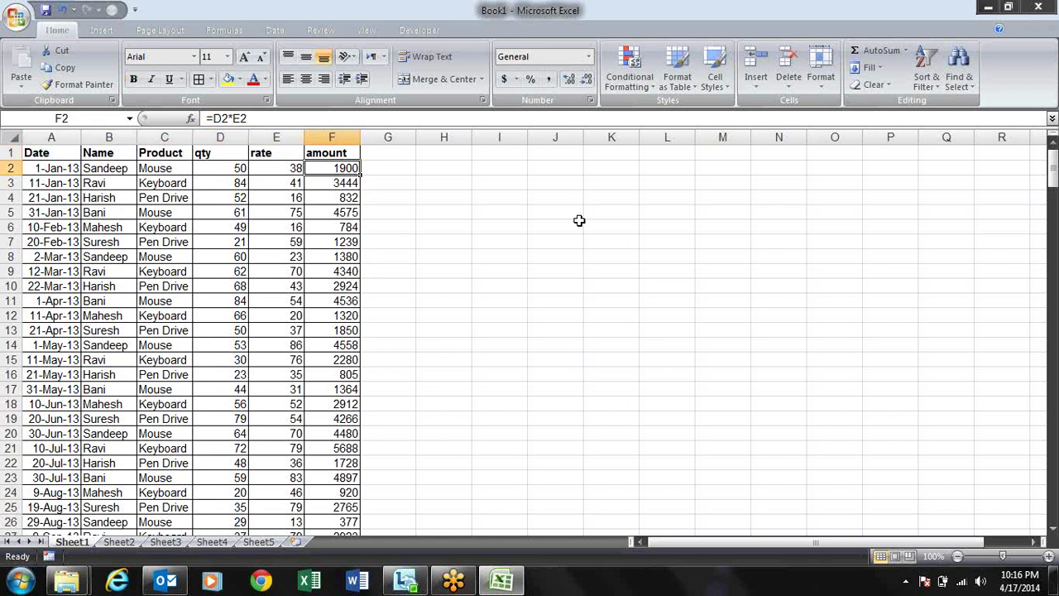
pyautogui.press('Up')
pyautogui.press('Left')
pyautogui.press('Home')
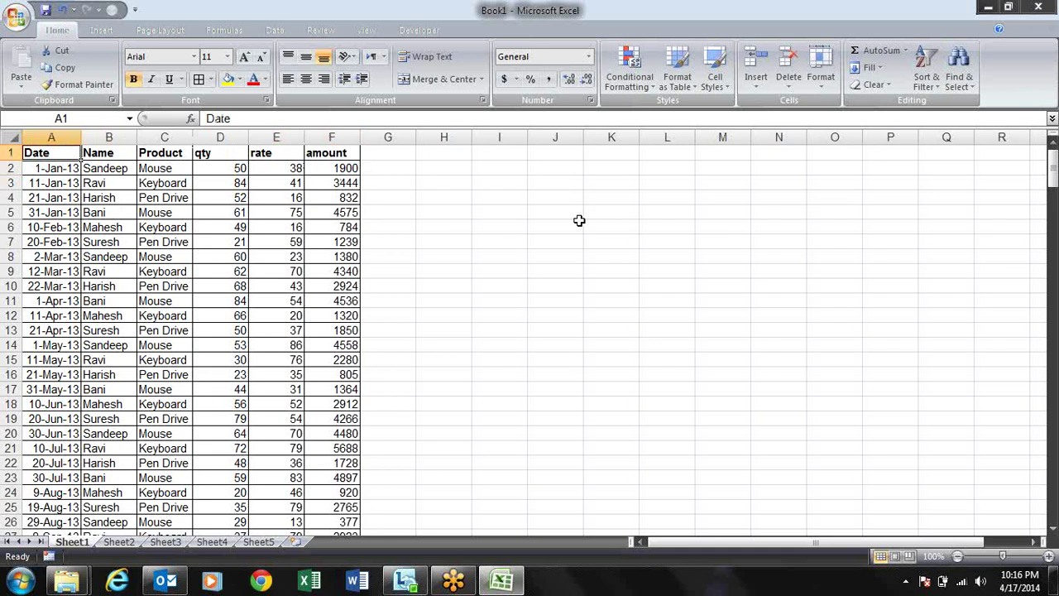
# - Sort the rows A to Z by Name so Bani's rows come first
pyautogui.click(928, 80)
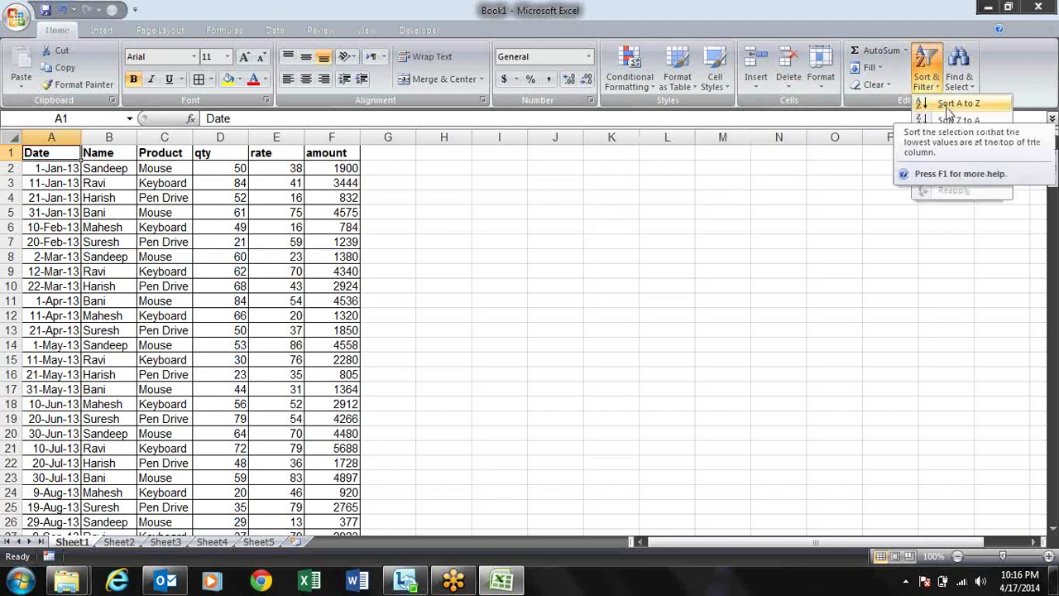
pyautogui.click(947, 106)
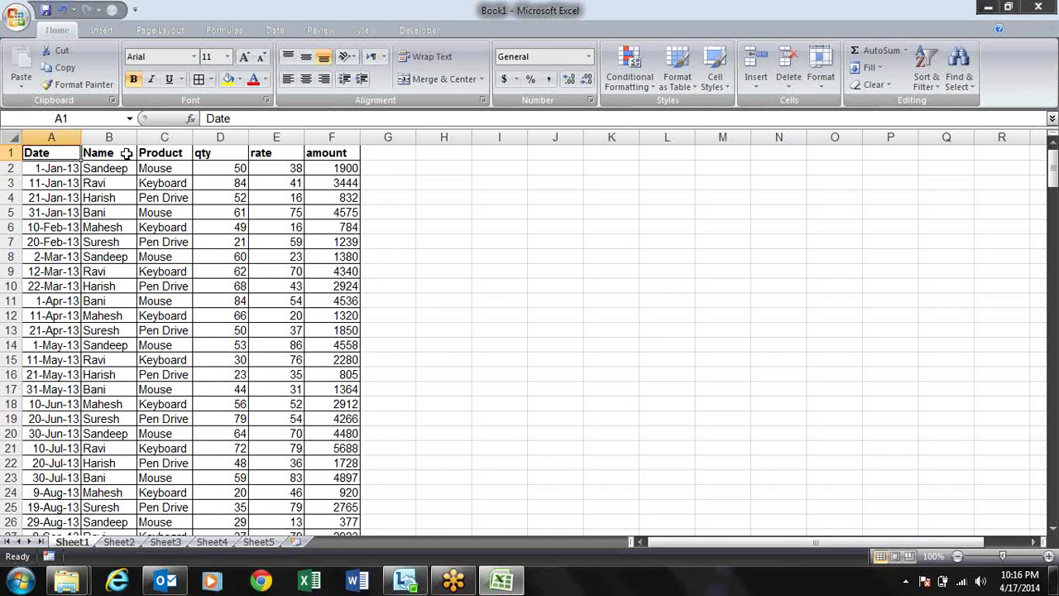
pyautogui.click(126, 153)
pyautogui.click(928, 89)
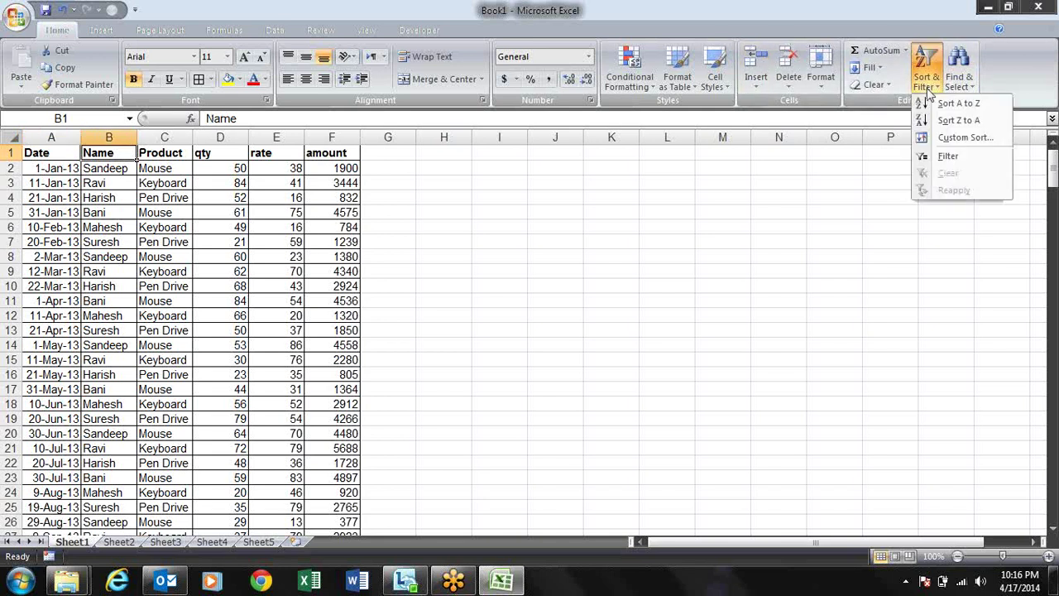
pyautogui.click(949, 103)
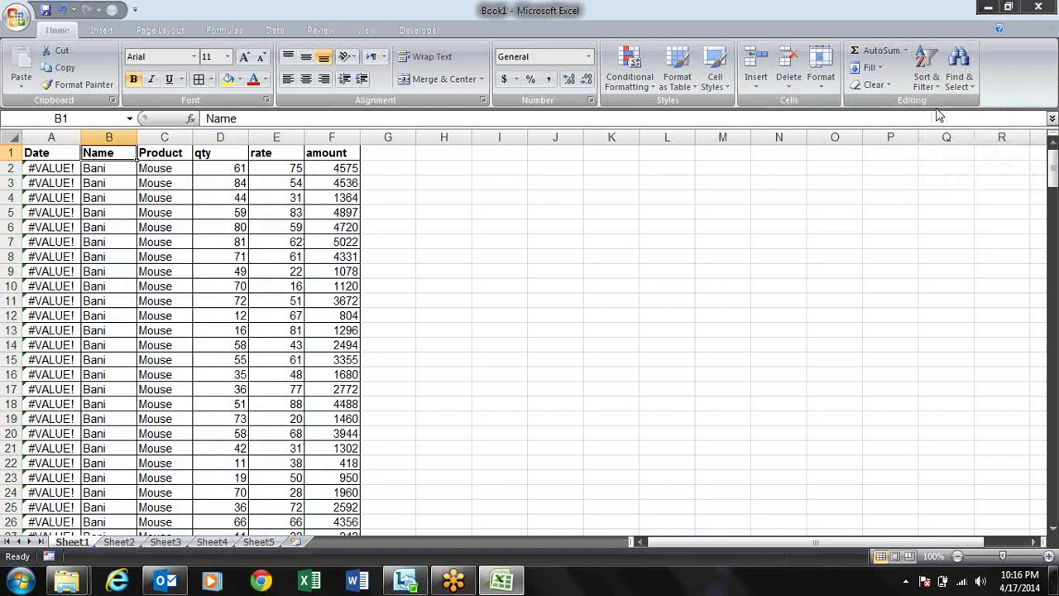
# - Undo the Name sort and paste the dates A2:A248 back as values only
pyautogui.hotkey('ctrl', 'z')
pyautogui.press('Left')
pyautogui.hotkey('ctrl', 'shift', 'Down')
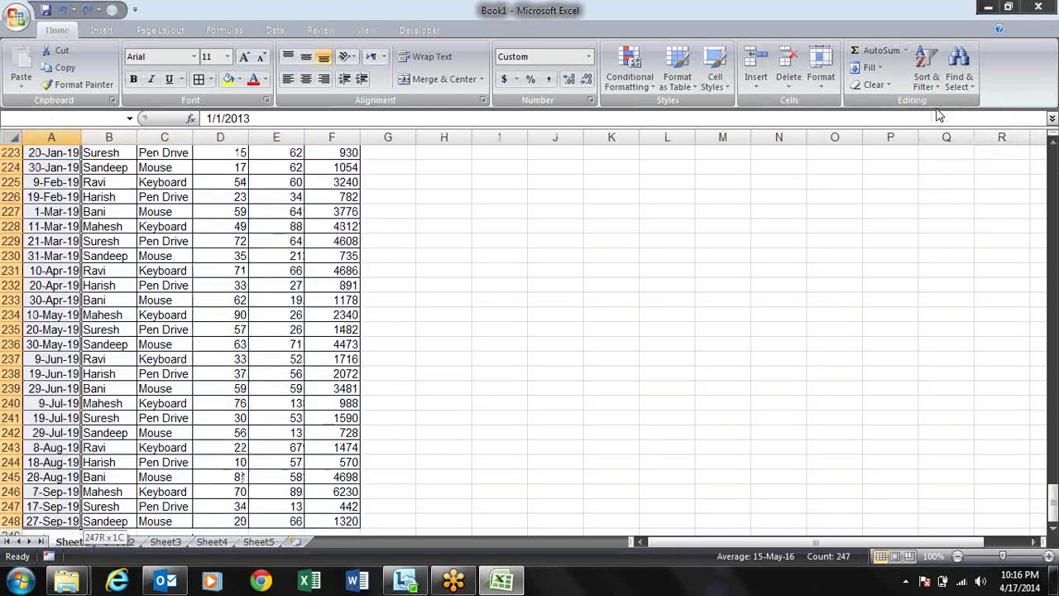
pyautogui.hotkey('ctrl', 'c')
pyautogui.hotkey('alt', 'e')
pyautogui.press('s')
pyautogui.press('v')
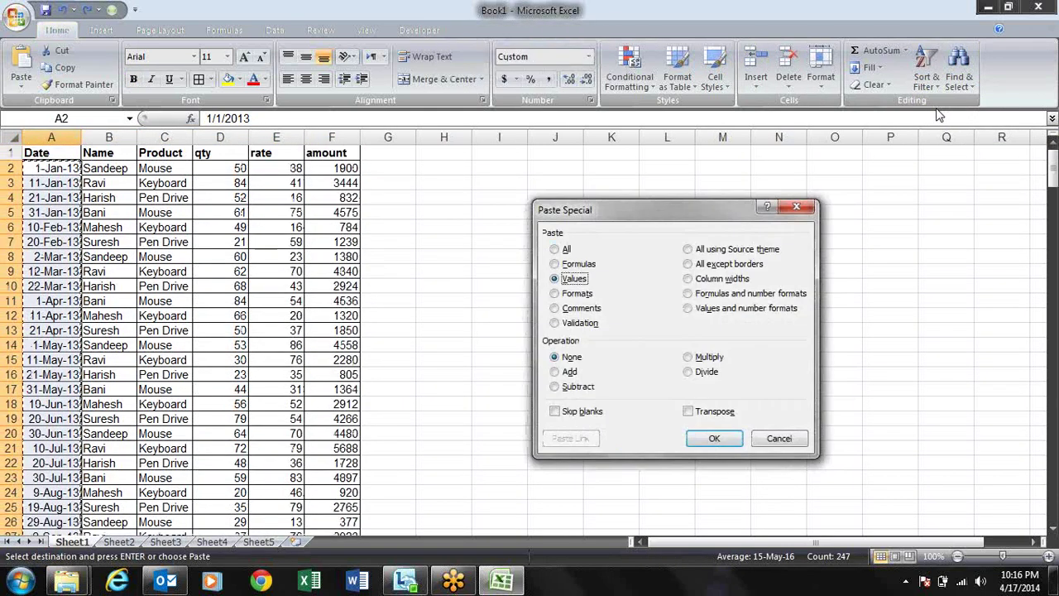
pyautogui.press('Return')
# - Check row 2 of the restored date-ordered table, ending on the first date
pyautogui.press('Up')
pyautogui.press('Down')
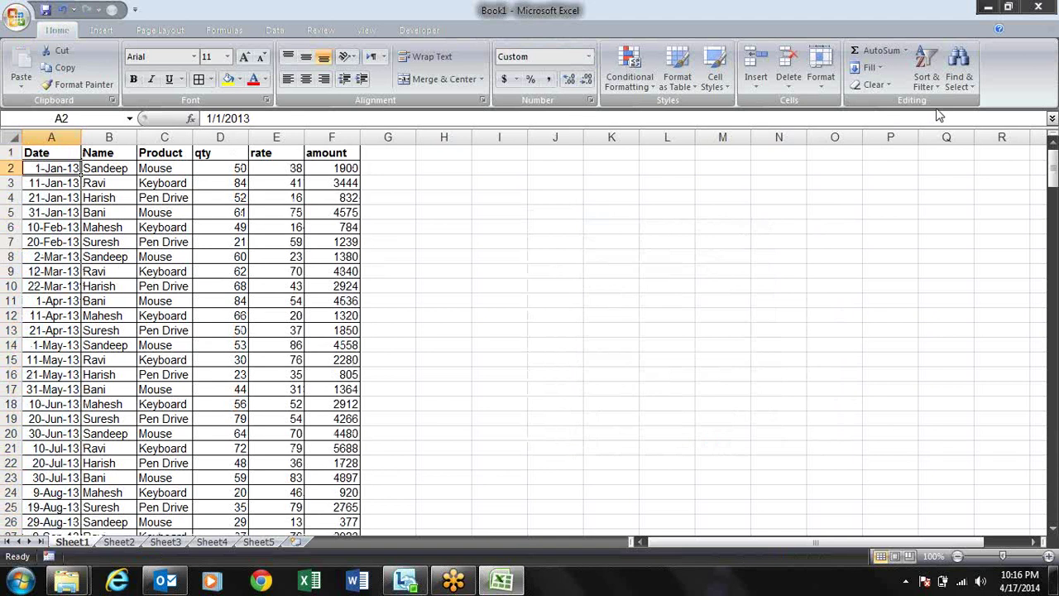
pyautogui.press('Right')
pyautogui.press('Right')
pyautogui.press('Right')
pyautogui.press('Right')
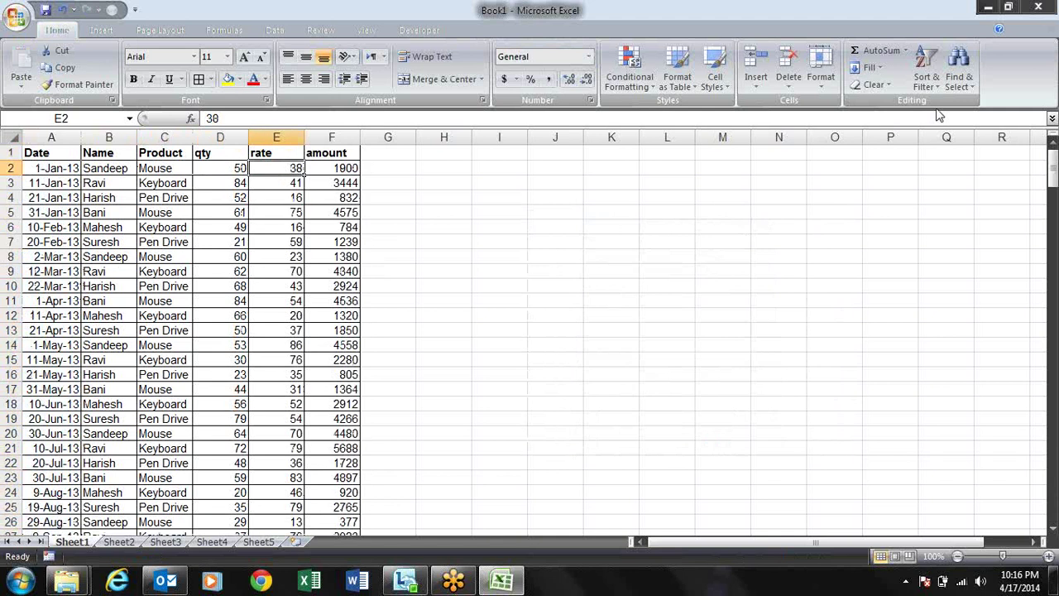
pyautogui.press('Left')
pyautogui.press('Left')
pyautogui.press('Left')
pyautogui.press('Left')
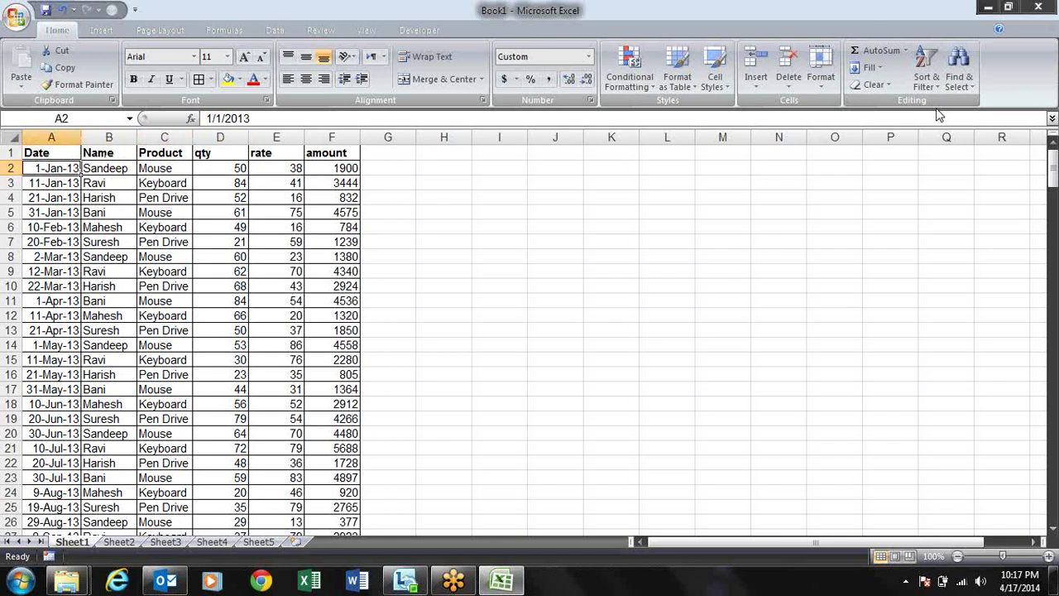
# - Step along the headers from Date to amount to review the date-ordered table
pyautogui.press('Up')
pyautogui.press('Right')
pyautogui.press('Right')
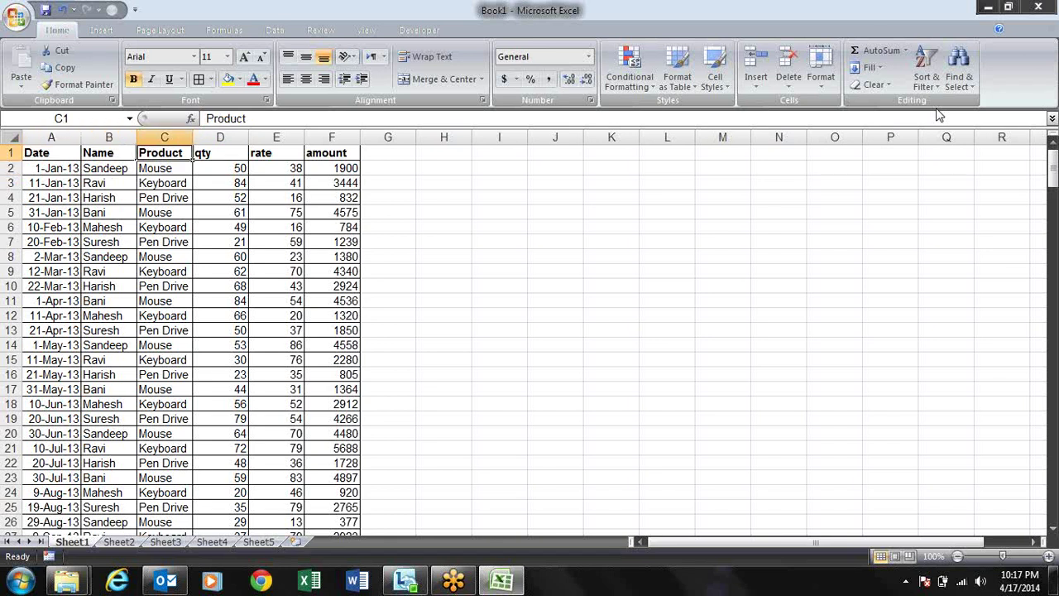
pyautogui.press('Right')
pyautogui.press('Left')
pyautogui.press('Left')
pyautogui.press('Left')
pyautogui.press('Right')
pyautogui.press('Right')
pyautogui.press('Left')
pyautogui.press('Left')
pyautogui.press('Right')
pyautogui.press('Right')
pyautogui.press('Right')
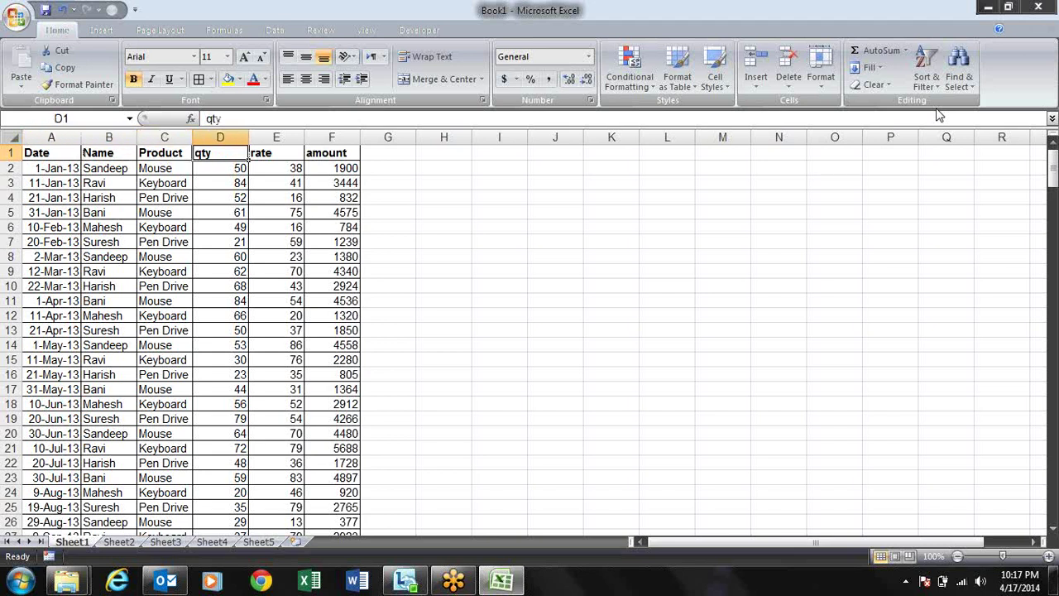
pyautogui.press('Right')
pyautogui.press('Right')
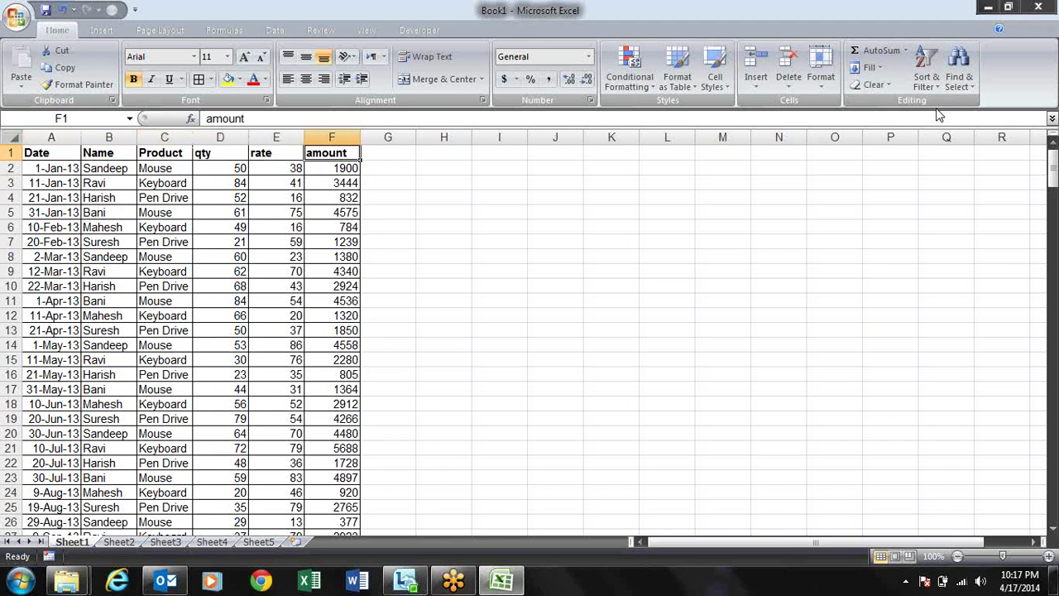
pyautogui.press('Left')
pyautogui.press('Left')
pyautogui.press('Left')
pyautogui.press('Left')
pyautogui.press('Left')
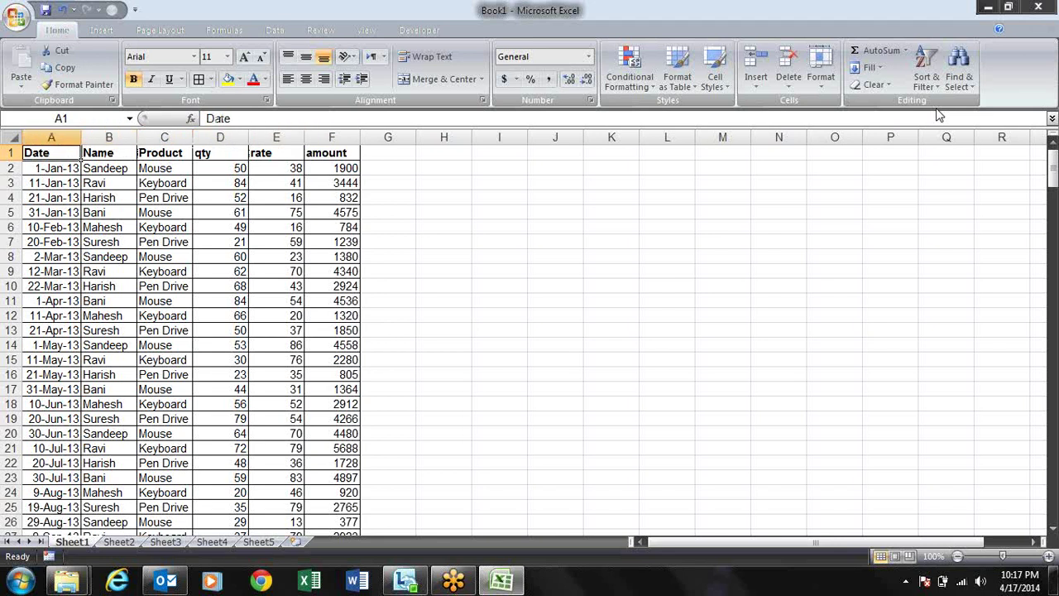
pyautogui.press('Right')
pyautogui.press('Right')
pyautogui.press('Right')
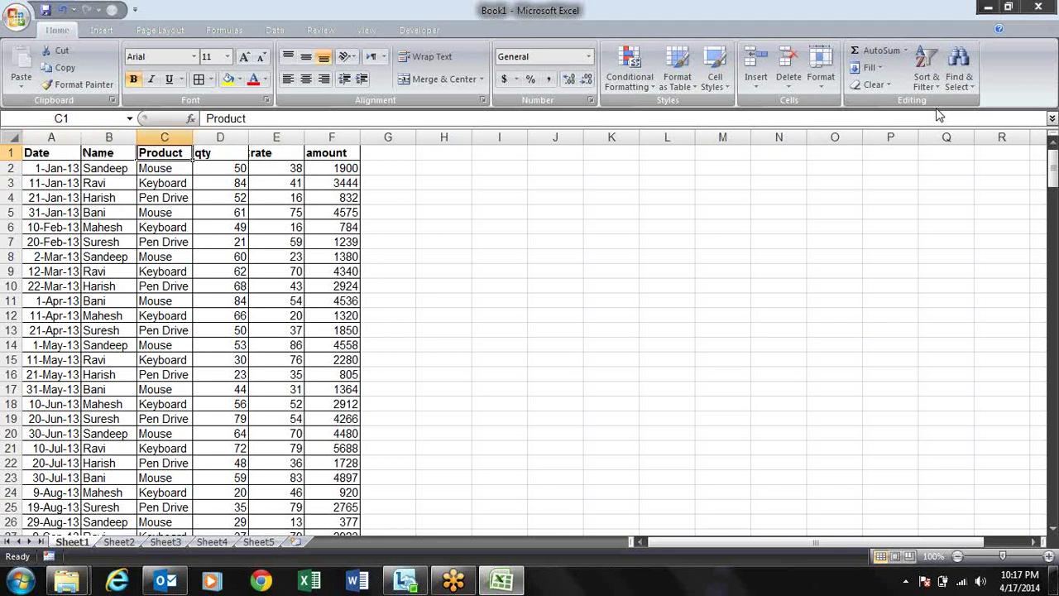
pyautogui.press('Left')
pyautogui.press('Left')
pyautogui.press('Left')
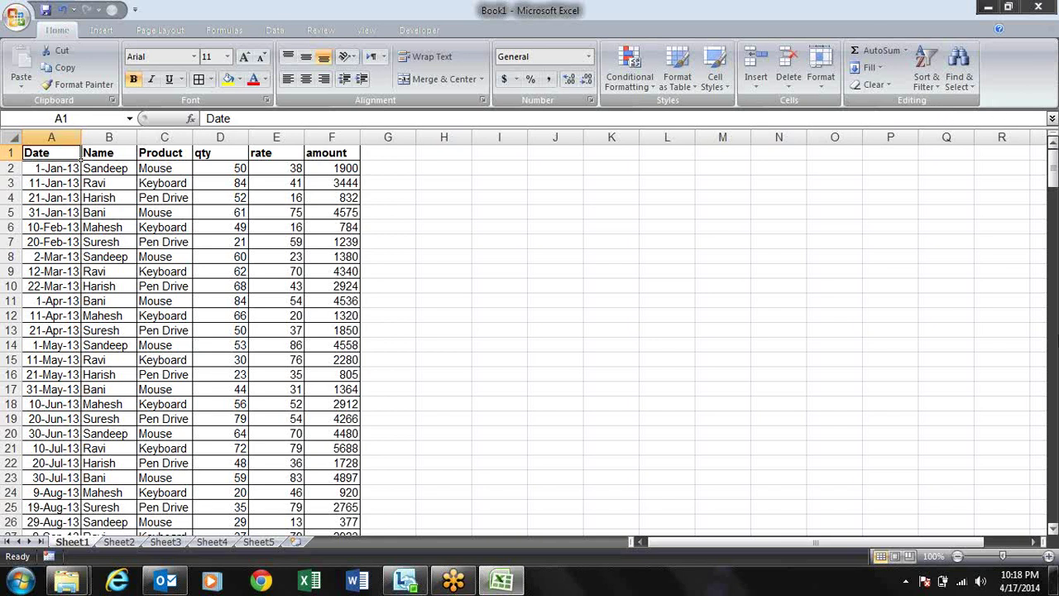
pyautogui.click(1026, 585)
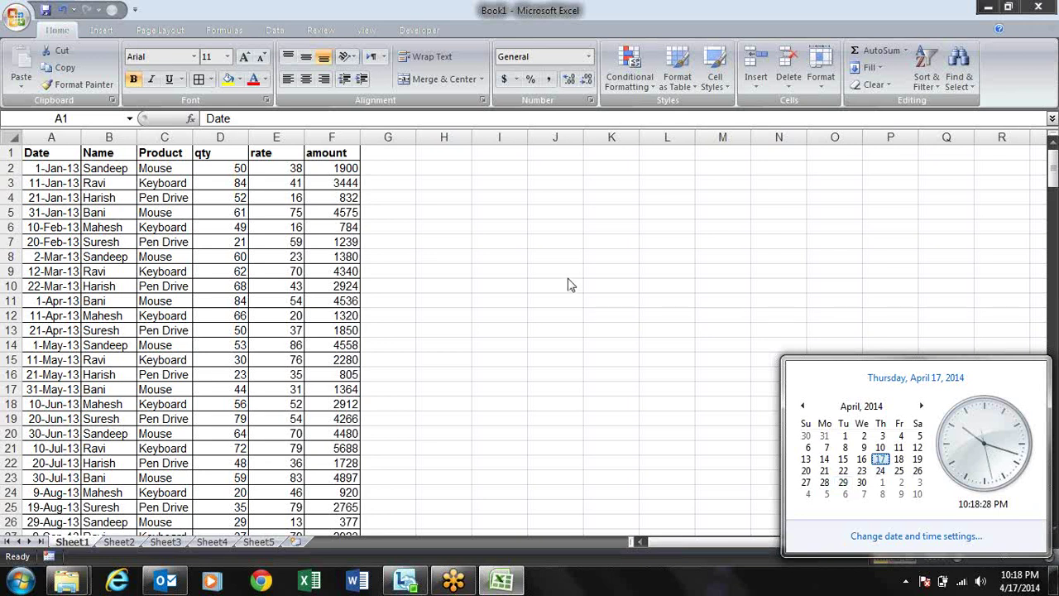
pyautogui.click(390, 231)
pyautogui.click(244, 183)
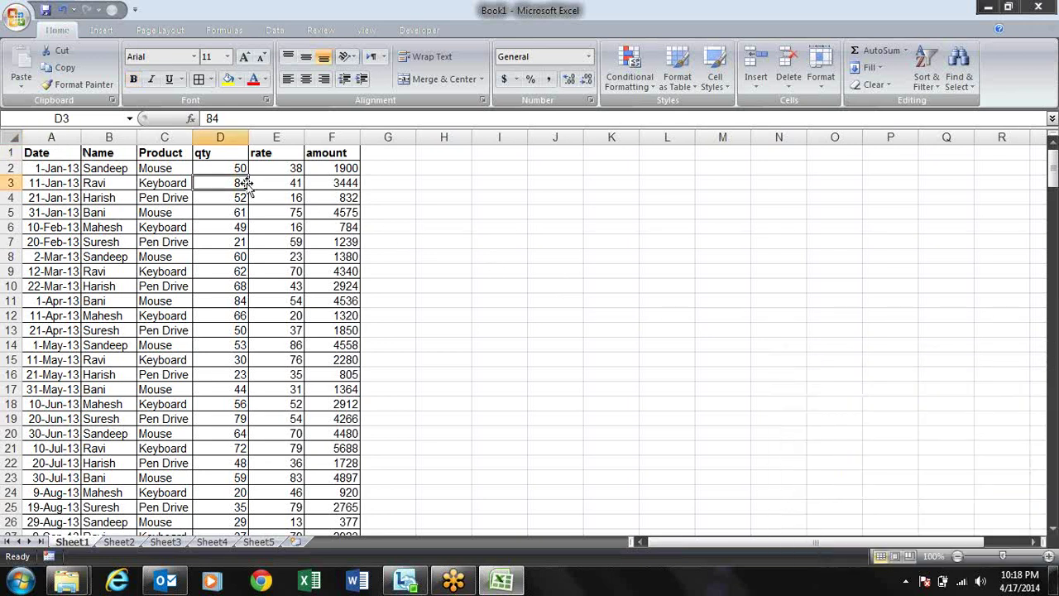
pyautogui.hotkey('ctrl', 'Left')
pyautogui.hotkey('ctrl', 'Up')
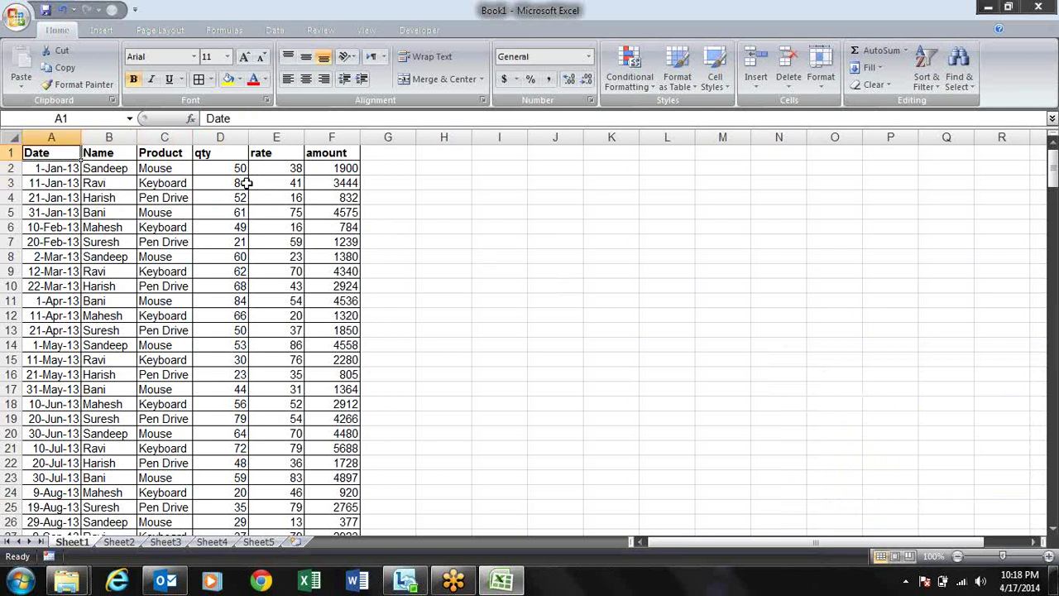
pyautogui.press('Right')
pyautogui.press('Left')
# - Sort by Date ascending, then re-sort A to Z by Name with Bani first
pyautogui.click(927, 83)
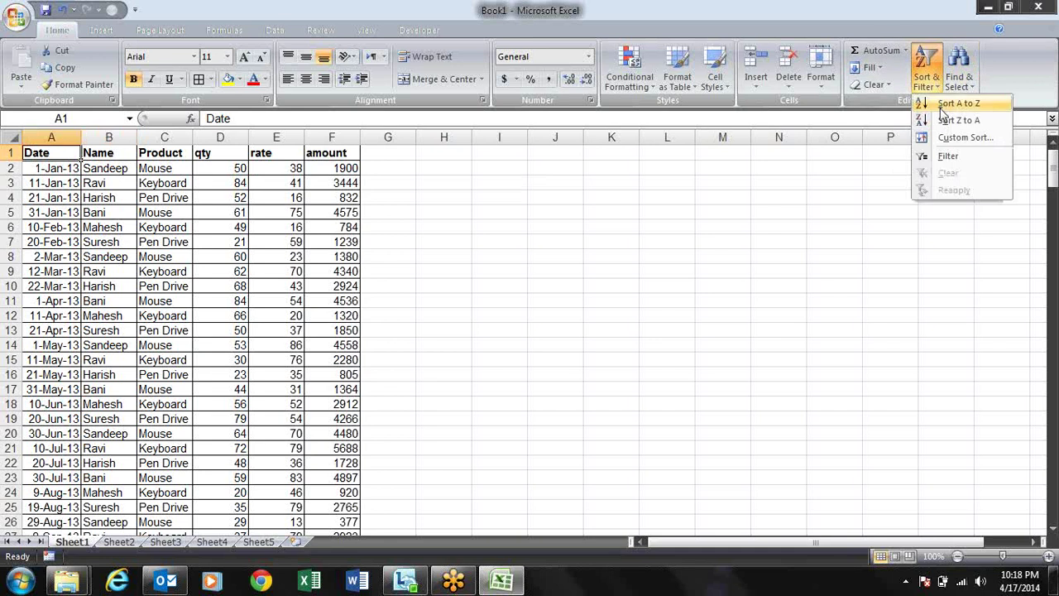
pyautogui.click(945, 106)
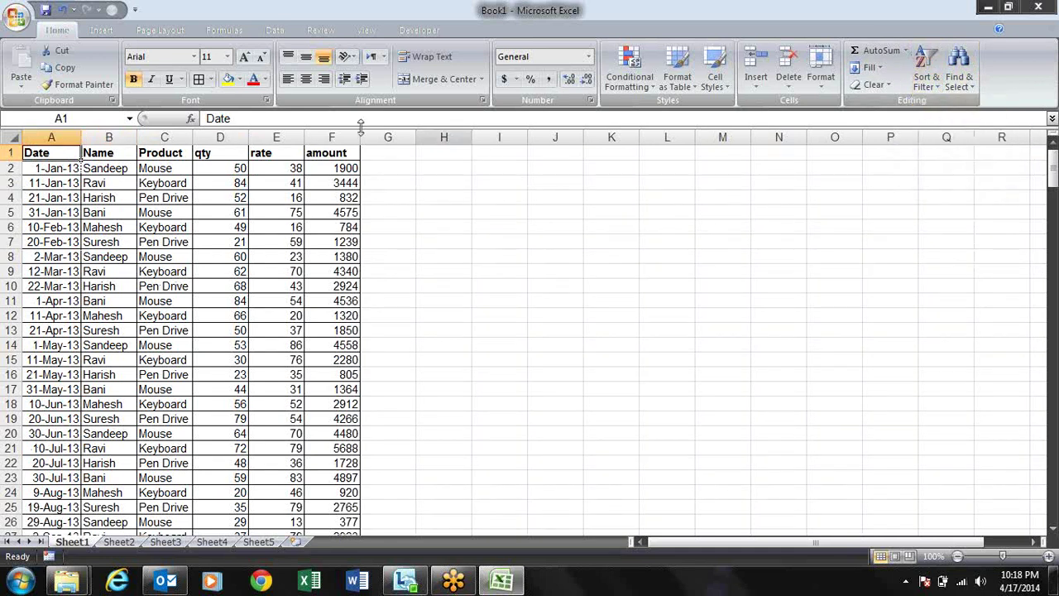
pyautogui.click(104, 170)
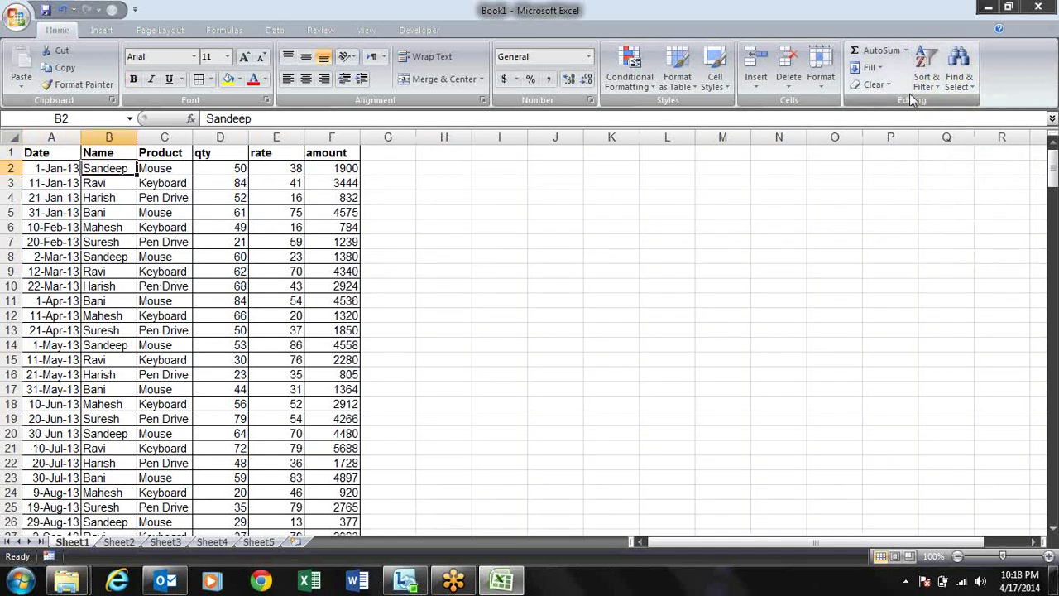
pyautogui.click(928, 82)
pyautogui.click(944, 105)
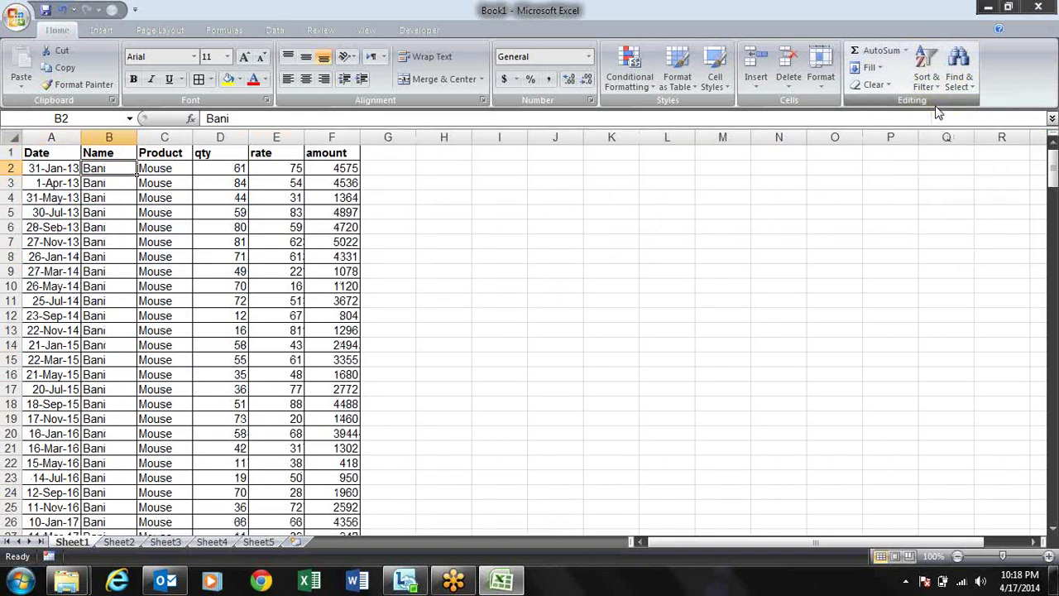
pyautogui.press('Left')
pyautogui.press('Up')
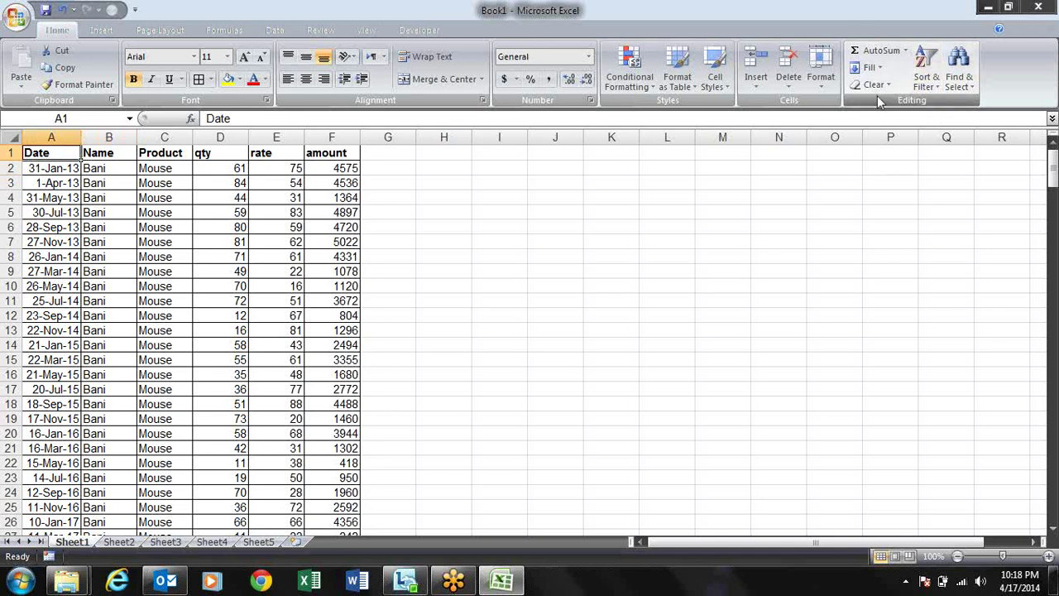
# - Select the whole table A1:F248 from the amount header and scroll back to the top
pyautogui.click(97, 168)
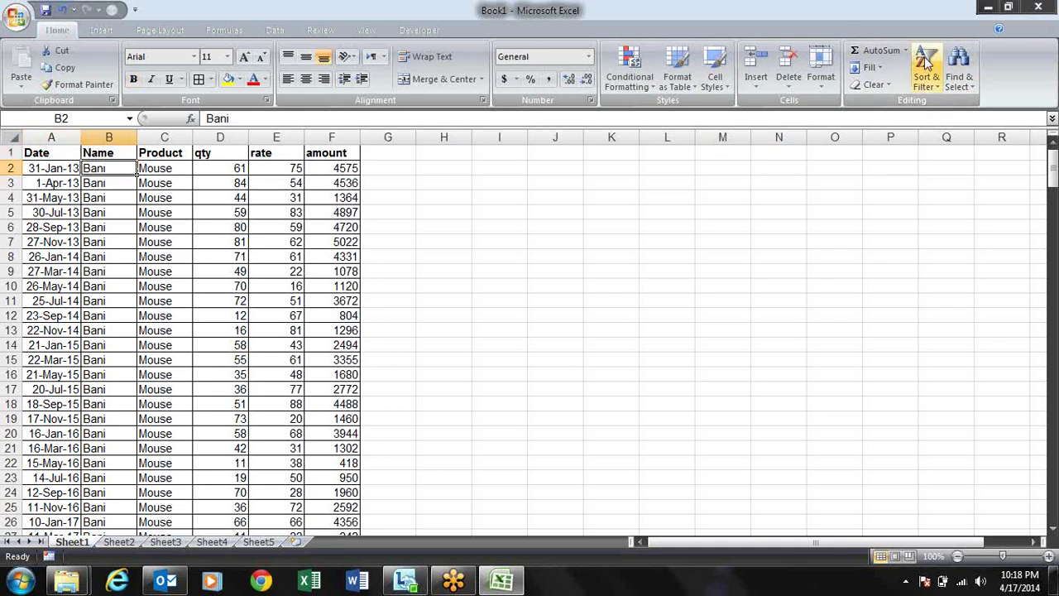
pyautogui.click(928, 83)
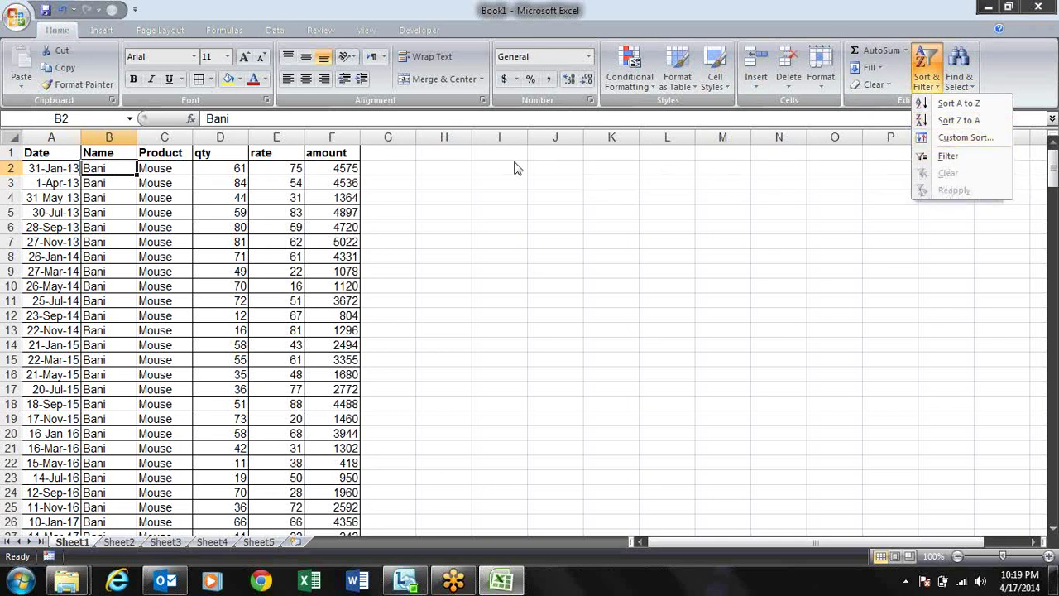
pyautogui.click(315, 153)
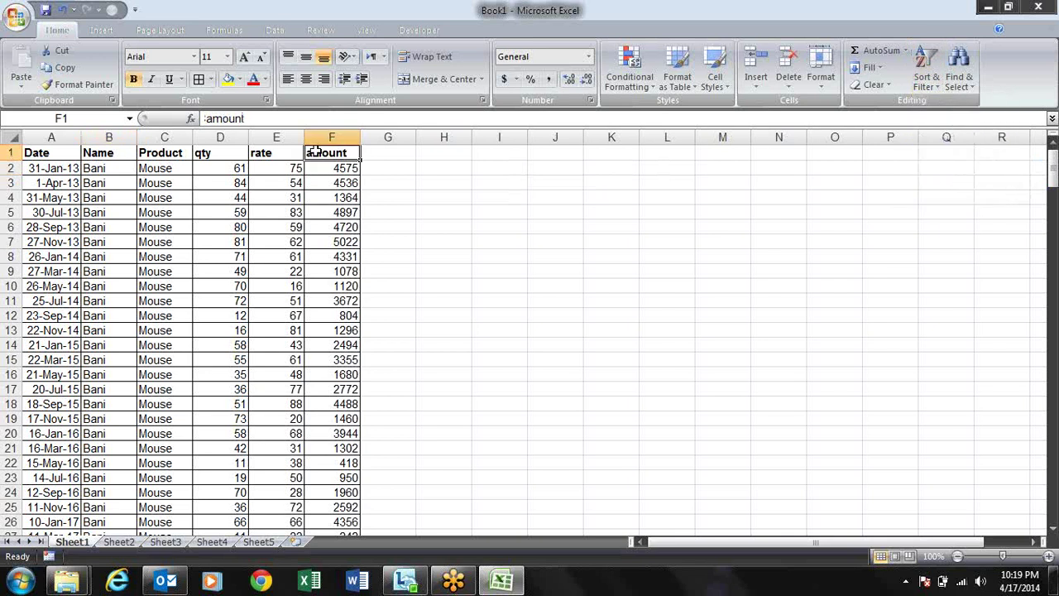
pyautogui.hotkey('ctrl', 'shift', 'Left')
pyautogui.hotkey('ctrl', 'shift', 'Down')
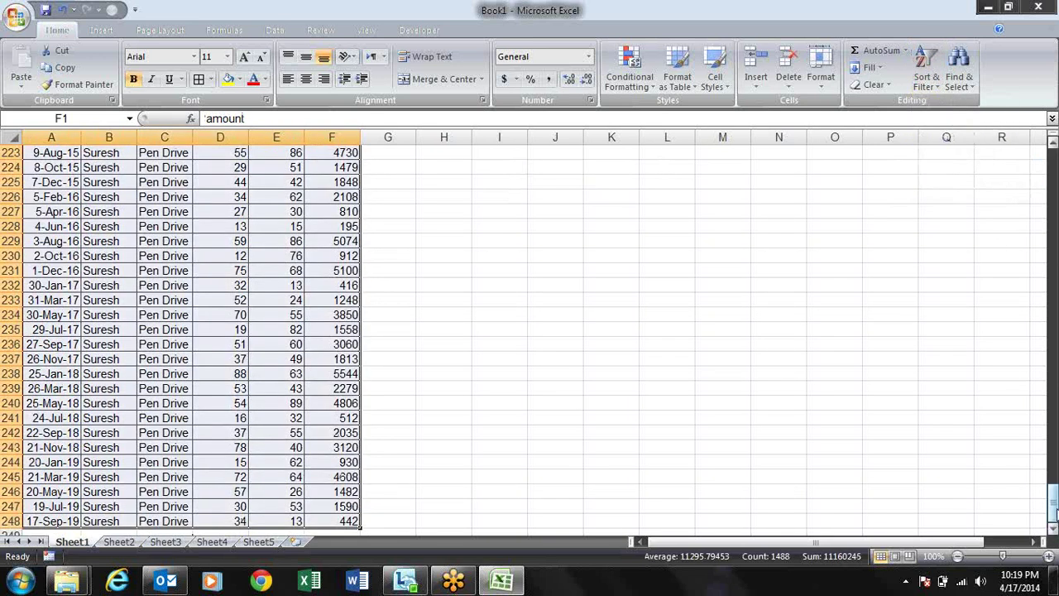
pyautogui.moveTo(1052, 513); pyautogui.dragTo(974, 109)
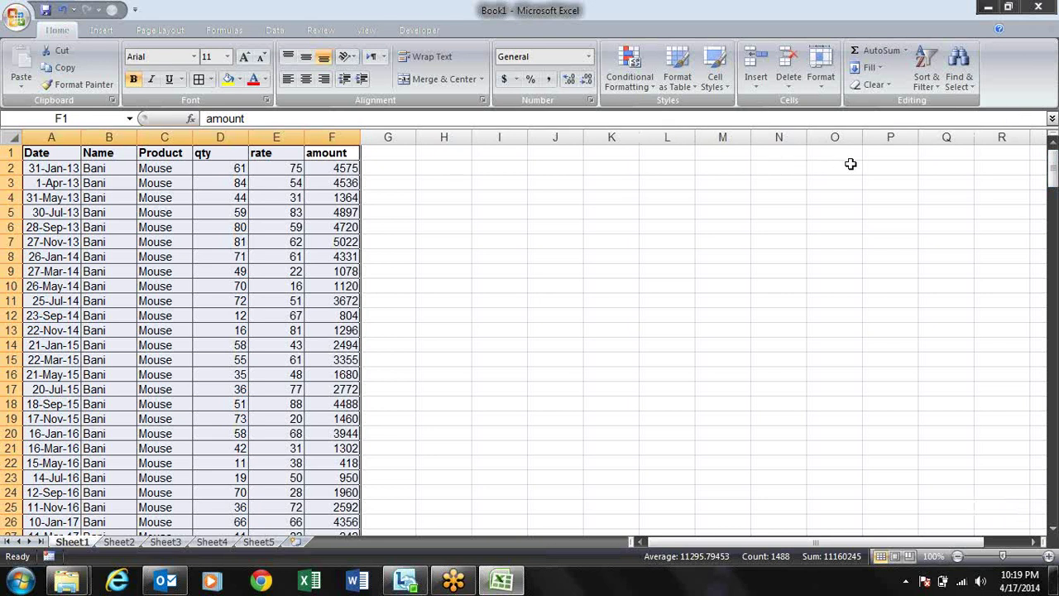
# - Open Custom Sort and keep Name as the Sort by column
pyautogui.click(928, 88)
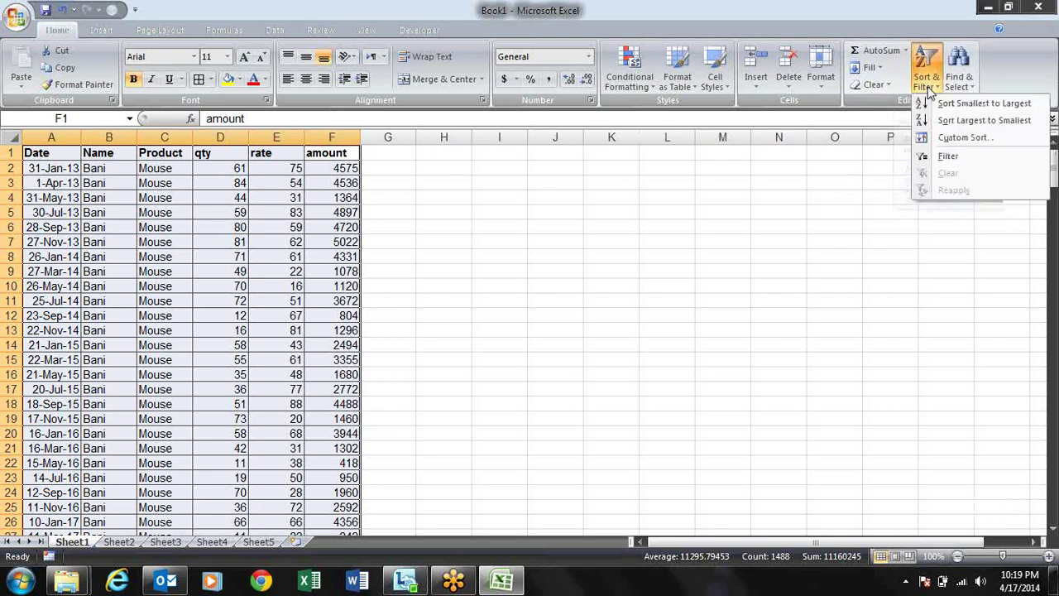
pyautogui.click(943, 139)
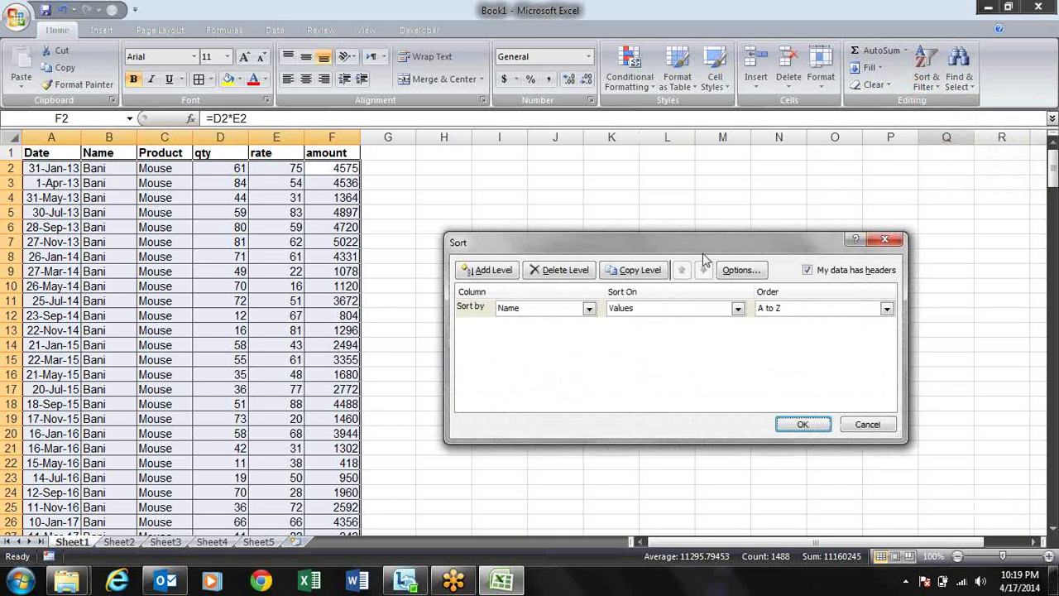
pyautogui.moveTo(657, 245); pyautogui.dragTo(613, 197)
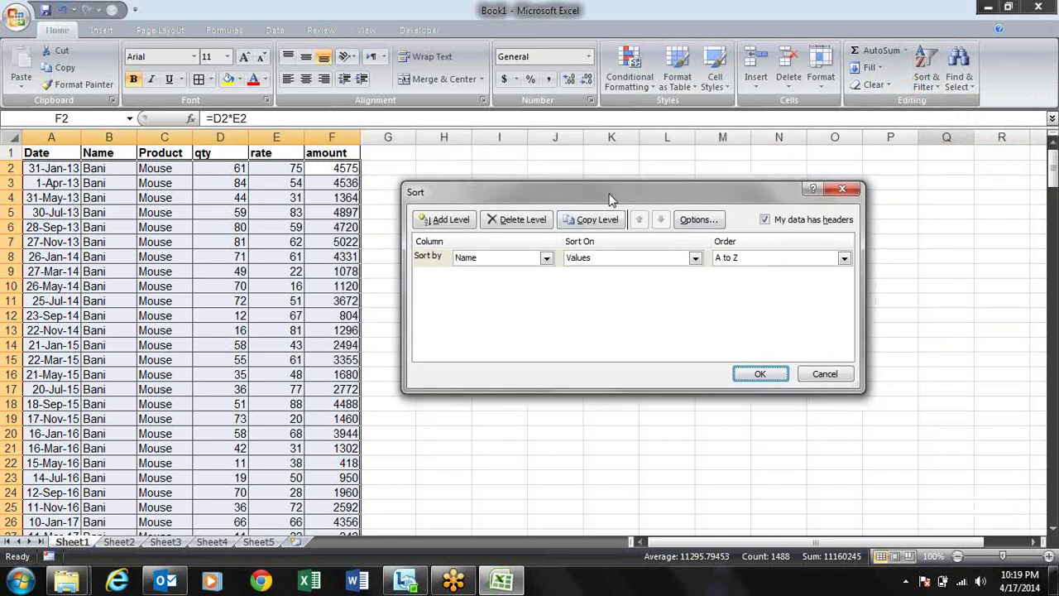
pyautogui.click(546, 259)
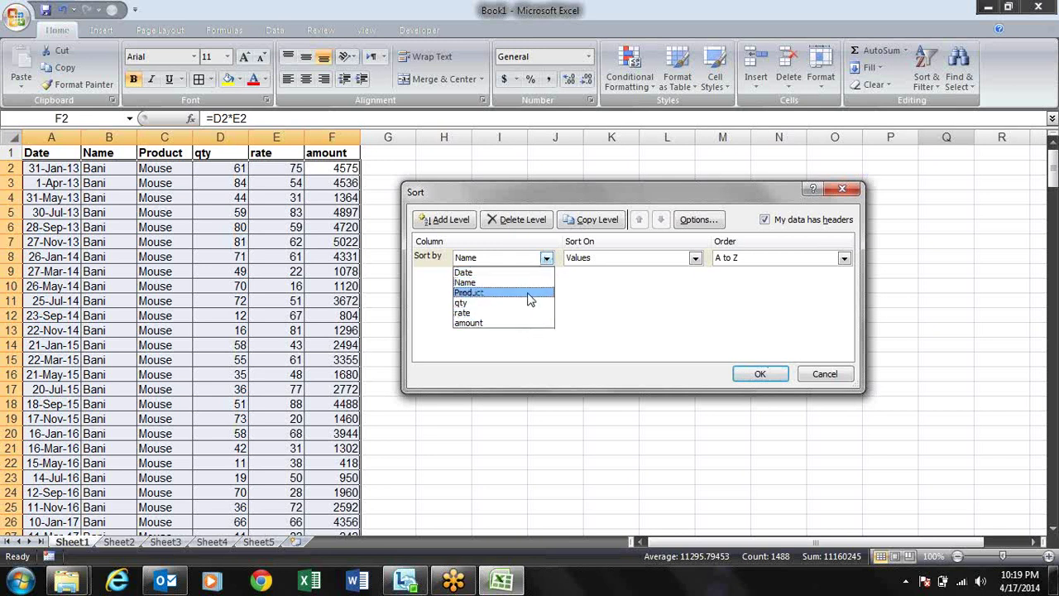
pyautogui.click(748, 217)
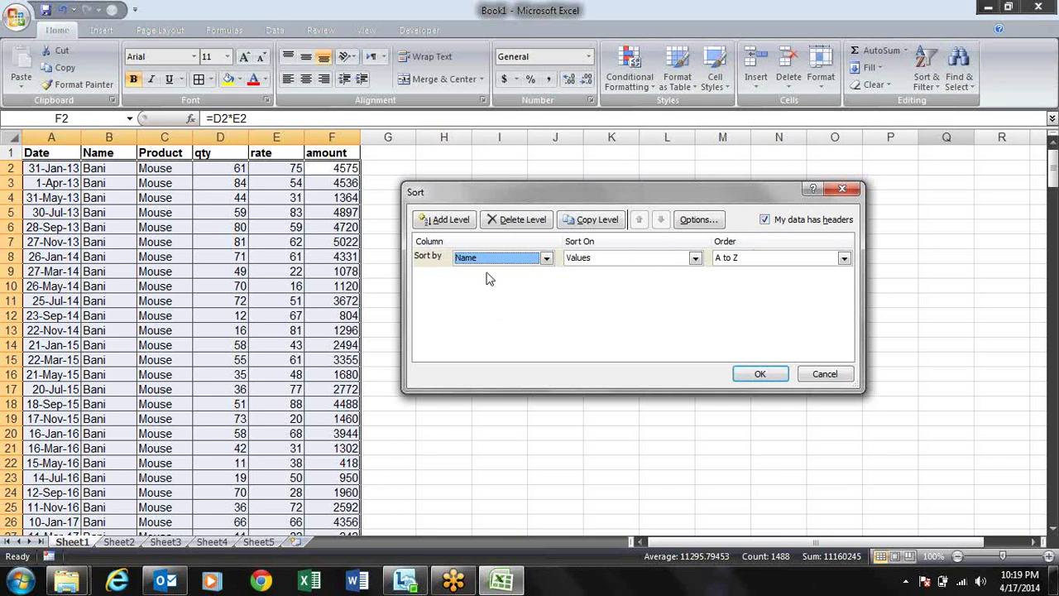
# - Turn My data has headers off, keeping Column B, then turn it back on
pyautogui.click(766, 222)
pyautogui.click(766, 223)
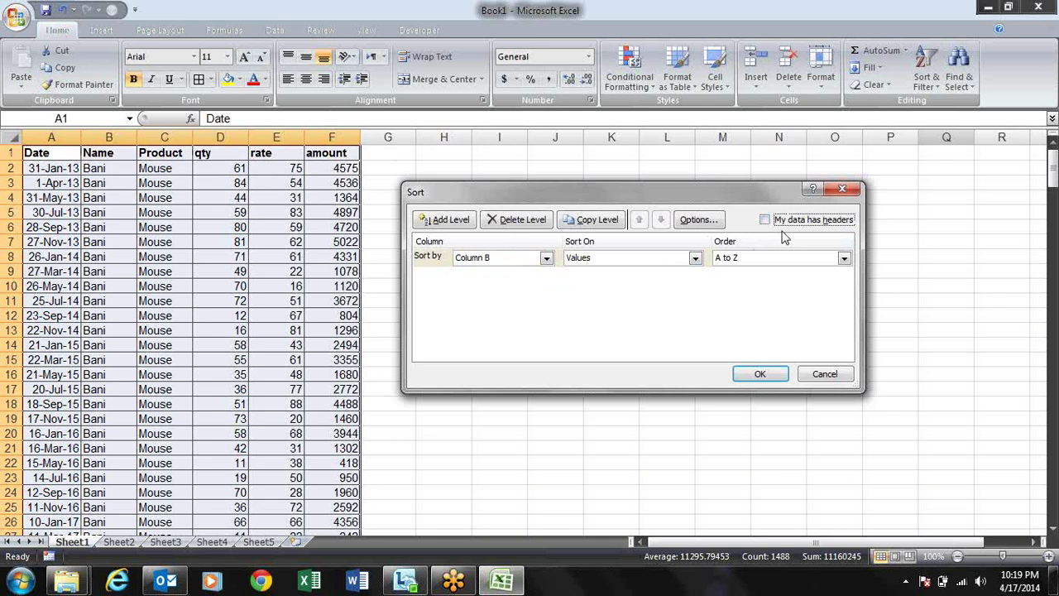
pyautogui.click(546, 259)
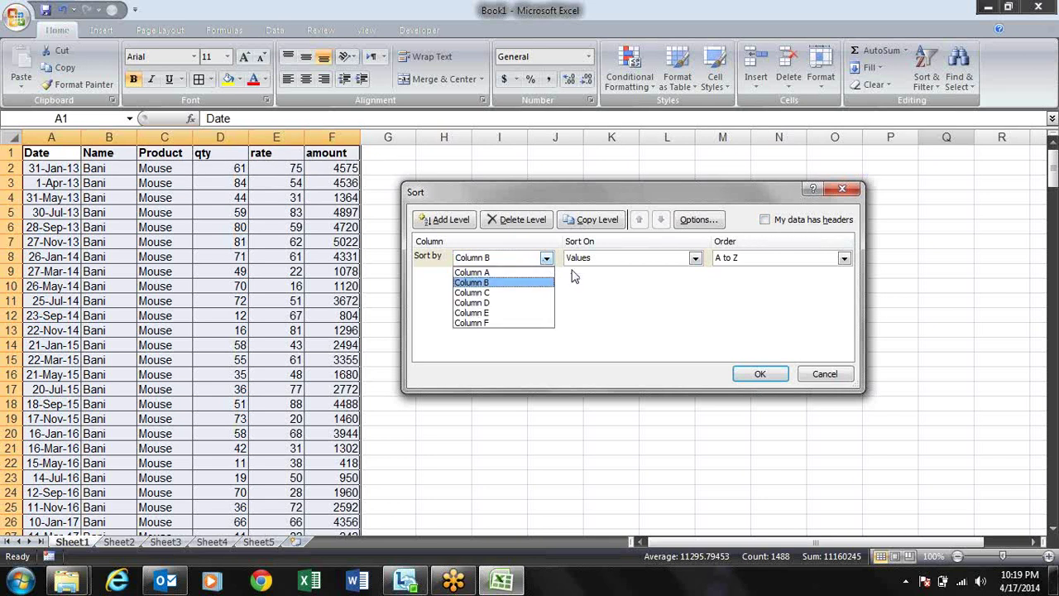
pyautogui.click(635, 304)
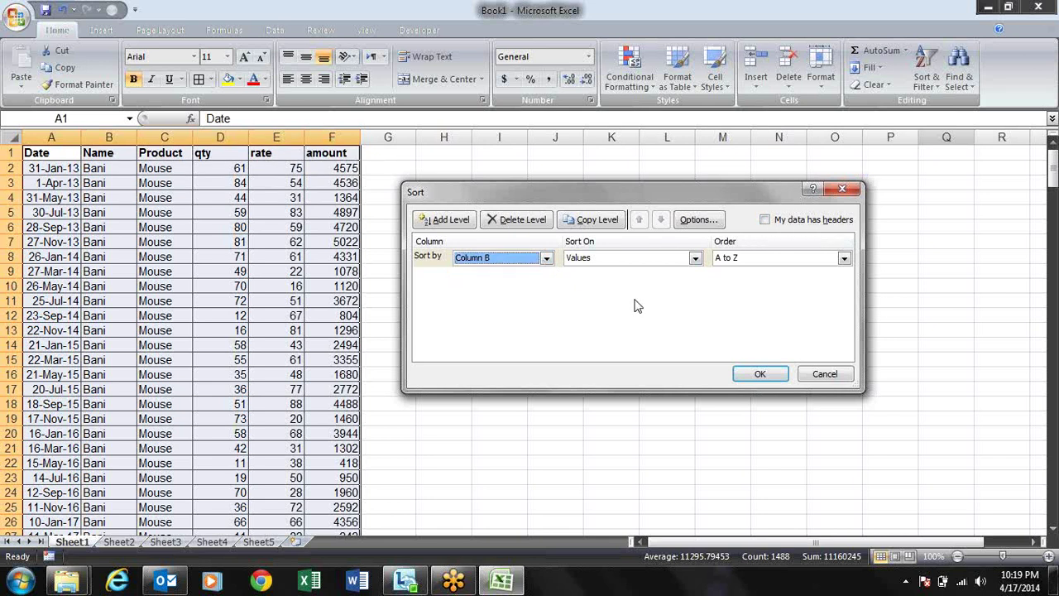
pyautogui.click(769, 222)
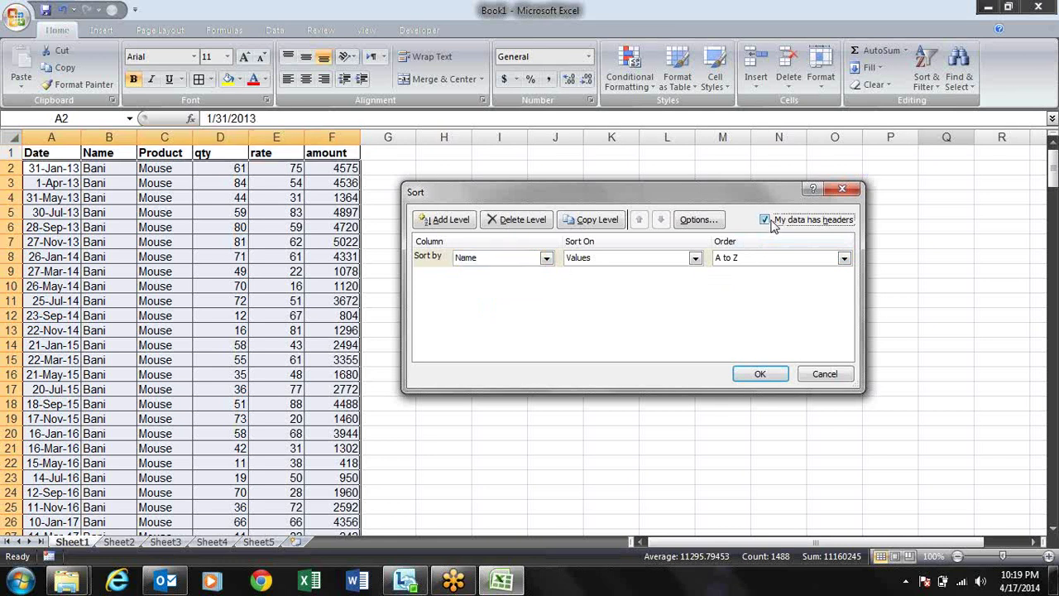
# - Keep Name as the first sort level
pyautogui.click(547, 259)
pyautogui.click(607, 288)
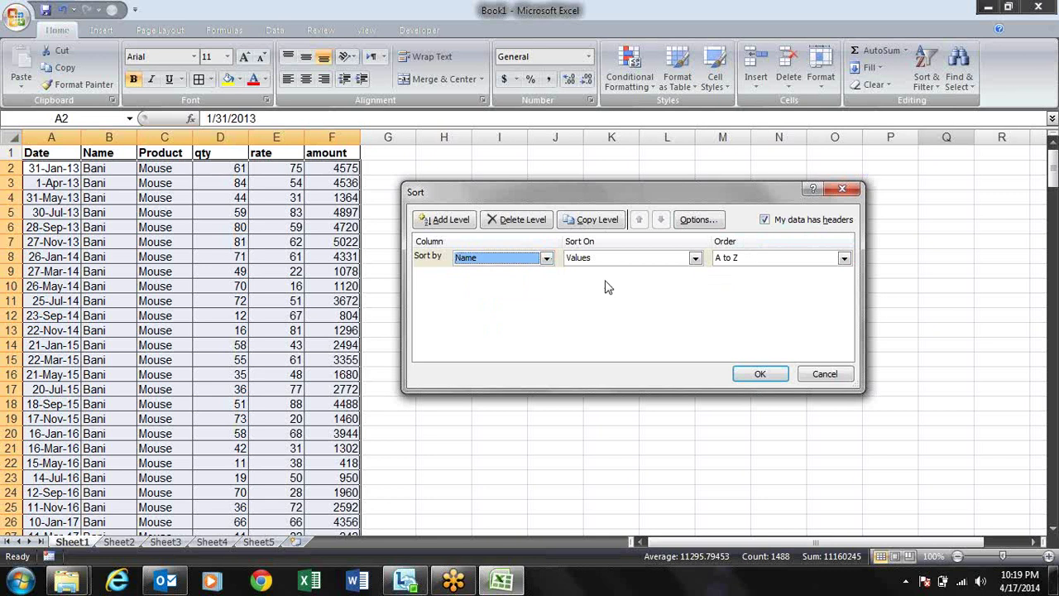
pyautogui.click(547, 259)
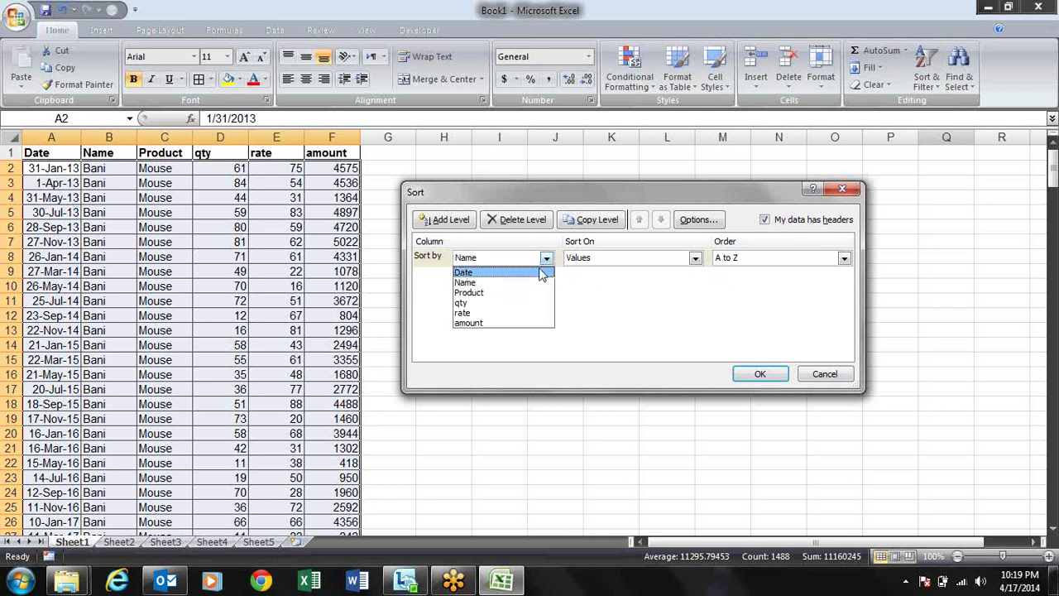
pyautogui.click(529, 284)
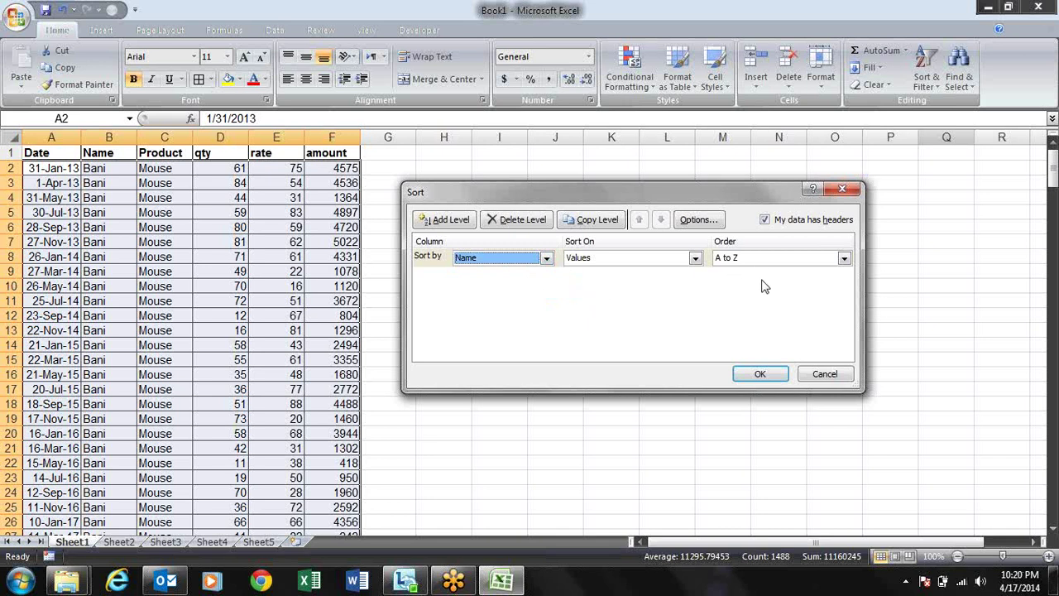
# - Add a Date level ordered Newest to Oldest and apply the sort
pyautogui.click(447, 221)
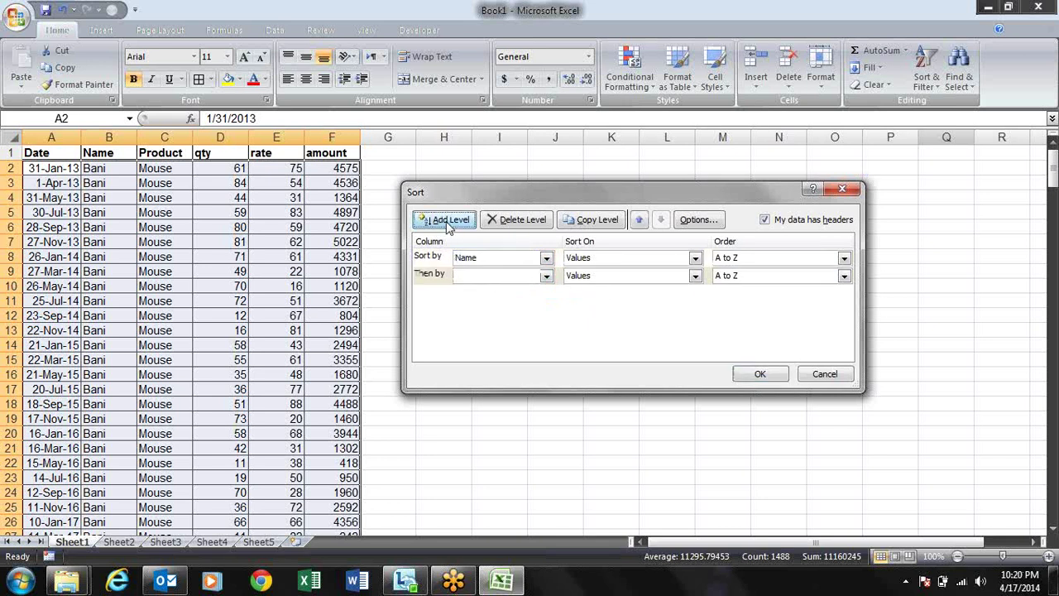
pyautogui.click(546, 275)
pyautogui.click(533, 288)
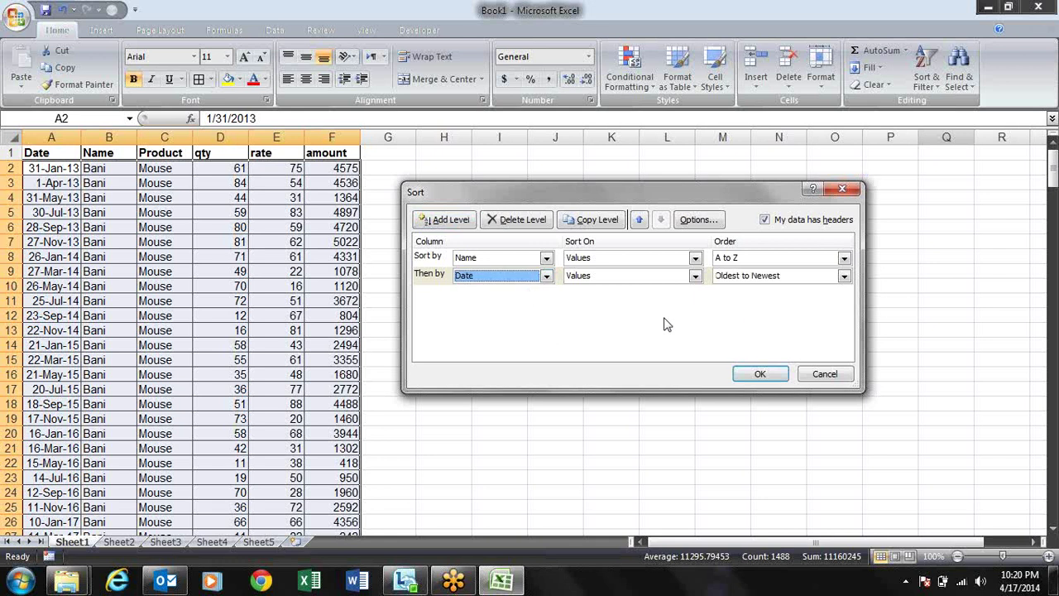
pyautogui.click(844, 276)
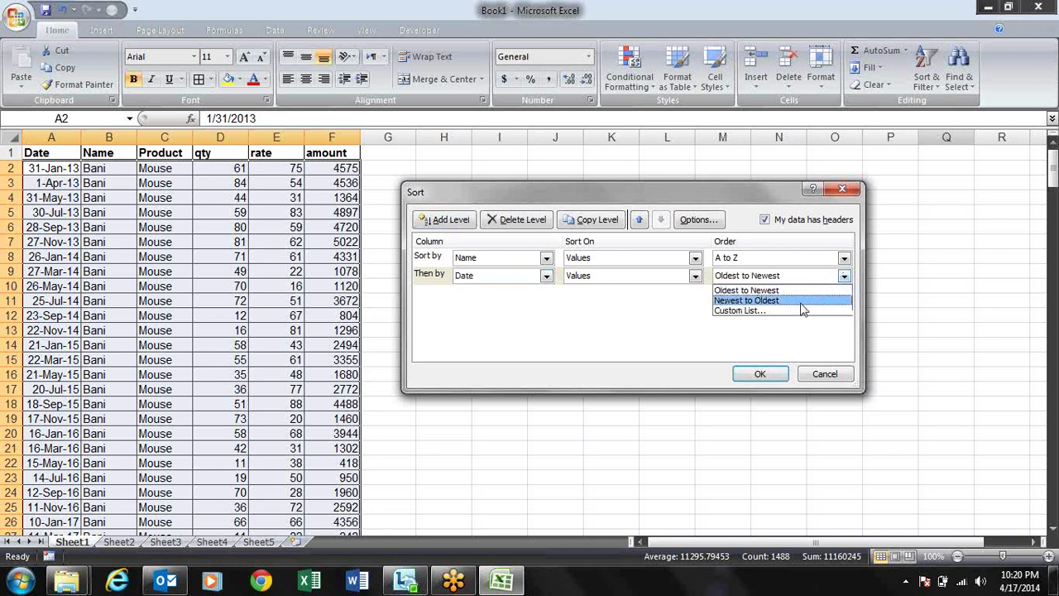
pyautogui.click(797, 300)
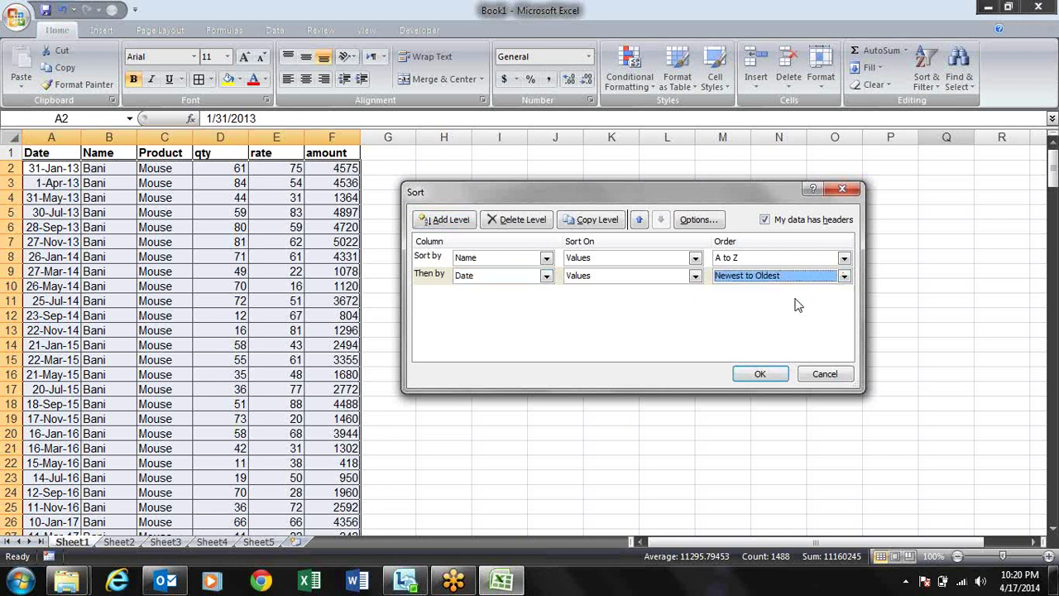
pyautogui.click(758, 375)
pyautogui.press('Down')
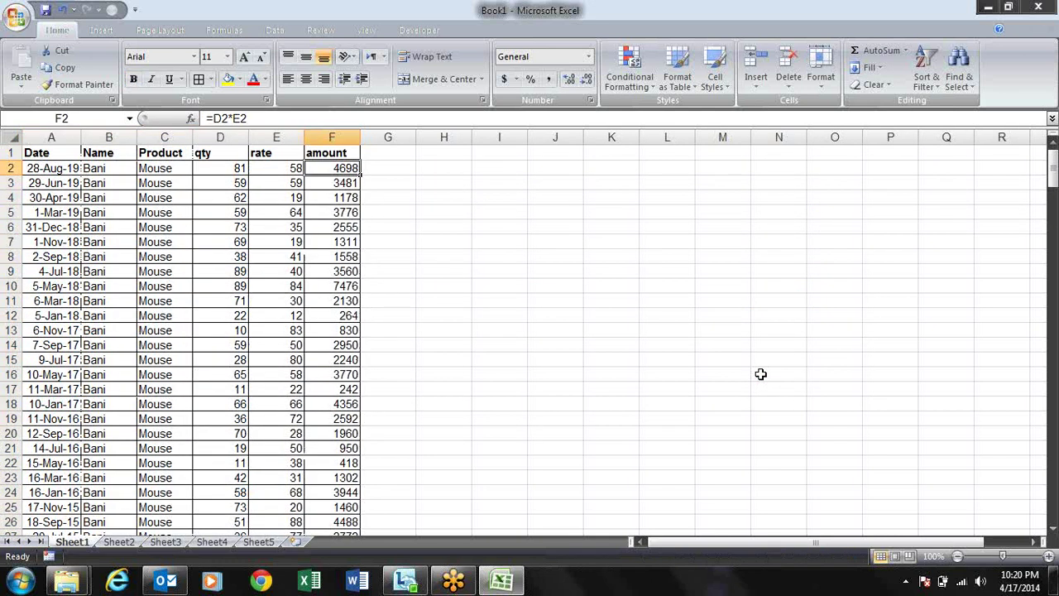
pyautogui.press('Left')
pyautogui.press('Left')
pyautogui.press('Left')
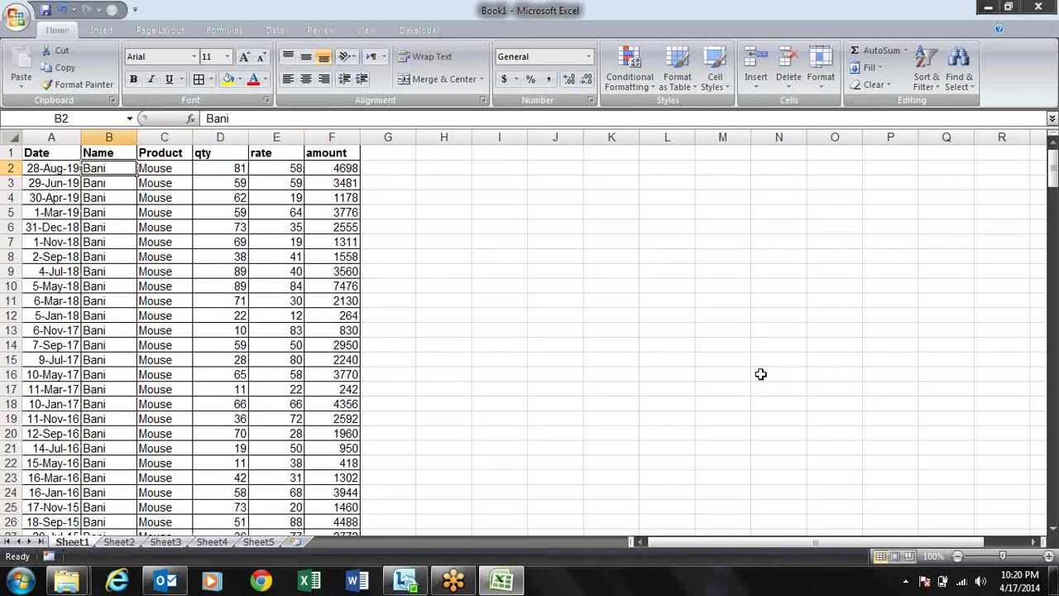
pyautogui.press('Down')
pyautogui.press('Down')
pyautogui.press('Down')
pyautogui.press('Down')
pyautogui.press('Down')
pyautogui.press('Down')
pyautogui.press('Down')
pyautogui.press('Down')
pyautogui.press('Down')
pyautogui.press('Down')
pyautogui.press('Down')
pyautogui.press('Up')
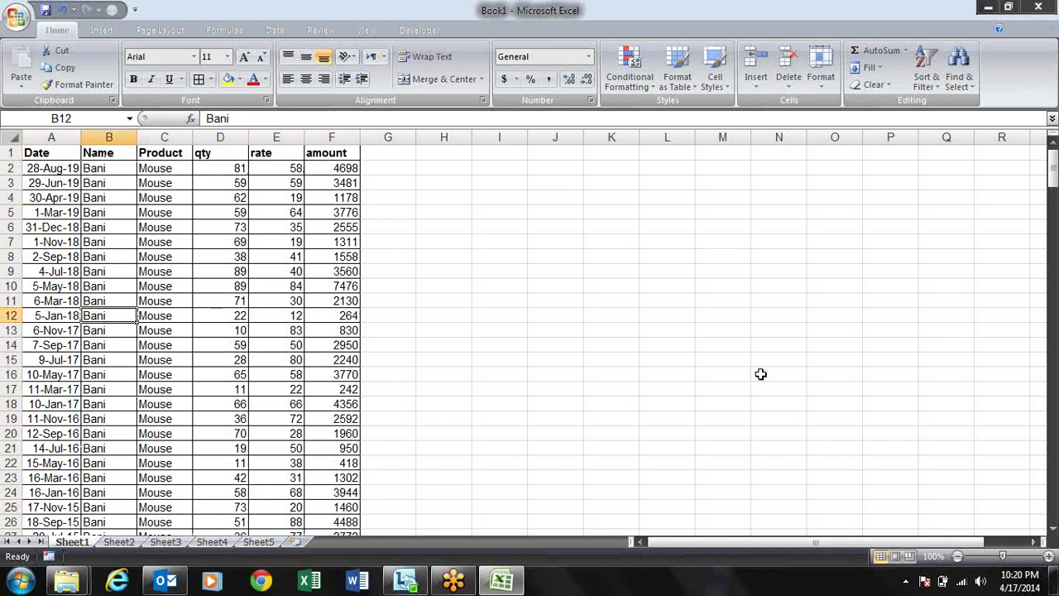
pyautogui.press('Up')
pyautogui.press('Up')
pyautogui.press('Up')
pyautogui.press('Up')
pyautogui.press('Up')
pyautogui.press('Up')
pyautogui.press('Up')
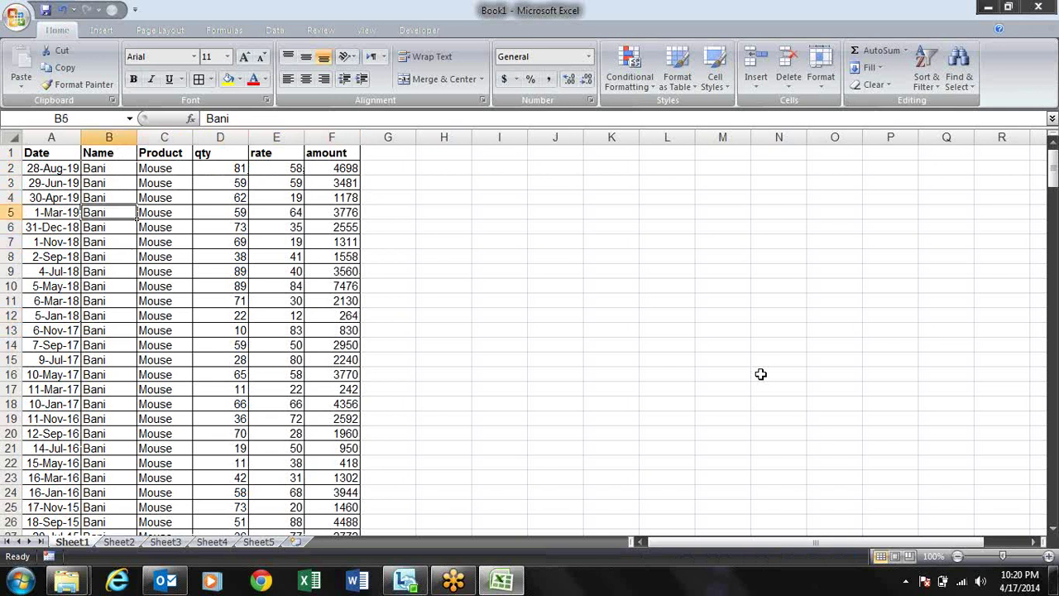
pyautogui.press('Up')
pyautogui.press('Up')
pyautogui.press('Up')
pyautogui.press('Left')
pyautogui.press('Down')
pyautogui.press('Down')
pyautogui.press('Down')
pyautogui.press('Down')
pyautogui.press('Down')
pyautogui.press('Down')
pyautogui.press('Down')
pyautogui.press('Down')
pyautogui.press('Down')
pyautogui.press('Down')
pyautogui.press('Down')
pyautogui.press('Down')
pyautogui.press('Down')
pyautogui.press('Down')
pyautogui.press('Down')
pyautogui.press('Down')
pyautogui.press('Down')
pyautogui.press('Down')
pyautogui.press('Down')
pyautogui.press('Down')
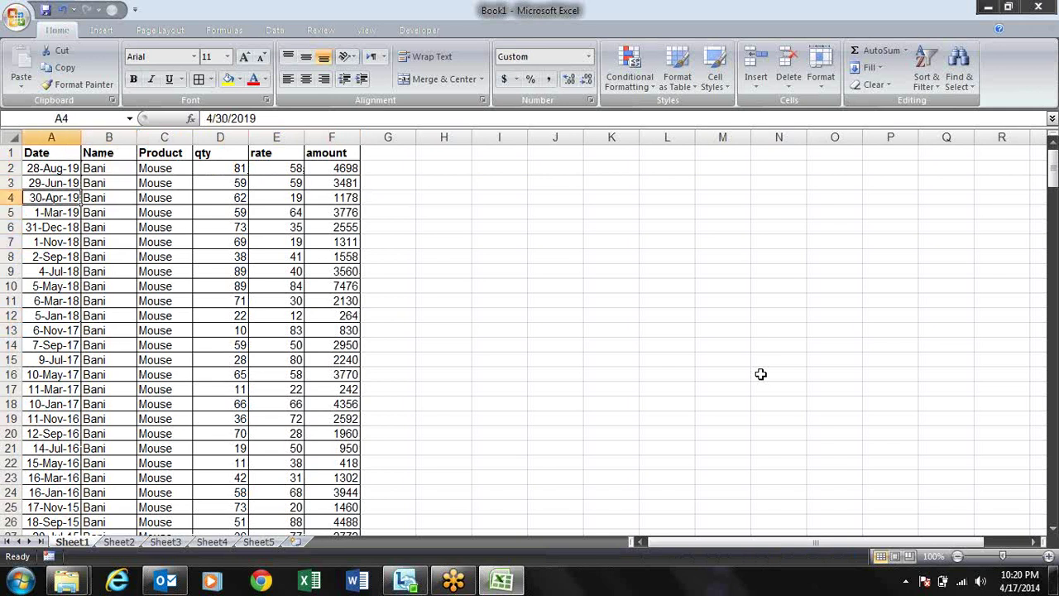
pyautogui.press('Down')
pyautogui.press('Down')
pyautogui.press('Down')
pyautogui.press('Down')
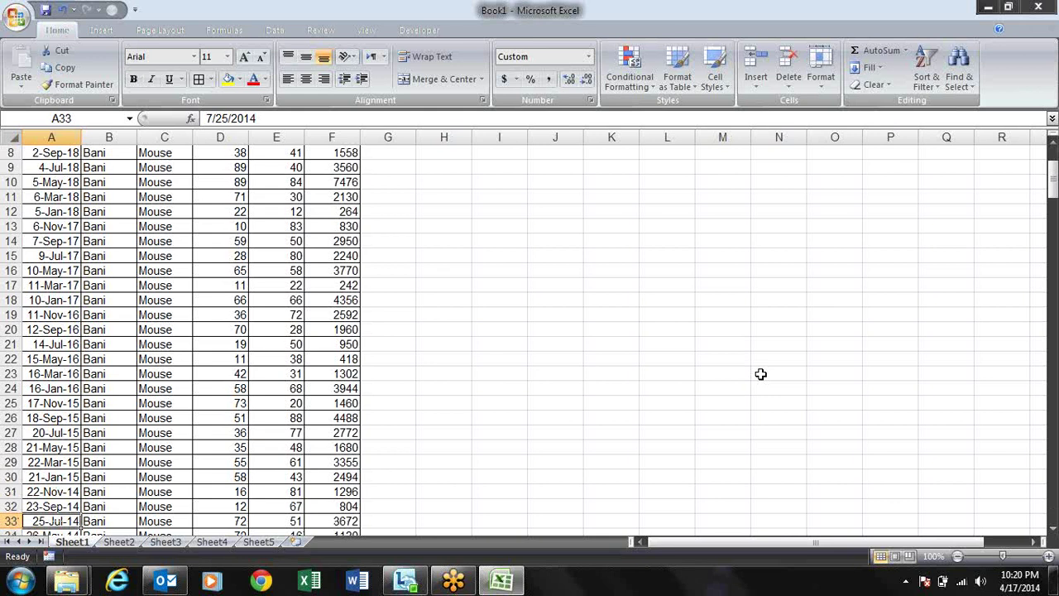
pyautogui.press('Up')
pyautogui.press('Down')
pyautogui.press('Down')
pyautogui.press('Down')
pyautogui.press('Down')
pyautogui.press('Down')
pyautogui.press('Down')
pyautogui.press('Down')
pyautogui.press('Down')
pyautogui.press('Down')
pyautogui.press('Down')
pyautogui.press('Down')
pyautogui.press('Down')
pyautogui.press('Down')
pyautogui.press('Down')
pyautogui.press('Down')
pyautogui.press('Down')
pyautogui.press('Down')
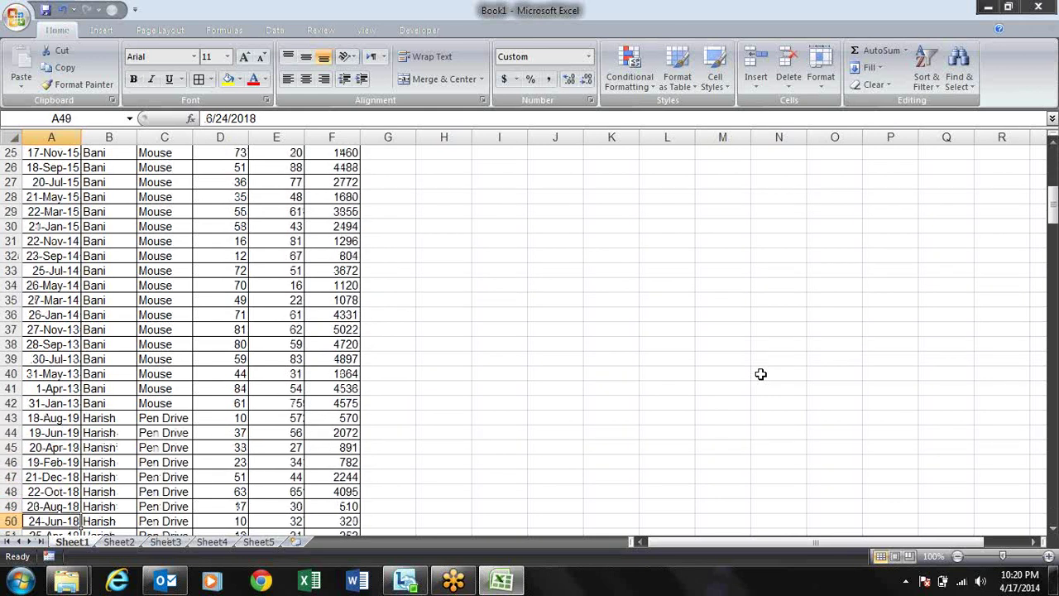
pyautogui.press('Down')
pyautogui.press('Down')
pyautogui.press('Down')
pyautogui.press('Down')
pyautogui.press('Up')
pyautogui.press('Up')
pyautogui.press('Up')
pyautogui.press('Up')
pyautogui.press('Up')
pyautogui.press('Up')
pyautogui.press('Up')
pyautogui.press('Up')
pyautogui.press('Up')
pyautogui.press('Up')
pyautogui.press('Up')
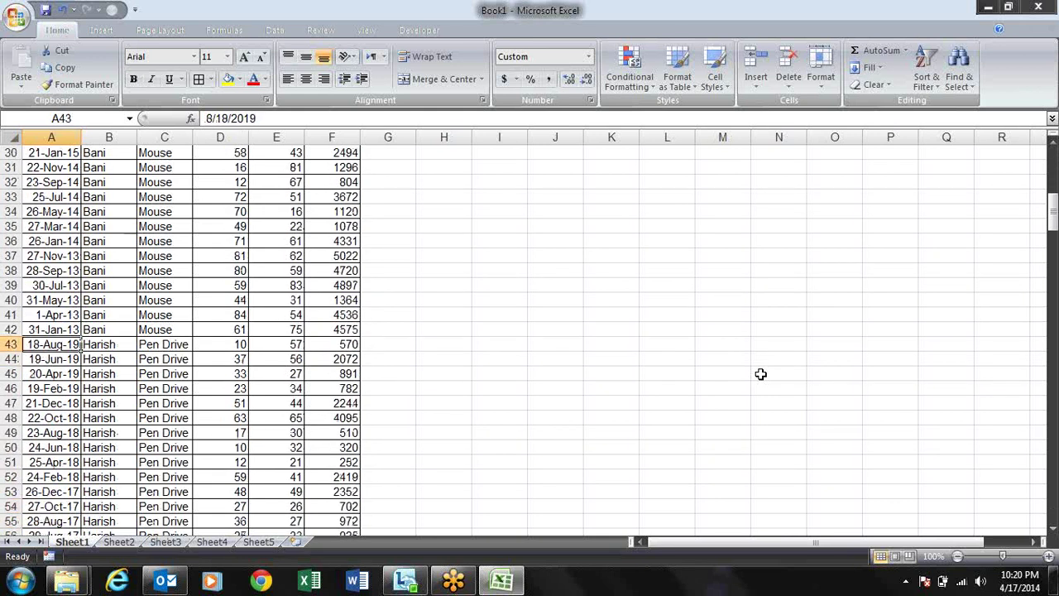
pyautogui.press('Up')
pyautogui.press('Right')
pyautogui.press('Down')
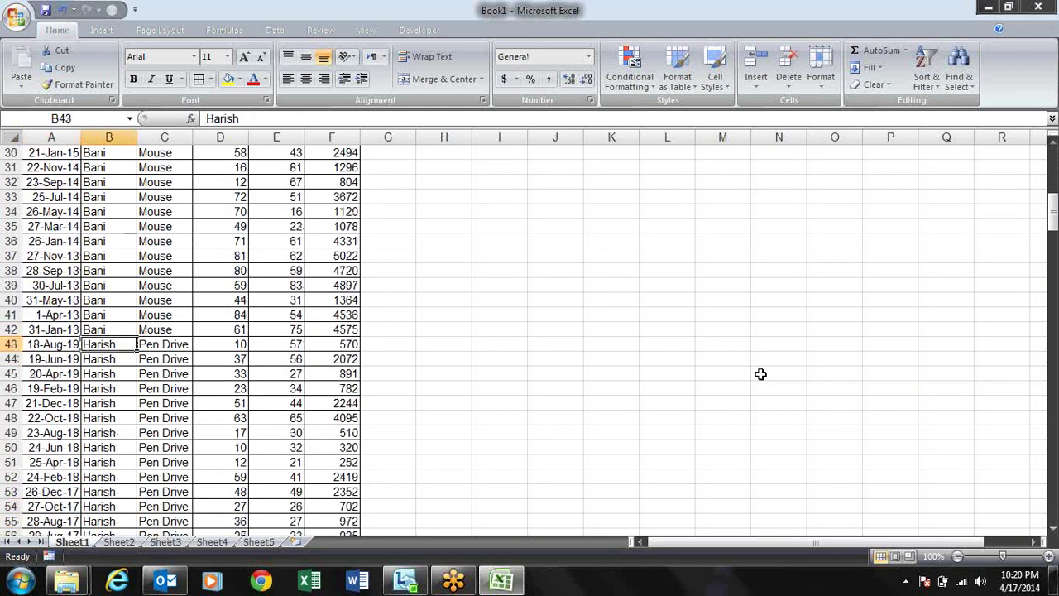
pyautogui.press('Left')
pyautogui.press('Down')
pyautogui.press('Down')
pyautogui.press('Down')
pyautogui.press('Down')
pyautogui.press('Down')
pyautogui.press('Down')
pyautogui.press('Down')
pyautogui.press('Down')
pyautogui.press('Down')
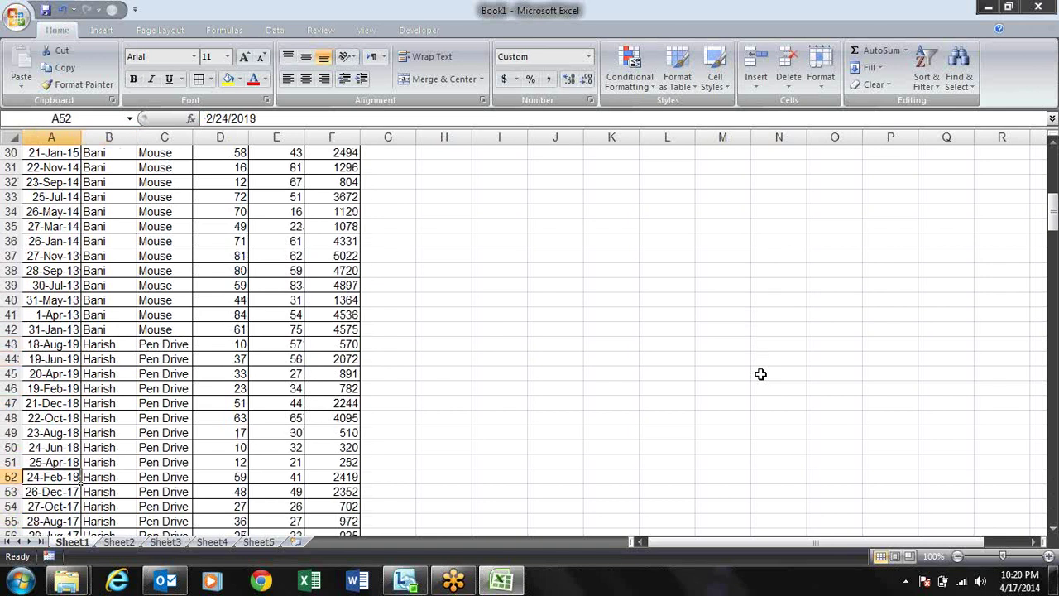
pyautogui.press('Up')
pyautogui.press('Up')
pyautogui.press('Up')
pyautogui.press('Up')
pyautogui.press('Up')
pyautogui.press('Up')
pyautogui.press('Up')
pyautogui.press('Up')
pyautogui.press('Up')
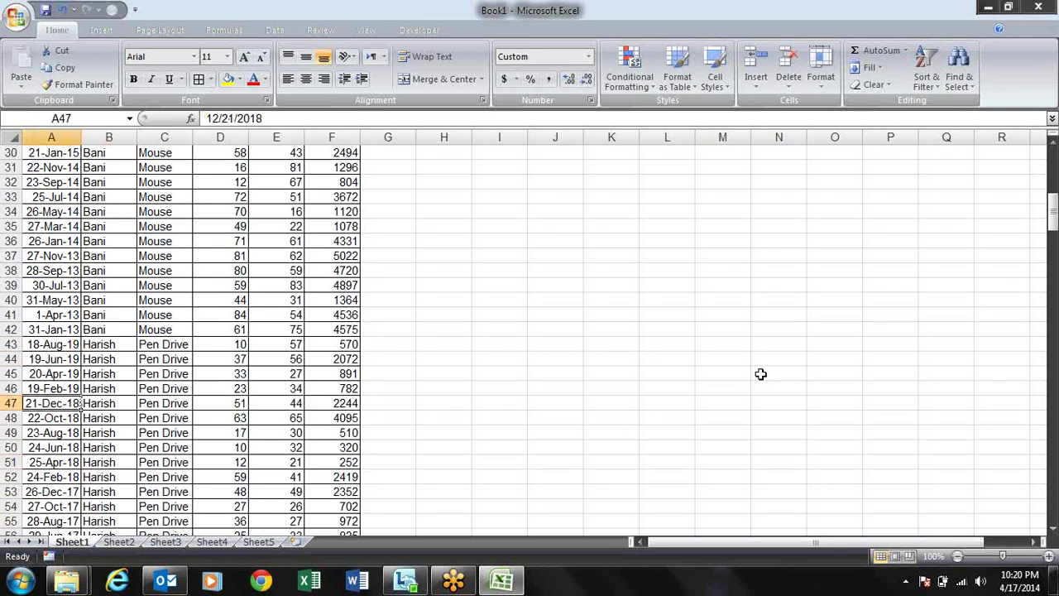
pyautogui.press('Right')
pyautogui.press('Up')
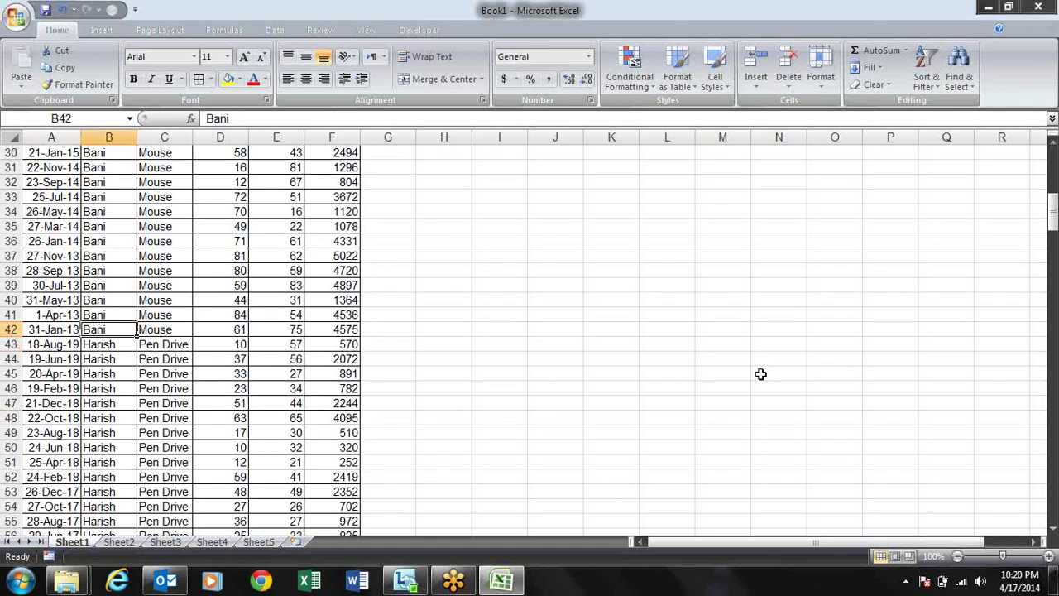
pyautogui.press('Up')
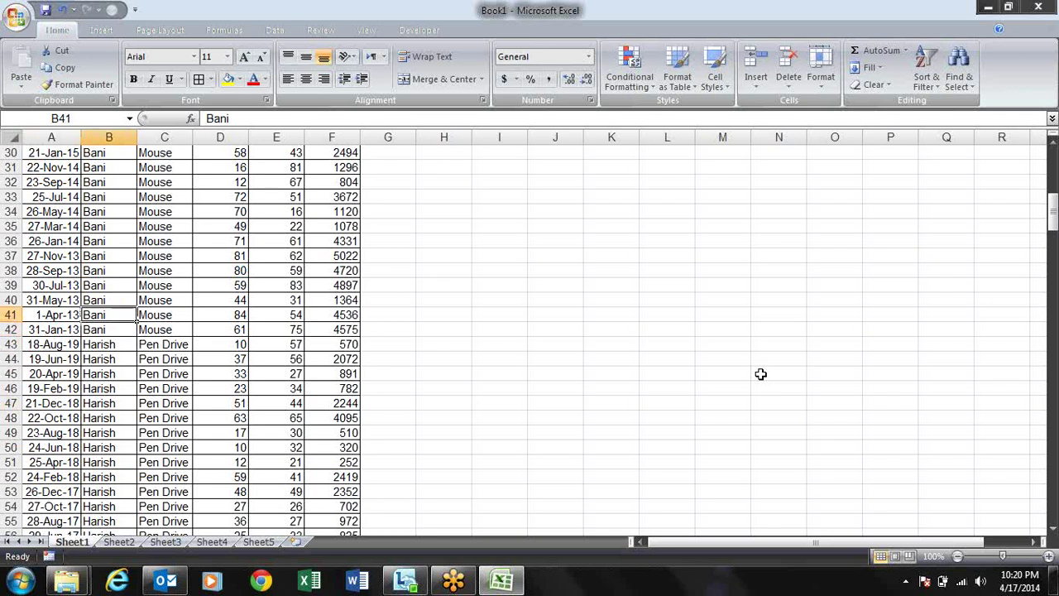
pyautogui.press('Up')
pyautogui.hotkey('shift', 'Down')
pyautogui.hotkey('shift', 'Down')
pyautogui.hotkey('shift', 'Down')
pyautogui.hotkey('shift', 'Down')
pyautogui.hotkey('shift', 'Down')
pyautogui.hotkey('shift', 'Down')
pyautogui.hotkey('shift', 'Down')
pyautogui.hotkey('shift', 'Down')
pyautogui.hotkey('shift', 'Down')
pyautogui.hotkey('shift', 'Down')
pyautogui.hotkey('shift', 'Down')
pyautogui.hotkey('shift', 'Down')
pyautogui.hotkey('shift', 'Down')
pyautogui.hotkey('shift', 'Down')
pyautogui.hotkey('shift', 'Down')
pyautogui.hotkey('shift', 'Down')
pyautogui.hotkey('shift', 'Down')
pyautogui.hotkey('shift', 'Down')
pyautogui.hotkey('shift', 'Down')
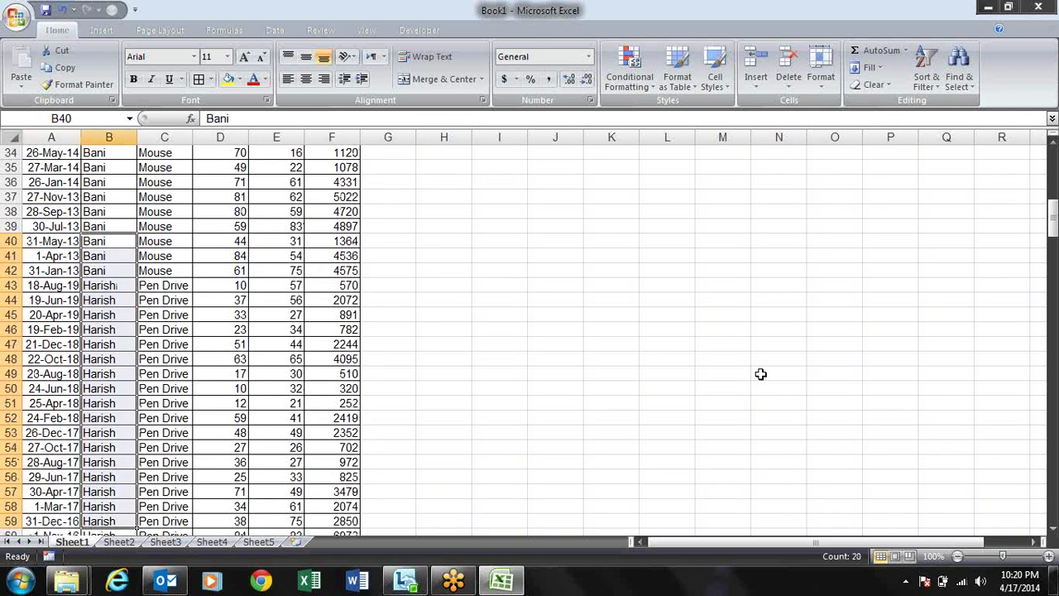
pyautogui.press('Down')
pyautogui.press('Down')
pyautogui.press('Down')
pyautogui.press('Left')
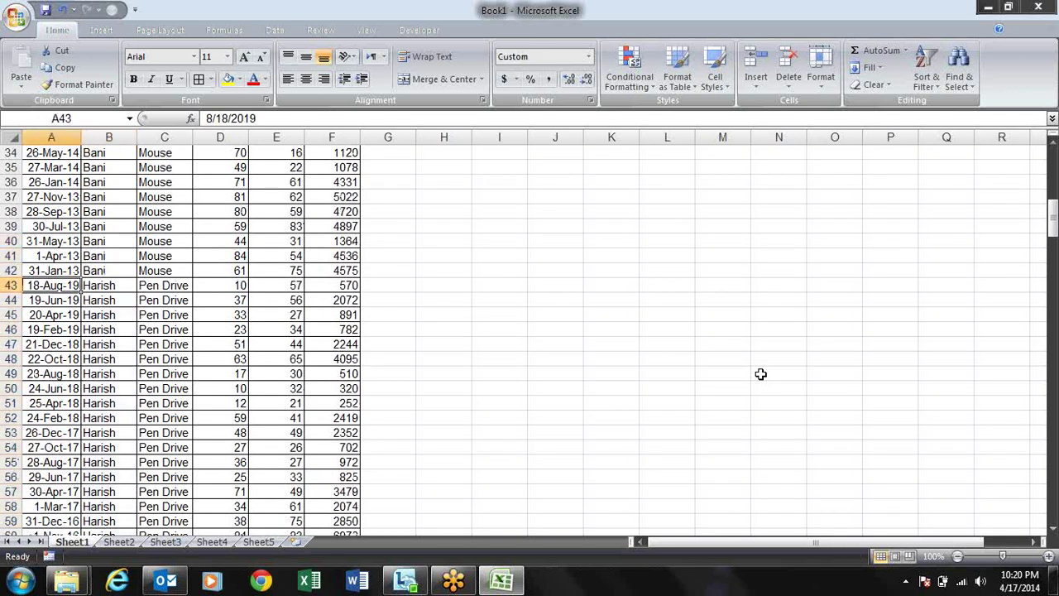
pyautogui.press('Up')
pyautogui.hotkey('ctrl', 'shift', 'Up')
pyautogui.hotkey('shift', 'Down')
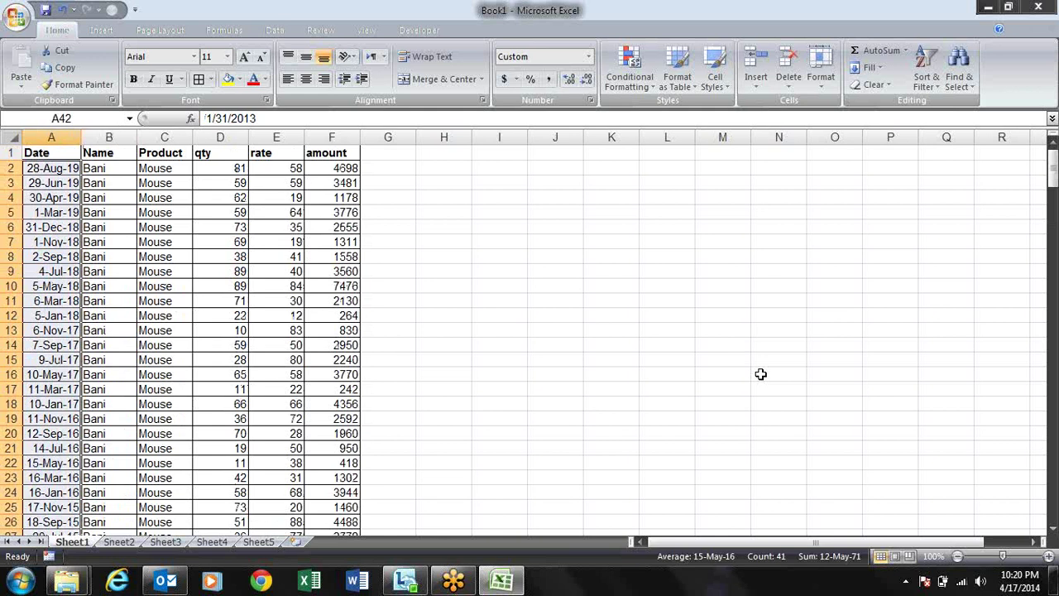
pyautogui.press('Right')
pyautogui.press('Right')
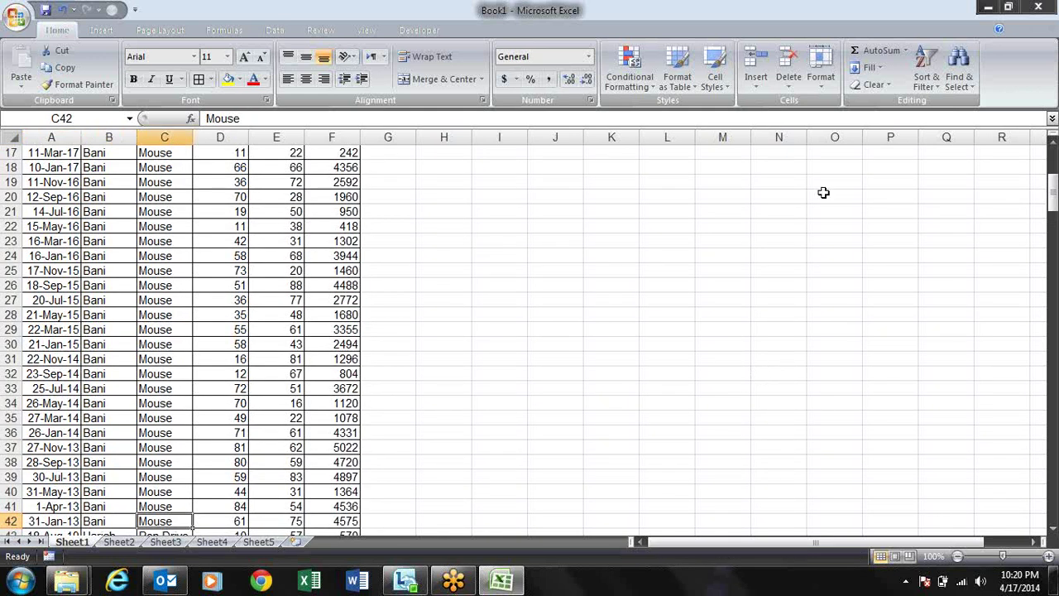
# - Open Custom Sort and delete the Date sort level
pyautogui.click(925, 82)
pyautogui.click(948, 139)
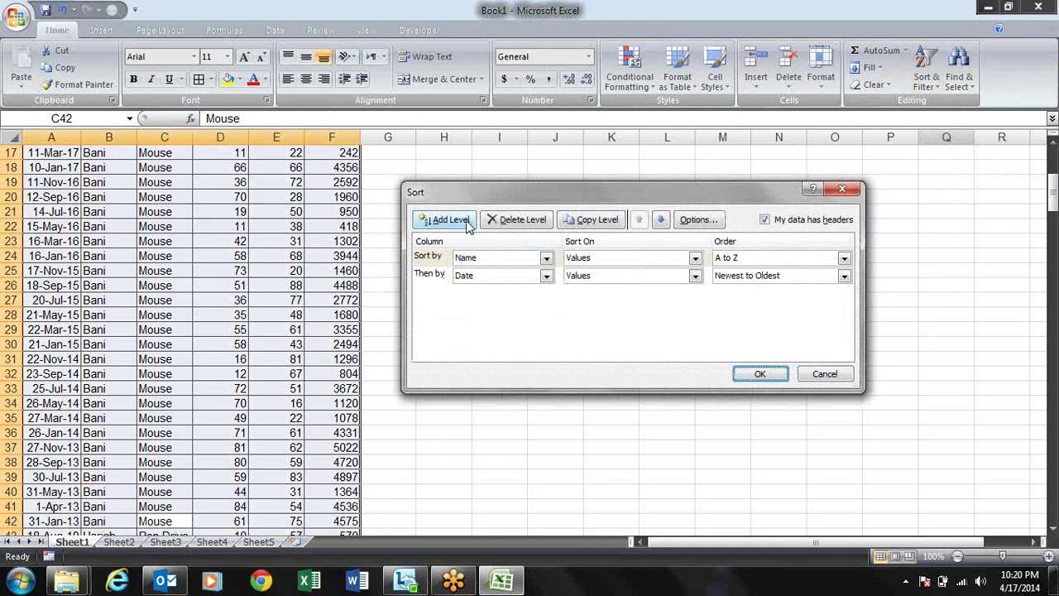
pyautogui.click(446, 276)
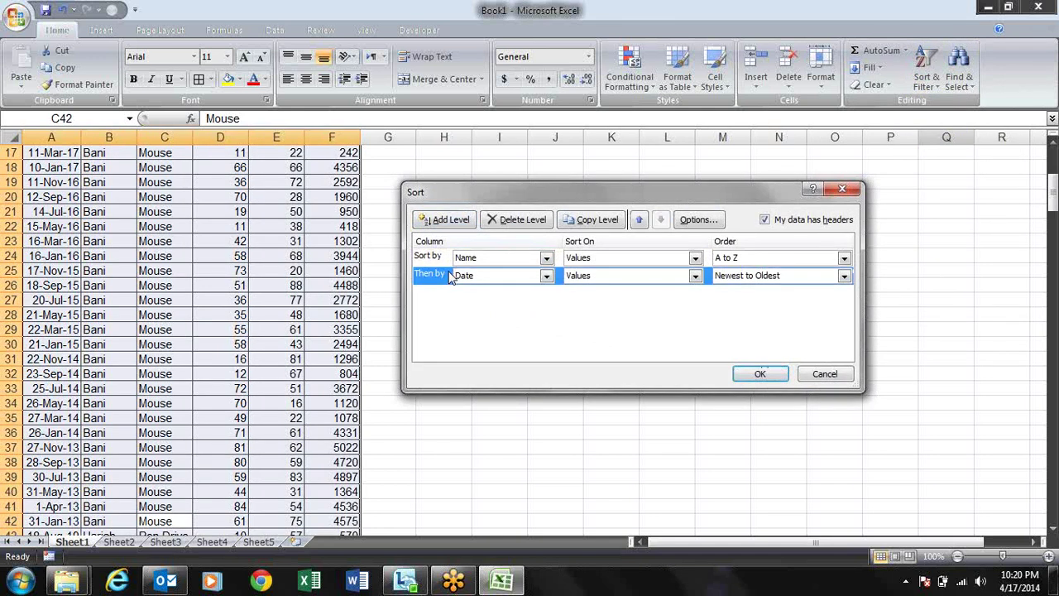
pyautogui.click(510, 223)
# - Add an amount level ordered Largest to Smallest and apply the sort
pyautogui.click(450, 220)
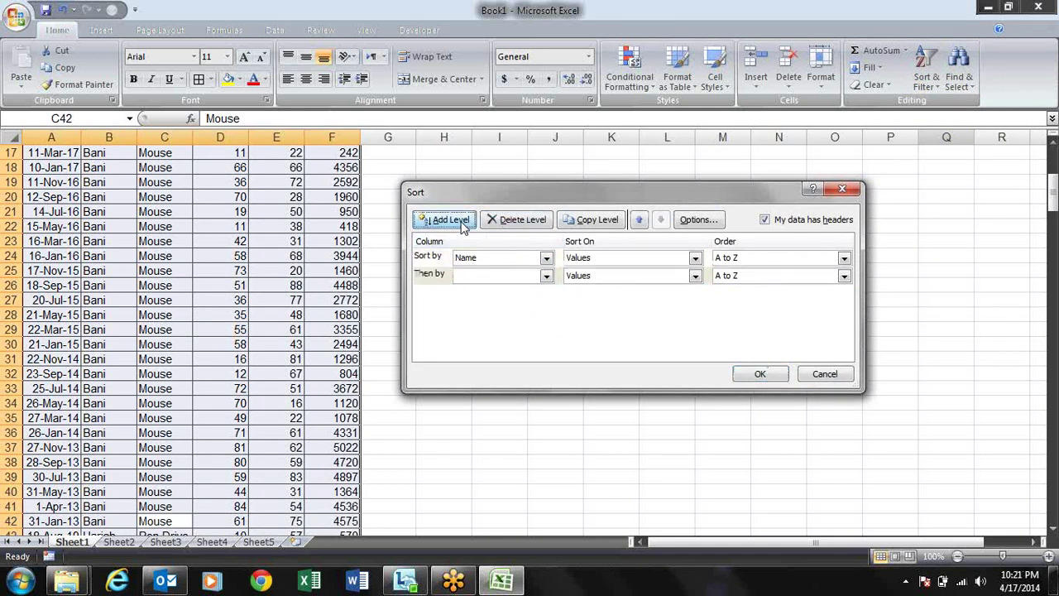
pyautogui.click(548, 276)
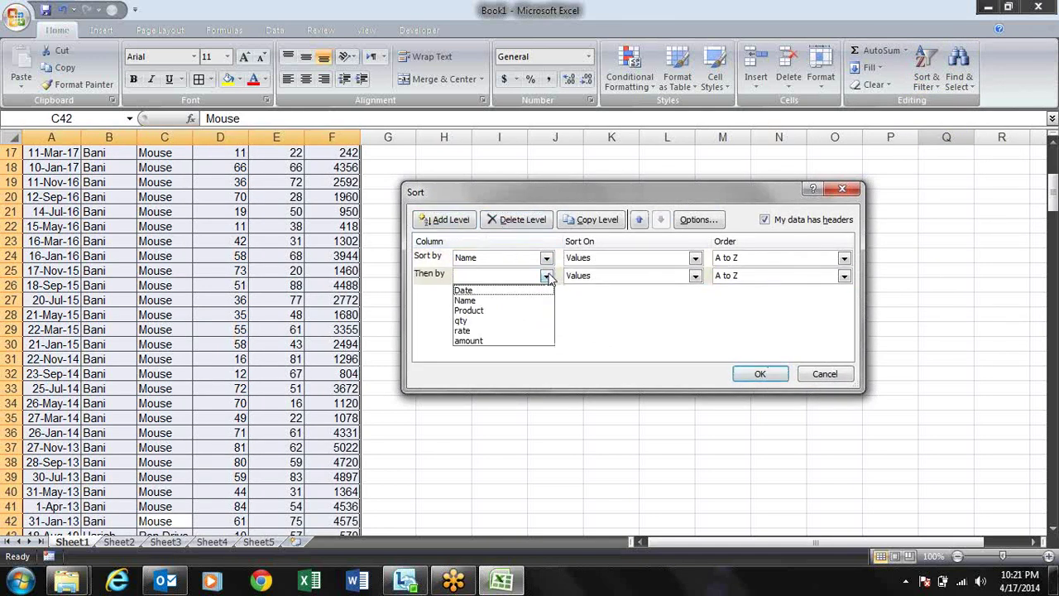
pyautogui.click(513, 341)
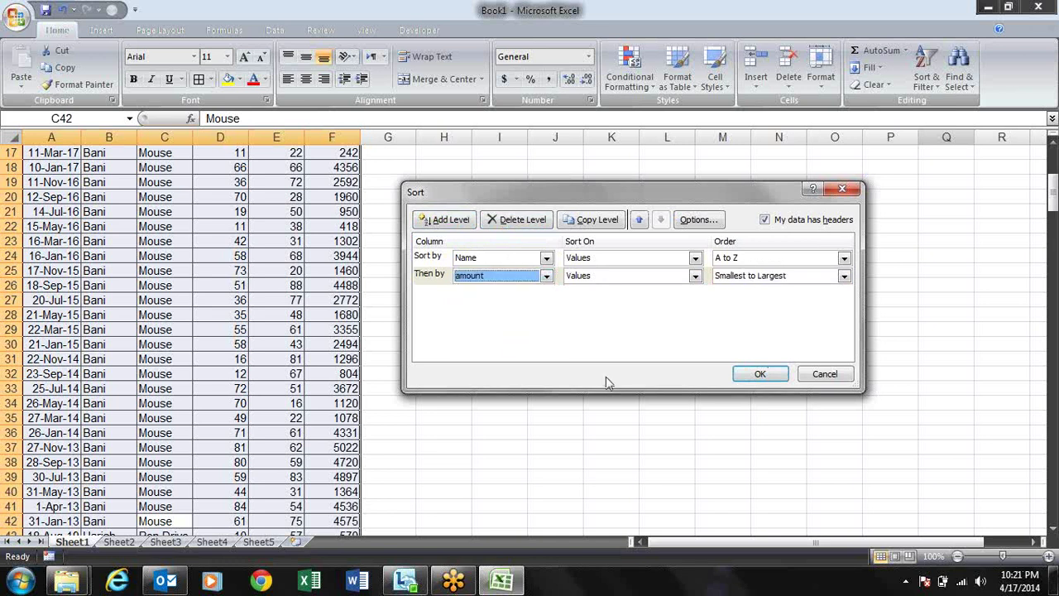
pyautogui.click(817, 276)
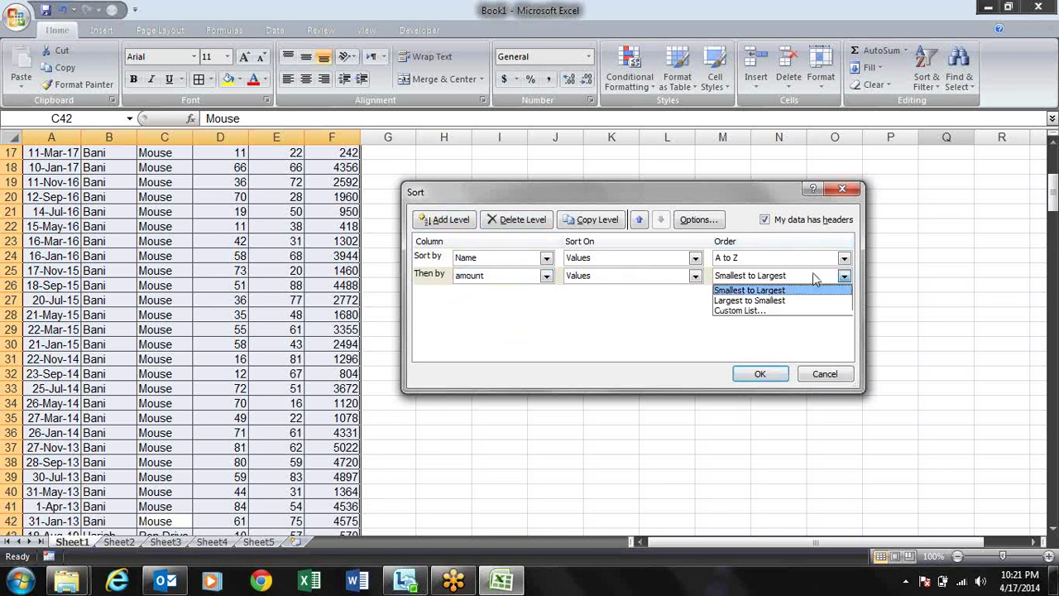
pyautogui.click(804, 299)
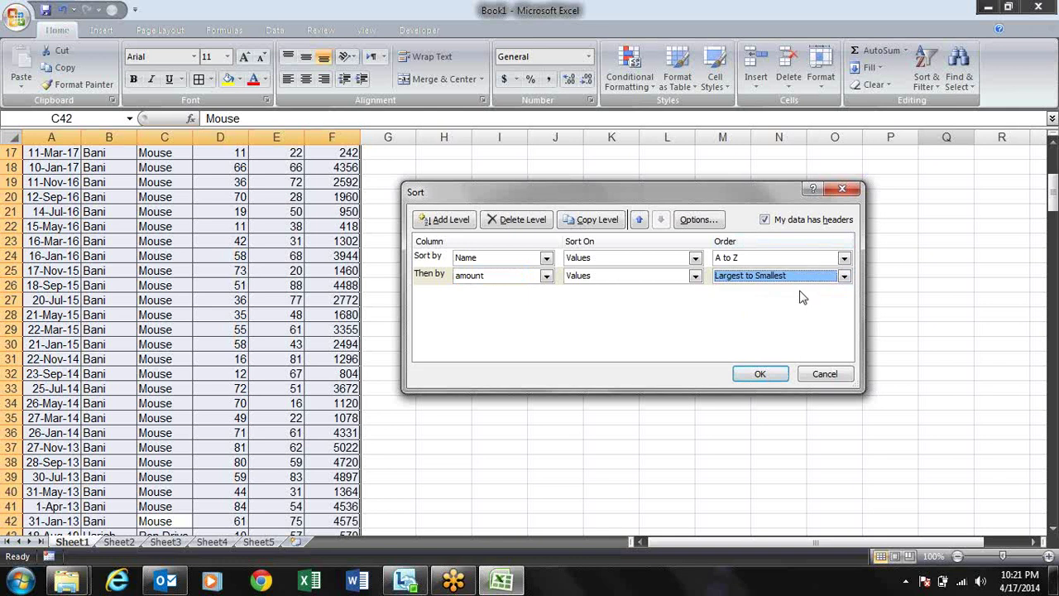
pyautogui.click(759, 373)
pyautogui.press('Up')
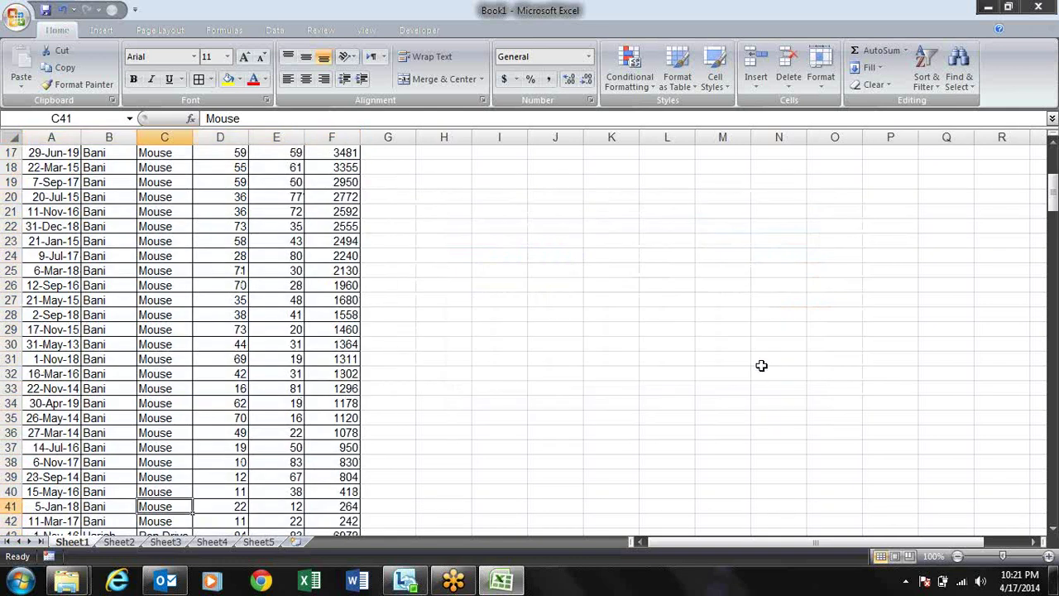
pyautogui.press('Up')
pyautogui.press('Up')
pyautogui.press('Up')
pyautogui.press('Up')
pyautogui.press('Up')
pyautogui.press('Up')
pyautogui.press('Up')
pyautogui.press('Up')
pyautogui.press('Up')
pyautogui.press('Up')
pyautogui.press('Up')
pyautogui.press('Up')
pyautogui.press('Up')
pyautogui.press('Up')
pyautogui.press('Up')
pyautogui.press('Up')
pyautogui.press('Up')
pyautogui.press('Up')
pyautogui.press('Up')
pyautogui.press('Up')
pyautogui.press('Down')
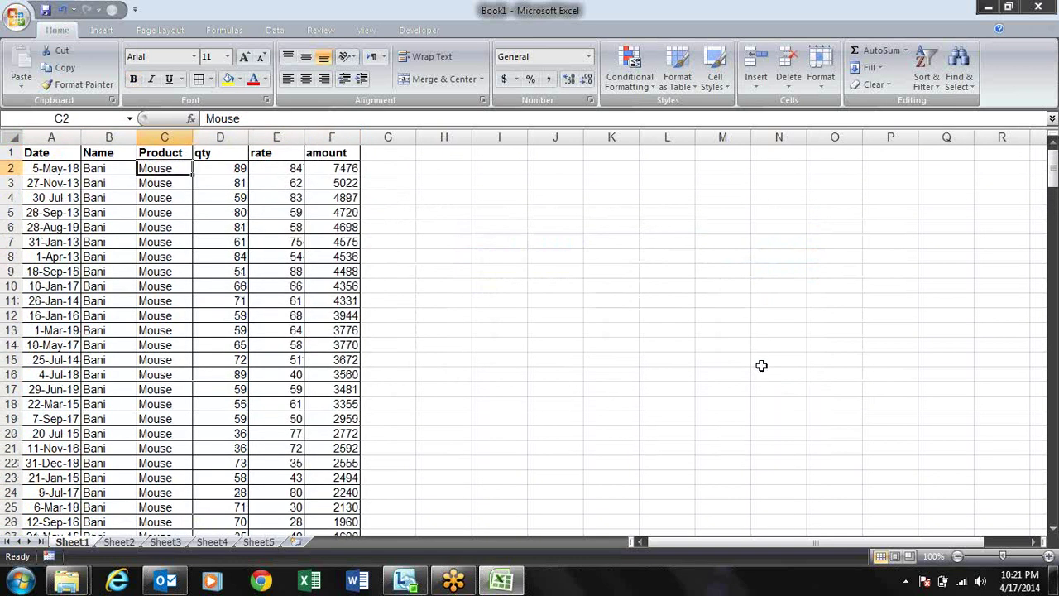
pyautogui.press('Left')
pyautogui.press('Left')
pyautogui.press('Right')
pyautogui.press('Right')
pyautogui.press('Right')
pyautogui.press('Right')
pyautogui.press('Right')
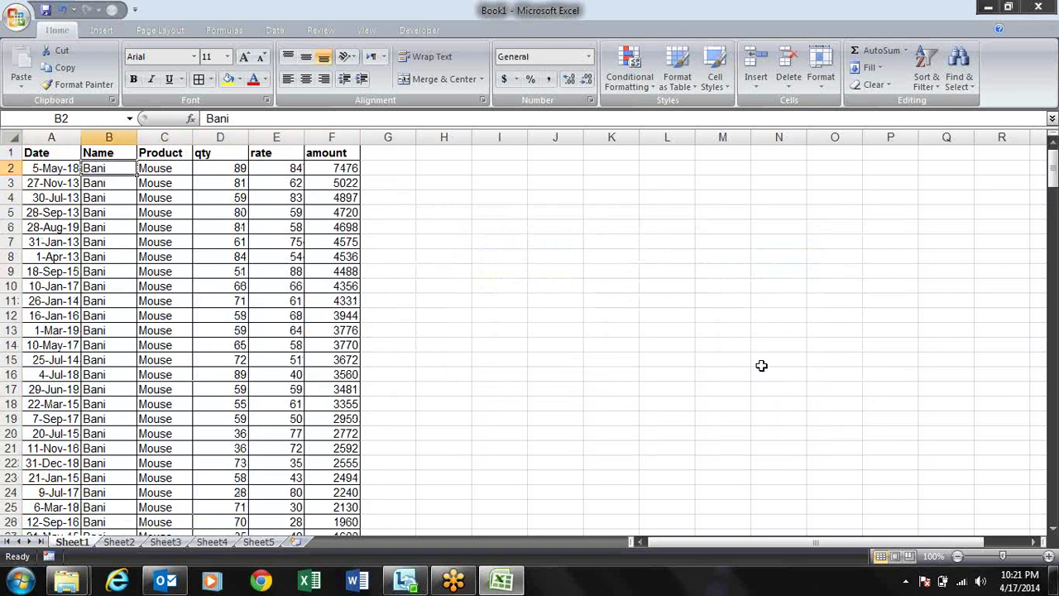
pyautogui.hotkey('shift', 'Down')
pyautogui.hotkey('shift', 'Down')
pyautogui.hotkey('shift', 'Down')
pyautogui.hotkey('shift', 'Down')
pyautogui.hotkey('shift', 'Down')
pyautogui.hotkey('shift', 'Down')
pyautogui.hotkey('shift', 'Down')
pyautogui.hotkey('shift', 'Down')
pyautogui.hotkey('shift', 'Down')
pyautogui.hotkey('shift', 'Down')
pyautogui.hotkey('shift', 'Down')
pyautogui.hotkey('shift', 'Down')
pyautogui.hotkey('shift', 'Down')
pyautogui.hotkey('shift', 'Down')
pyautogui.hotkey('shift', 'Down')
pyautogui.hotkey('shift', 'Down')
pyautogui.hotkey('shift', 'Down')
pyautogui.hotkey('shift', 'Down')
pyautogui.hotkey('shift', 'Down')
pyautogui.hotkey('shift', 'Down')
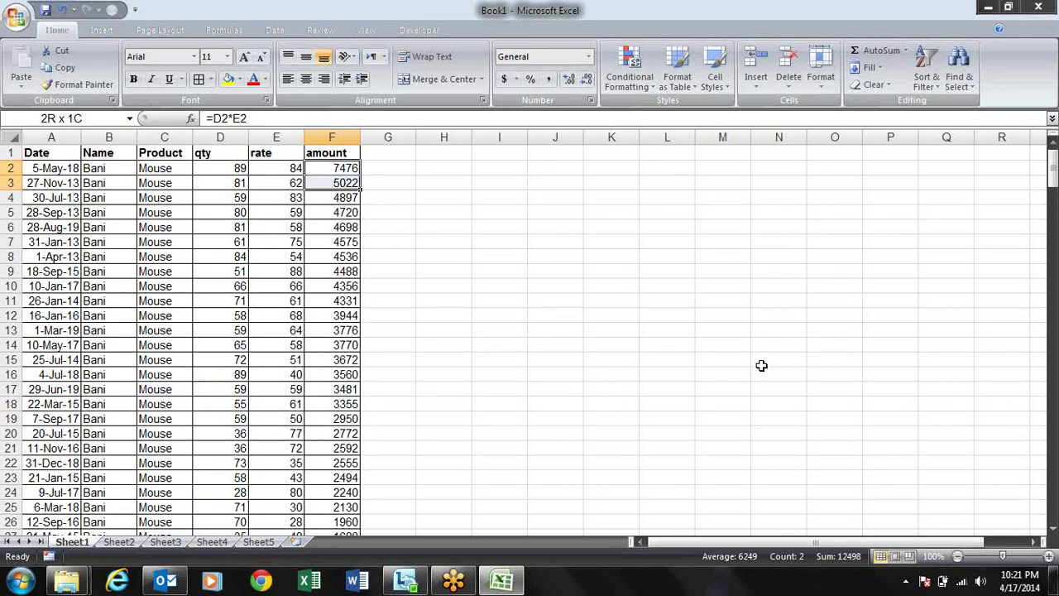
pyautogui.hotkey('shift', 'Down')
pyautogui.hotkey('shift', 'Down')
pyautogui.hotkey('shift', 'Down')
pyautogui.hotkey('shift', 'Down')
pyautogui.hotkey('shift', 'Down')
pyautogui.hotkey('shift', 'Down')
pyautogui.hotkey('shift', 'Down')
pyautogui.hotkey('shift', 'Down')
pyautogui.hotkey('shift', 'Down')
pyautogui.hotkey('shift', 'Down')
pyautogui.hotkey('shift', 'Down')
pyautogui.hotkey('shift', 'Down')
pyautogui.hotkey('shift', 'Down')
pyautogui.hotkey('shift', 'Down')
pyautogui.hotkey('shift', 'Down')
pyautogui.hotkey('shift', 'Down')
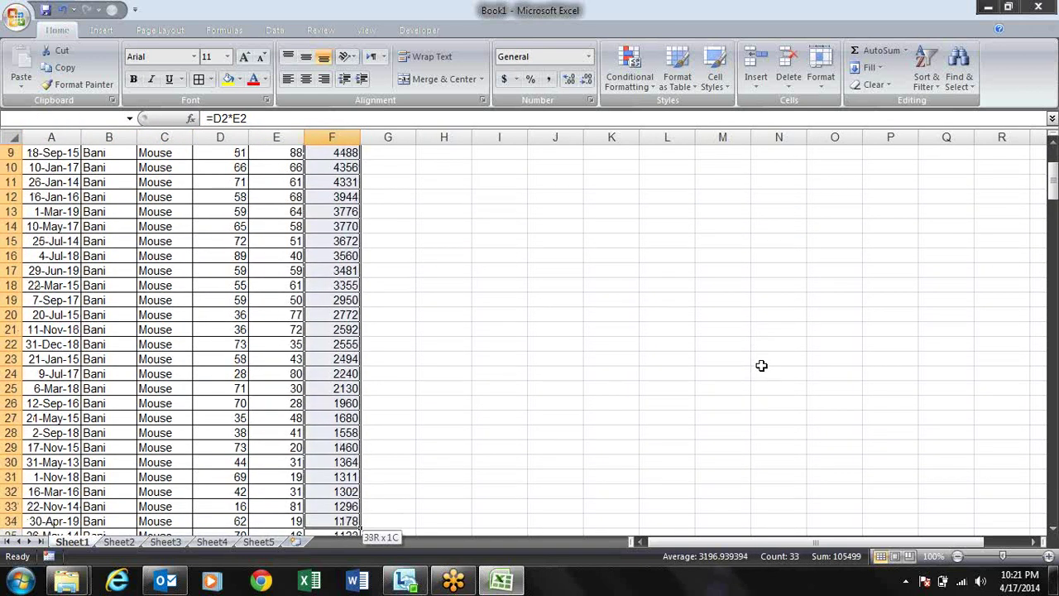
pyautogui.hotkey('shift', 'Down')
pyautogui.hotkey('shift', 'Down')
pyautogui.hotkey('shift', 'Down')
pyautogui.hotkey('shift', 'Down')
pyautogui.hotkey('shift', 'Down')
pyautogui.hotkey('shift', 'Down')
pyautogui.hotkey('shift', 'Down')
pyautogui.hotkey('shift', 'Down')
pyautogui.hotkey('shift', 'Down')
pyautogui.hotkey('shift', 'Down')
pyautogui.hotkey('shift', 'Down')
pyautogui.hotkey('shift', 'Down')
pyautogui.hotkey('shift', 'Down')
pyautogui.hotkey('shift', 'Down')
pyautogui.hotkey('shift', 'Down')
pyautogui.hotkey('shift', 'Down')
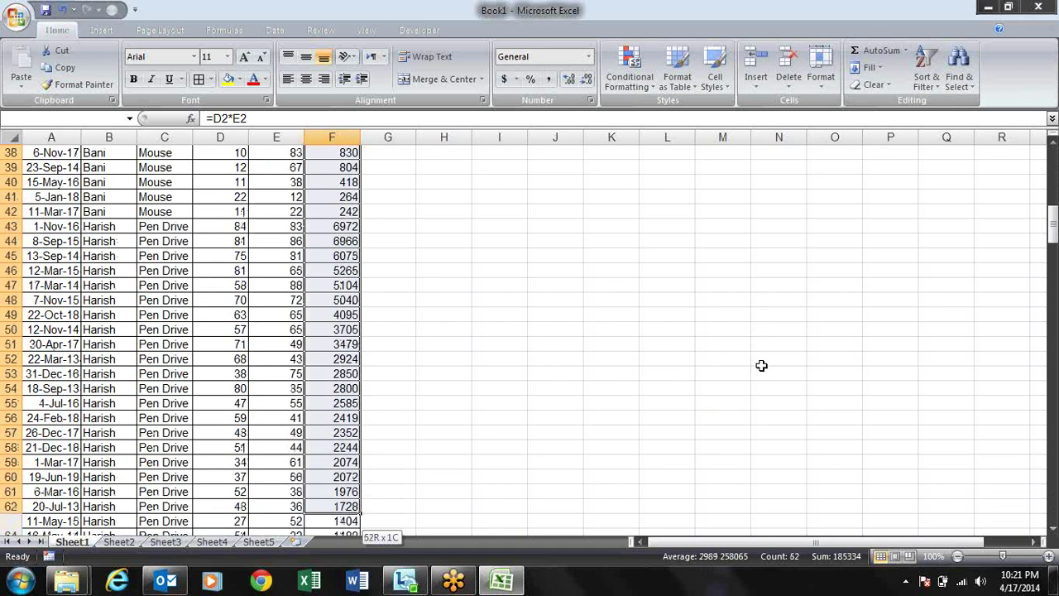
pyautogui.hotkey('shift', 'Up')
pyautogui.hotkey('shift', 'Up')
pyautogui.hotkey('shift', 'Up')
pyautogui.hotkey('shift', 'Up')
pyautogui.hotkey('shift', 'Up')
pyautogui.hotkey('shift', 'Up')
pyautogui.hotkey('shift', 'Up')
pyautogui.hotkey('shift', 'Up')
pyautogui.hotkey('shift', 'Up')
pyautogui.hotkey('shift', 'Up')
pyautogui.hotkey('shift', 'Up')
pyautogui.hotkey('shift', 'Up')
pyautogui.hotkey('shift', 'Up')
pyautogui.hotkey('shift', 'Up')
pyautogui.hotkey('shift', 'Up')
pyautogui.hotkey('shift', 'Up')
pyautogui.hotkey('shift', 'Up')
pyautogui.hotkey('shift', 'Up')
pyautogui.hotkey('shift', 'Up')
pyautogui.hotkey('shift', 'Up')
pyautogui.hotkey('shift', 'Left')
pyautogui.hotkey('shift', 'Left')
pyautogui.hotkey('shift', 'Left')
pyautogui.hotkey('shift', 'Left')
pyautogui.hotkey('shift', 'Left')
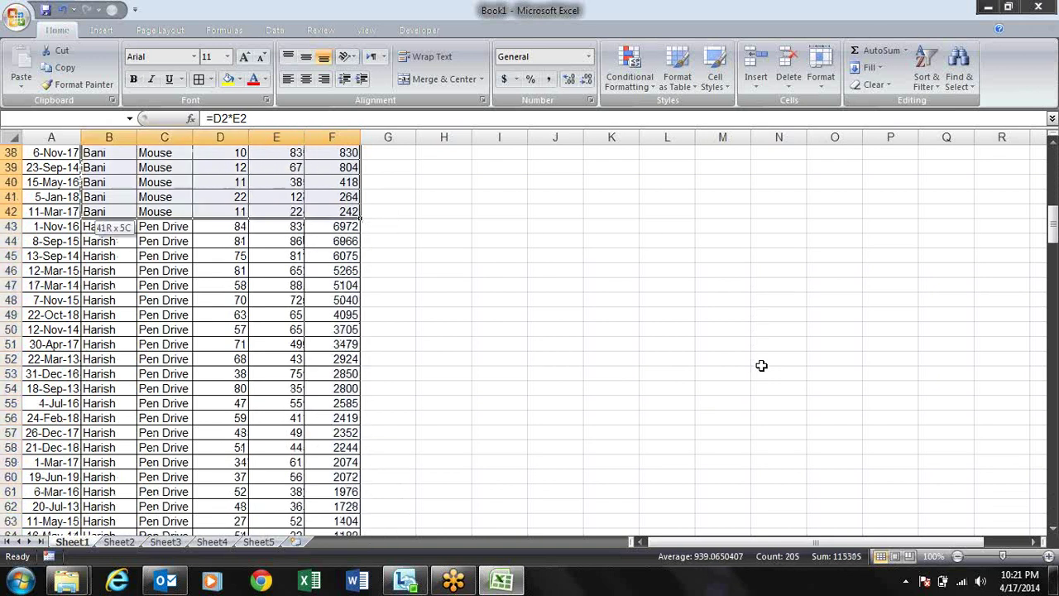
pyautogui.press('Up')
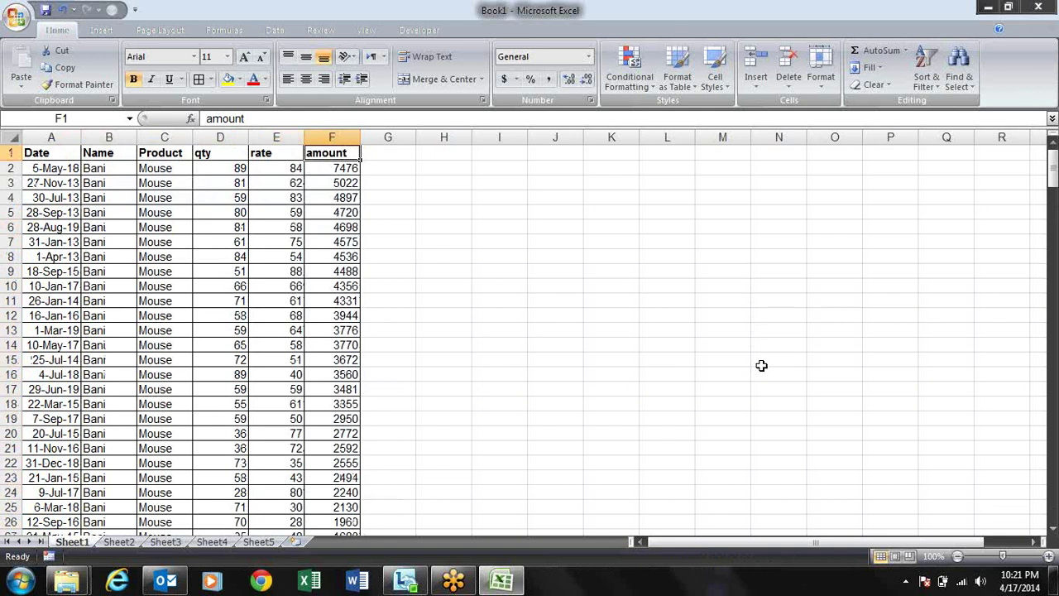
pyautogui.hotkey('alt', 'd')
pyautogui.press('s')
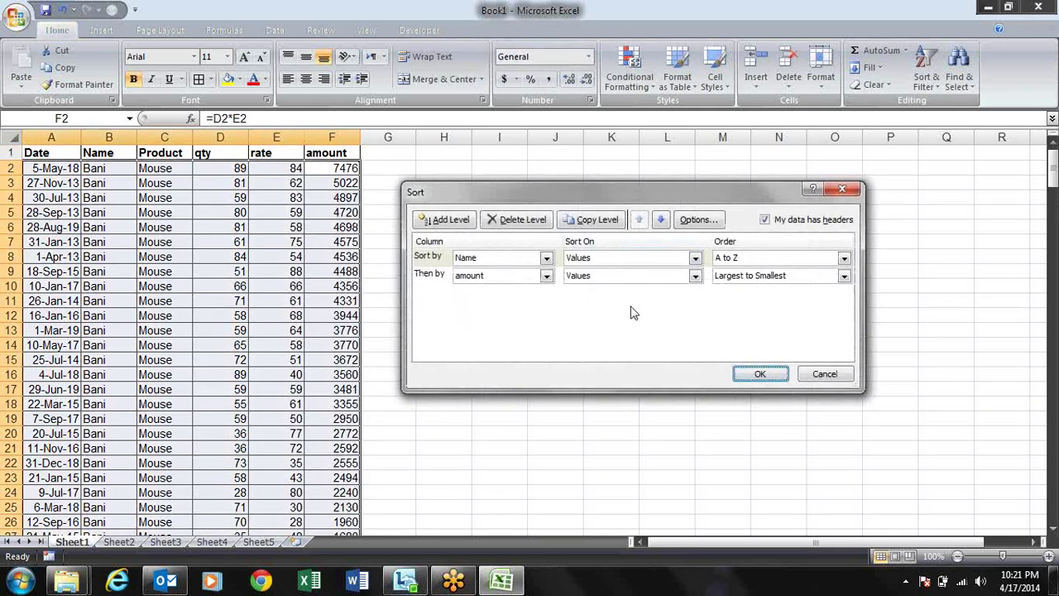
pyautogui.click(695, 276)
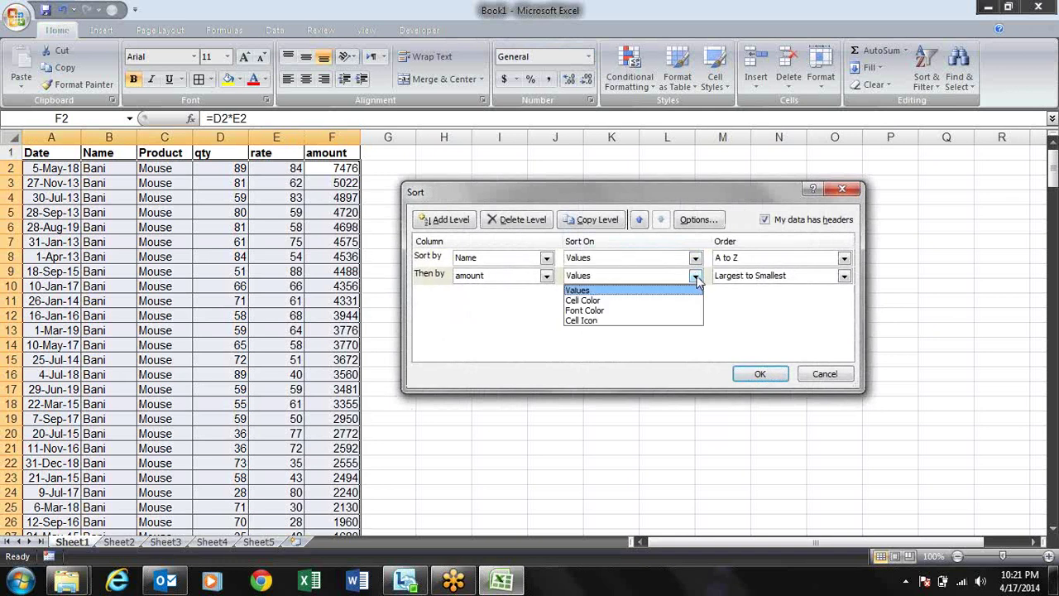
pyautogui.click(744, 296)
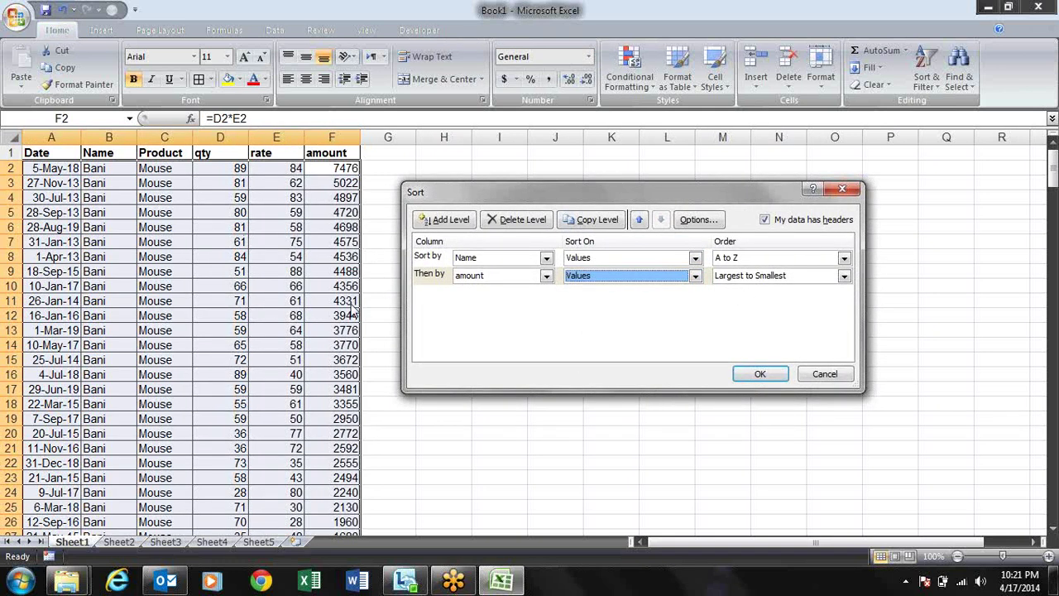
pyautogui.click(695, 275)
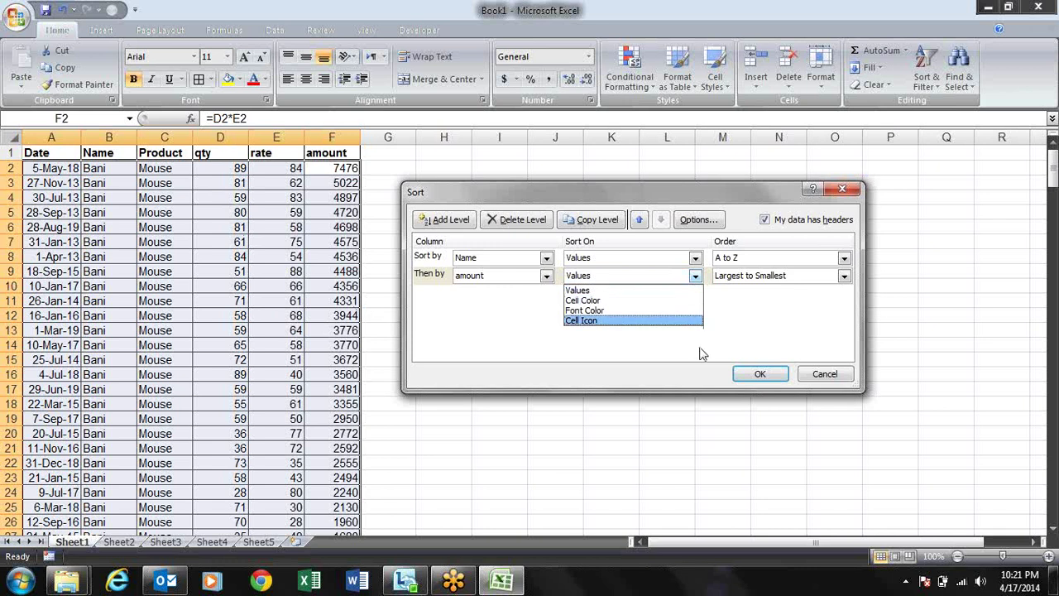
pyautogui.click(790, 310)
pyautogui.press('Return')
pyautogui.press('Up')
pyautogui.press('Left')
pyautogui.press('Left')
pyautogui.press('Left')
pyautogui.press('Left')
pyautogui.press('Left')
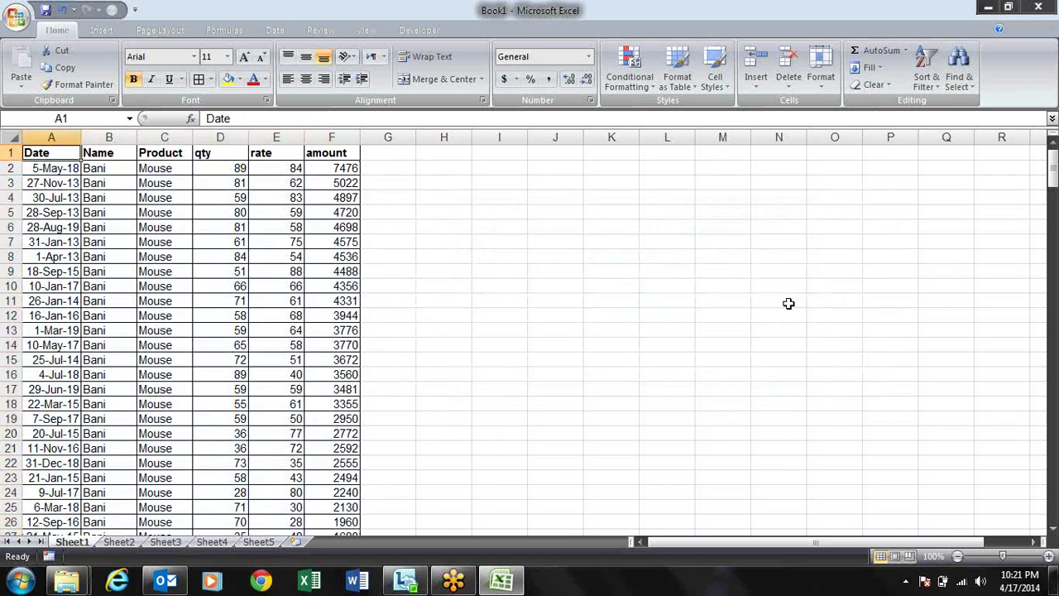
# - Fill the amount cells F4, F28 and F63 yellow
pyautogui.press('Right')
pyautogui.press('Right')
pyautogui.press('Right')
pyautogui.press('Right')
pyautogui.press('Down')
pyautogui.press('Down')
pyautogui.press('Down')
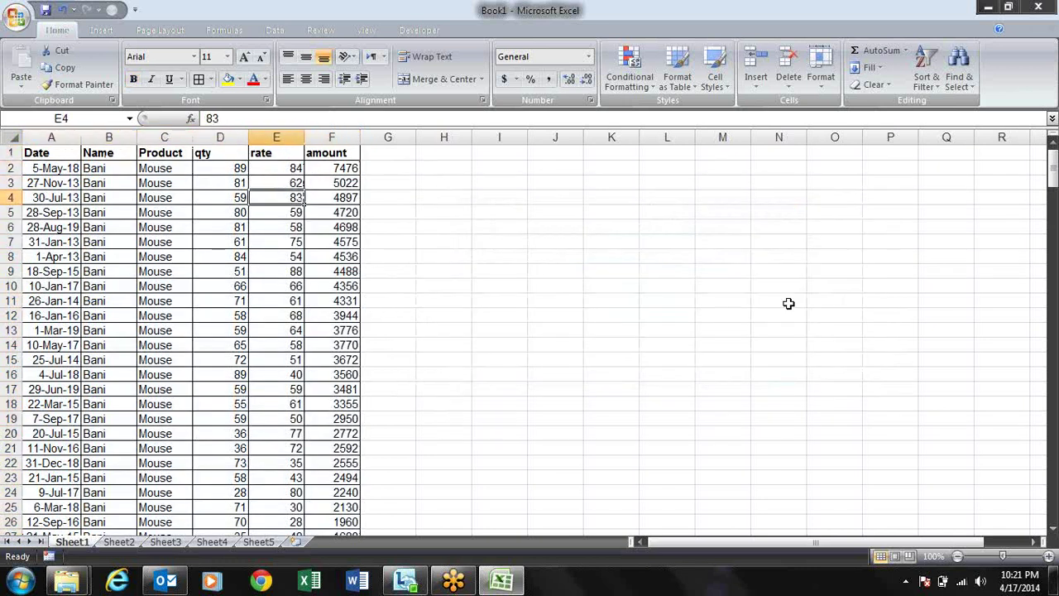
pyautogui.press('Right')
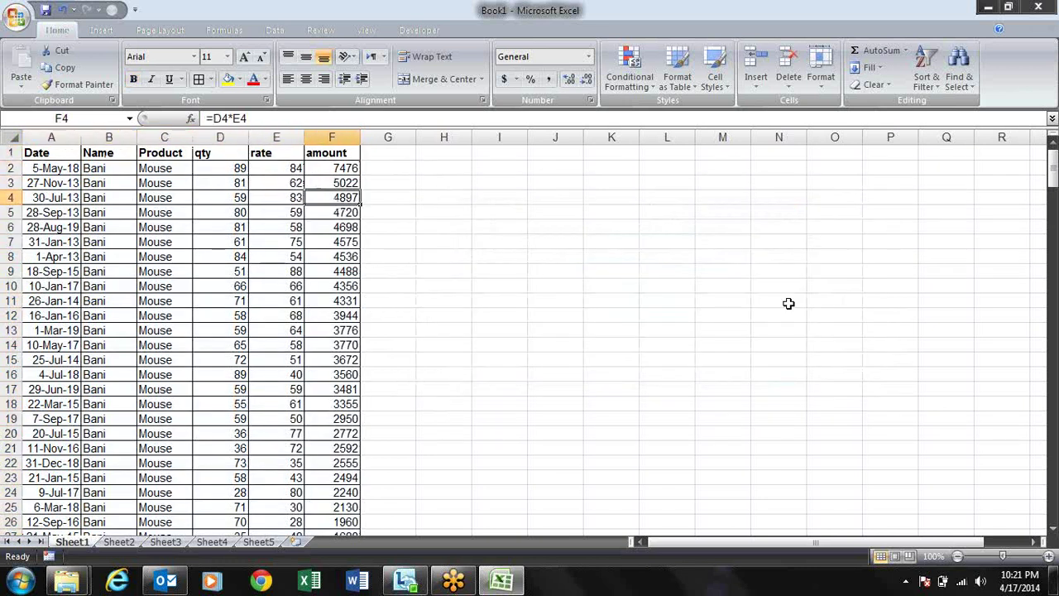
pyautogui.click(227, 80)
pyautogui.press('Down')
pyautogui.press('Down')
pyautogui.press('Down')
pyautogui.press('Down')
pyautogui.press('Down')
pyautogui.press('Down')
pyautogui.press('Down')
pyautogui.press('Down')
pyautogui.press('Down')
pyautogui.press('Down')
pyautogui.press('Down')
pyautogui.press('Down')
pyautogui.press('Down')
pyautogui.press('Down')
pyautogui.press('Down')
pyautogui.press('Down')
pyautogui.press('Down')
pyautogui.press('Down')
pyautogui.press('Down')
pyautogui.press('Down')
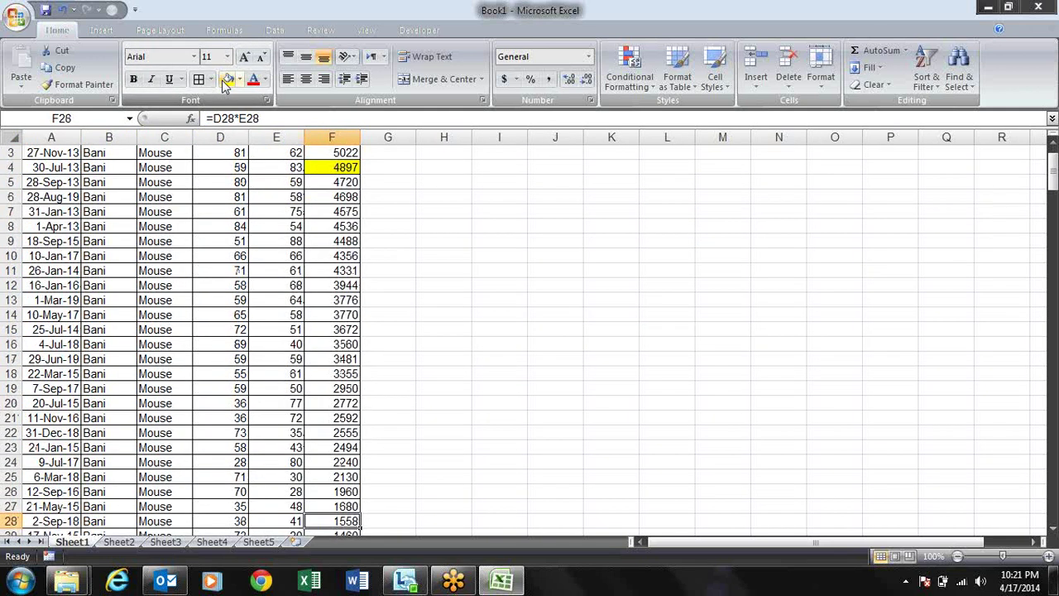
pyautogui.click(226, 80)
pyautogui.press('Down')
pyautogui.press('Down')
pyautogui.press('Down')
pyautogui.press('Down')
pyautogui.press('Down')
pyautogui.press('Down')
pyautogui.press('Down')
pyautogui.press('Down')
pyautogui.press('Down')
pyautogui.press('Down')
pyautogui.press('Down')
pyautogui.press('Down')
pyautogui.press('Down')
pyautogui.press('Down')
pyautogui.press('Down')
pyautogui.press('Down')
pyautogui.press('Down')
pyautogui.press('Down')
pyautogui.press('Down')
pyautogui.press('Down')
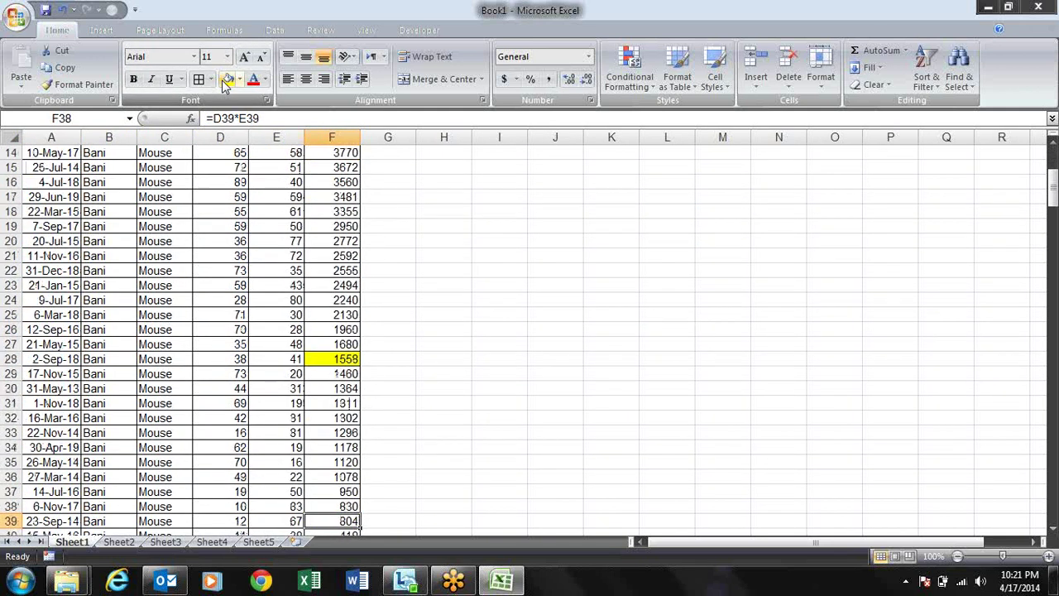
pyautogui.click(227, 81)
# - Select A1:F248 and open the Sort dialog with Alt+D, S
pyautogui.press('Up')
pyautogui.hotkey('ctrl', 'Up')
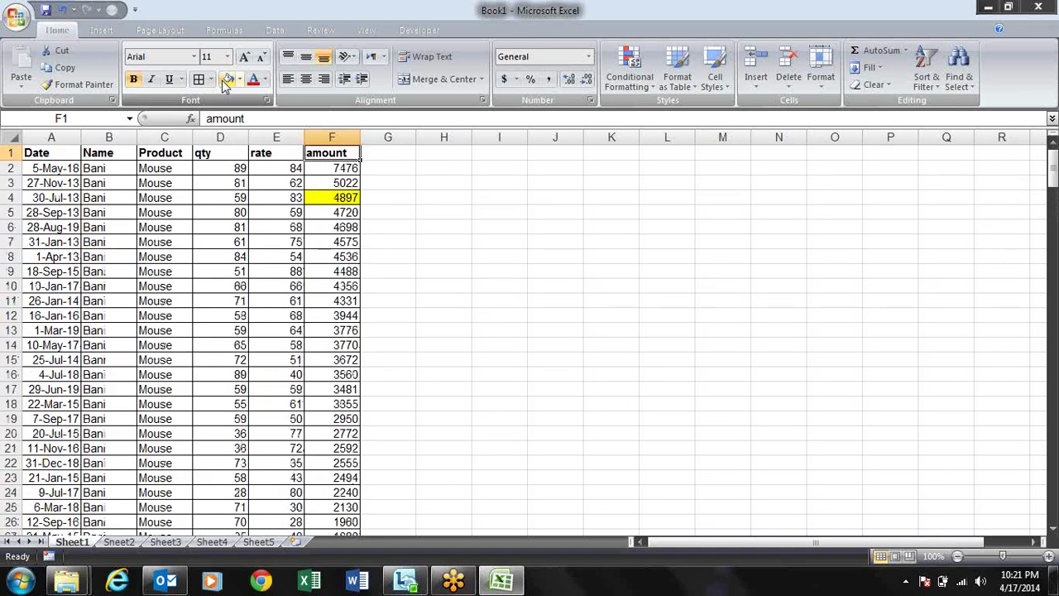
pyautogui.press('Left')
pyautogui.press('Right')
pyautogui.hotkey('ctrl', 'shift', 'Left')
pyautogui.hotkey('ctrl', 'shift', 'Down')
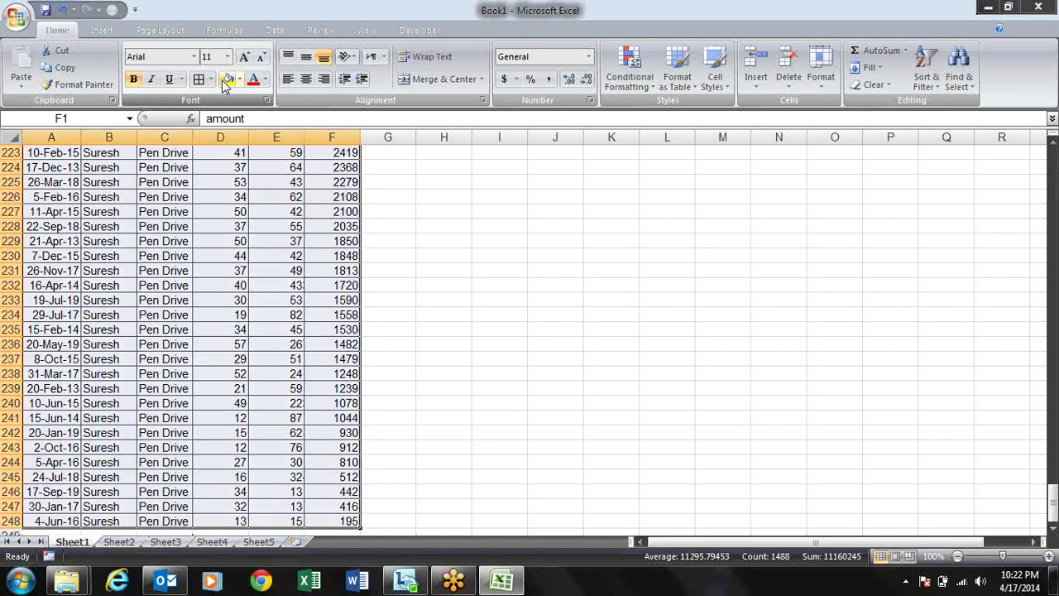
pyautogui.hotkey('alt', 'd')
pyautogui.press('s')
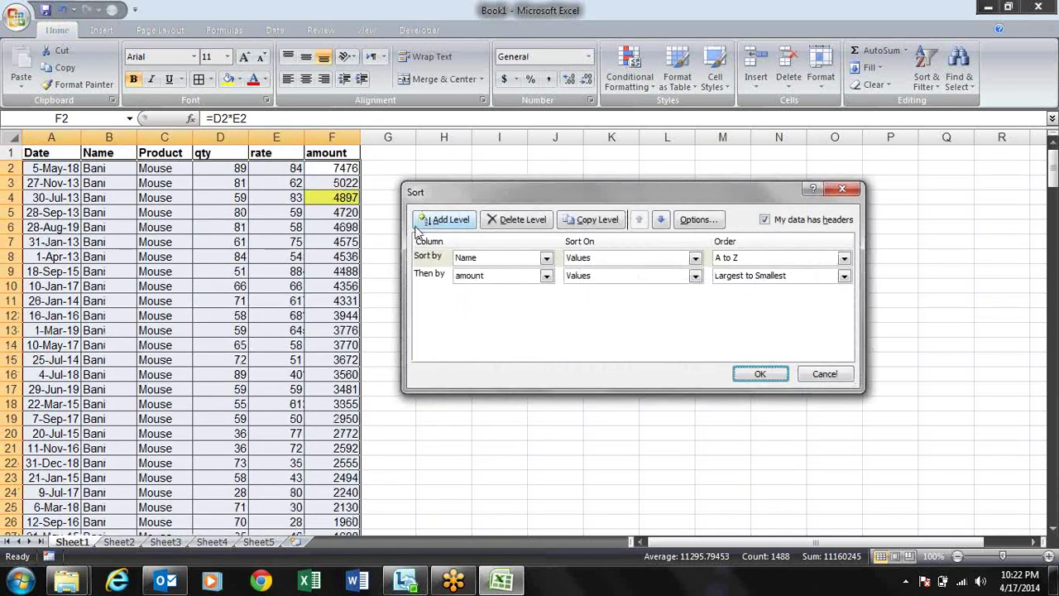
# - Delete the Name level and sort amount by Cell Color with yellow On Top
pyautogui.click(428, 258)
pyautogui.click(511, 225)
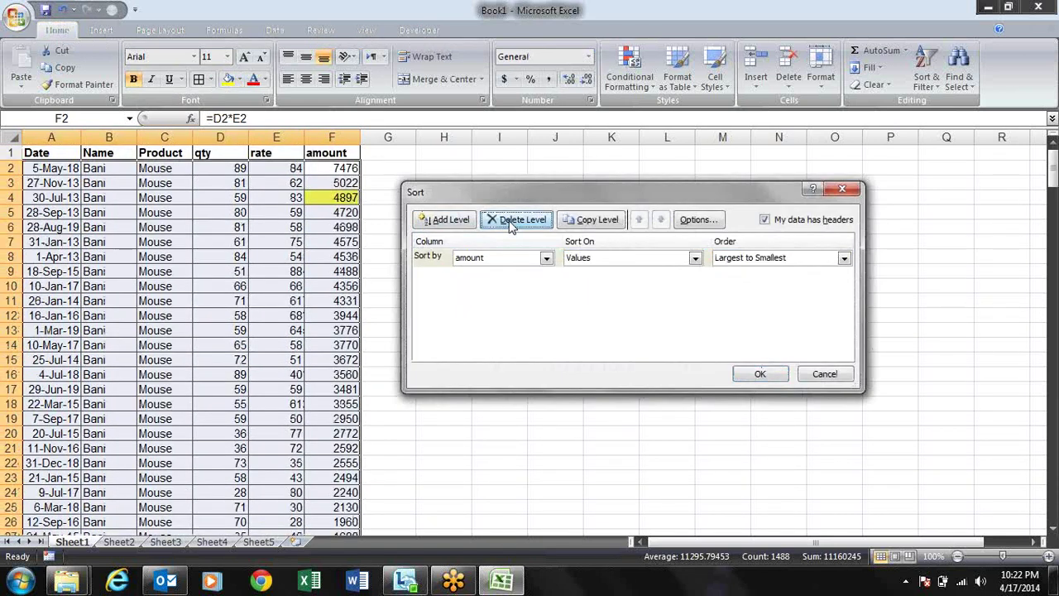
pyautogui.click(692, 258)
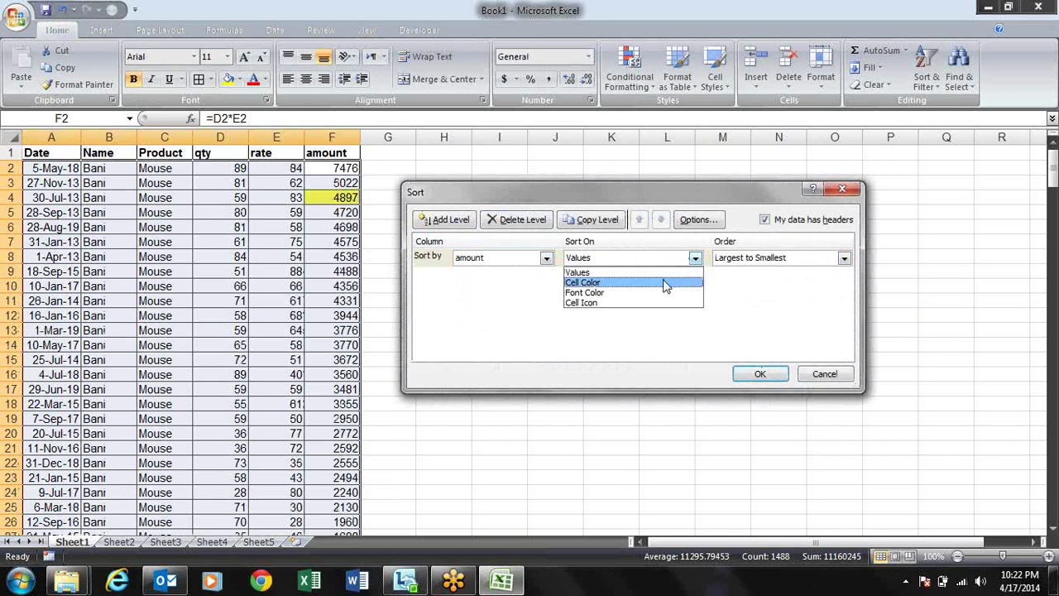
pyautogui.click(666, 283)
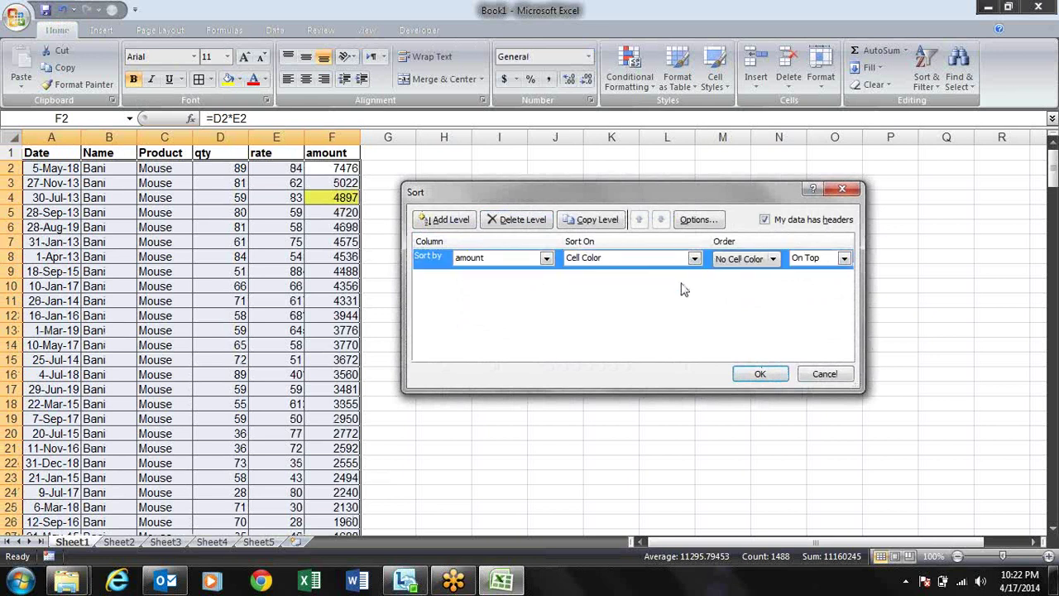
pyautogui.click(774, 259)
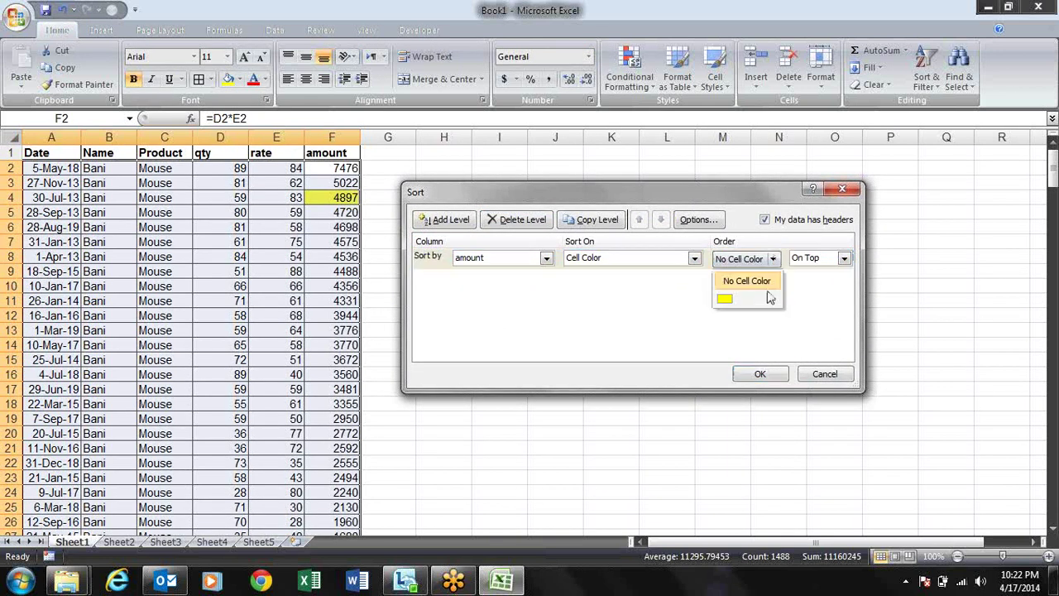
pyautogui.click(728, 299)
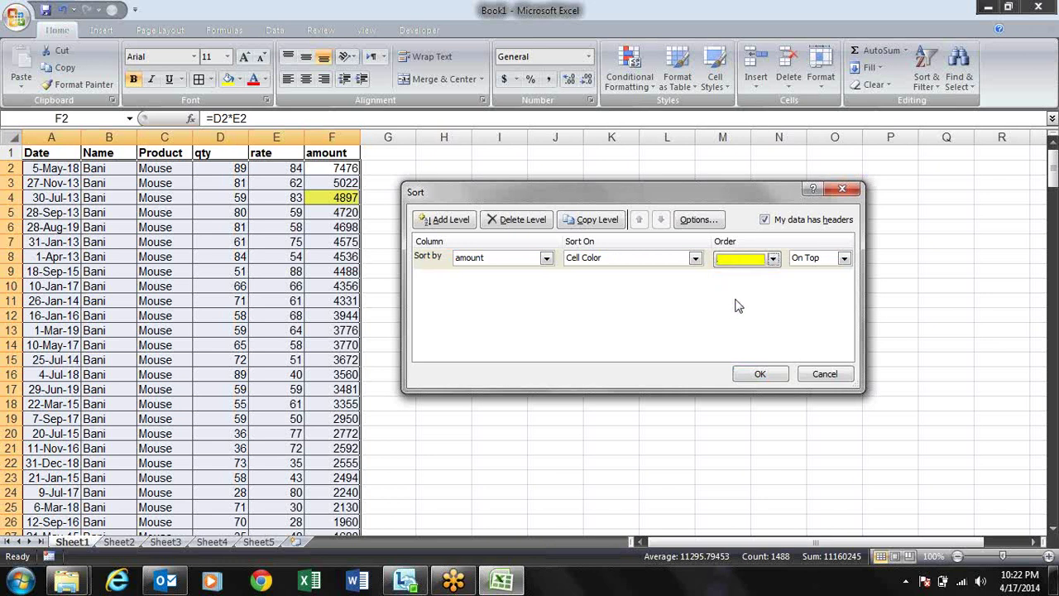
pyautogui.click(844, 259)
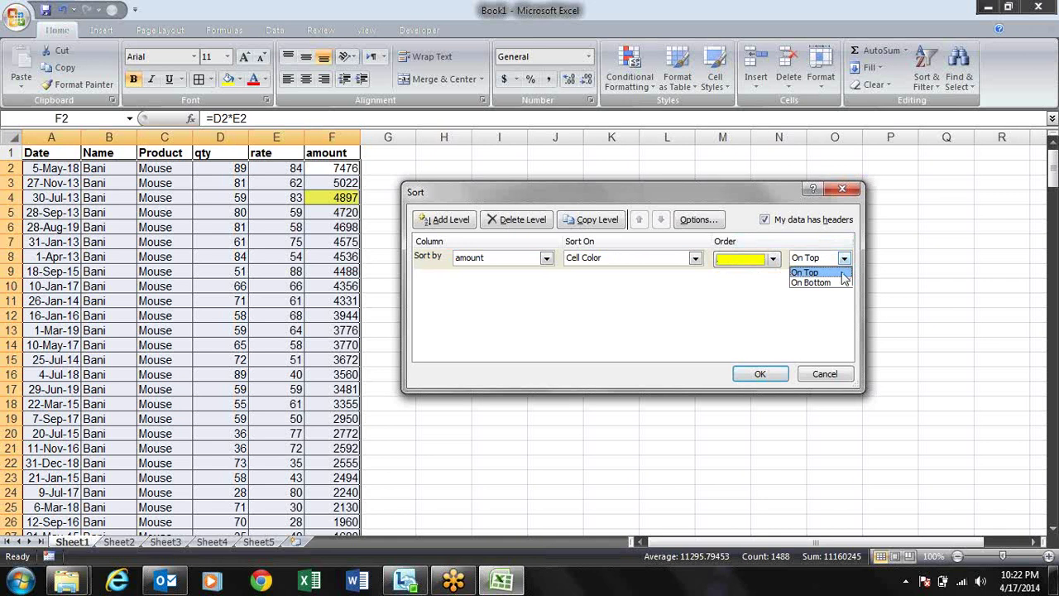
pyautogui.click(843, 273)
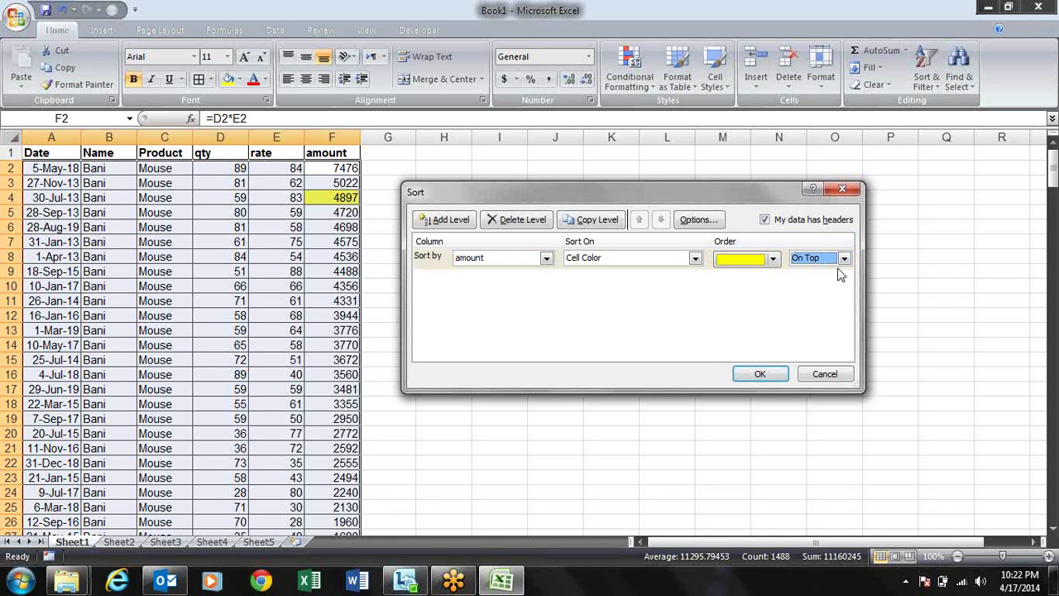
pyautogui.click(765, 377)
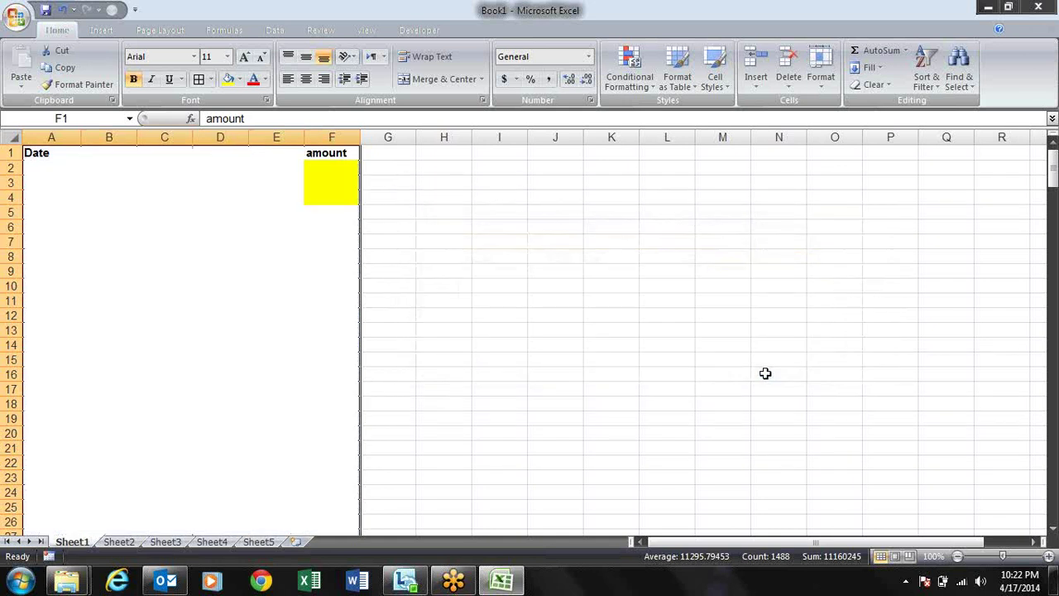
# - Select the sales table from the header row down to the last data row
pyautogui.press('Right')
pyautogui.press('Down')
pyautogui.press('Left')
pyautogui.press('Down')
pyautogui.press('Down')
pyautogui.press('Down')
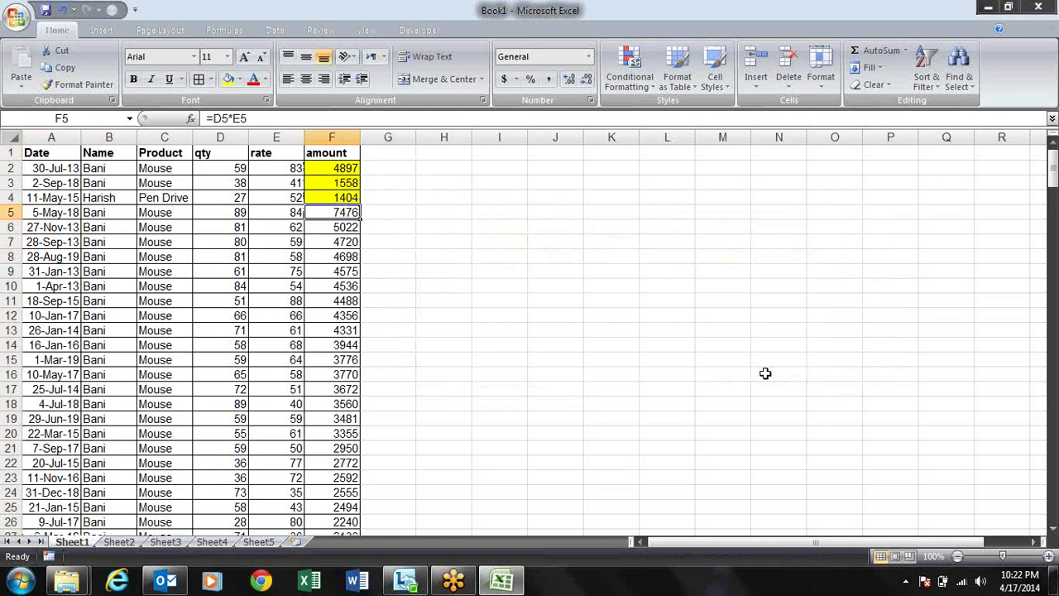
pyautogui.press('Up')
pyautogui.press('Up')
pyautogui.press('Up')
pyautogui.press('Up')
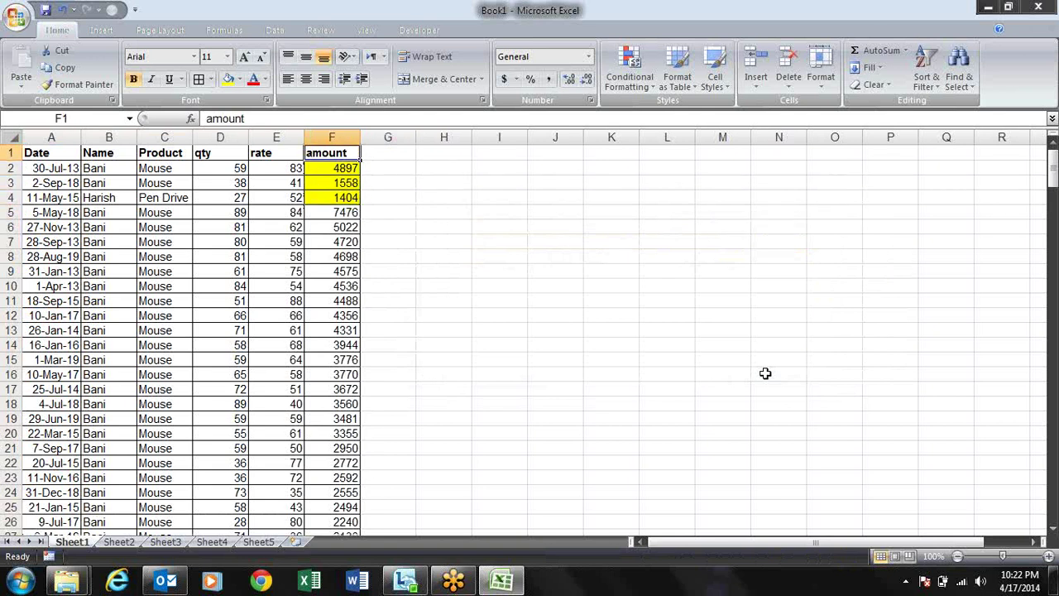
pyautogui.hotkey('ctrl', 'shift', 'Left')
pyautogui.hotkey('ctrl', 'shift', 'Down')
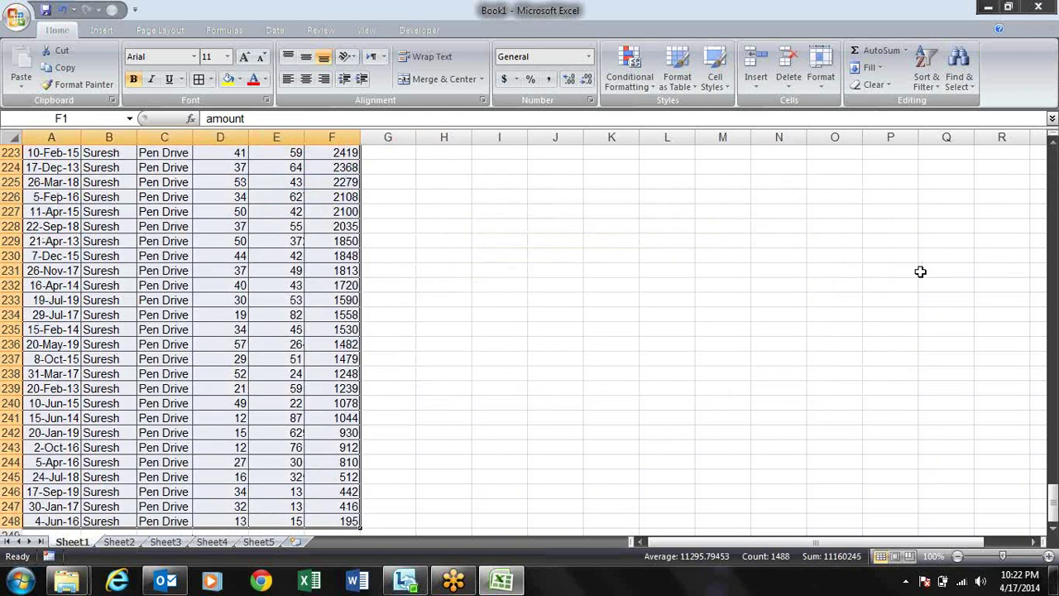
# - Custom-sort by amount on Cell Color with yellow on top
pyautogui.click(958, 76)
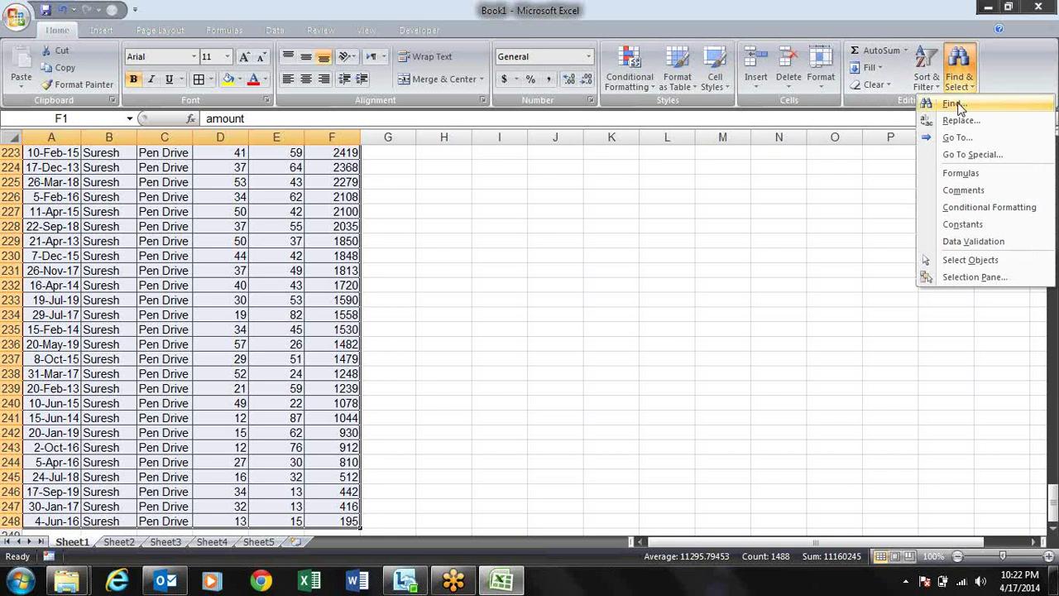
pyautogui.click(926, 71)
pyautogui.click(941, 139)
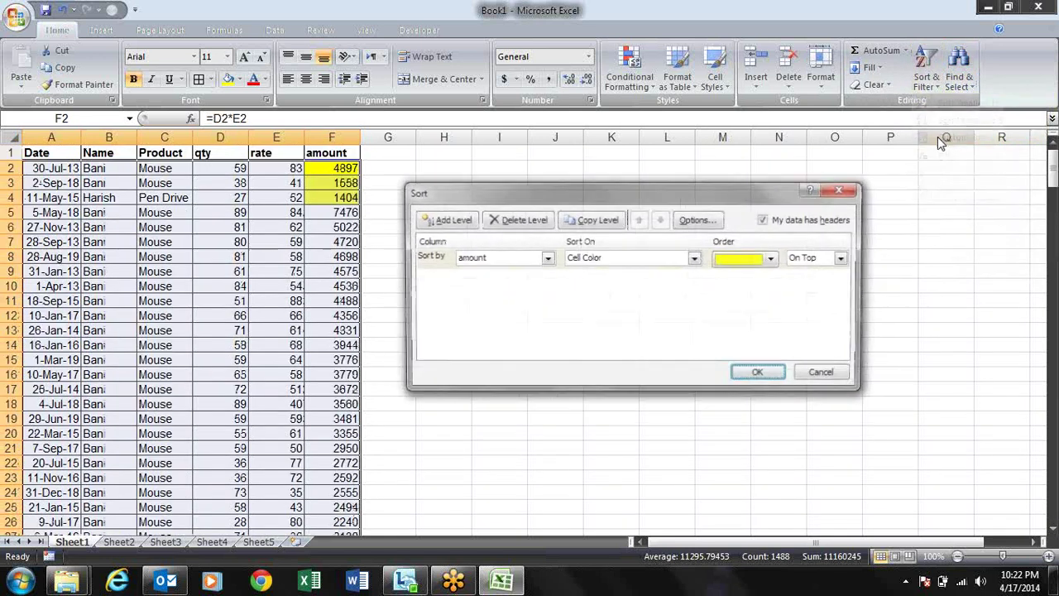
pyautogui.click(697, 259)
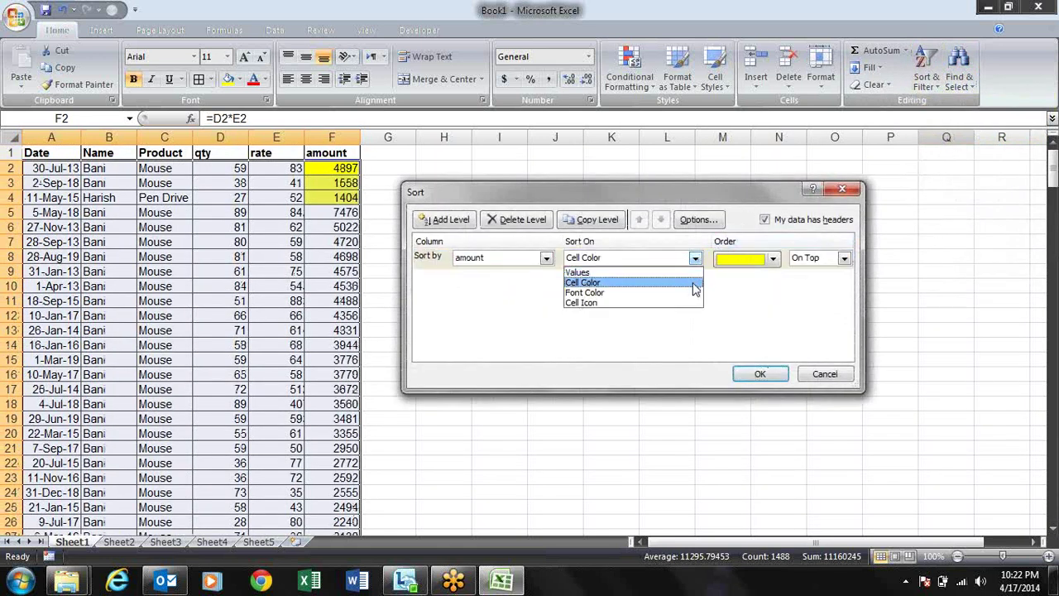
pyautogui.click(691, 286)
pyautogui.press('Return')
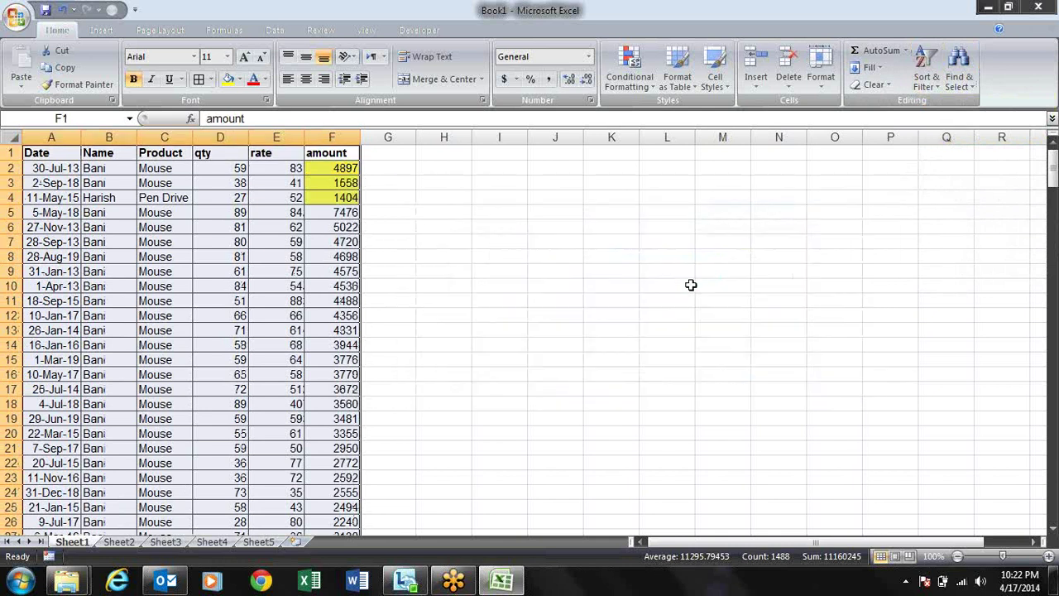
pyautogui.click(344, 247)
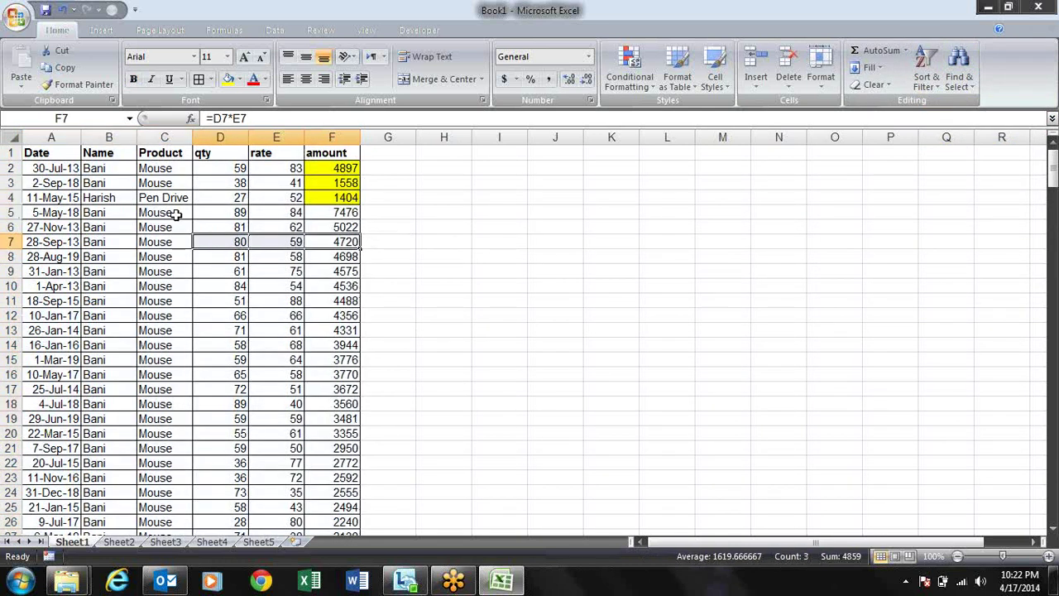
# - Make the Mouse text in C13 and C19 red, then bring up the Sort dialog with Alt+D, S
pyautogui.click(171, 213)
pyautogui.moveTo(173, 221); pyautogui.dragTo(173, 300)
pyautogui.click(175, 329)
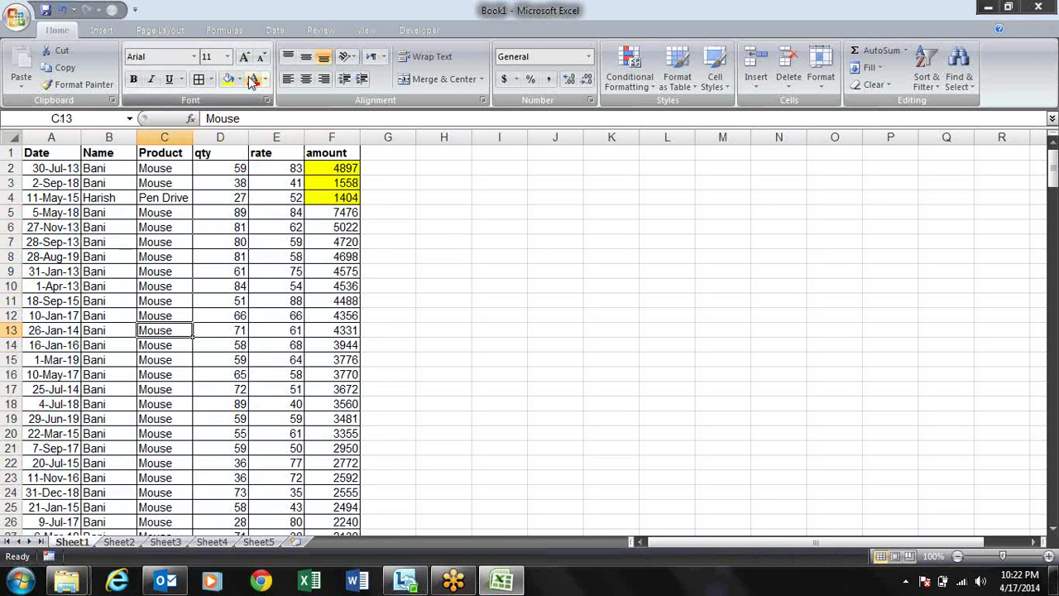
pyautogui.click(253, 79)
pyautogui.click(162, 417)
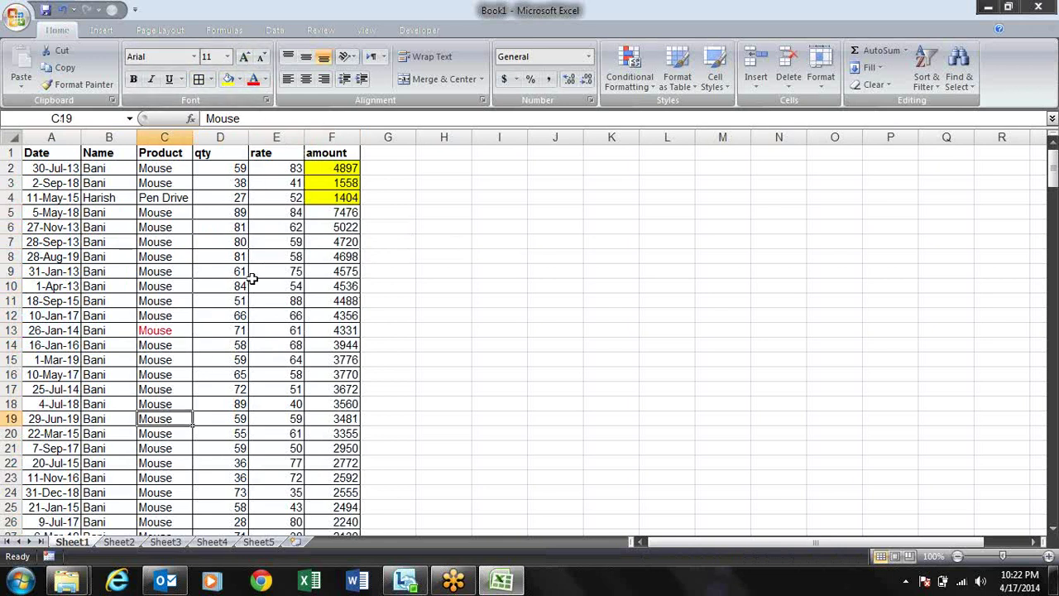
pyautogui.click(253, 80)
pyautogui.hotkey('alt', 'd')
pyautogui.press('s')
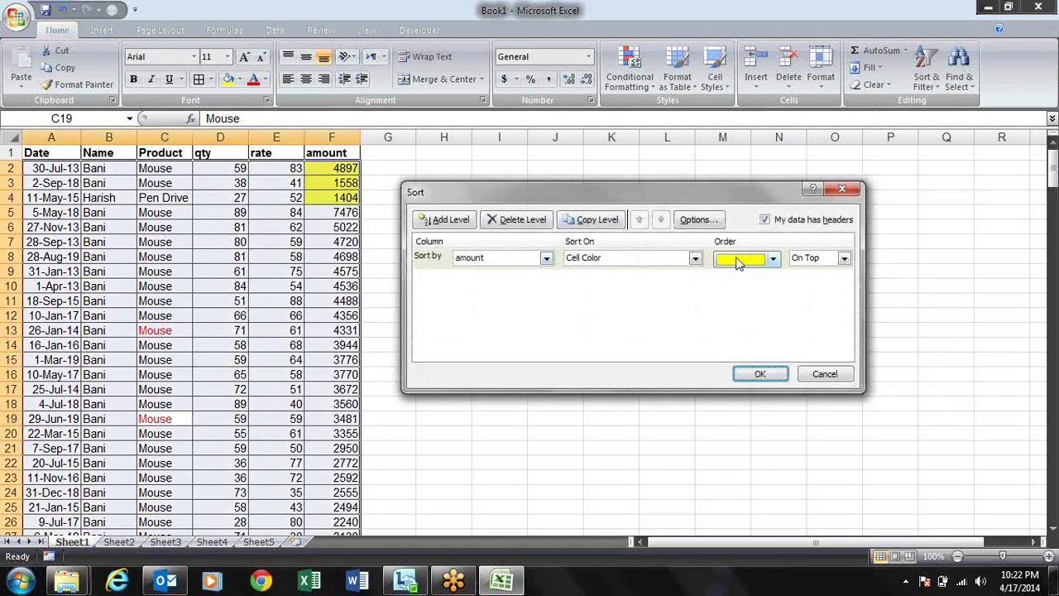
# - Sort by Product on Font Color, red On Top, so the two red Mouse rows lead
pyautogui.click(508, 258)
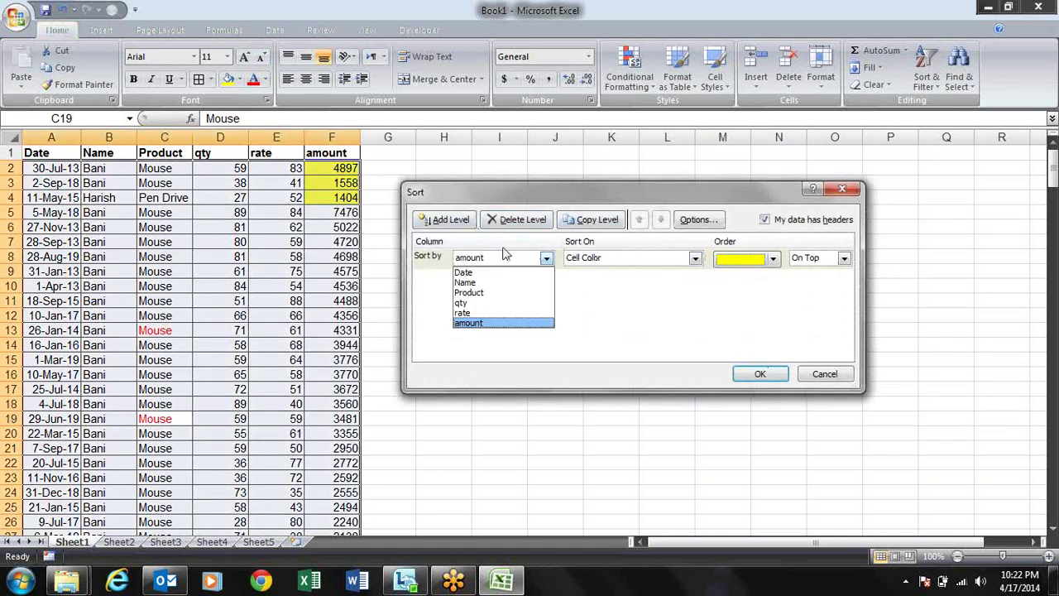
pyautogui.click(500, 294)
pyautogui.click(748, 260)
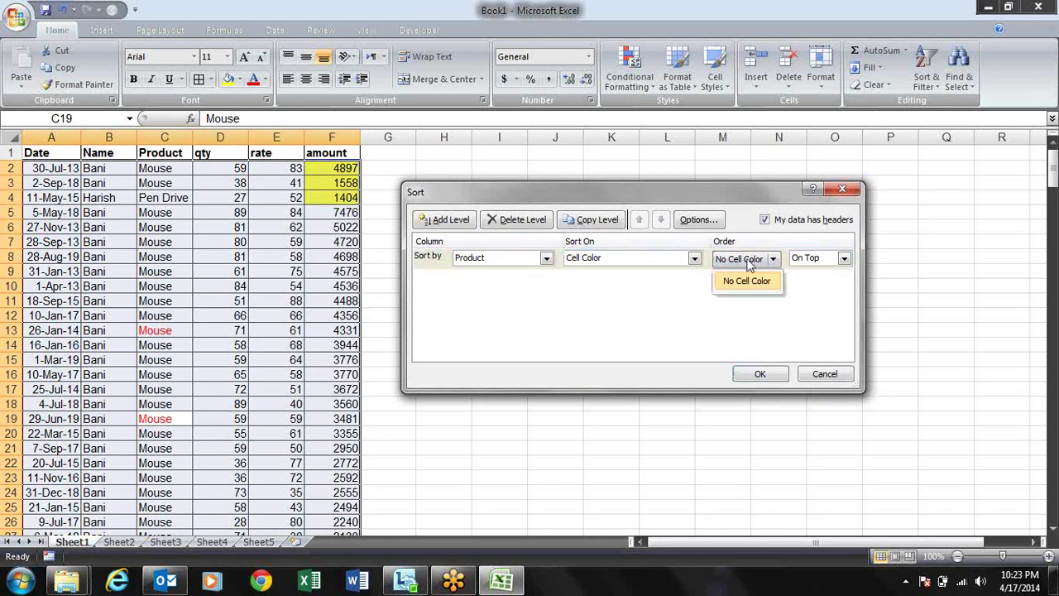
pyautogui.click(694, 258)
pyautogui.click(695, 258)
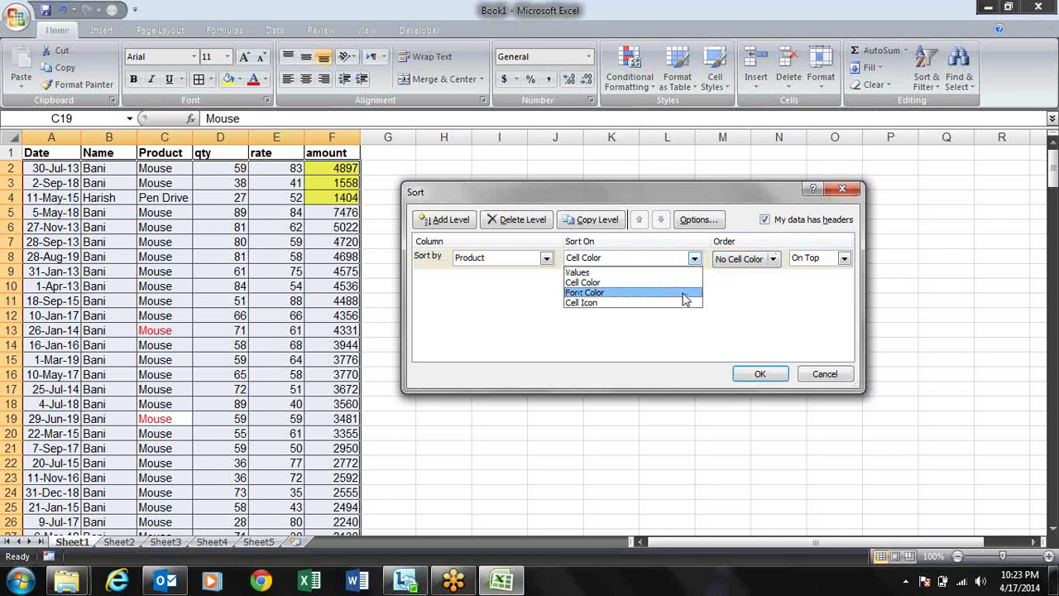
pyautogui.click(685, 296)
pyautogui.click(776, 263)
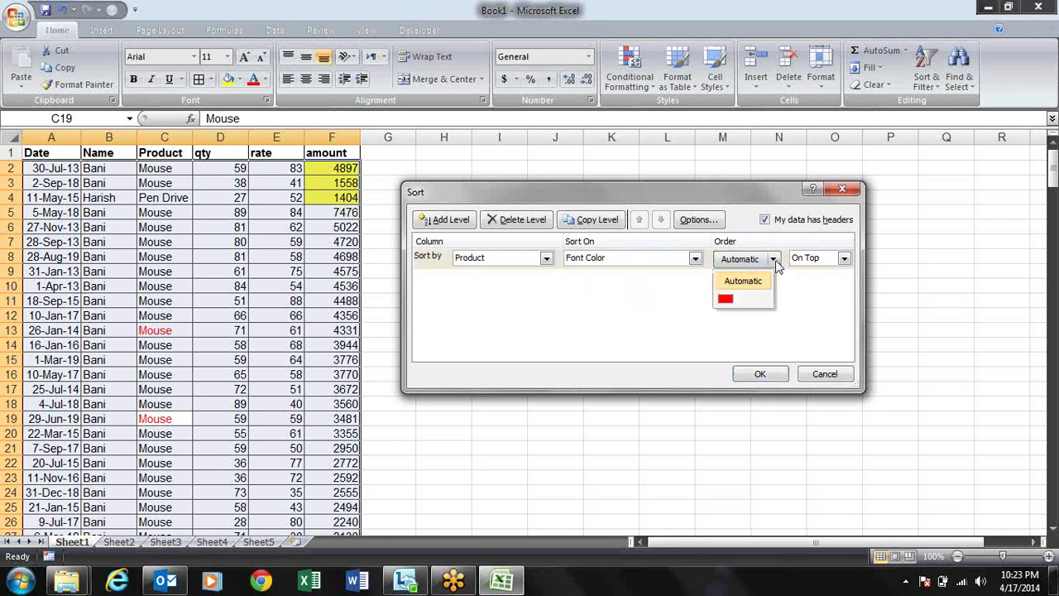
pyautogui.click(723, 302)
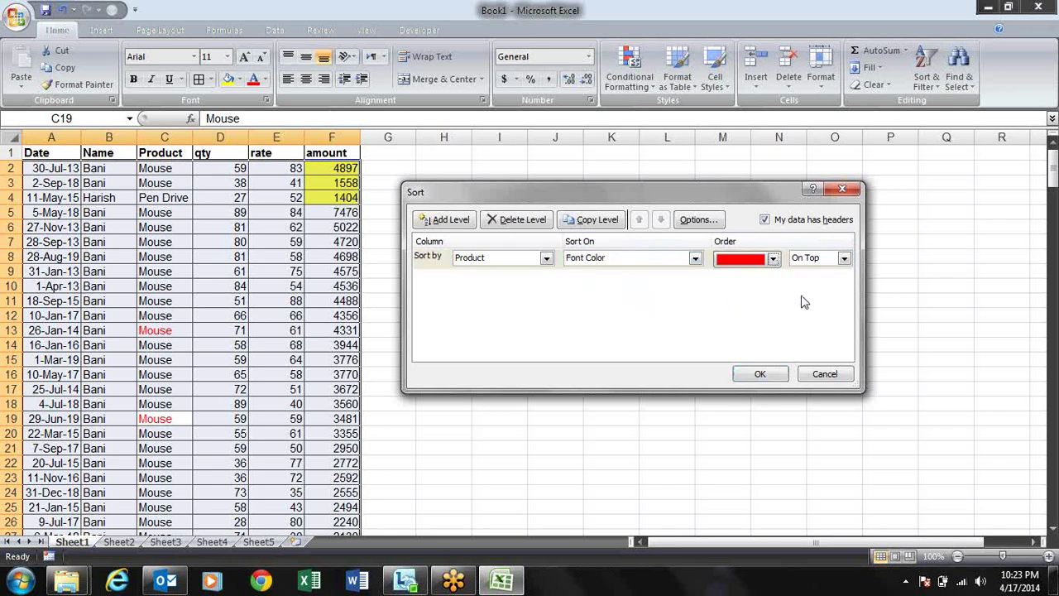
pyautogui.click(770, 376)
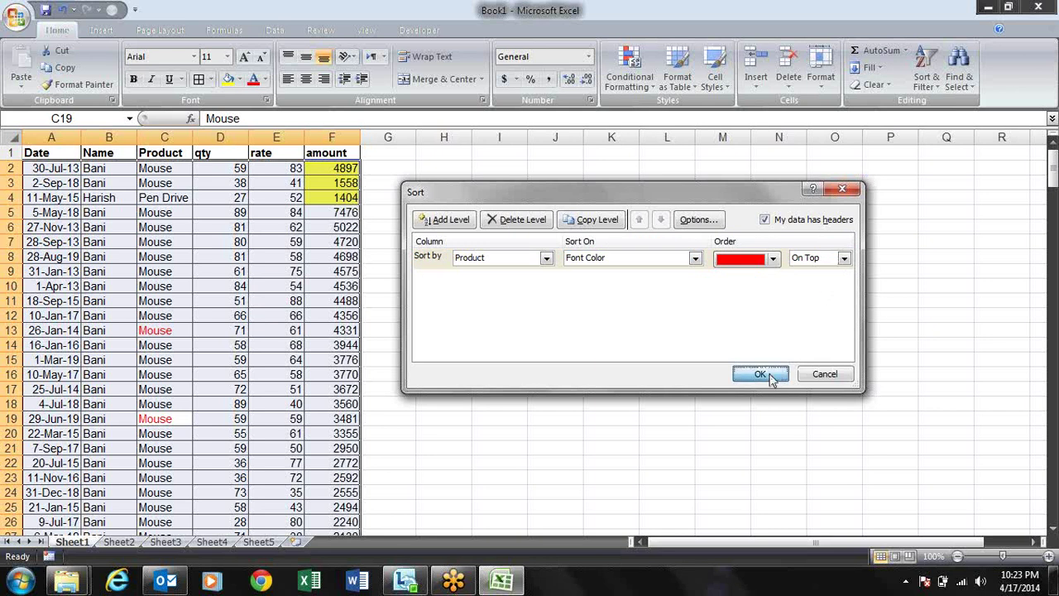
pyautogui.press('Up')
pyautogui.press('Up')
pyautogui.press('Up')
pyautogui.press('Up')
pyautogui.press('Up')
pyautogui.press('Up')
pyautogui.press('Up')
pyautogui.press('Up')
pyautogui.press('Up')
pyautogui.press('Up')
pyautogui.press('Up')
pyautogui.press('Up')
pyautogui.press('Up')
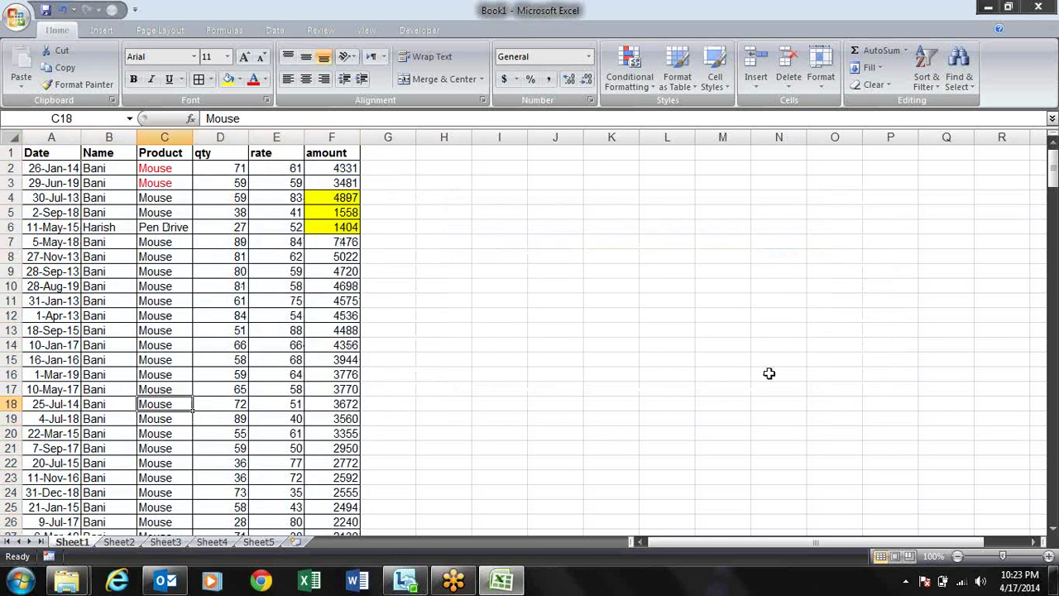
pyautogui.press('Up')
pyautogui.press('Up')
pyautogui.press('Up')
pyautogui.press('Up')
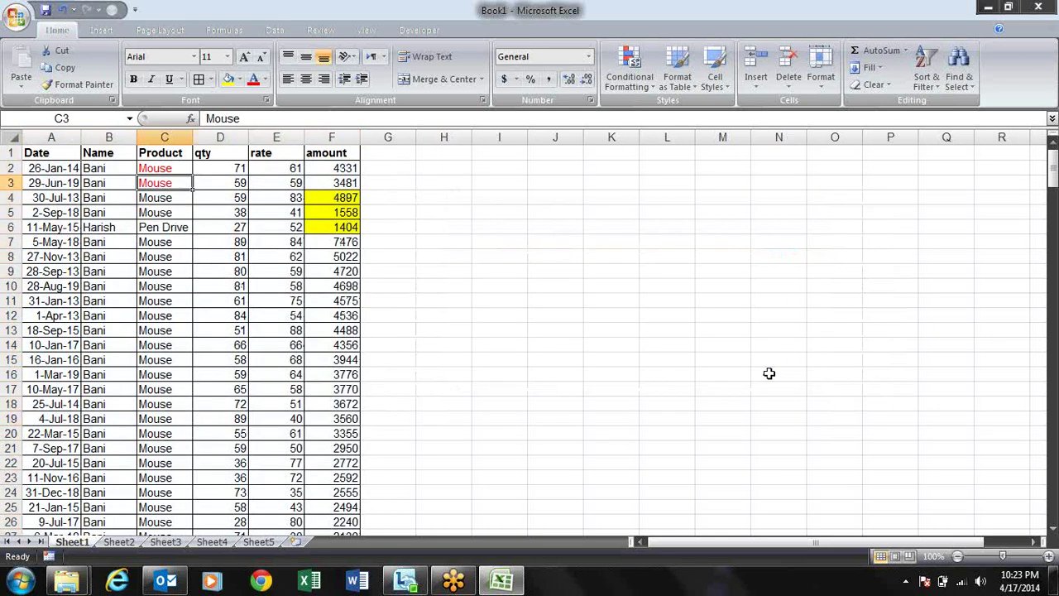
pyautogui.hotkey('alt', 'd')
pyautogui.press('s')
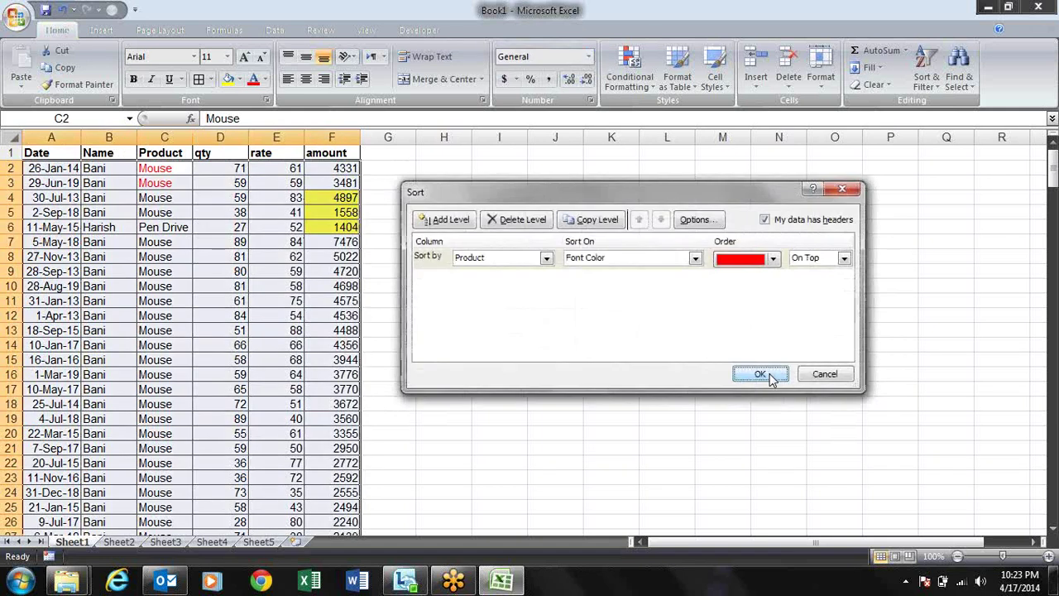
pyautogui.click(697, 259)
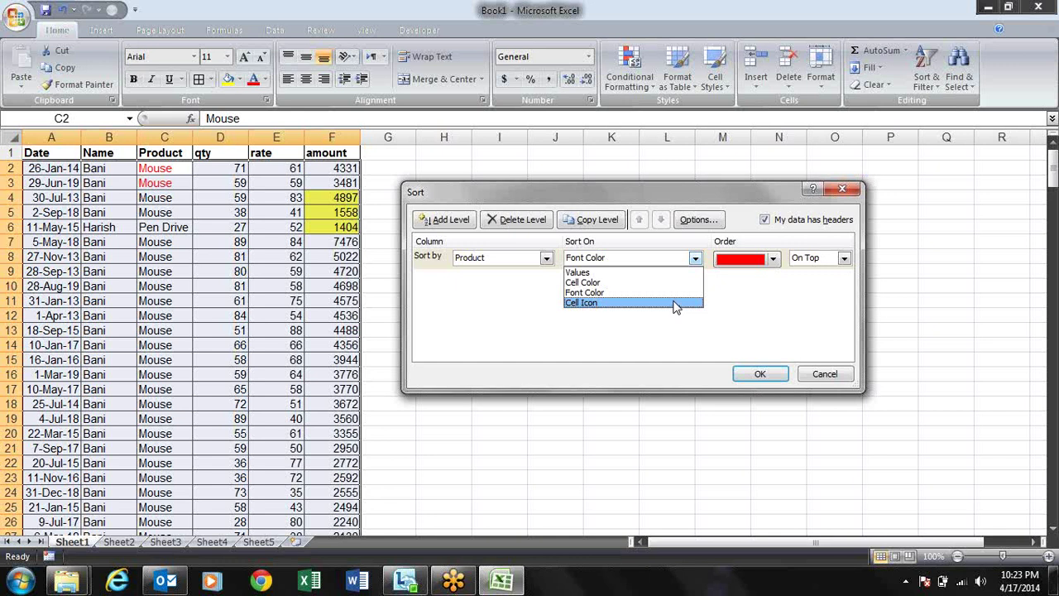
pyautogui.press('Escape')
pyautogui.press('Escape')
pyautogui.press('Right')
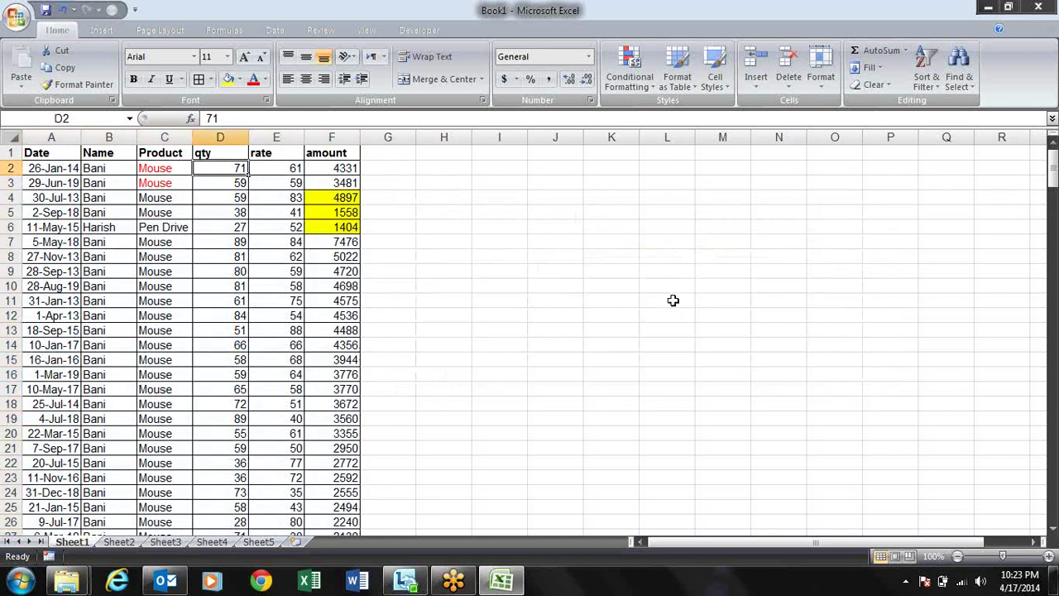
pyautogui.press('Right')
pyautogui.press('Right')
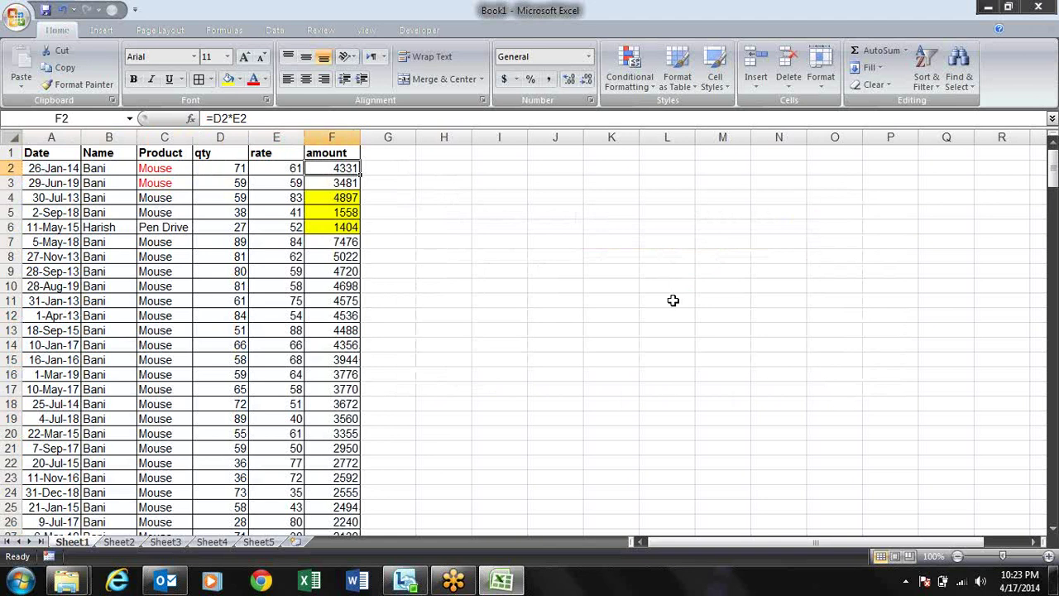
pyautogui.hotkey('ctrl', 'shift', 'Down')
pyautogui.click(653, 91)
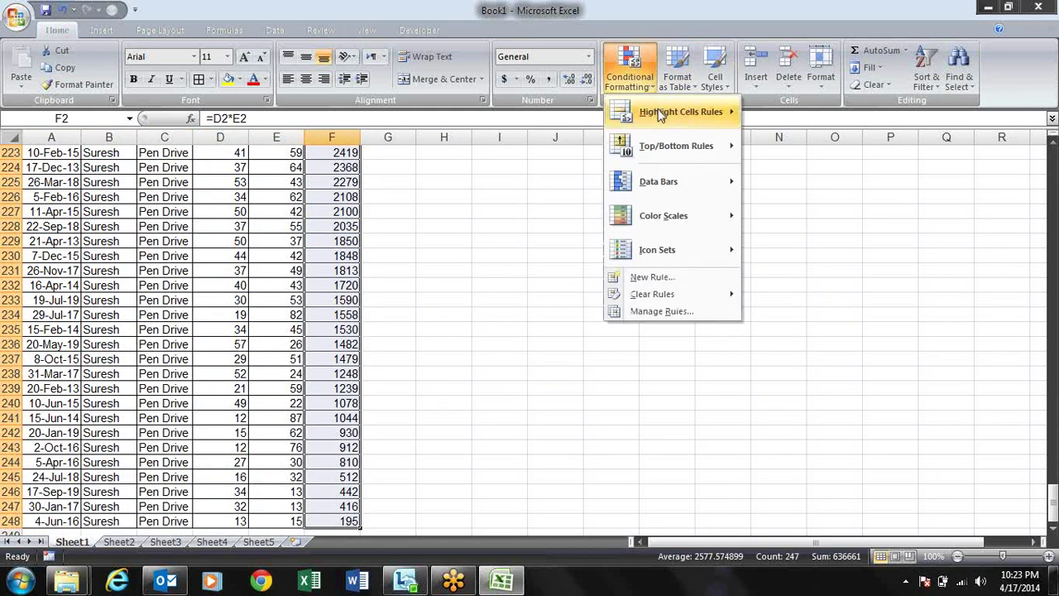
# - Preview the 3 Symbols (Uncircled) icon set on the amount values
pyautogui.moveTo(662, 115)
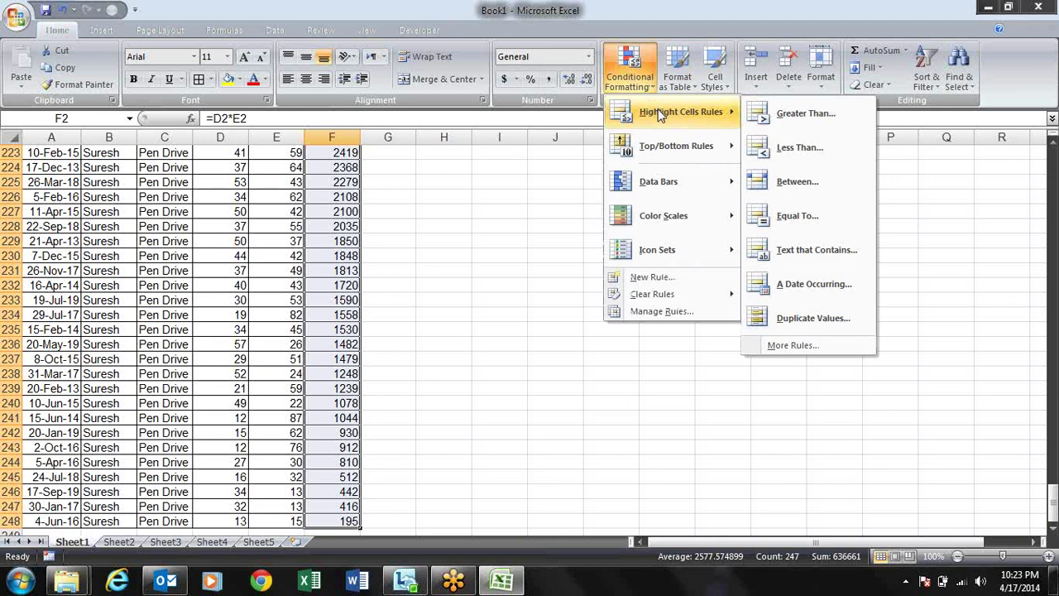
pyautogui.moveTo(669, 245)
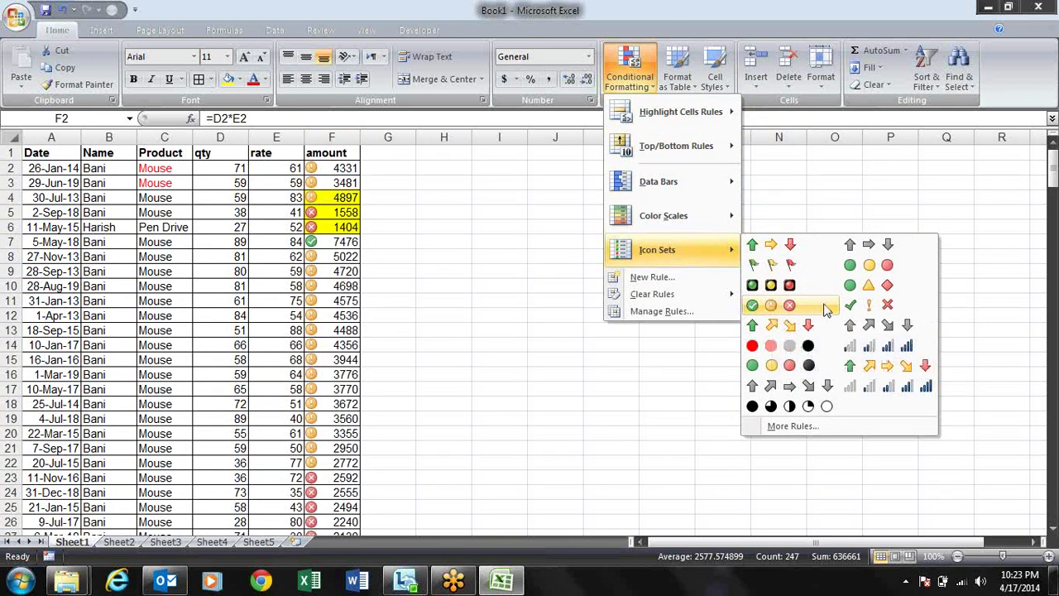
# - Apply the 3 Symbols icons to amounts and sort by amount Cell Icon, green check on top
pyautogui.click(866, 308)
pyautogui.press('Left')
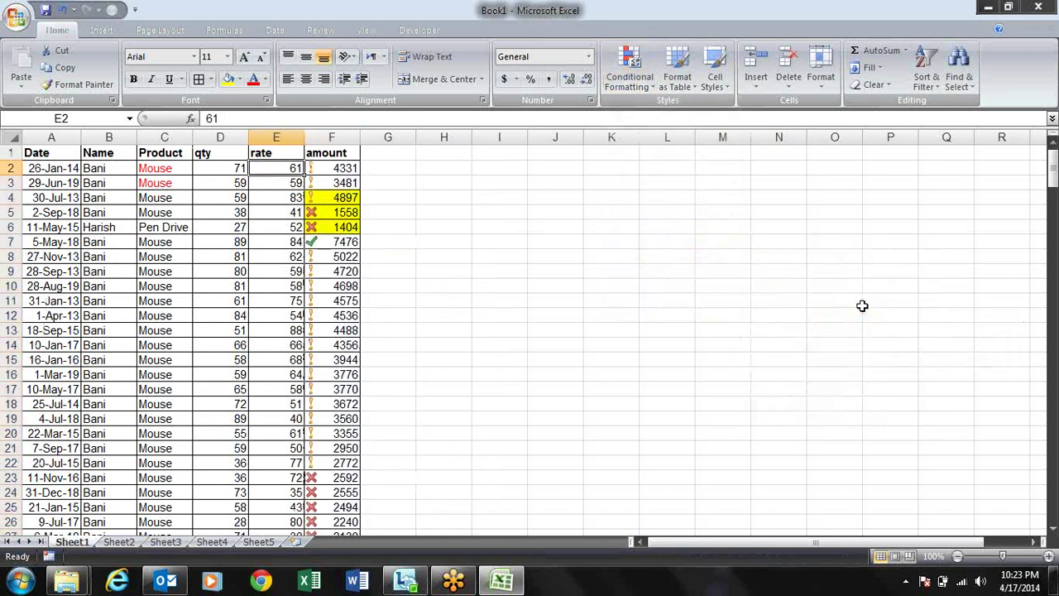
pyautogui.hotkey('alt', 'd')
pyautogui.press('s')
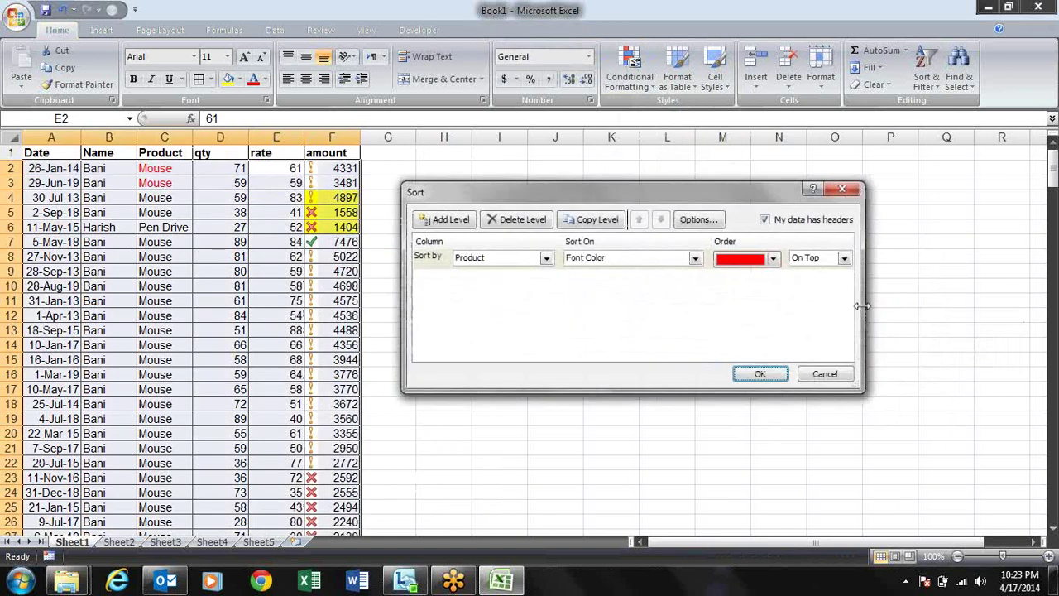
pyautogui.moveTo(587, 195); pyautogui.dragTo(614, 193)
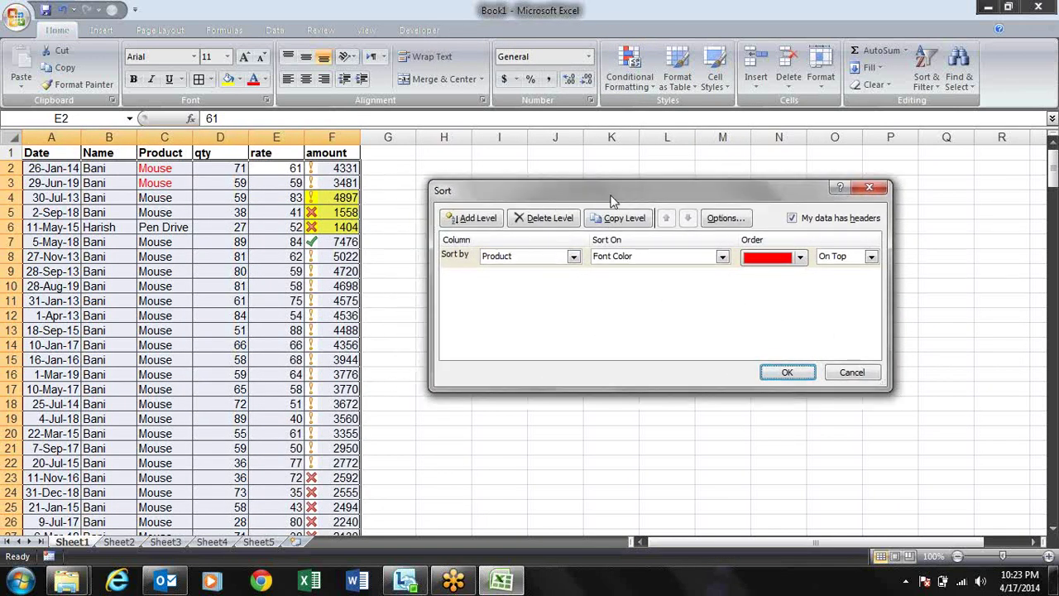
pyautogui.click(572, 257)
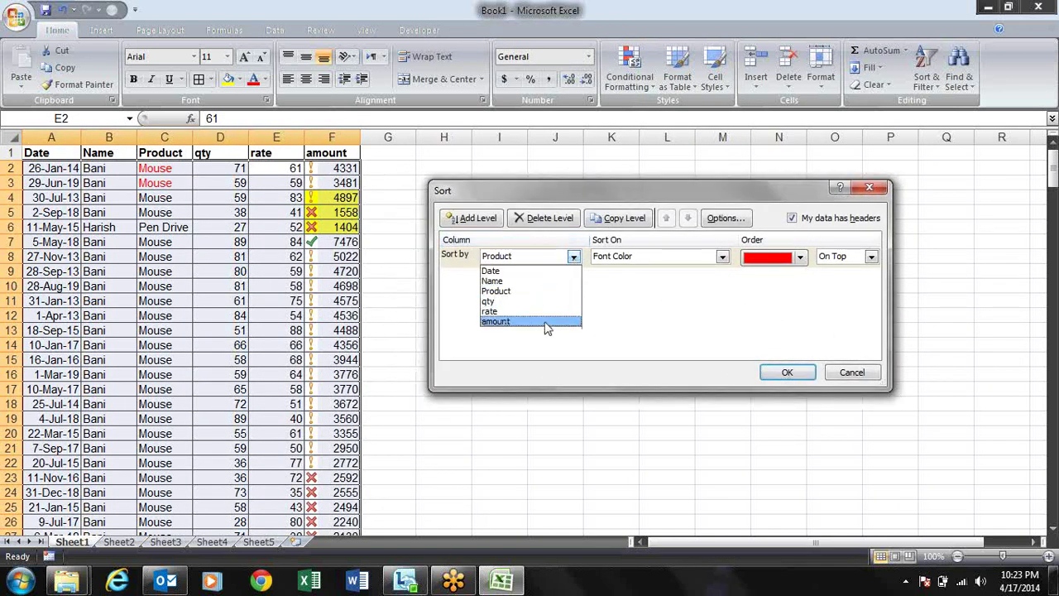
pyautogui.click(548, 322)
pyautogui.click(721, 257)
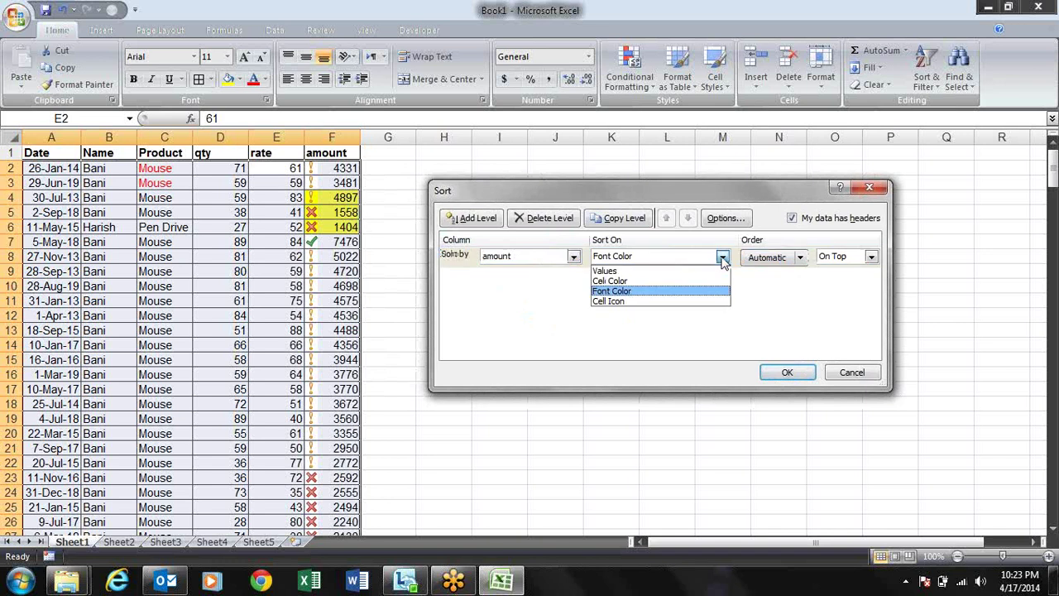
pyautogui.click(704, 304)
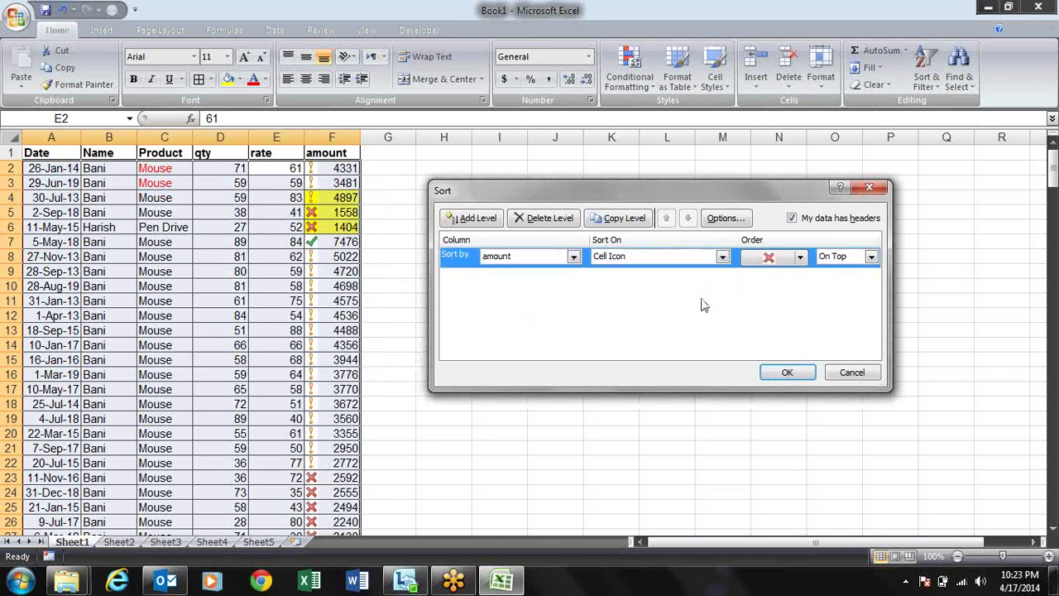
pyautogui.click(800, 258)
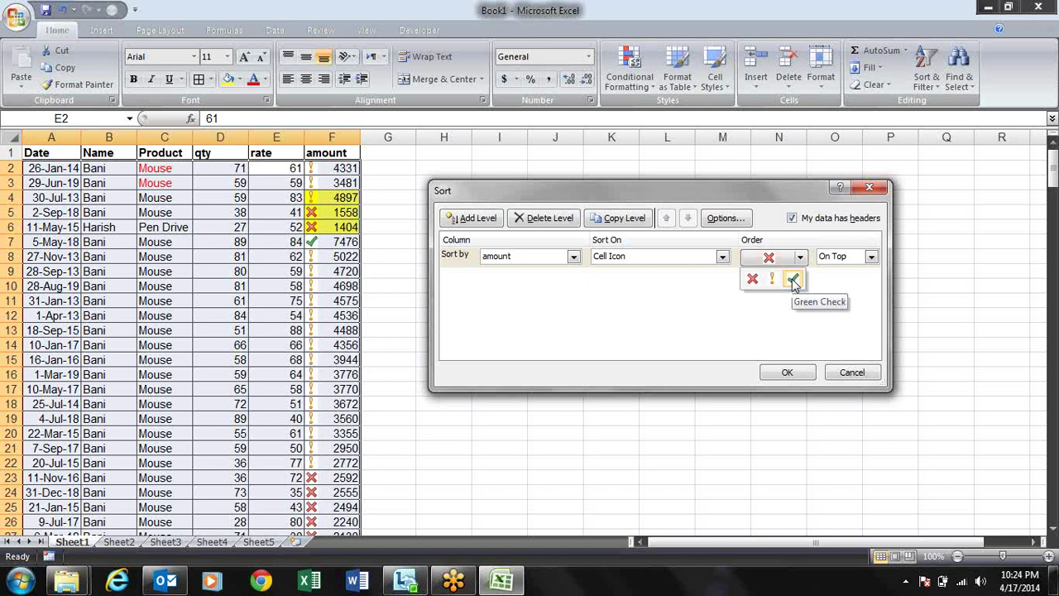
pyautogui.click(793, 282)
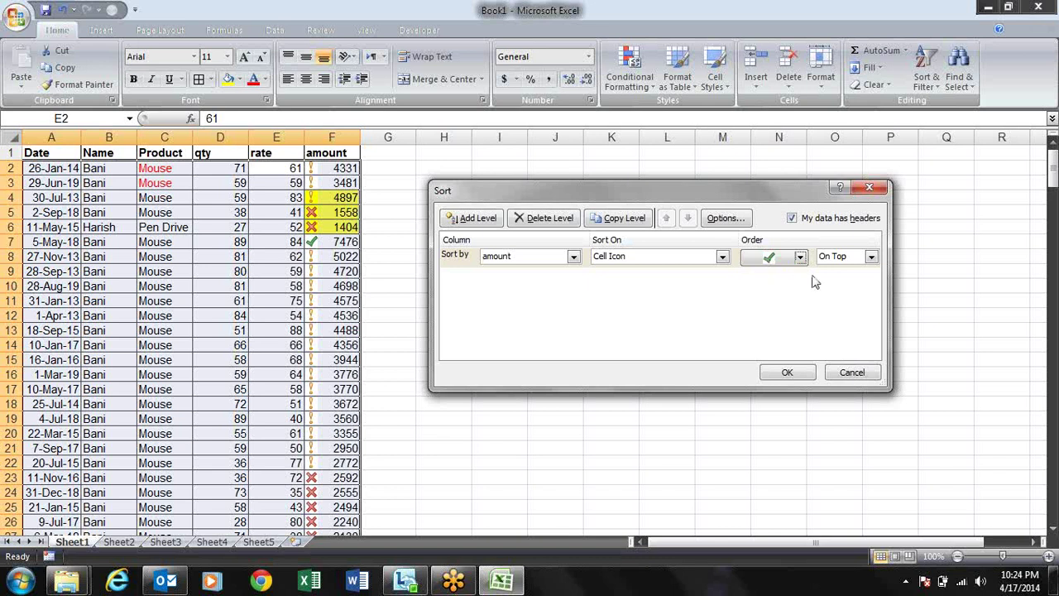
# - Add a second level sorting amount by Cell Icon with red X On Bottom, and apply
pyautogui.click(486, 219)
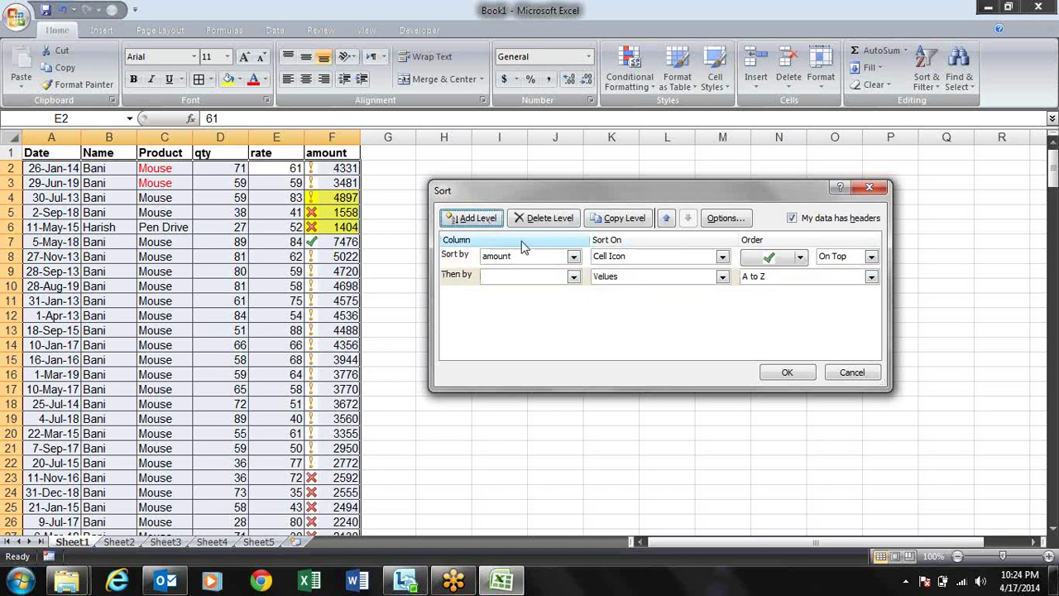
pyautogui.click(572, 276)
pyautogui.click(548, 342)
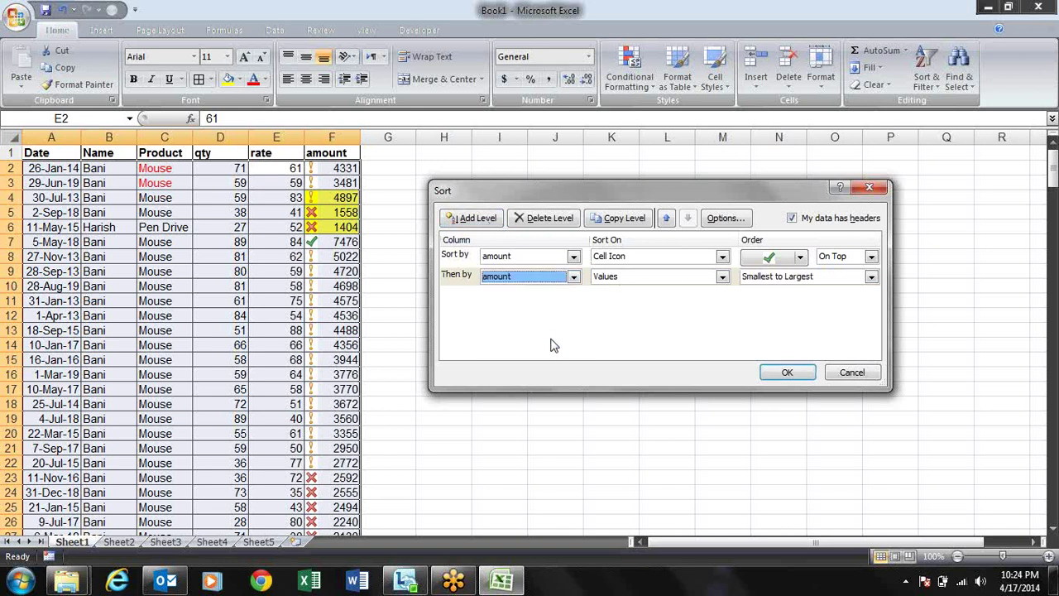
pyautogui.click(872, 282)
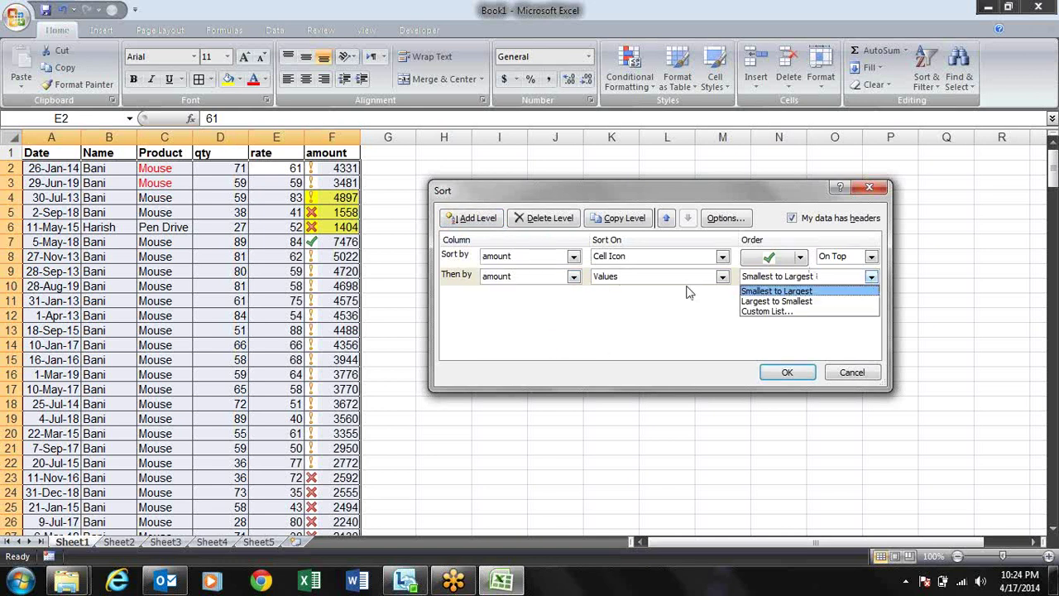
pyautogui.click(722, 284)
pyautogui.click(722, 278)
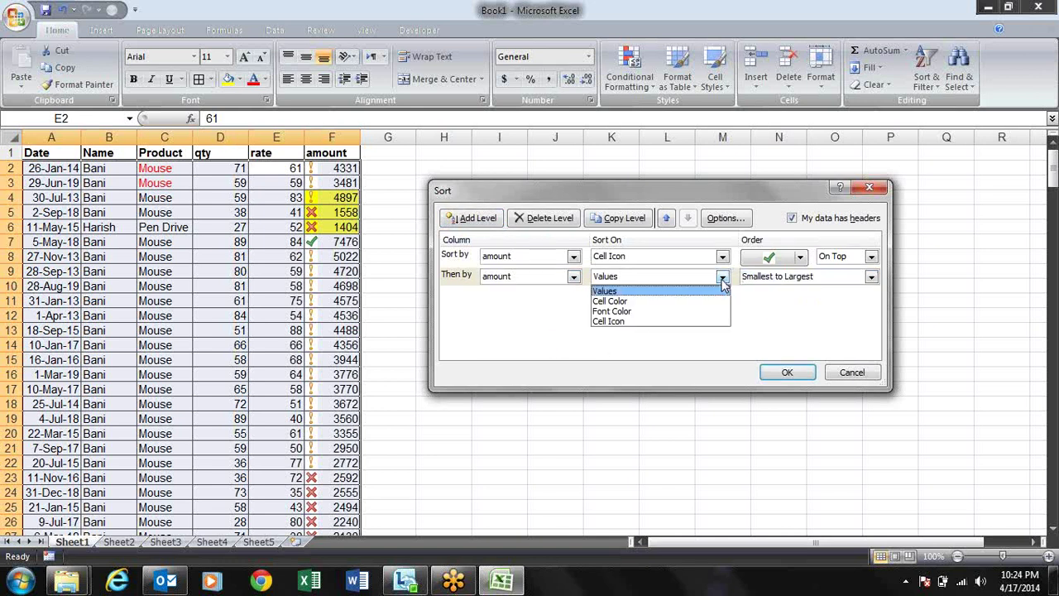
pyautogui.click(701, 321)
pyautogui.click(800, 277)
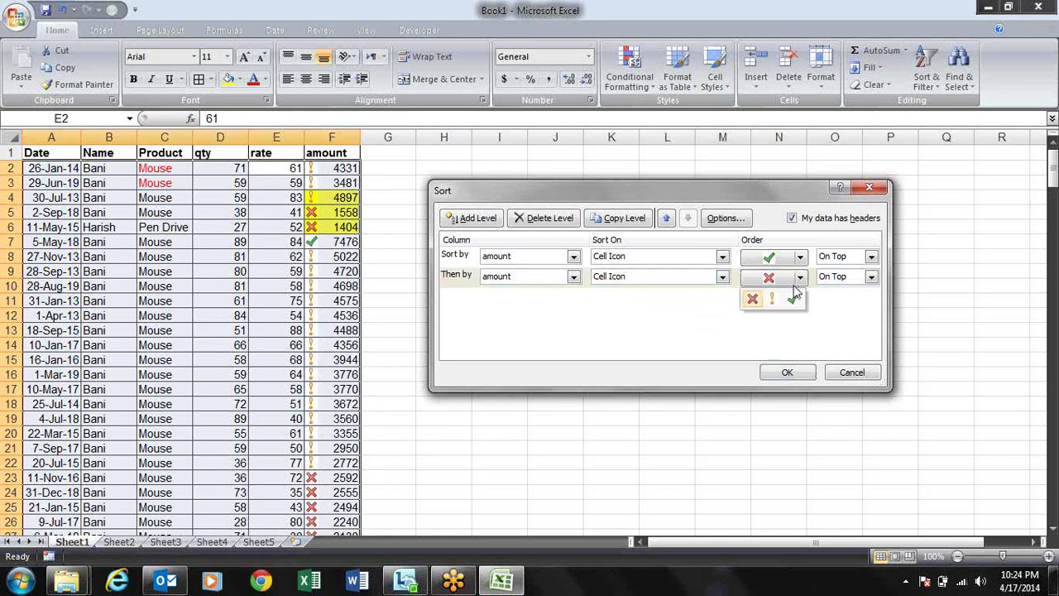
pyautogui.click(844, 322)
pyautogui.click(871, 278)
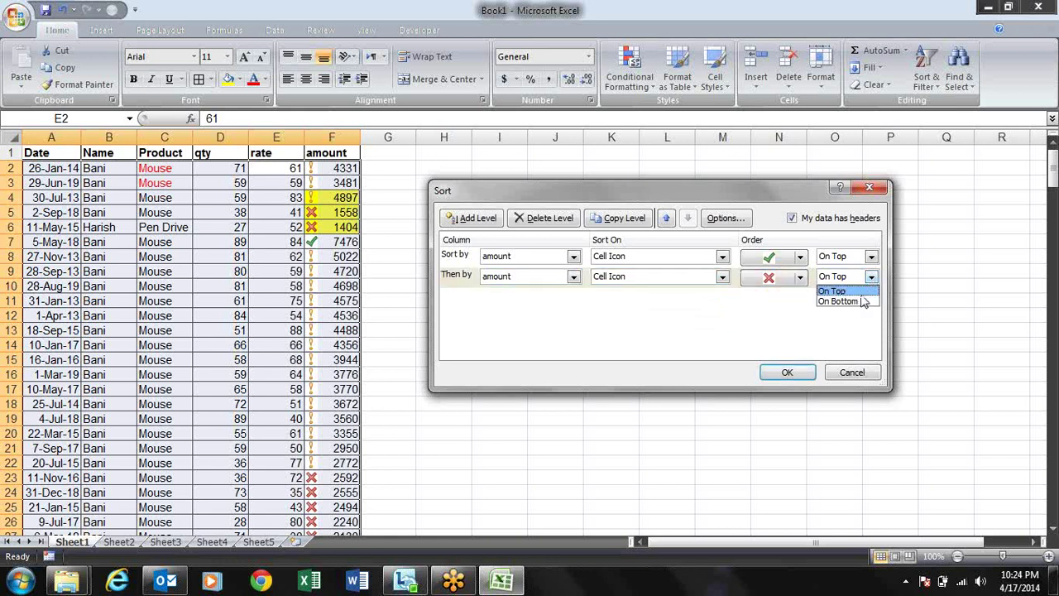
pyautogui.click(860, 302)
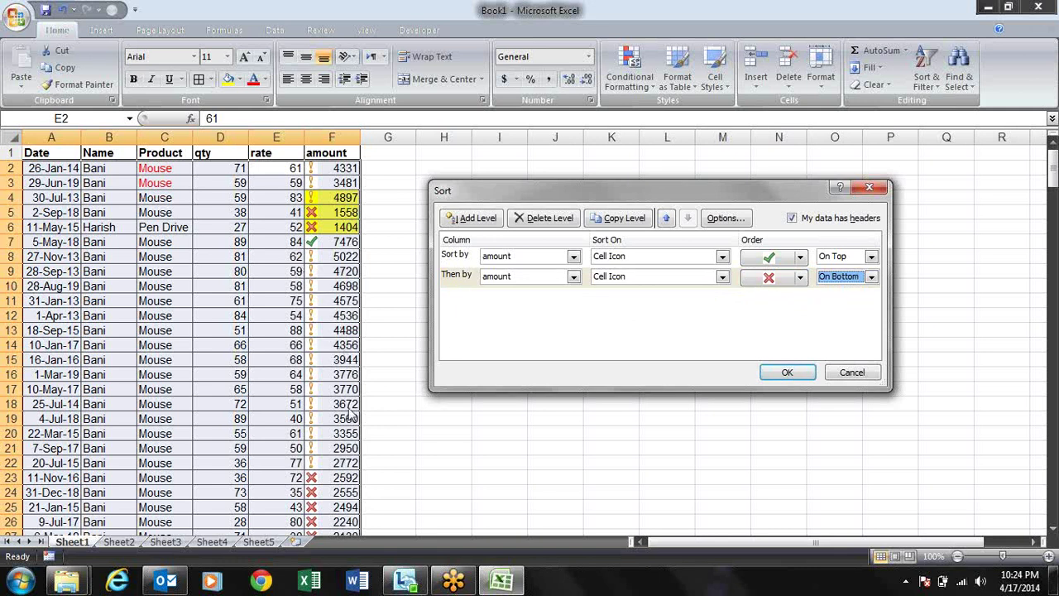
pyautogui.click(782, 374)
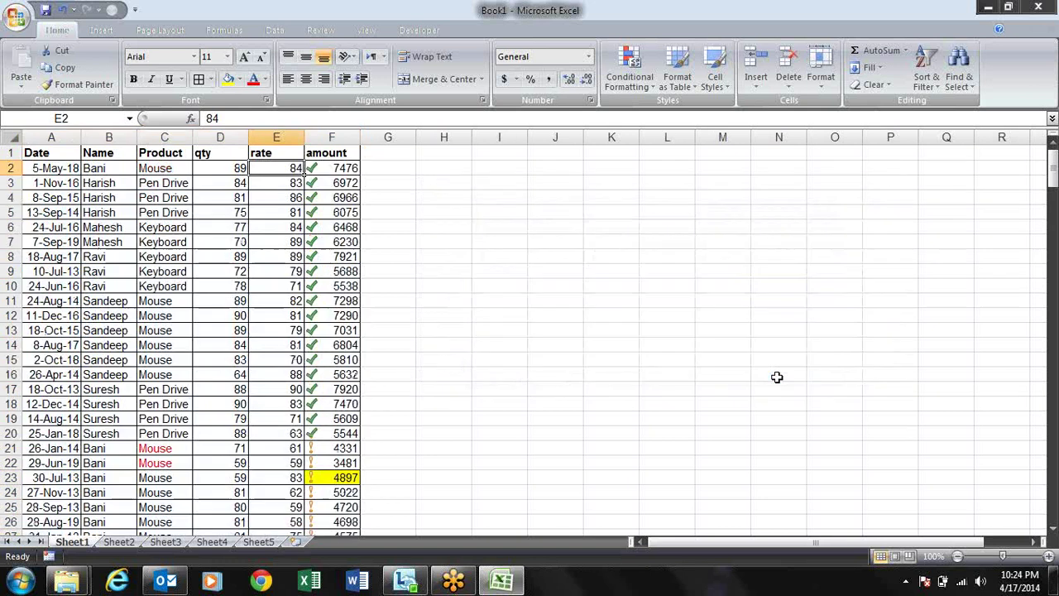
pyautogui.press('Right')
pyautogui.press('Down')
pyautogui.press('Down')
pyautogui.press('Down')
pyautogui.press('Down')
pyautogui.press('Down')
pyautogui.press('Down')
pyautogui.press('Down')
pyautogui.press('Down')
pyautogui.press('Down')
pyautogui.press('Down')
pyautogui.press('Down')
pyautogui.press('Down')
pyautogui.press('Down')
pyautogui.press('Down')
pyautogui.press('Down')
pyautogui.press('Down')
pyautogui.press('Down')
pyautogui.press('Down')
pyautogui.press('Down')
pyautogui.press('Down')
pyautogui.press('Down')
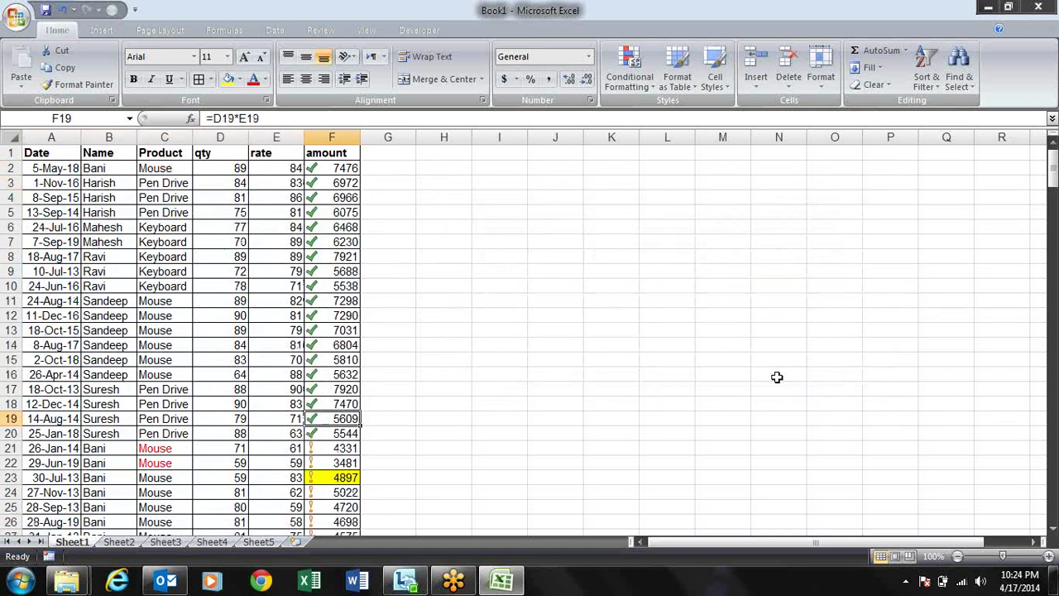
pyautogui.press('Down')
pyautogui.press('Down')
pyautogui.press('Down')
pyautogui.press('Down')
pyautogui.press('Down')
pyautogui.press('Down')
pyautogui.press('Down')
pyautogui.press('Down')
pyautogui.press('Down')
pyautogui.press('Down')
pyautogui.press('Down')
pyautogui.press('Down')
pyautogui.press('Down')
pyautogui.press('Down')
pyautogui.press('Down')
pyautogui.press('Down')
pyautogui.press('Down')
pyautogui.press('Down')
pyautogui.press('Down')
pyautogui.press('Down')
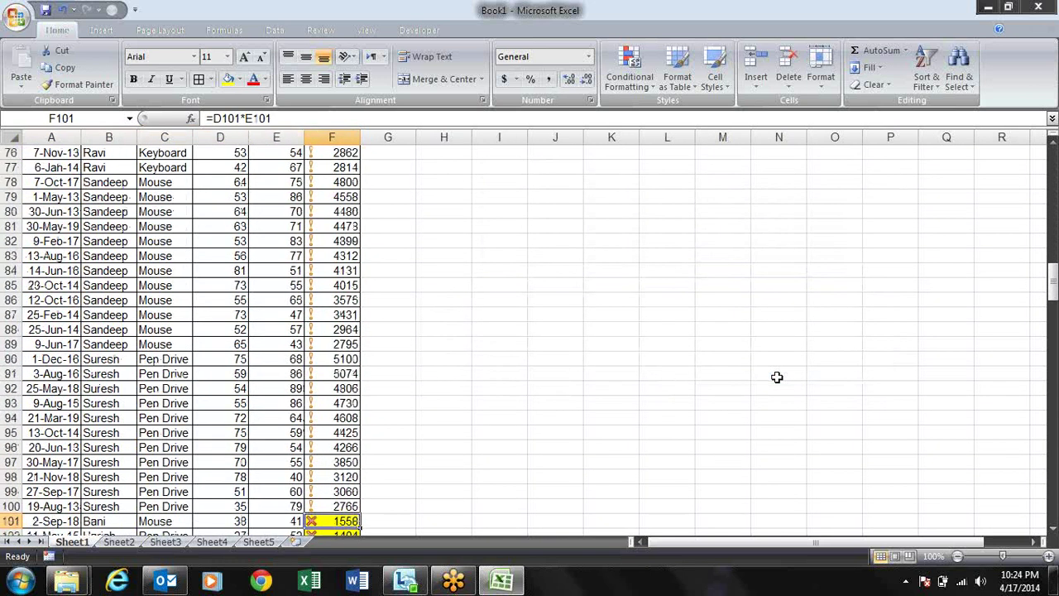
pyautogui.press('Down')
pyautogui.press('Down')
pyautogui.press('Down')
pyautogui.press('Down')
pyautogui.press('Down')
pyautogui.press('Down')
pyautogui.press('Down')
pyautogui.press('Down')
pyautogui.press('Down')
pyautogui.press('Down')
pyautogui.press('Down')
pyautogui.press('Down')
pyautogui.press('Down')
pyautogui.press('Down')
pyautogui.press('Down')
pyautogui.press('Down')
pyautogui.press('Down')
pyautogui.press('Down')
pyautogui.press('Down')
pyautogui.press('Down')
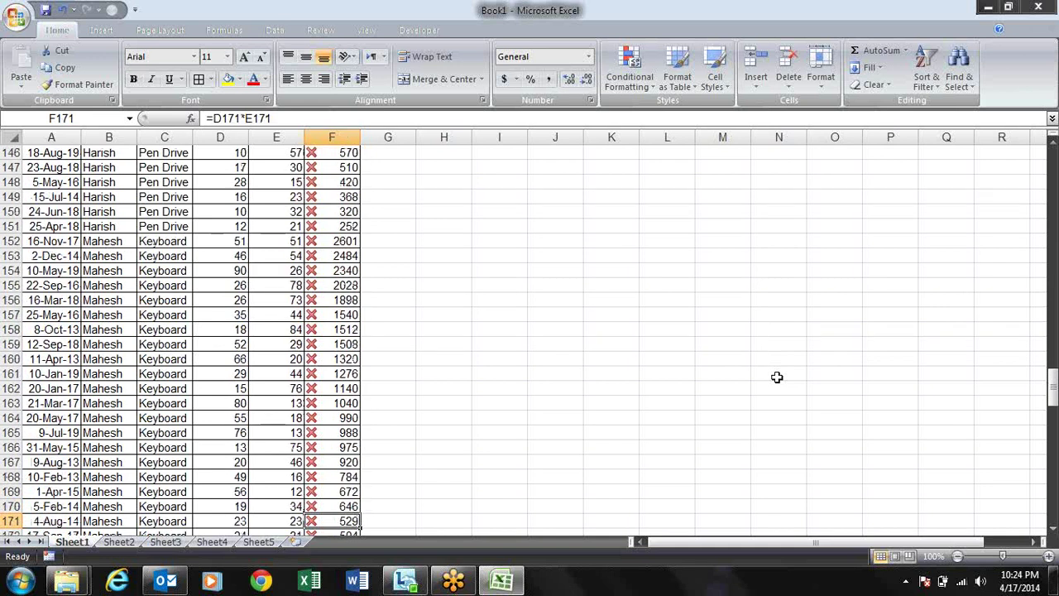
pyautogui.press('Down')
pyautogui.press('Down')
pyautogui.press('Down')
pyautogui.press('Down')
pyautogui.press('Down')
pyautogui.press('Down')
pyautogui.press('Down')
pyautogui.press('Down')
pyautogui.press('Down')
pyautogui.press('Down')
pyautogui.press('Down')
pyautogui.press('Down')
pyautogui.press('Down')
pyautogui.press('Down')
pyautogui.press('Down')
pyautogui.press('Down')
pyautogui.press('Down')
pyautogui.press('Down')
pyautogui.press('Down')
pyautogui.press('Down')
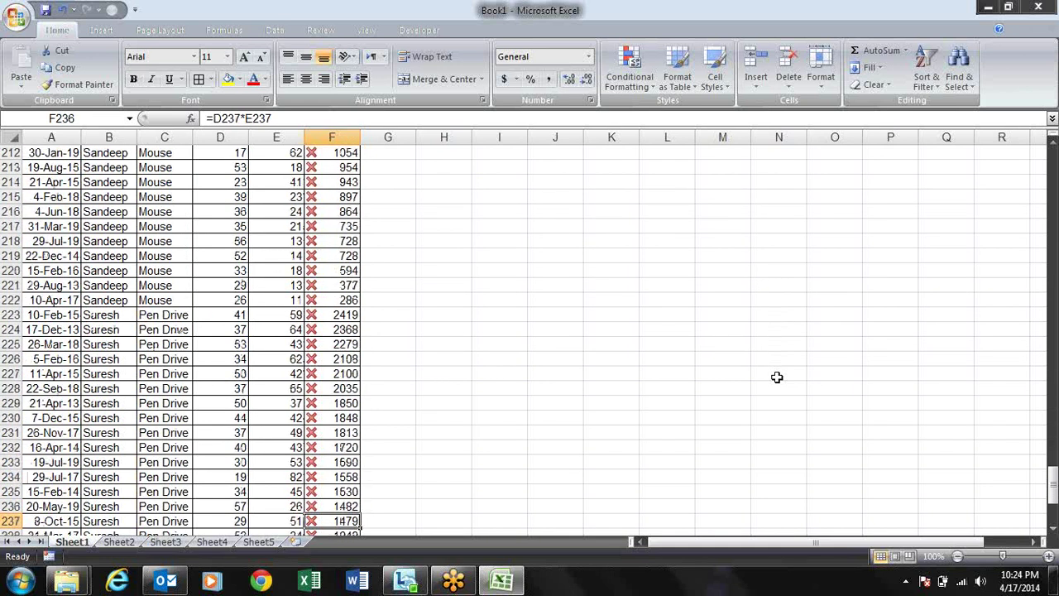
pyautogui.hotkey('ctrl', 'Up')
pyautogui.press('Left')
pyautogui.press('Left')
pyautogui.press('Left')
pyautogui.press('Left')
pyautogui.press('Left')
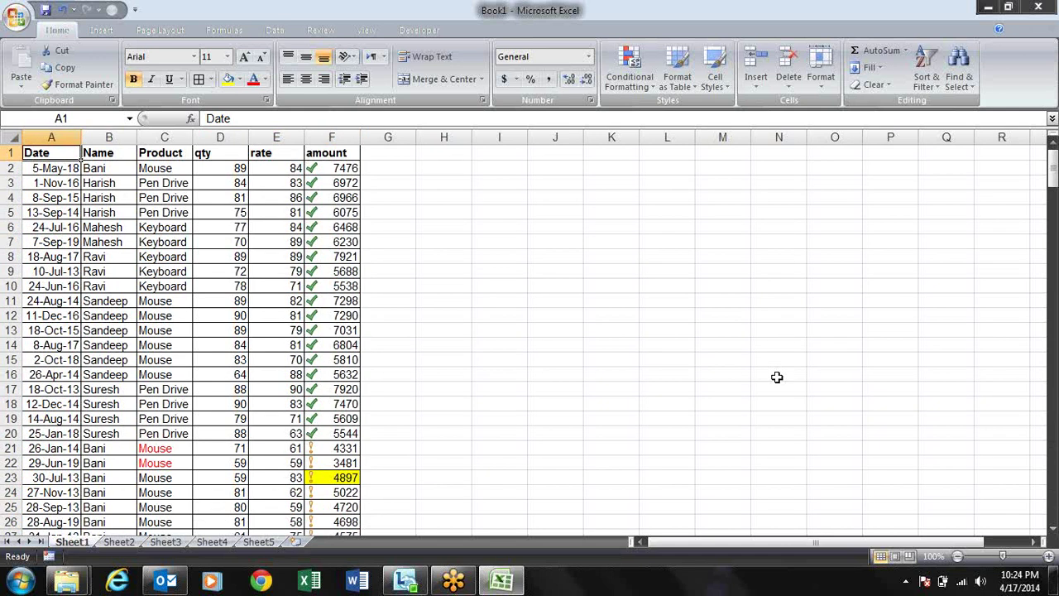
pyautogui.press('Right')
pyautogui.press('Right')
pyautogui.press('Right')
pyautogui.press('Right')
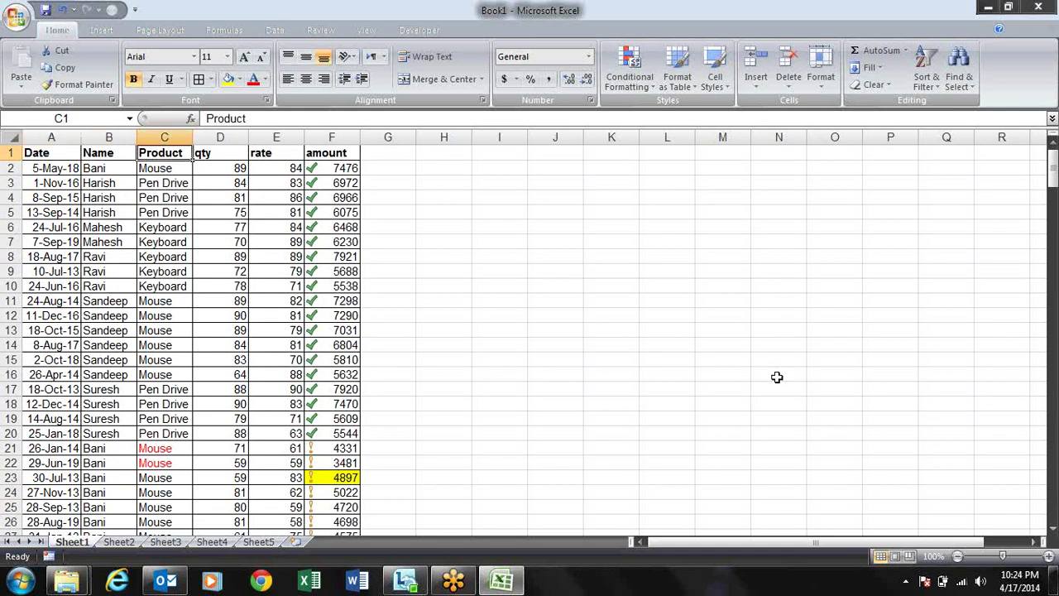
pyautogui.press('Down')
pyautogui.press('Down')
pyautogui.press('Down')
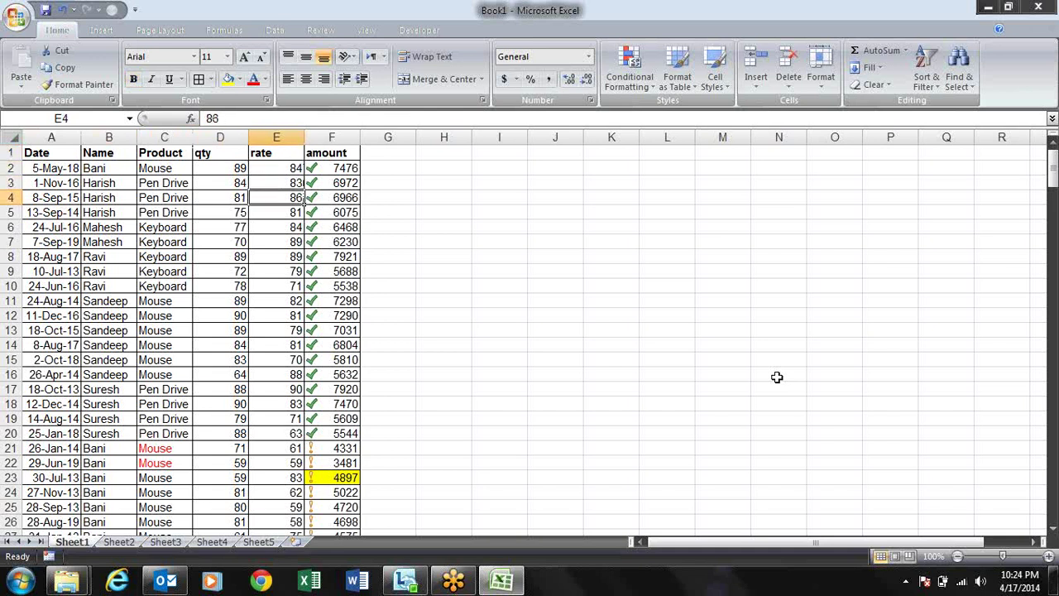
# - In Custom Sort, move the red-X level to the top and delete the green-check level
pyautogui.click(927, 70)
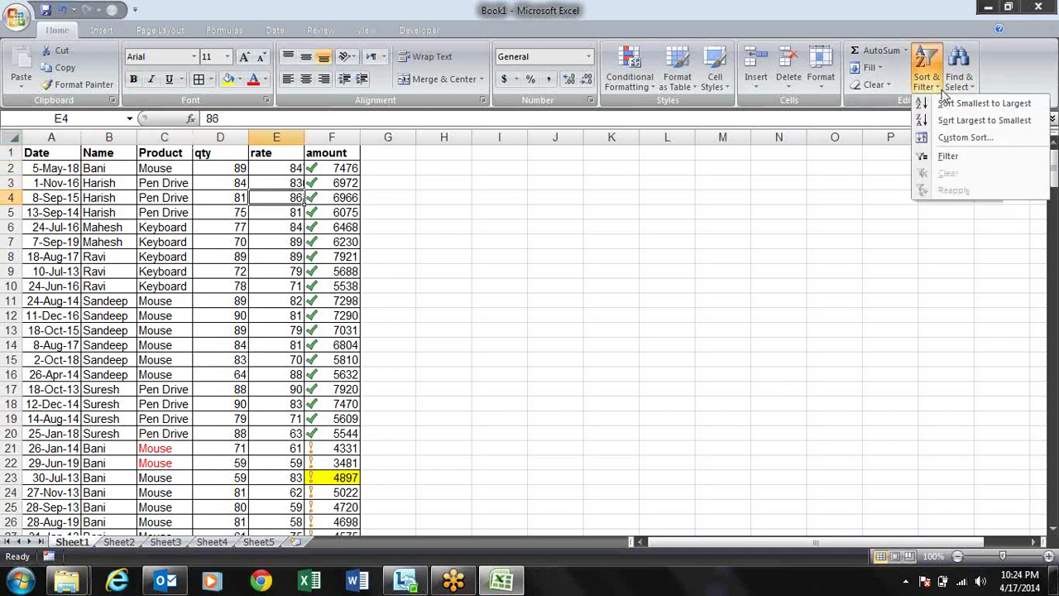
pyautogui.click(957, 138)
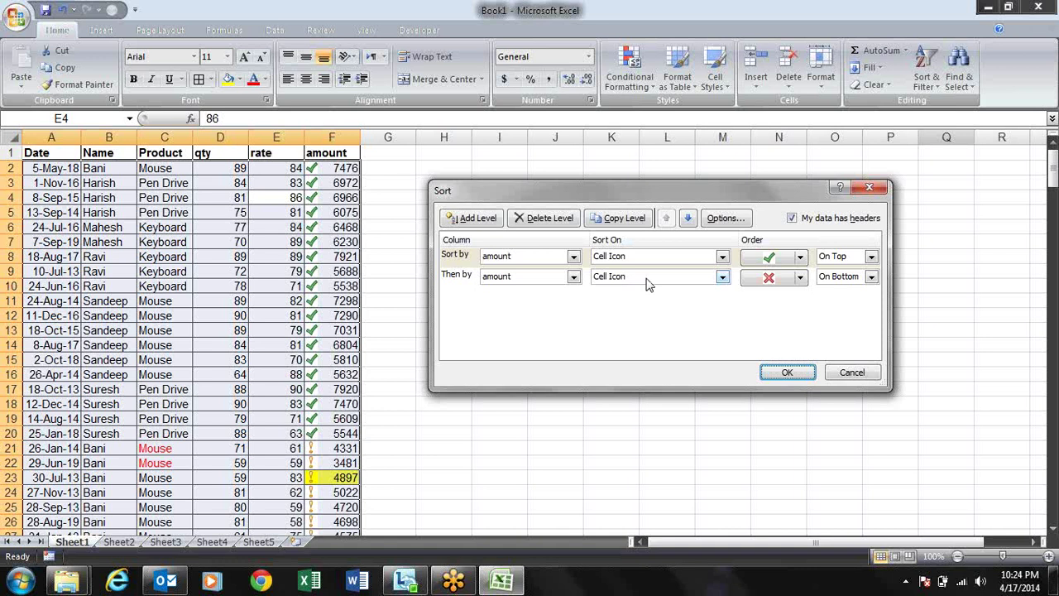
pyautogui.click(471, 281)
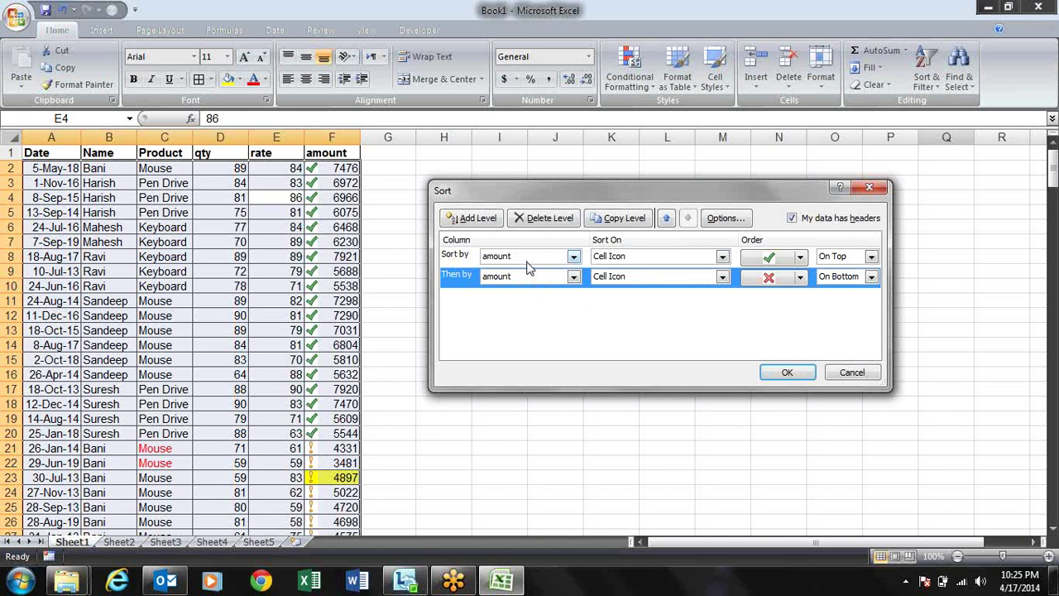
pyautogui.click(467, 256)
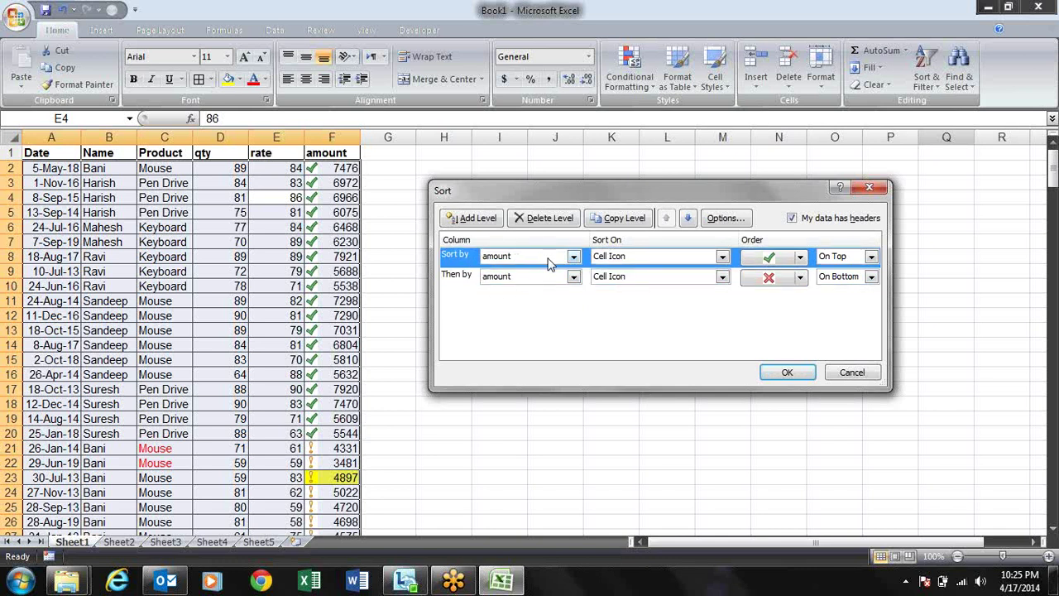
pyautogui.click(463, 282)
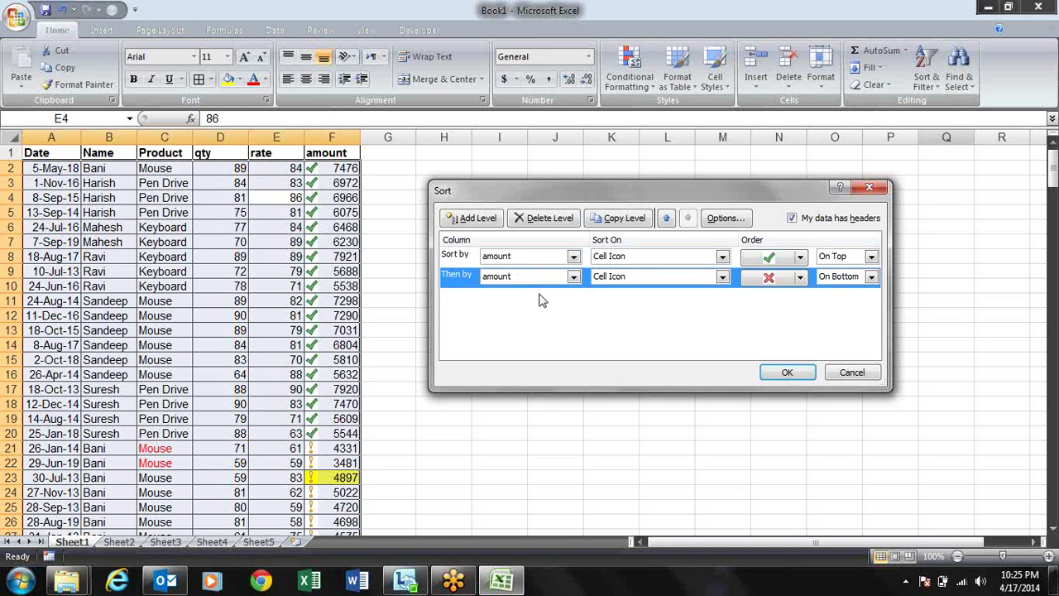
pyautogui.click(666, 219)
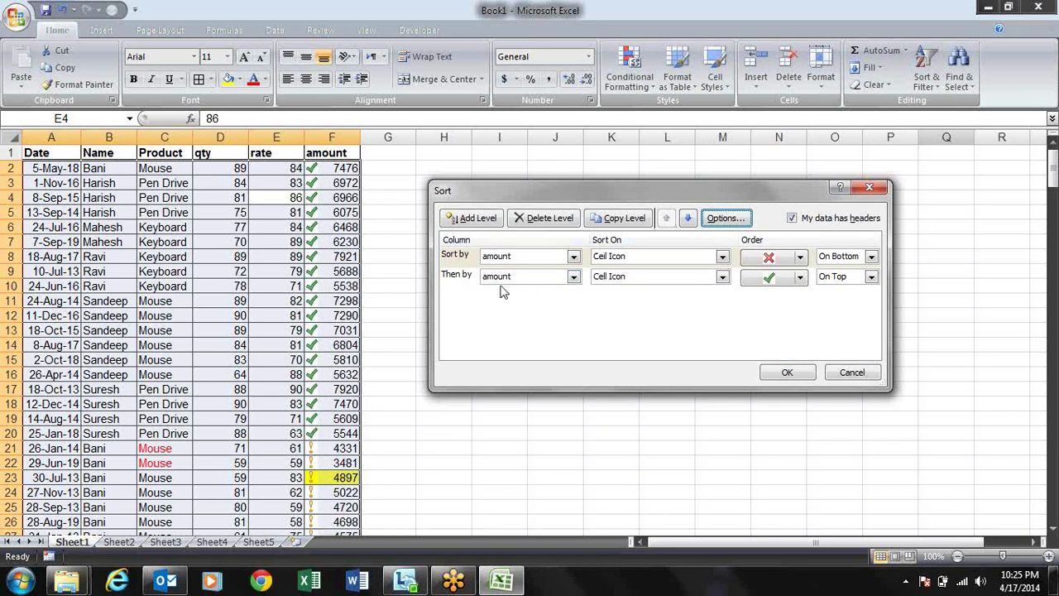
pyautogui.click(462, 273)
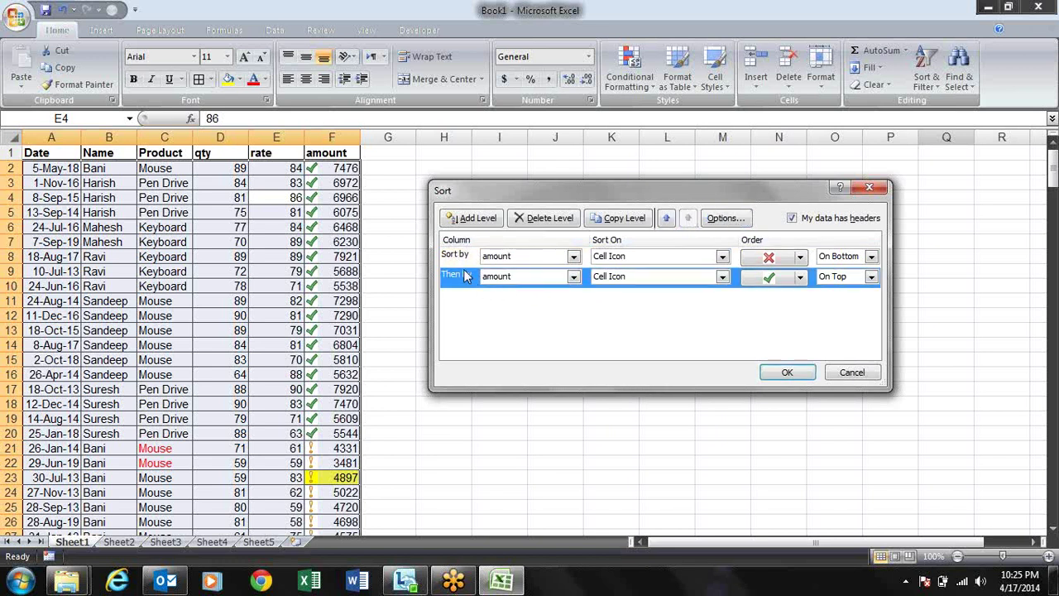
pyautogui.click(557, 219)
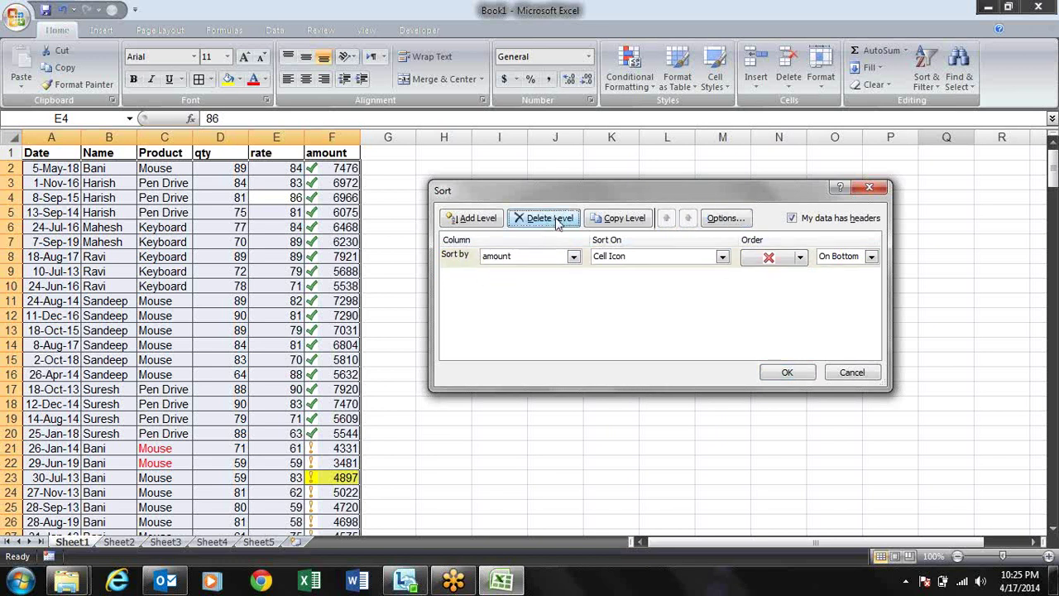
# - Copy the red-X level, change the copy to green check On Bottom, and apply
pyautogui.click(468, 256)
pyautogui.click(608, 218)
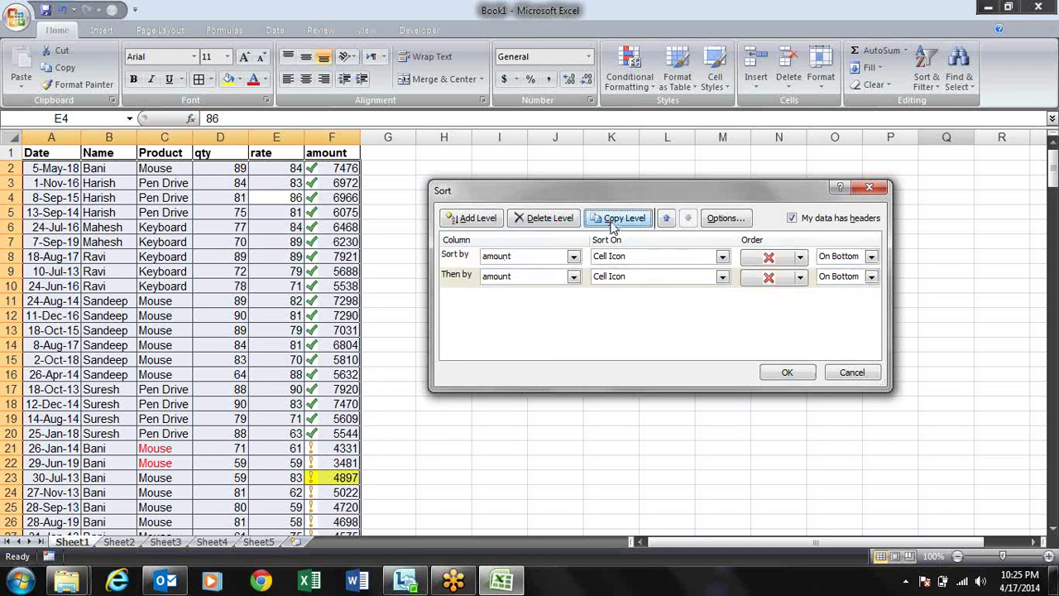
pyautogui.click(800, 277)
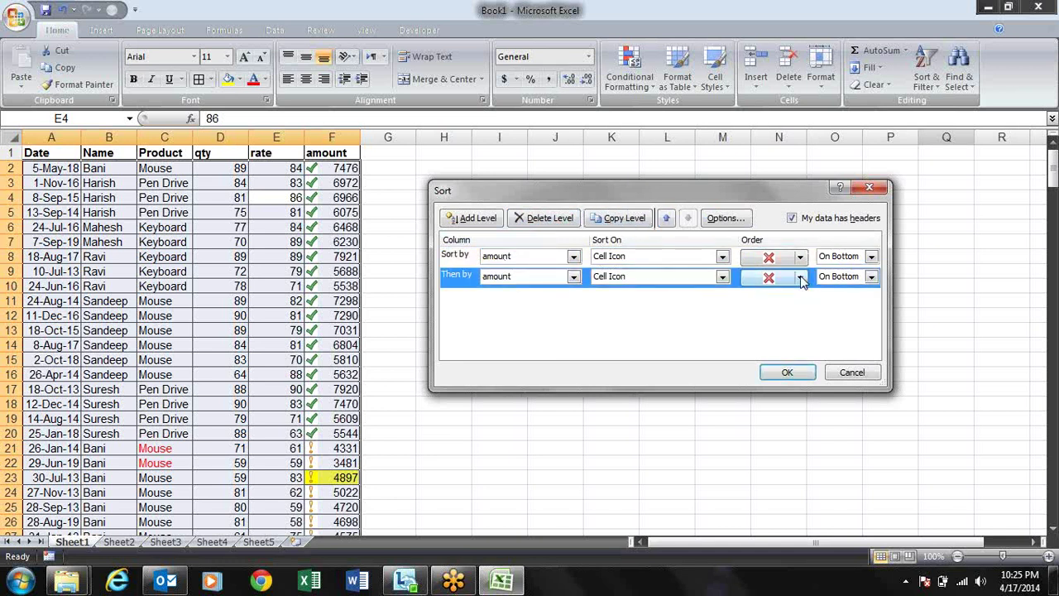
pyautogui.click(800, 278)
pyautogui.click(792, 299)
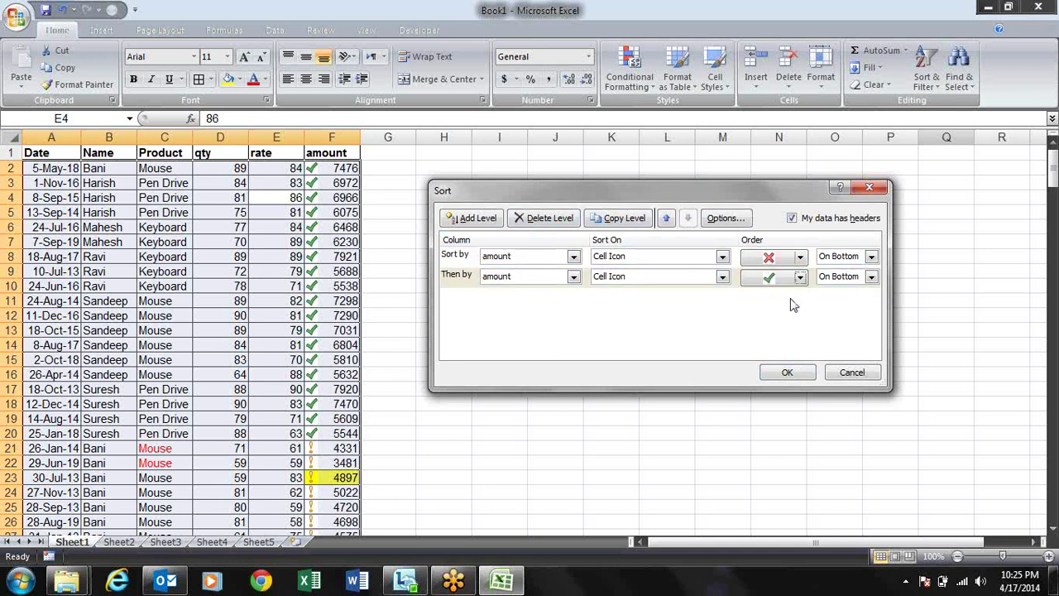
pyautogui.click(871, 276)
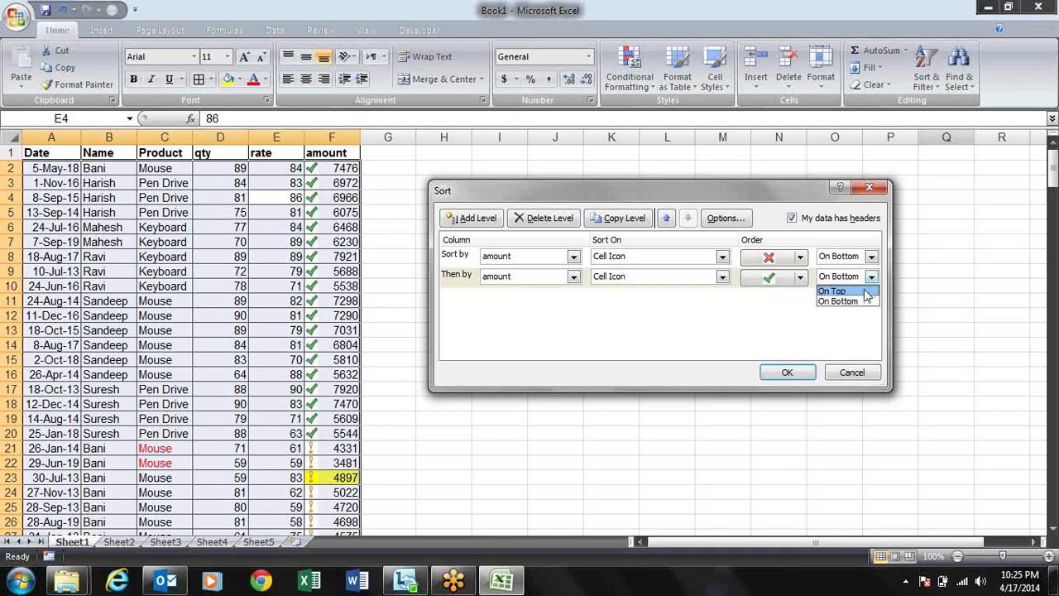
pyautogui.click(860, 287)
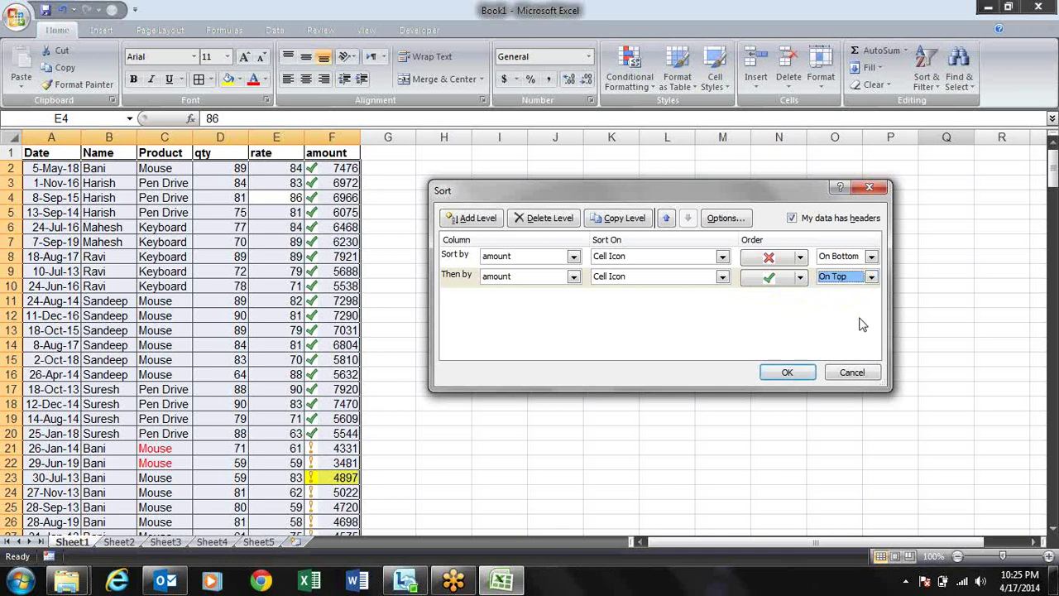
pyautogui.click(871, 278)
pyautogui.click(852, 303)
pyautogui.click(786, 373)
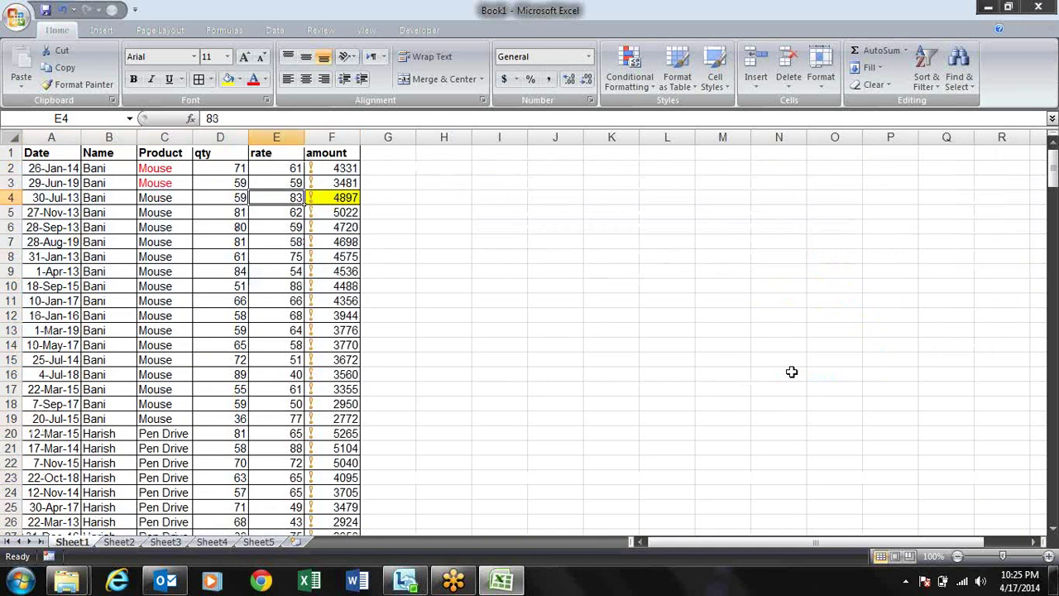
pyautogui.press('Right')
pyautogui.press('Down')
pyautogui.press('Down')
pyautogui.press('Down')
pyautogui.press('Down')
pyautogui.press('Down')
pyautogui.press('Down')
pyautogui.press('Down')
pyautogui.press('Down')
pyautogui.press('Down')
pyautogui.press('Down')
pyautogui.press('Down')
pyautogui.press('Down')
pyautogui.press('Down')
pyautogui.press('Down')
pyautogui.press('Down')
pyautogui.press('Down')
pyautogui.press('Down')
pyautogui.press('Down')
pyautogui.press('Down')
pyautogui.press('Down')
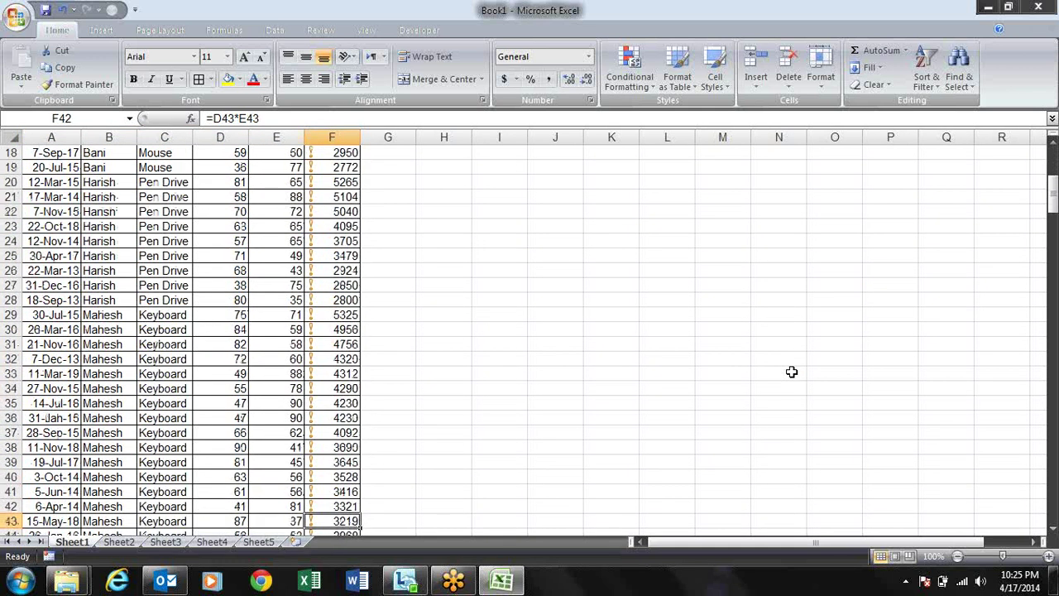
pyautogui.press('Down')
pyautogui.press('Down')
pyautogui.press('Down')
pyautogui.press('Down')
pyautogui.press('Down')
pyautogui.press('Down')
pyautogui.press('Down')
pyautogui.press('Down')
pyautogui.press('Down')
pyautogui.press('Down')
pyautogui.press('Down')
pyautogui.press('Down')
pyautogui.press('Down')
pyautogui.press('Down')
pyautogui.press('Down')
pyautogui.press('Down')
pyautogui.press('Down')
pyautogui.press('Down')
pyautogui.press('Down')
pyautogui.press('Down')
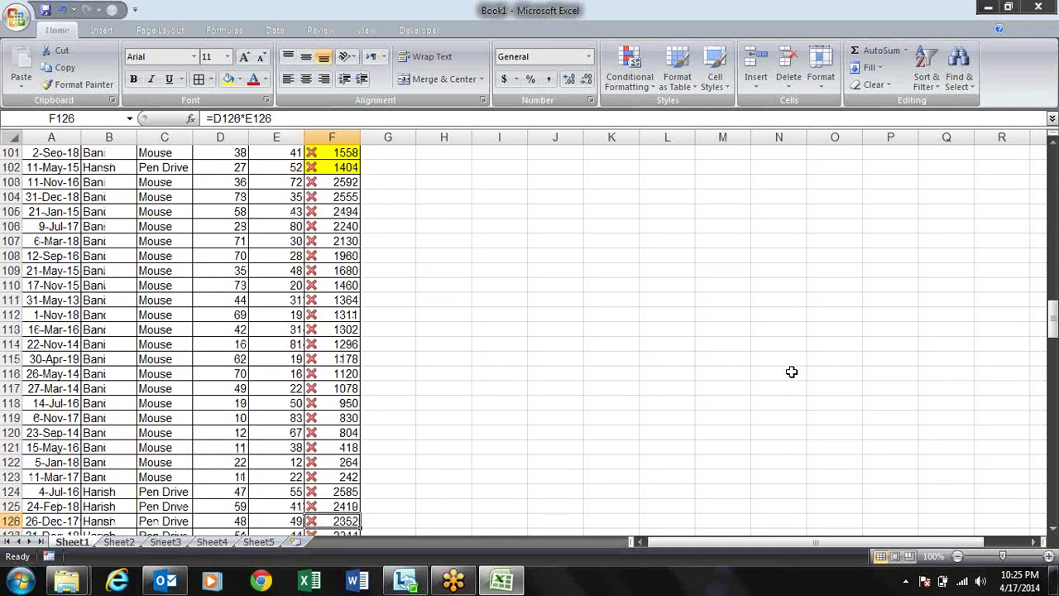
pyautogui.press('Down')
pyautogui.press('Down')
pyautogui.press('Down')
pyautogui.press('Down')
pyautogui.press('Down')
pyautogui.press('Down')
pyautogui.press('Down')
pyautogui.press('Down')
pyautogui.hotkey('ctrl', 'Up')
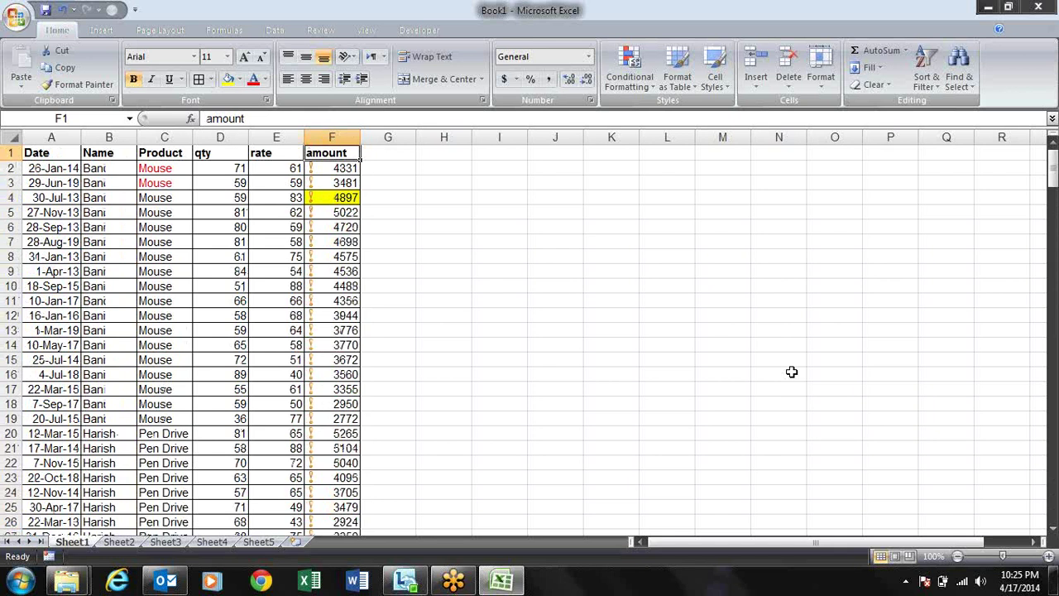
pyautogui.press('Left')
pyautogui.press('Left')
pyautogui.press('Left')
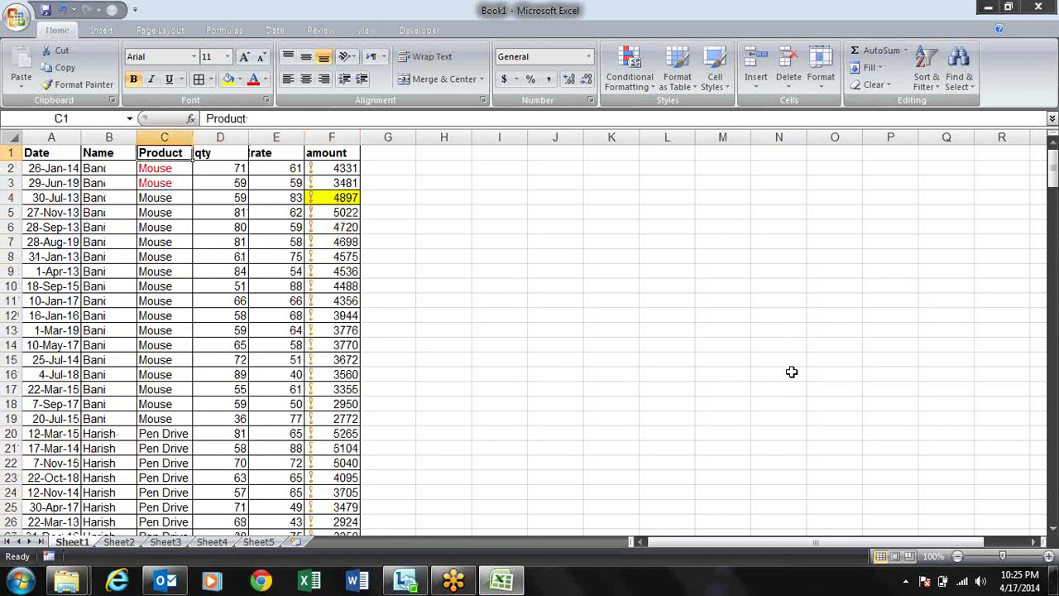
pyautogui.click(929, 86)
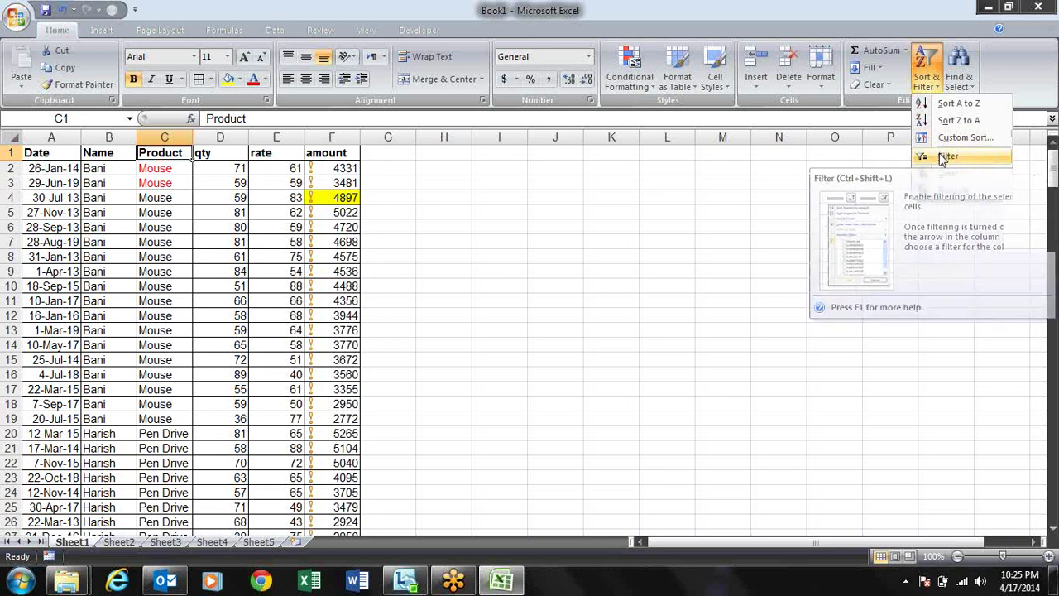
pyautogui.click(768, 277)
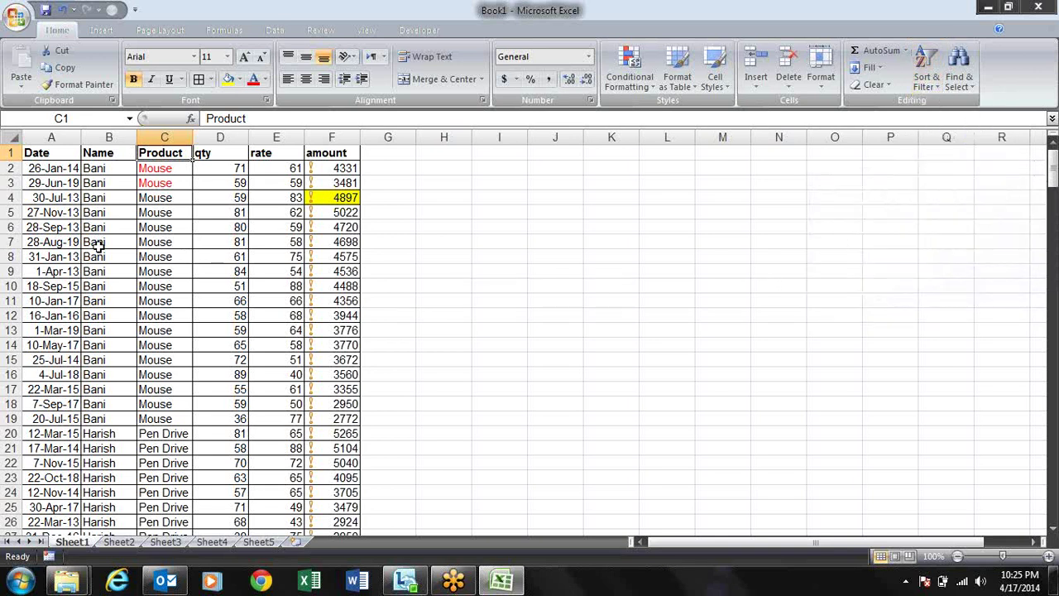
pyautogui.rightClick(8, 257)
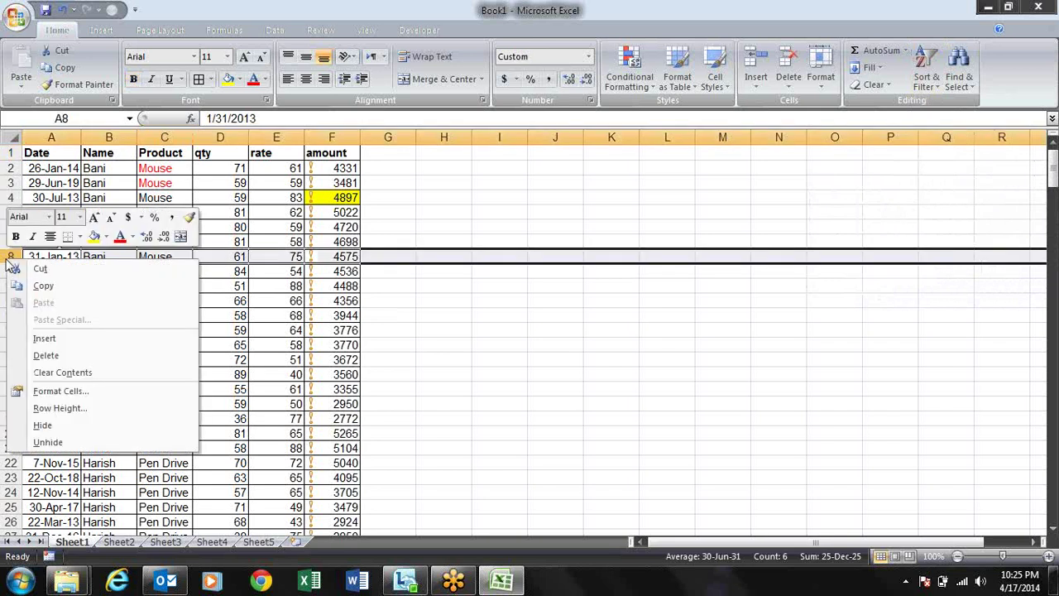
# - Insert a blank row 8, add filters to A1:F1, and inspect the Product filter list
pyautogui.click(43, 341)
pyautogui.press('Up')
pyautogui.press('Up')
pyautogui.press('Up')
pyautogui.press('Up')
pyautogui.press('Up')
pyautogui.press('Up')
pyautogui.press('Up')
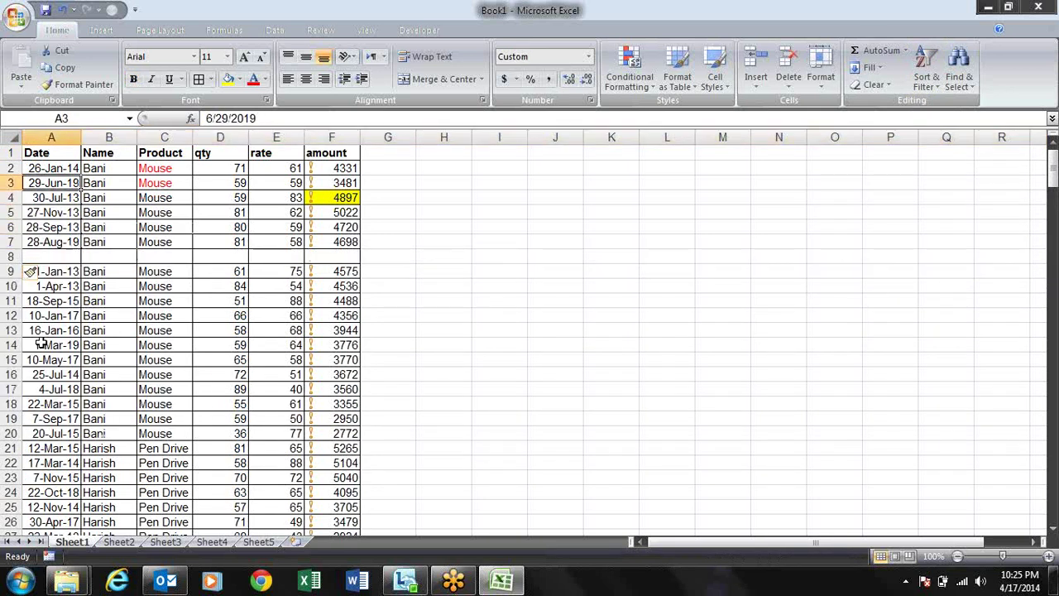
pyautogui.hotkey('shift', 'Right')
pyautogui.hotkey('shift', 'Right')
pyautogui.hotkey('shift', 'Right')
pyautogui.hotkey('shift', 'Right')
pyautogui.hotkey('shift', 'Right')
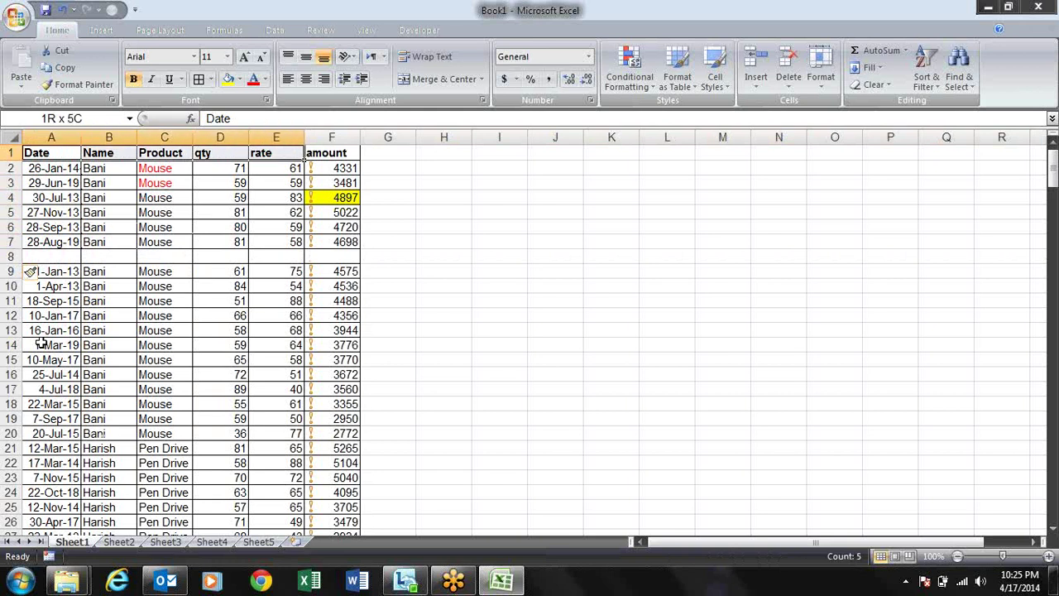
pyautogui.hotkey('ctrl', 'shift', 'l')
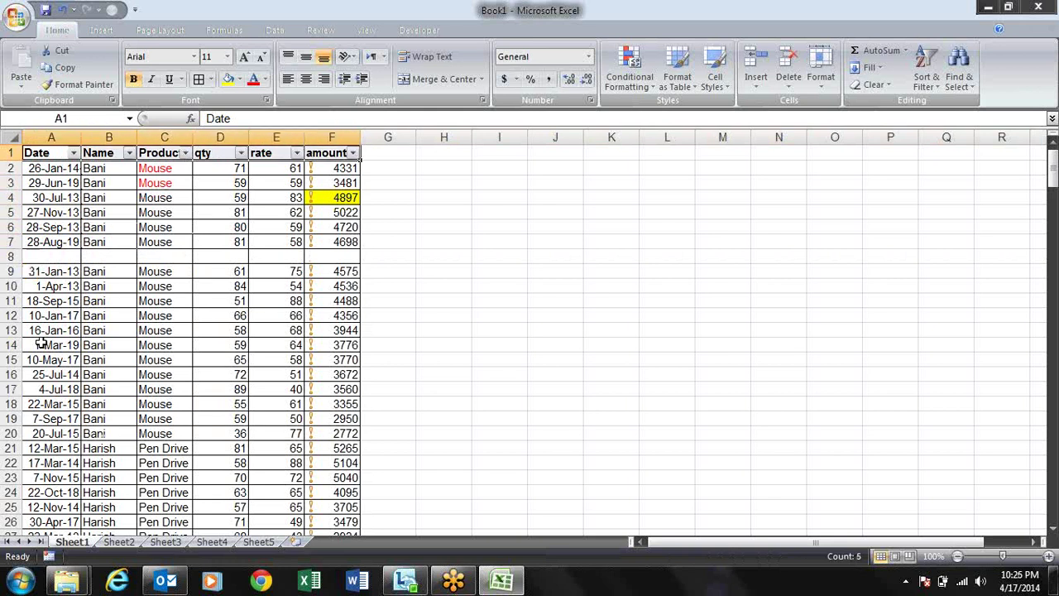
pyautogui.press('Right')
pyautogui.press('Right')
pyautogui.hotkey('alt', 'Down')
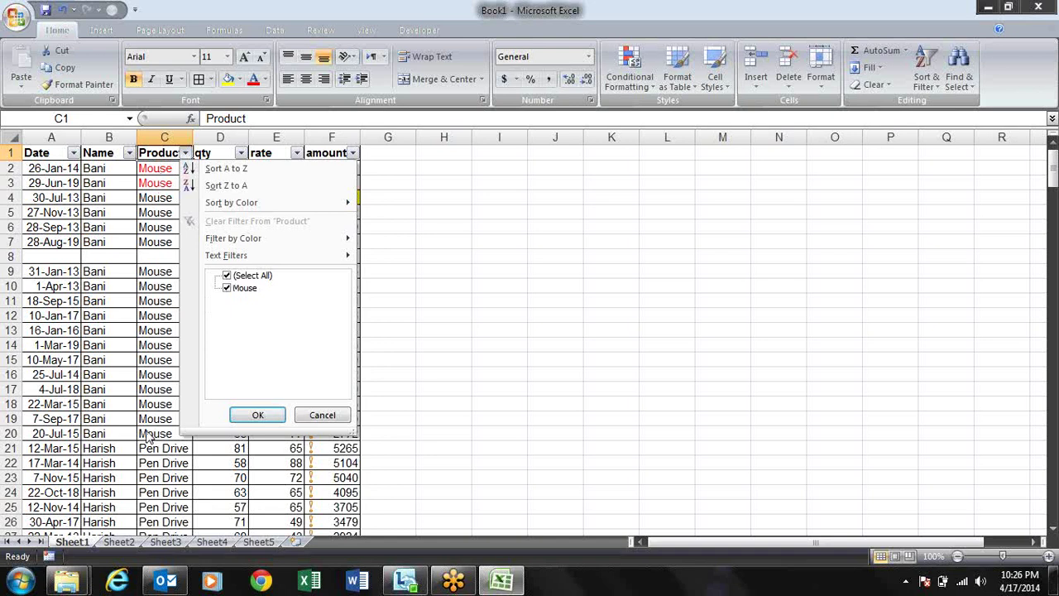
pyautogui.click(321, 414)
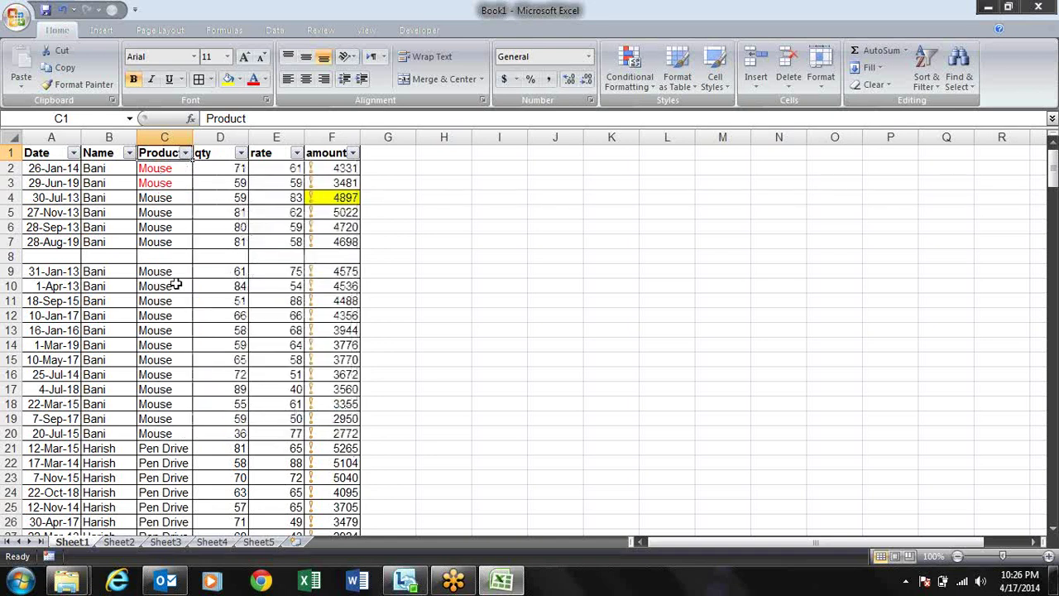
# - Fill A8 with the date 28-Aug-19 from above and remove the header filters
pyautogui.click(160, 256)
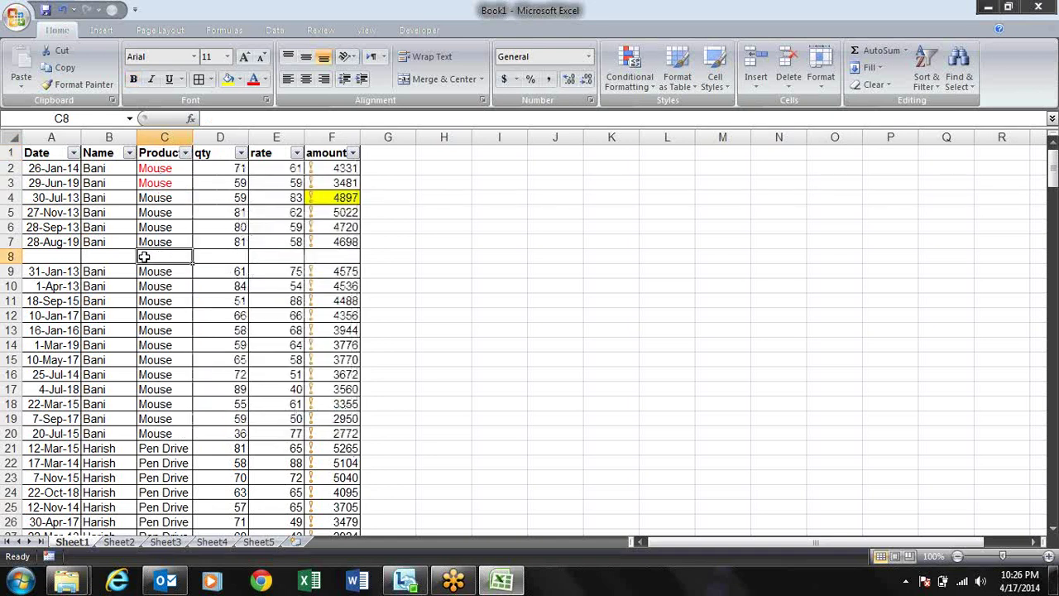
pyautogui.click(74, 254)
pyautogui.hotkey('ctrl', 'd')
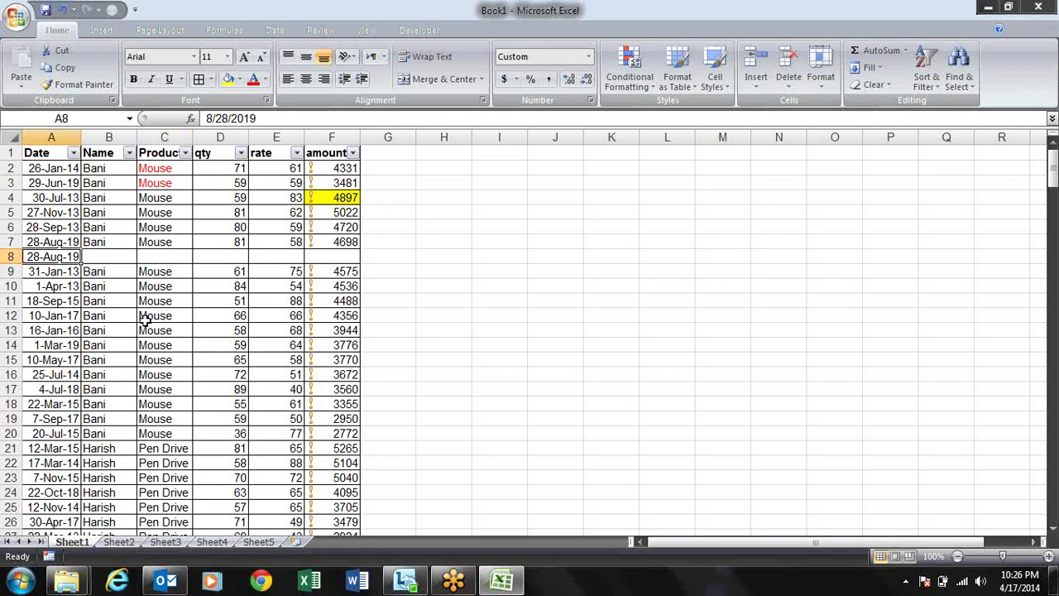
pyautogui.press('Right')
pyautogui.press('Right')
pyautogui.press('Right')
pyautogui.press('Right')
pyautogui.press('Right')
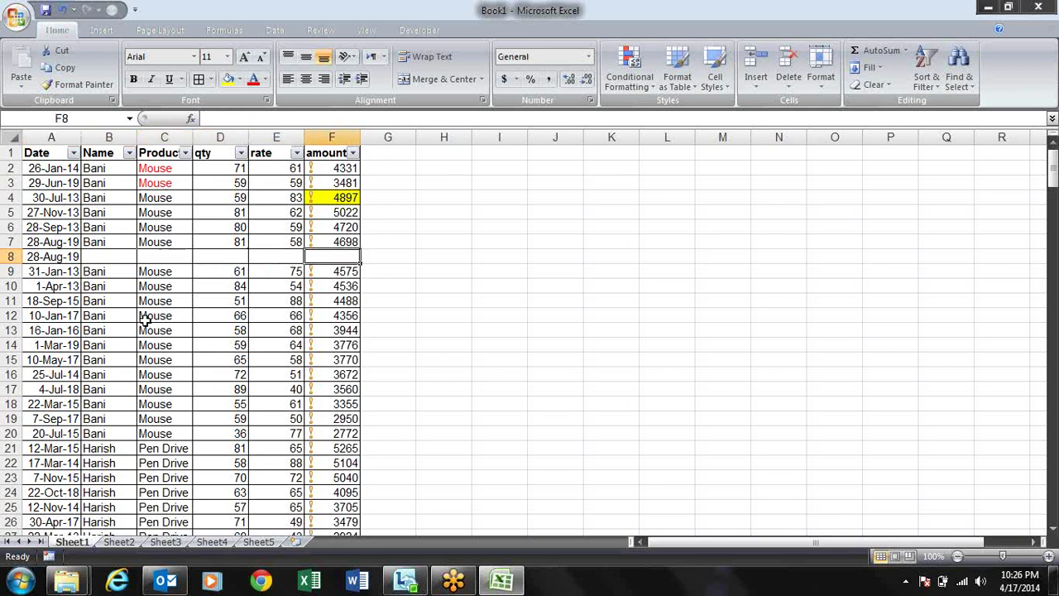
pyautogui.press('Left')
pyautogui.press('Left')
pyautogui.press('Left')
pyautogui.press('Left')
pyautogui.press('Left')
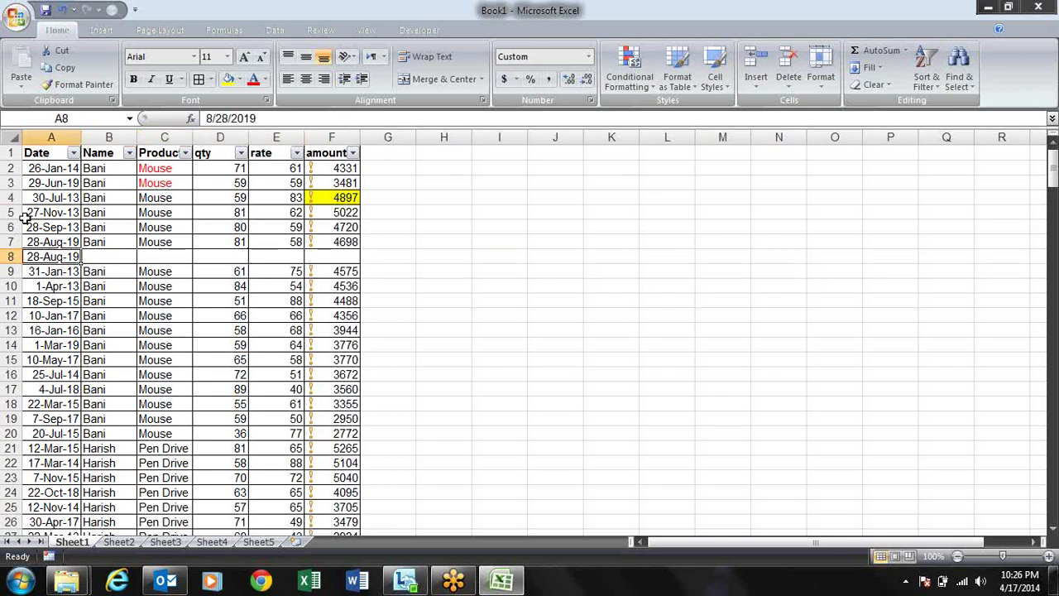
pyautogui.click(9, 257)
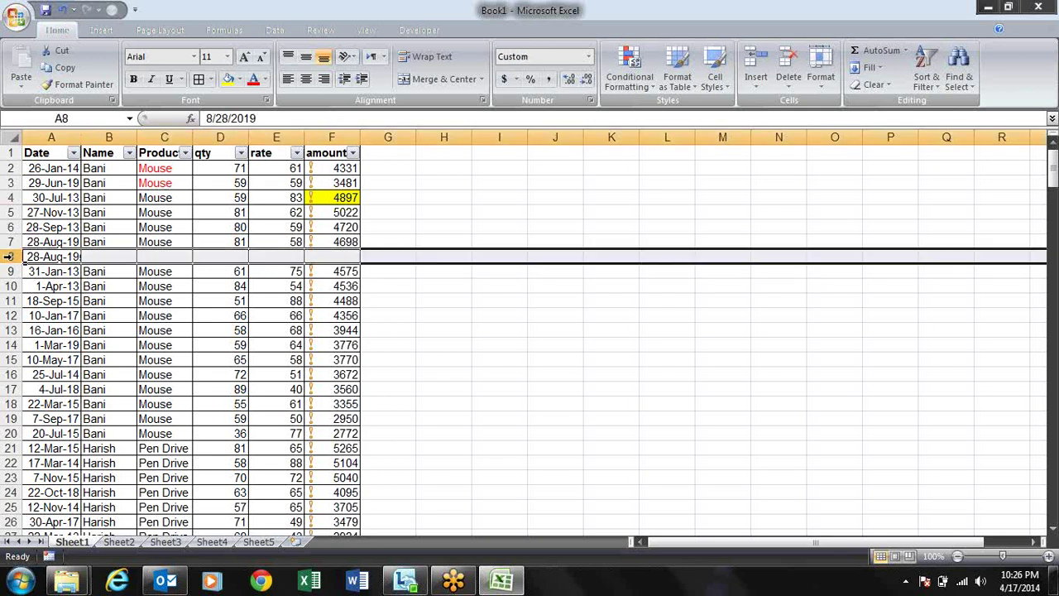
pyautogui.click(279, 300)
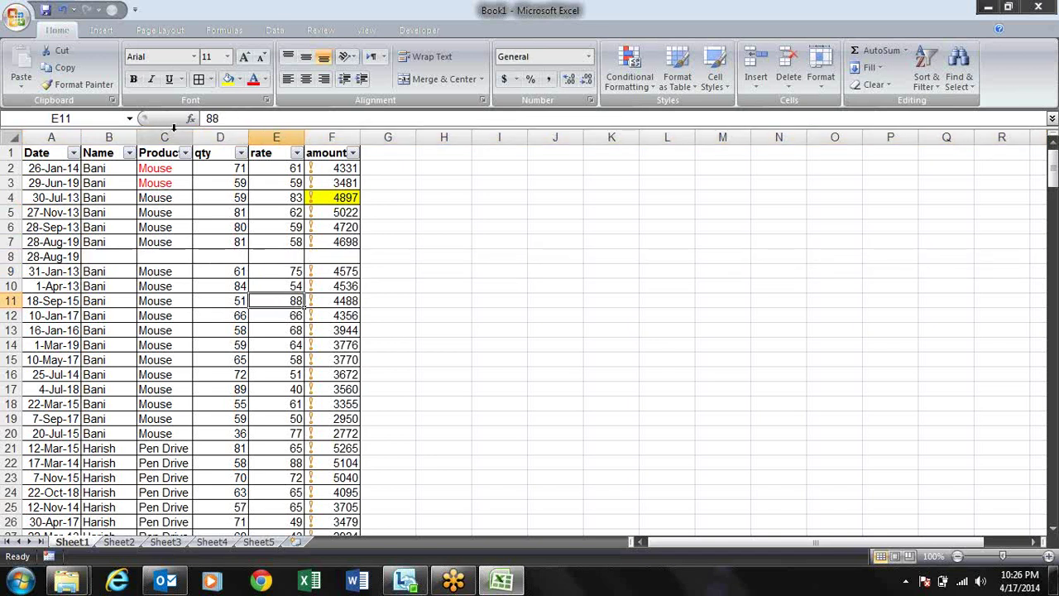
pyautogui.hotkey('ctrl', 'shift', 'l')
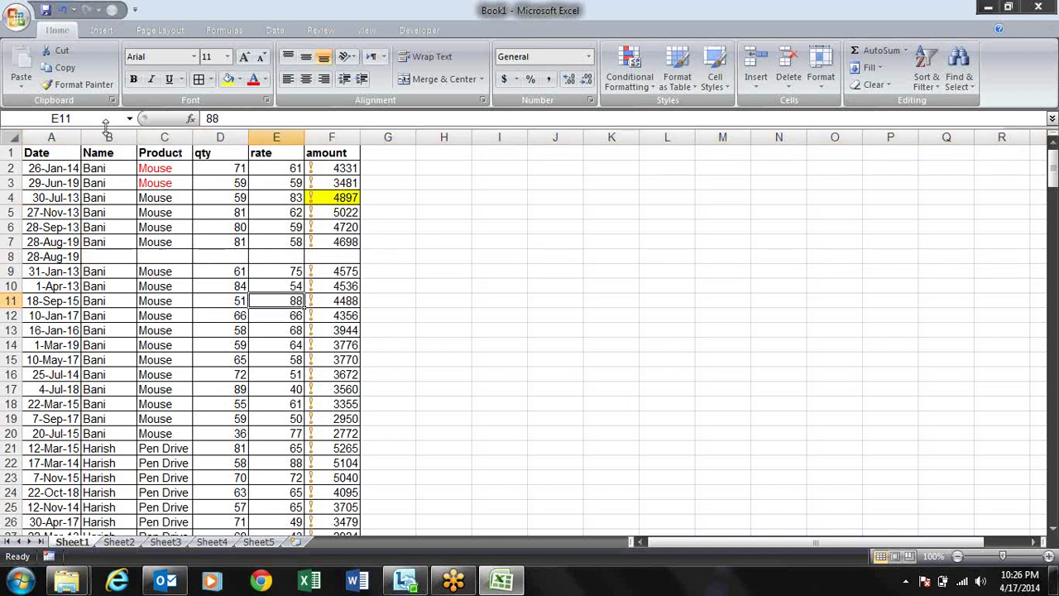
# - Reapply filters to the header row and check the Product filter list
pyautogui.click(51, 150)
pyautogui.moveTo(51, 150); pyautogui.dragTo(322, 147)
pyautogui.hotkey('ctrl', 'shift', 'l')
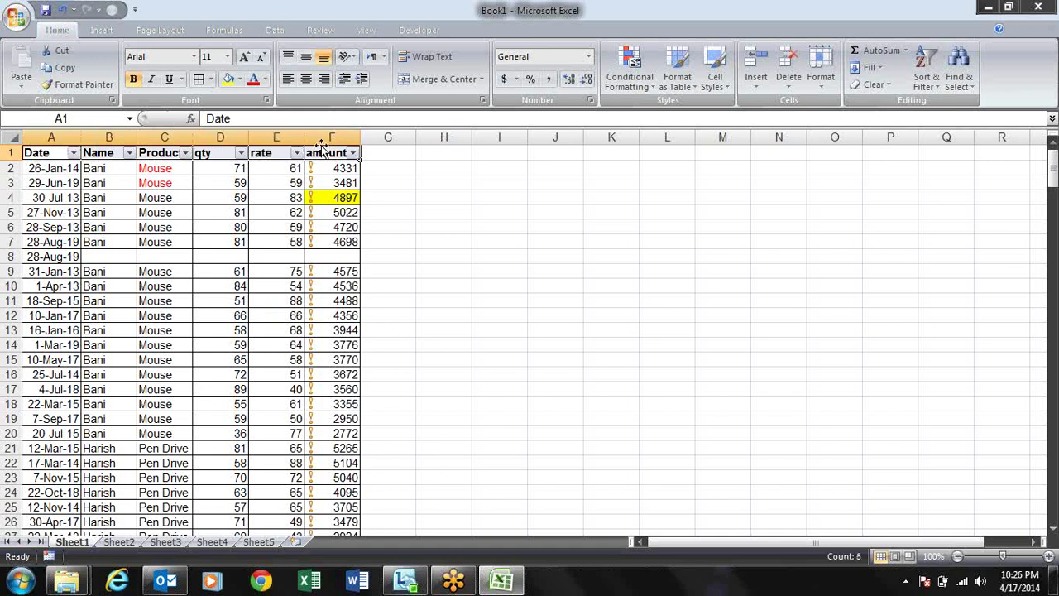
pyautogui.press('Right')
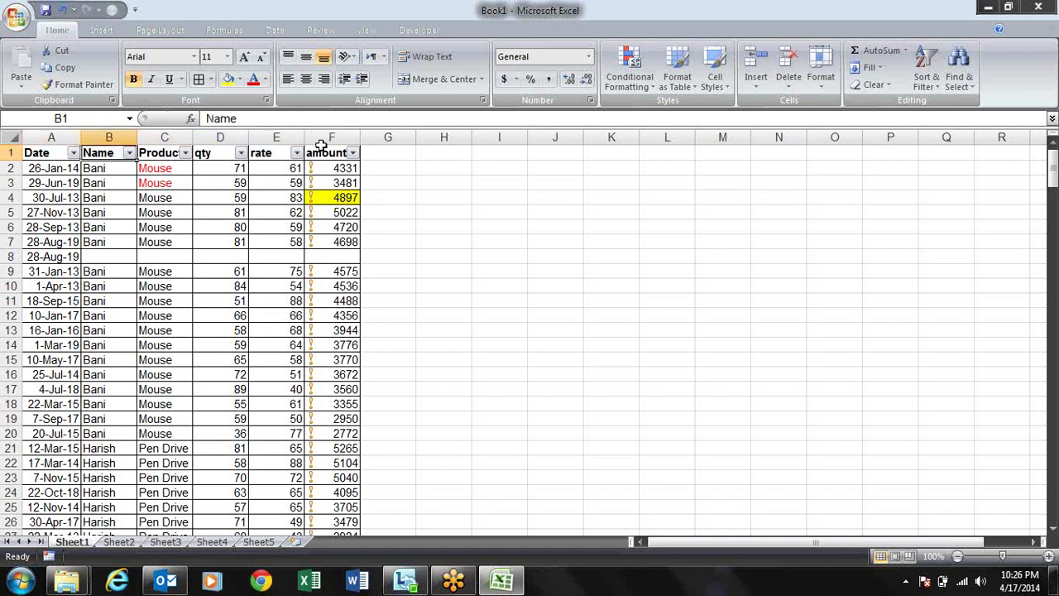
pyautogui.press('Left')
pyautogui.press('Right')
pyautogui.press('Right')
pyautogui.hotkey('alt', 'Down')
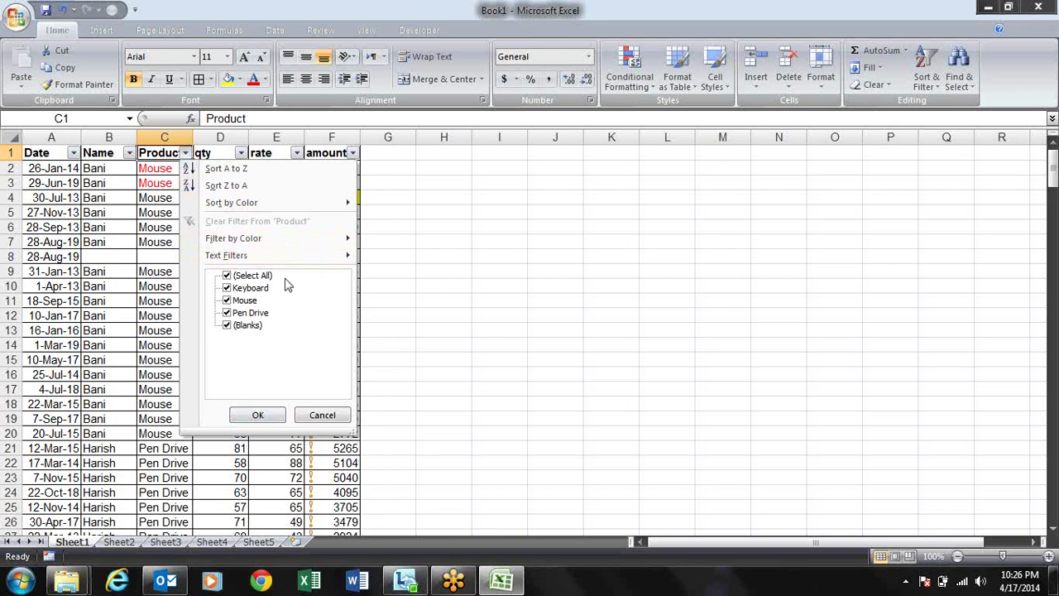
pyautogui.click(335, 415)
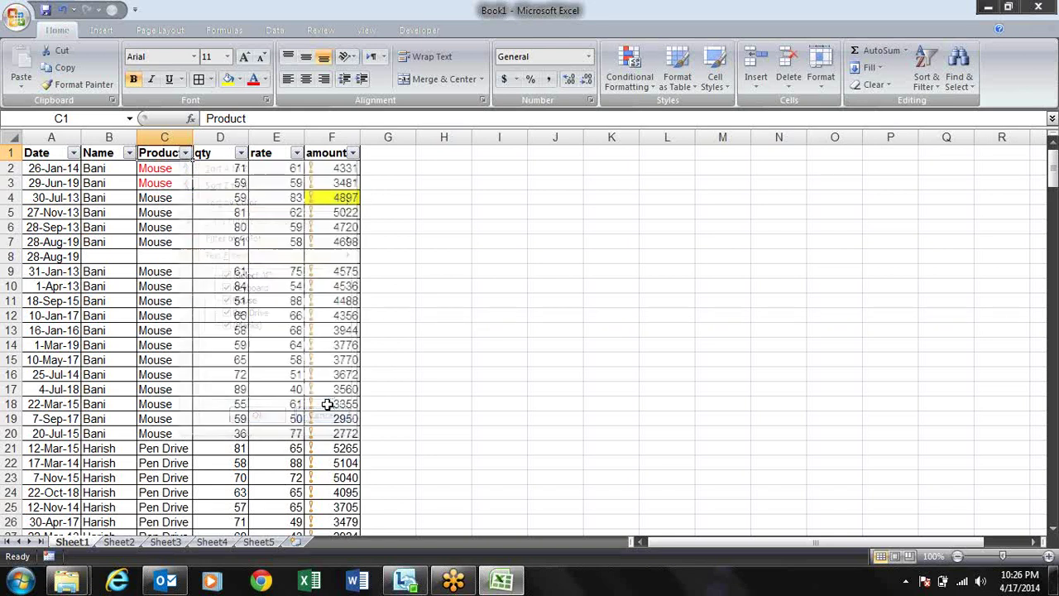
# - Clear the date from A8 and switch the header filters off
pyautogui.click(58, 255)
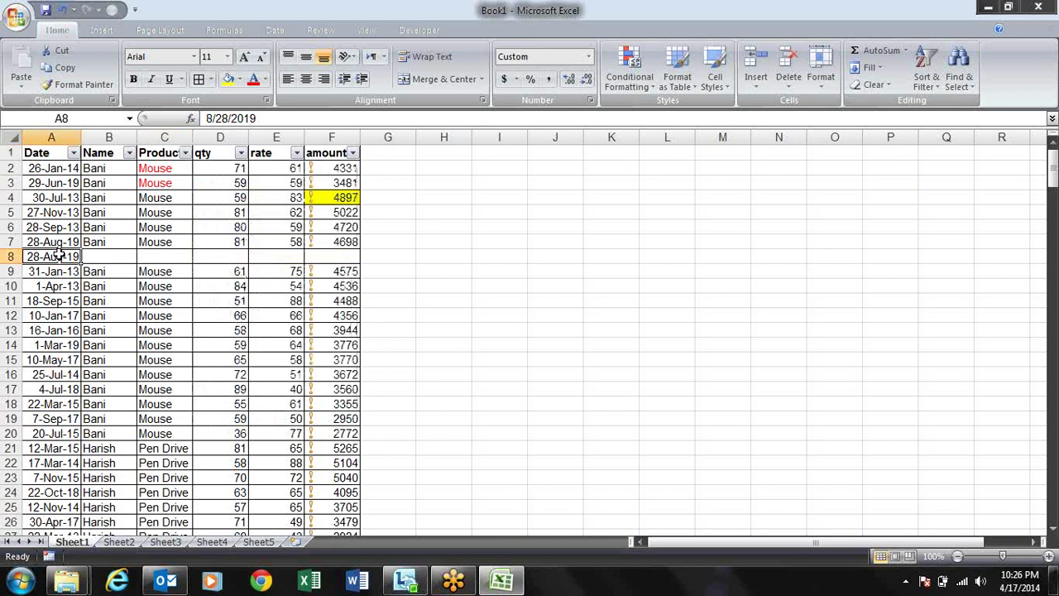
pyautogui.press('Delete')
pyautogui.press('Up')
pyautogui.press('Up')
pyautogui.press('Up')
pyautogui.press('Up')
pyautogui.press('Up')
pyautogui.press('Up')
pyautogui.press('Up')
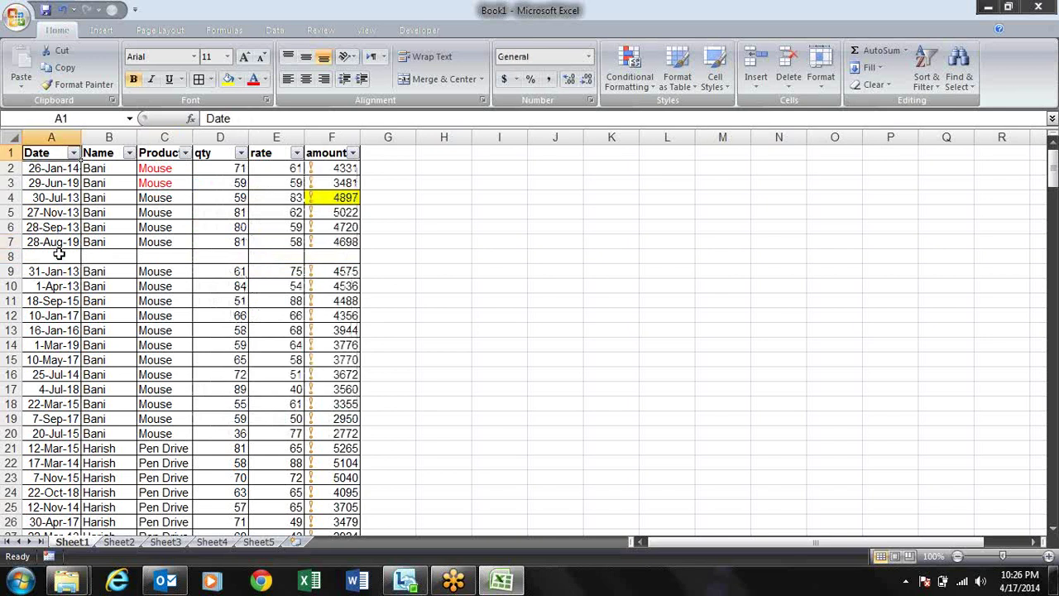
pyautogui.hotkey('ctrl', 'shift', 'l')
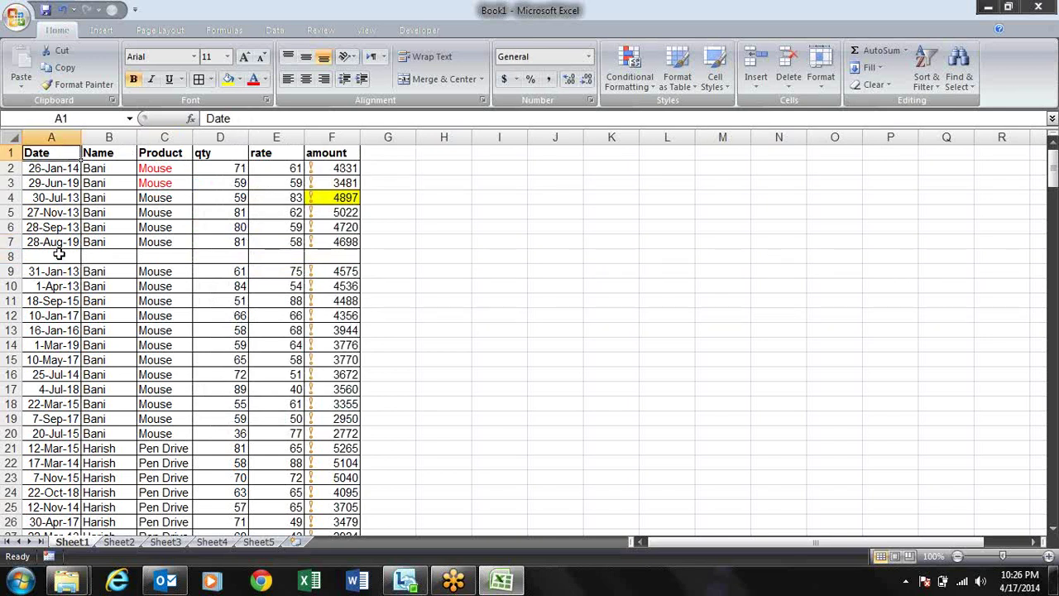
# - Filter the whole table A1:F249, review the Product list, and select empty row 8
pyautogui.hotkey('shift', 'Right')
pyautogui.hotkey('shift', 'Right')
pyautogui.hotkey('shift', 'Right')
pyautogui.hotkey('shift', 'Right')
pyautogui.hotkey('shift', 'Right')
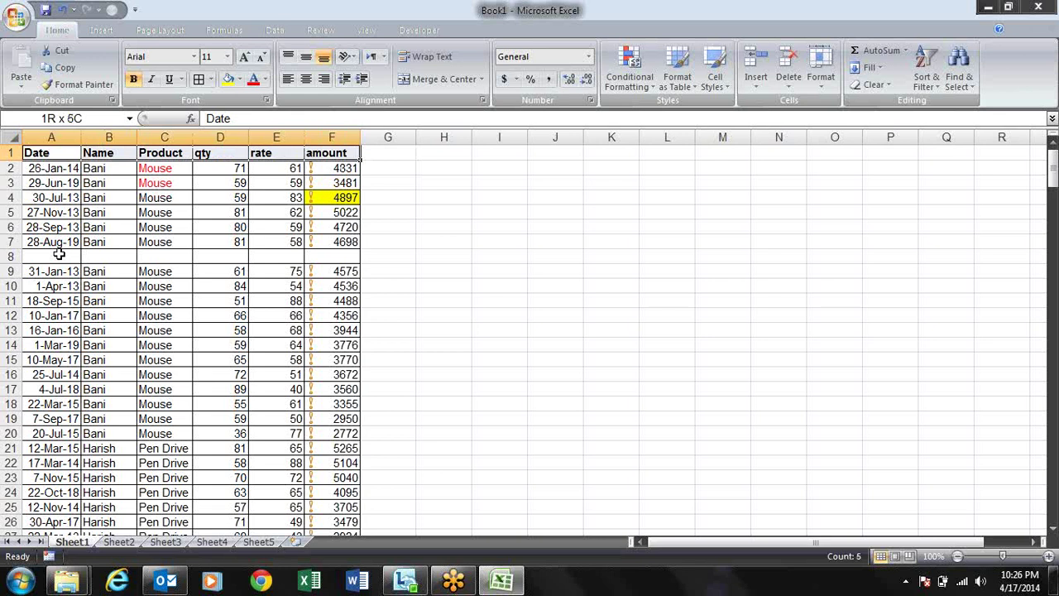
pyautogui.hotkey('ctrl', 'shift', 'Down')
pyautogui.hotkey('ctrl', 'shift', 'Down')
pyautogui.hotkey('ctrl', 'shift', 'Down')
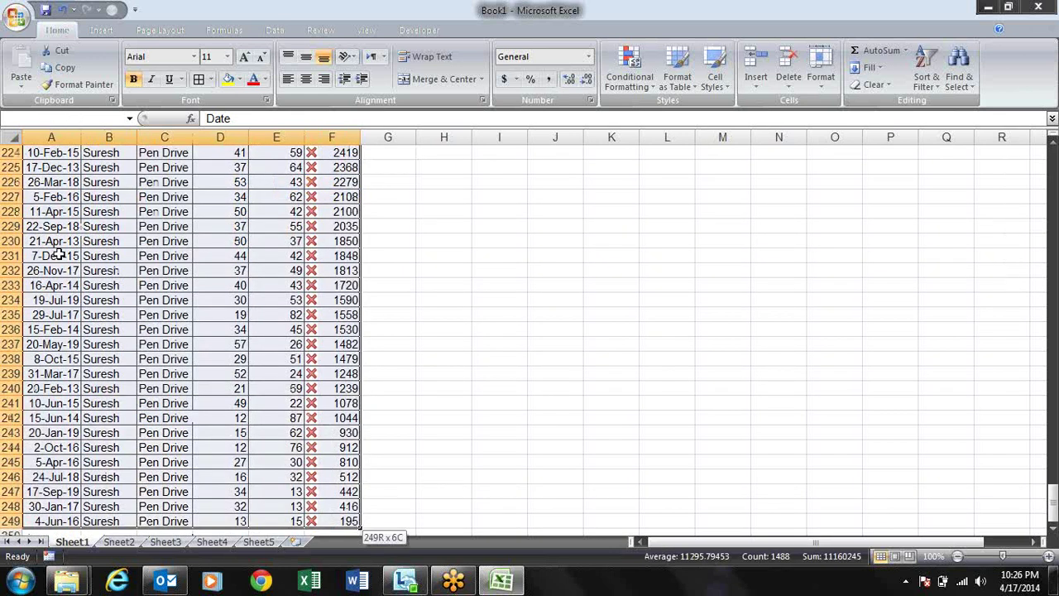
pyautogui.hotkey('ctrl', 'shift', 'l')
pyautogui.press('Right')
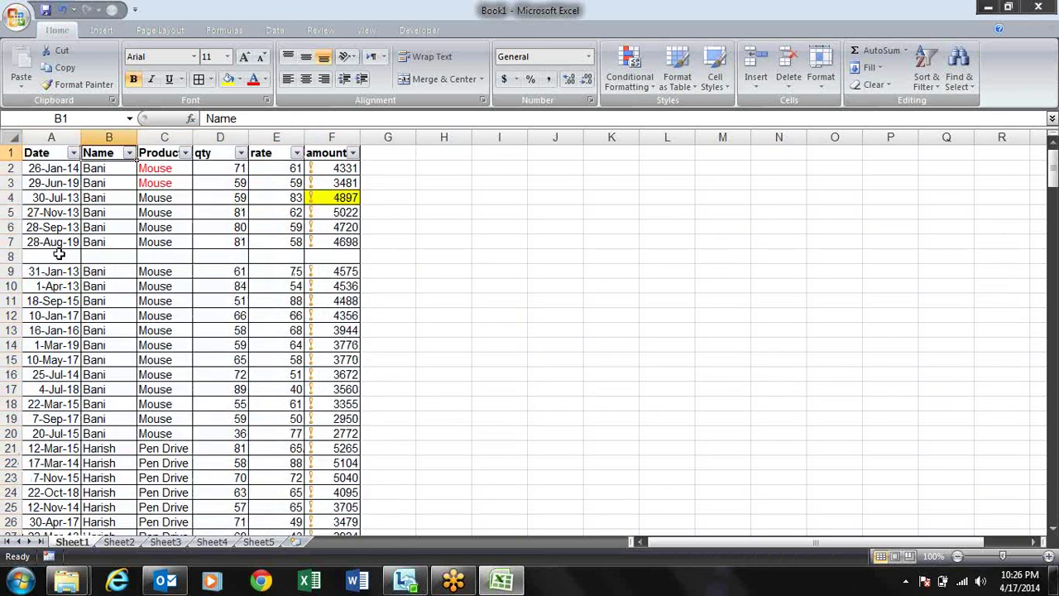
pyautogui.press('Right')
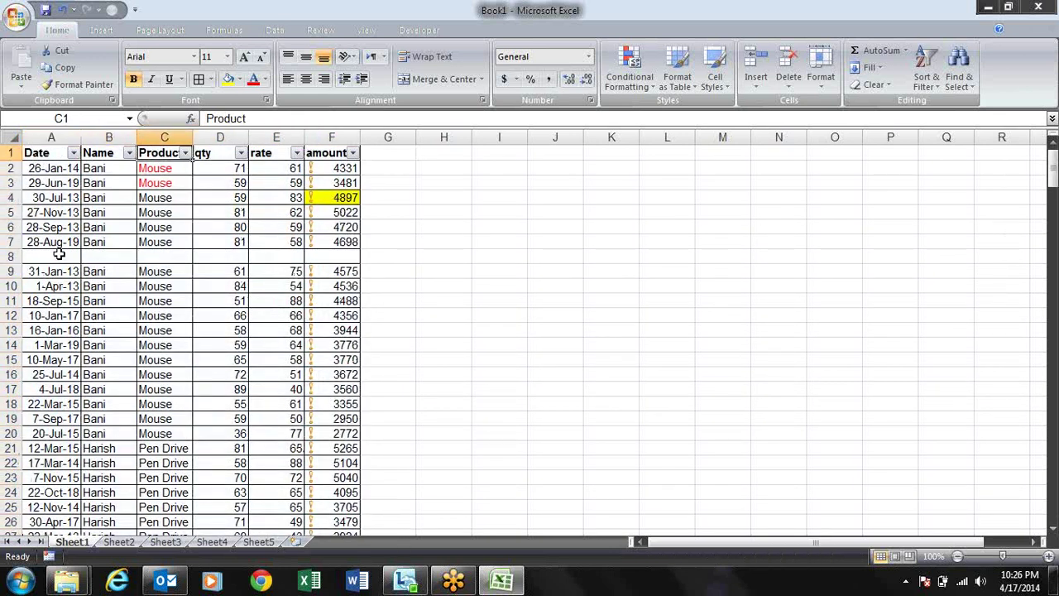
pyautogui.hotkey('alt', 'Down')
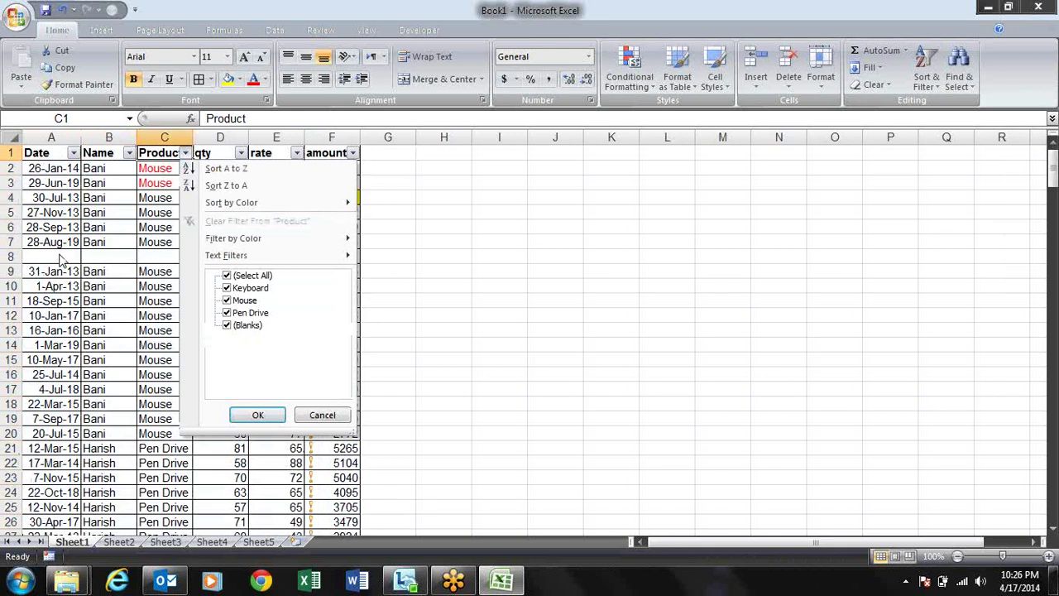
pyautogui.press('Escape')
pyautogui.press('Down')
pyautogui.press('Down')
pyautogui.press('Down')
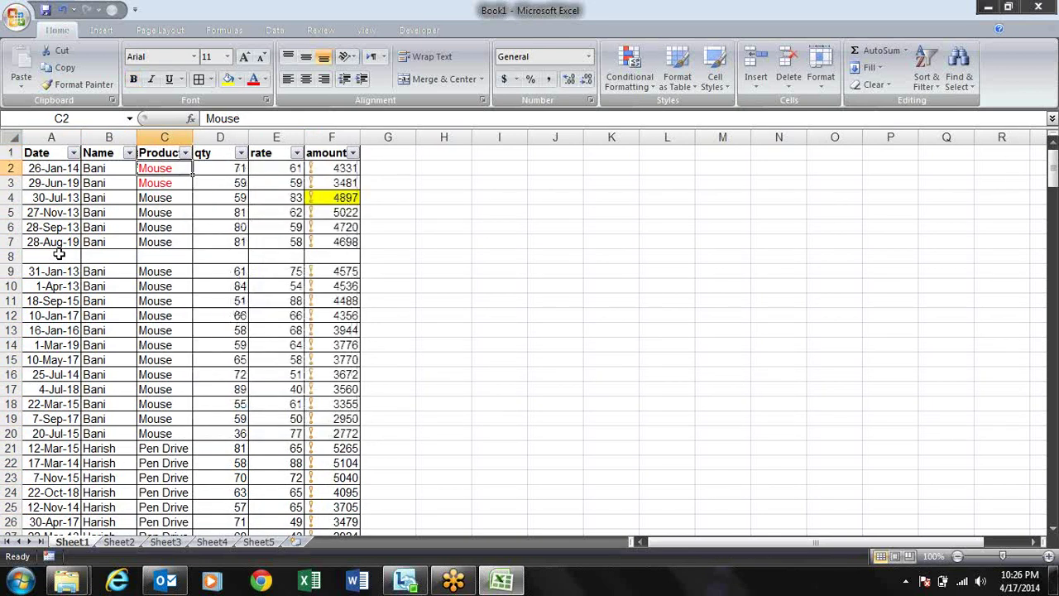
pyautogui.click(13, 257)
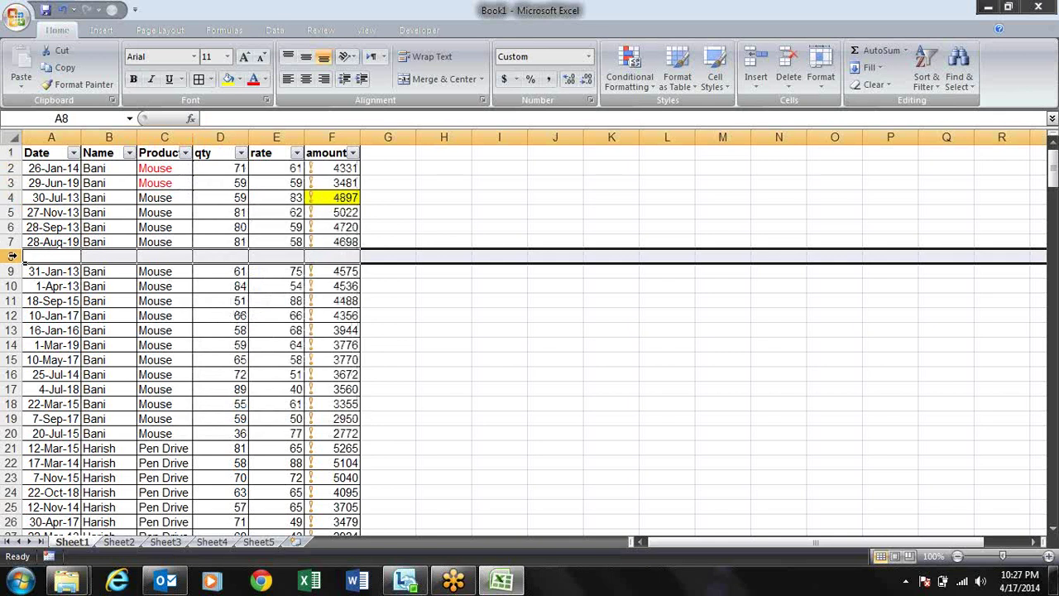
# - Delete blank row 8 so Bani's 31-Jan-13 Mouse sale of 4575 returns to row 8
pyautogui.hotkey('ctrl', '-')
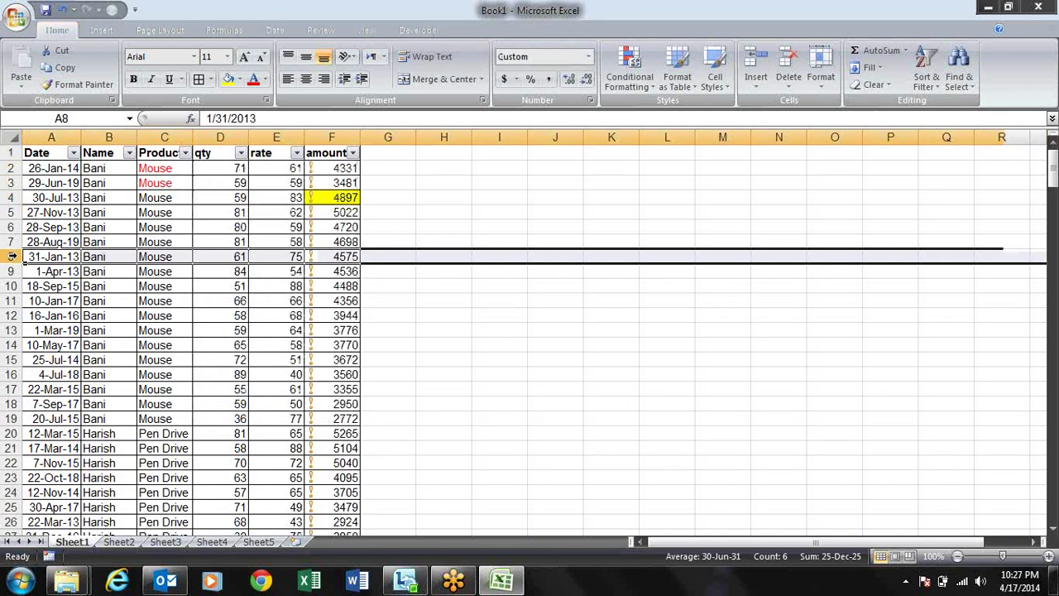
pyautogui.press('Up')
pyautogui.press('Up')
pyautogui.press('Up')
pyautogui.press('Up')
pyautogui.press('Up')
pyautogui.press('Up')
pyautogui.press('Up')
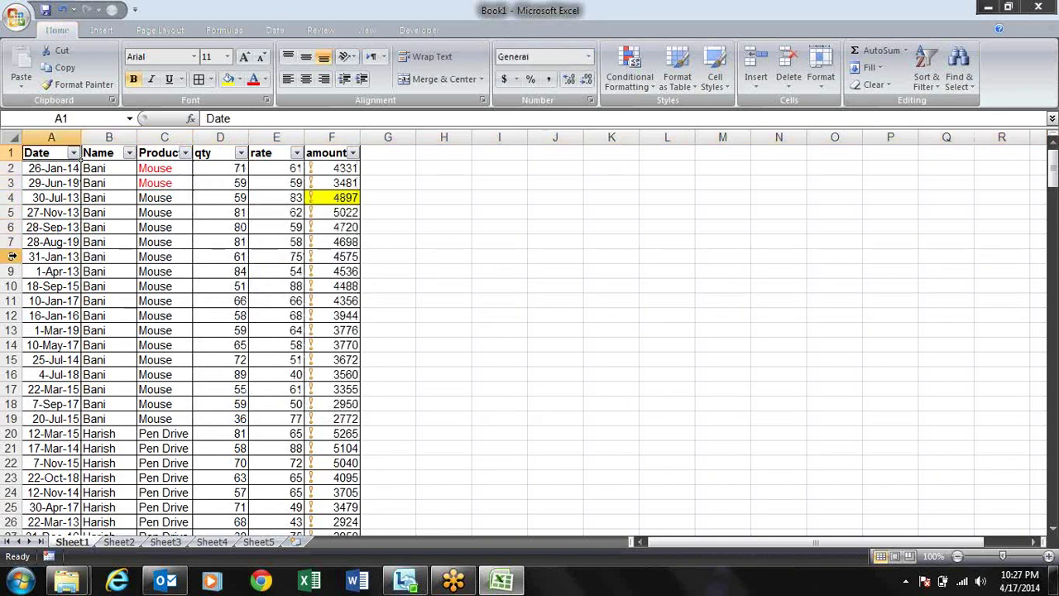
pyautogui.press('Right')
pyautogui.press('Right')
pyautogui.press('Left')
pyautogui.press('Left')
pyautogui.press('Right')
pyautogui.press('Right')
pyautogui.press('Right')
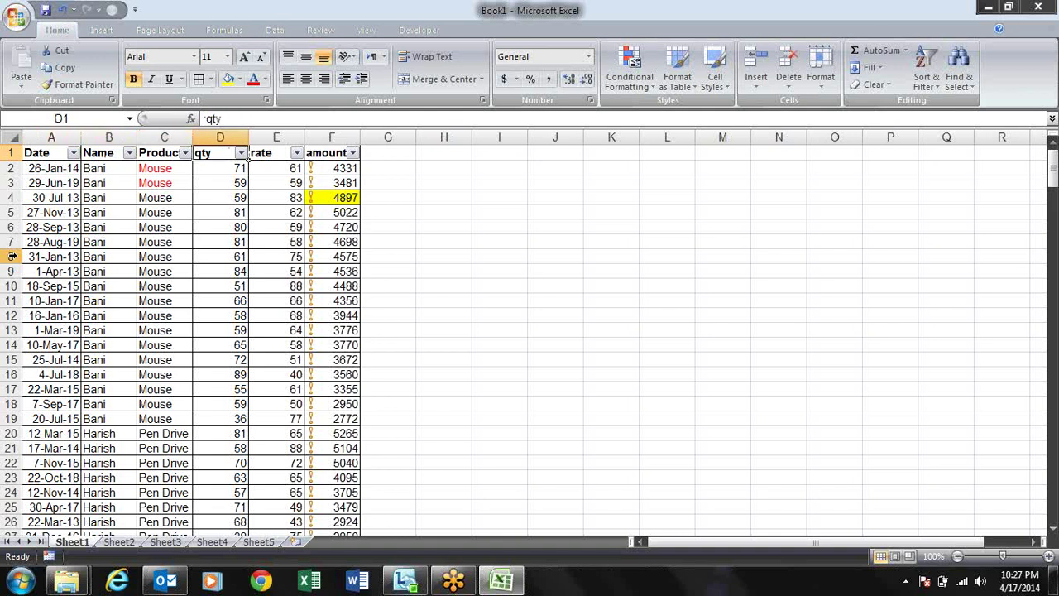
pyautogui.press('Left')
pyautogui.press('Left')
pyautogui.press('Left')
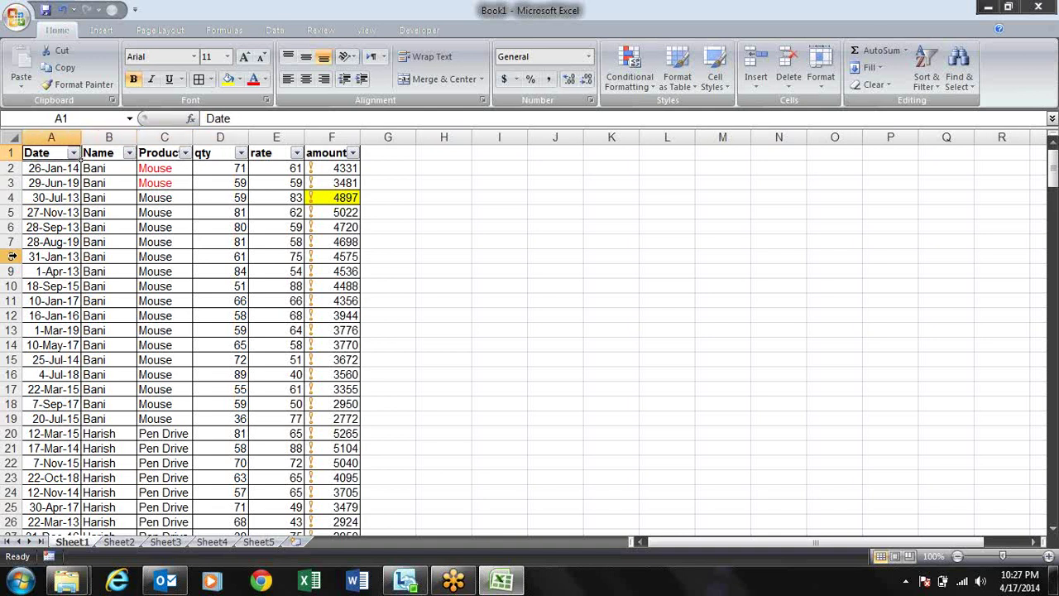
pyautogui.press('Right')
pyautogui.press('Right')
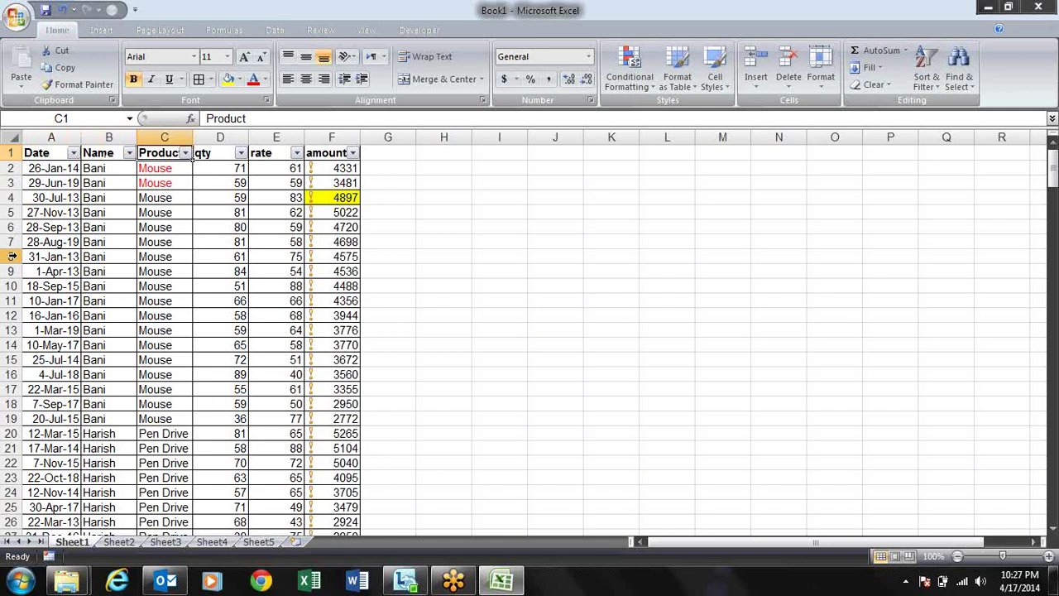
pyautogui.press('Left')
pyautogui.press('Left')
pyautogui.press('Down')
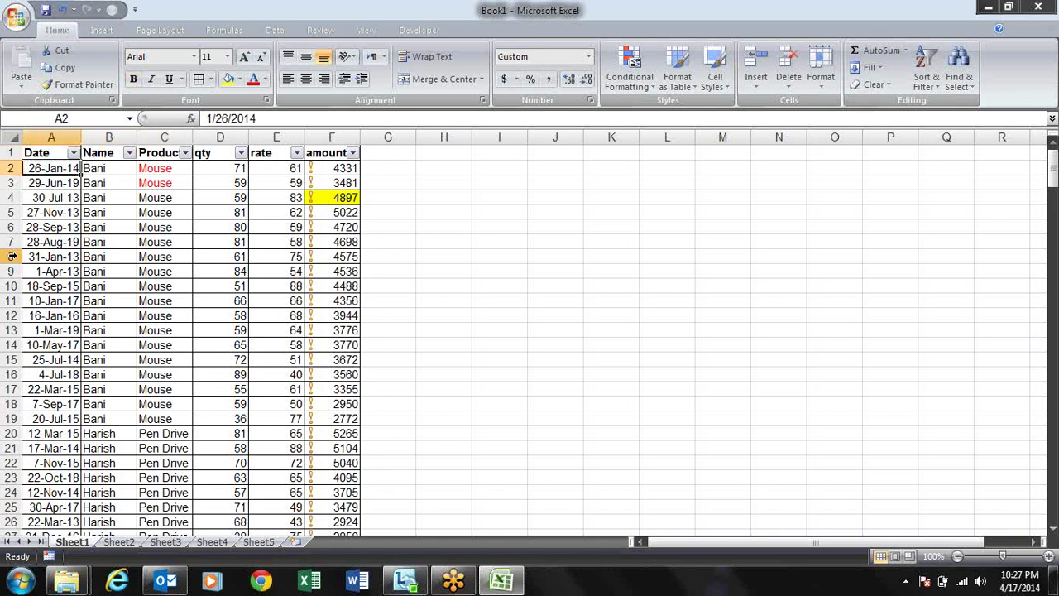
pyautogui.press('Up')
# - Review the date filter conditions on Date and the text filter conditions on Name
pyautogui.hotkey('alt', 'Down')
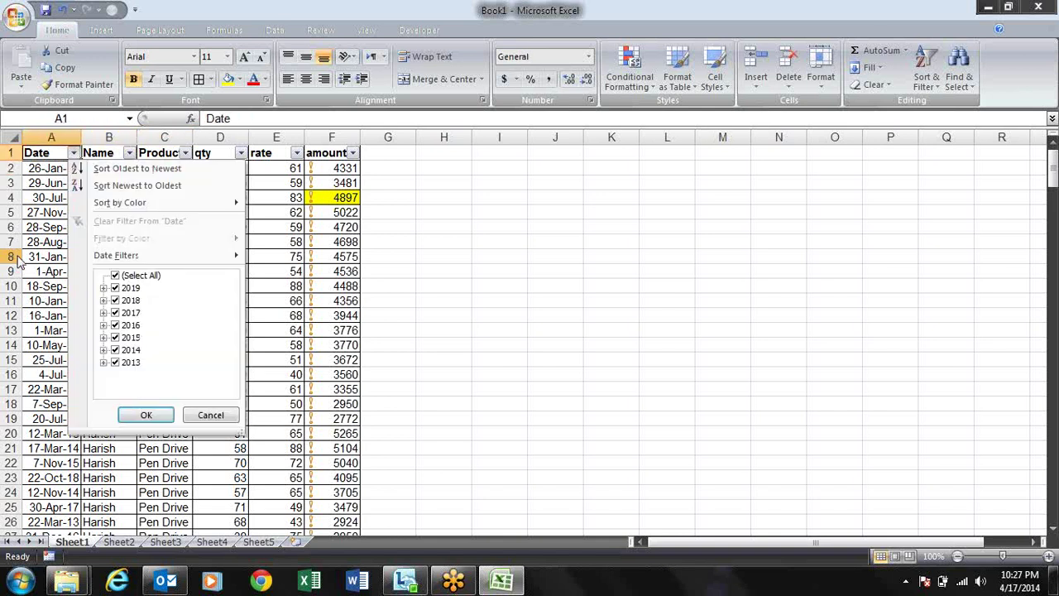
pyautogui.press('Down')
pyautogui.press('Down')
pyautogui.press('Down')
pyautogui.press('Down')
pyautogui.press('Down')
pyautogui.press('Down')
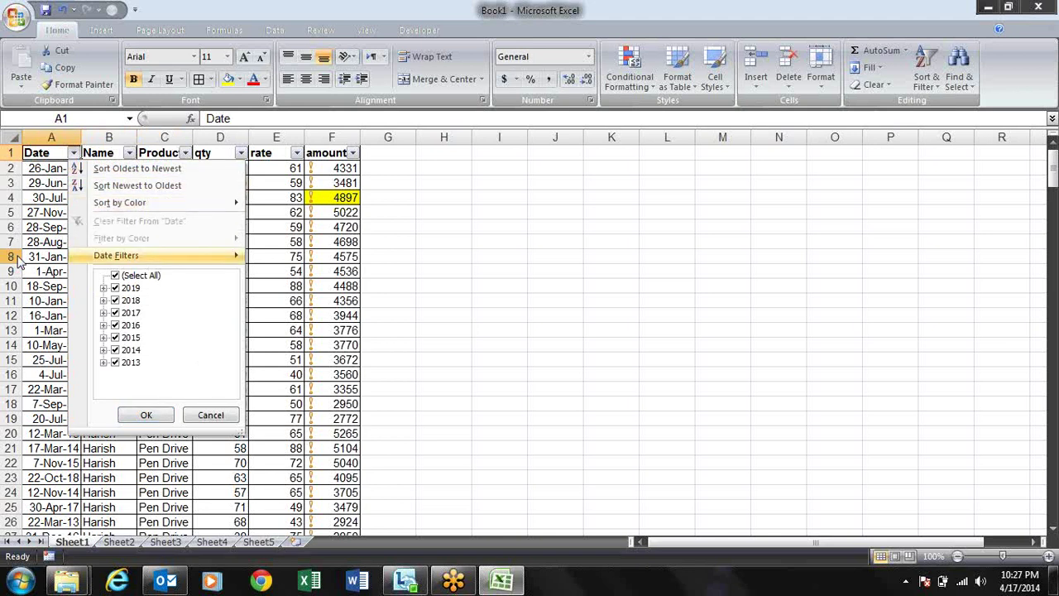
pyautogui.press('Right')
pyautogui.press('Escape')
pyautogui.press('Escape')
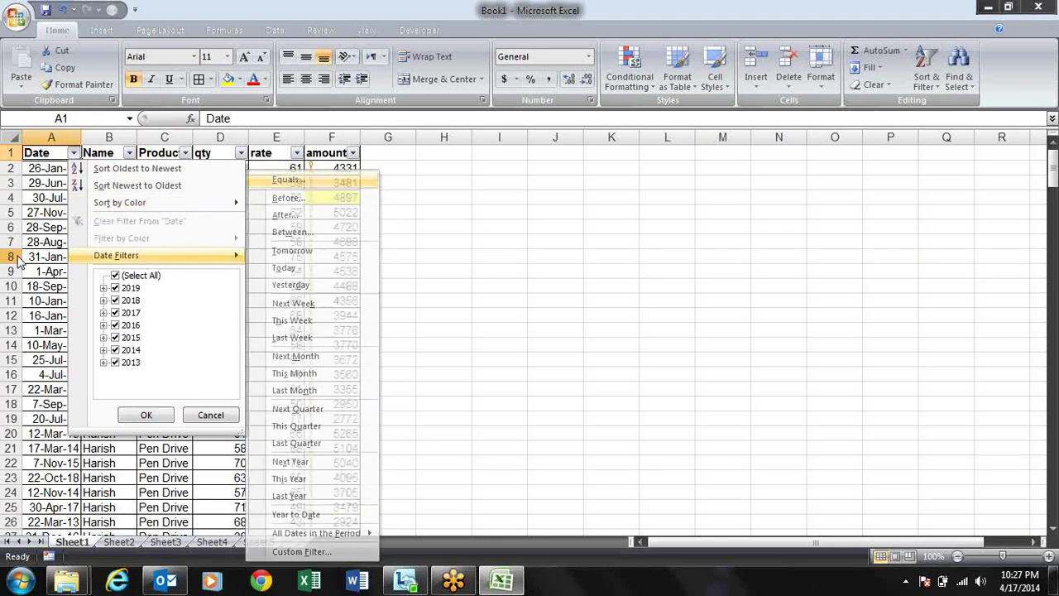
pyautogui.press('Right')
pyautogui.press('Right')
pyautogui.press('Left')
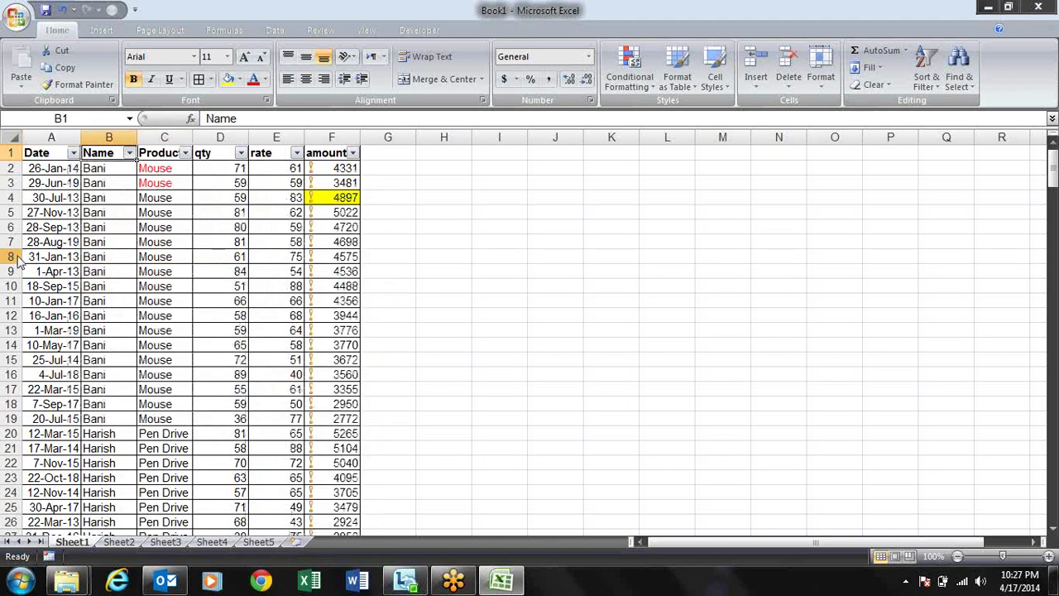
pyautogui.hotkey('alt', 'Down')
pyautogui.press('Down')
pyautogui.press('Down')
pyautogui.press('Down')
pyautogui.press('Down')
pyautogui.press('Down')
pyautogui.press('Down')
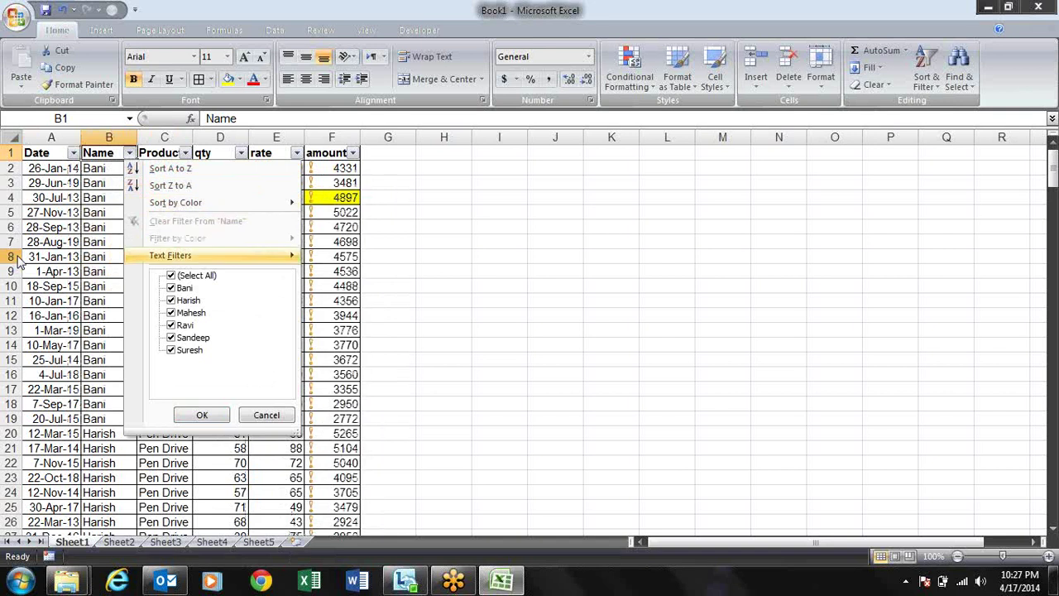
pyautogui.press('Right')
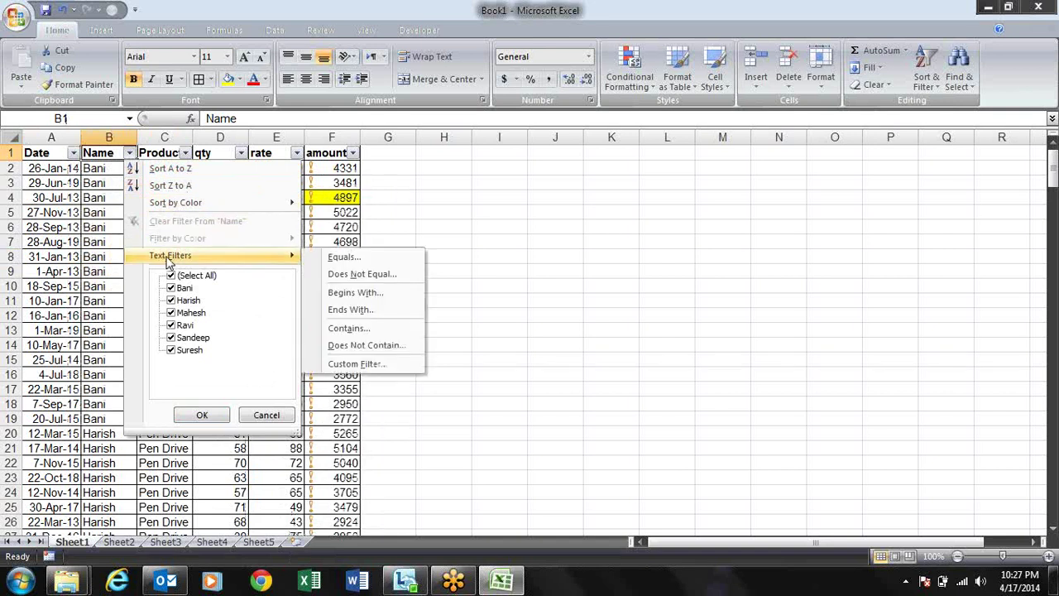
pyautogui.click(74, 153)
# - Check the qty filter list, then reopen the Date filter showing years 2013–2019 ticked
pyautogui.click(73, 153)
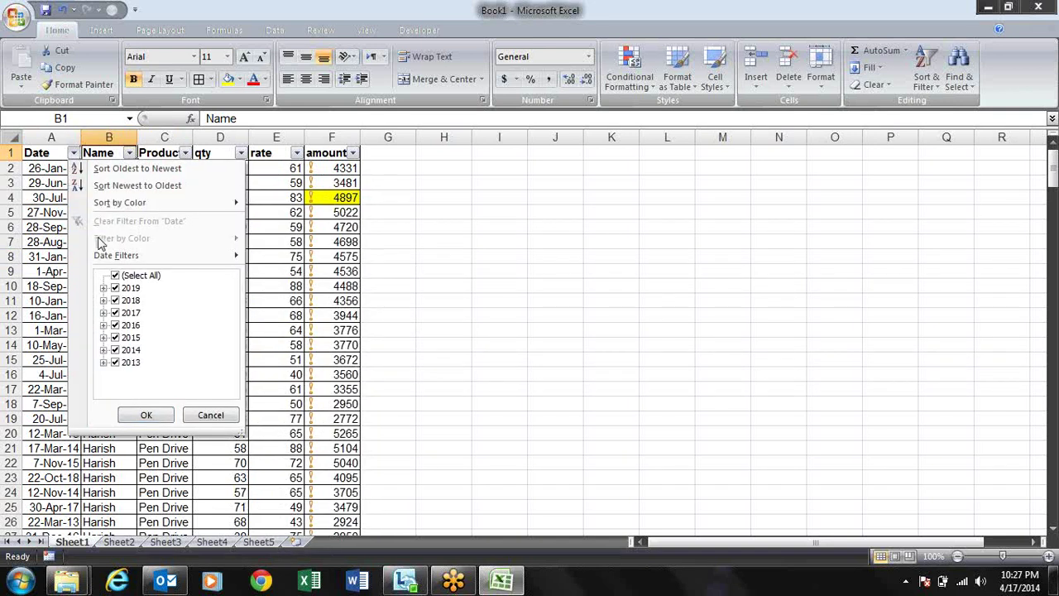
pyautogui.click(234, 155)
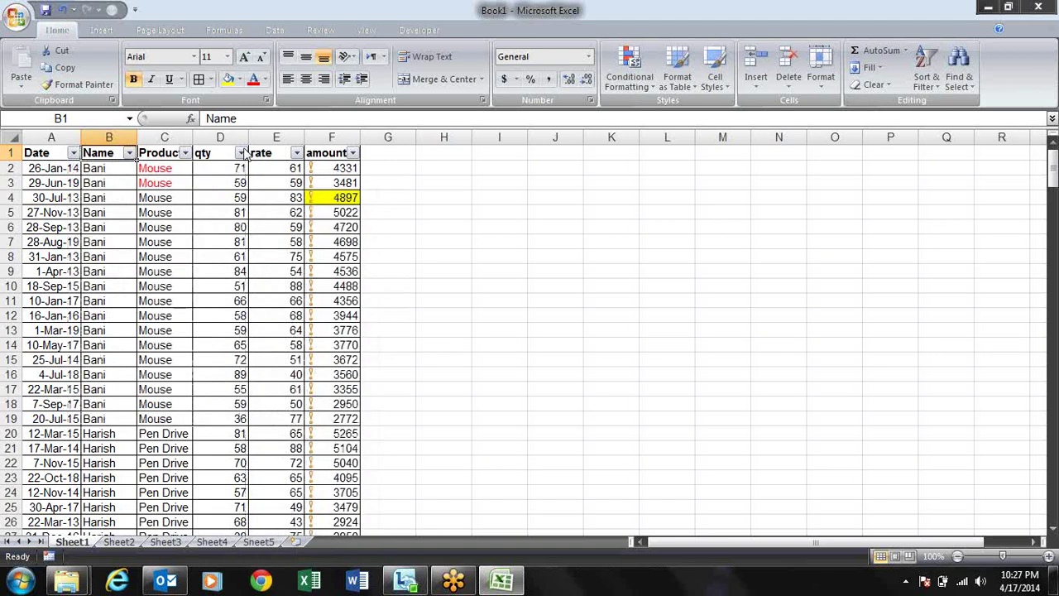
pyautogui.click(243, 154)
pyautogui.moveTo(255, 258)
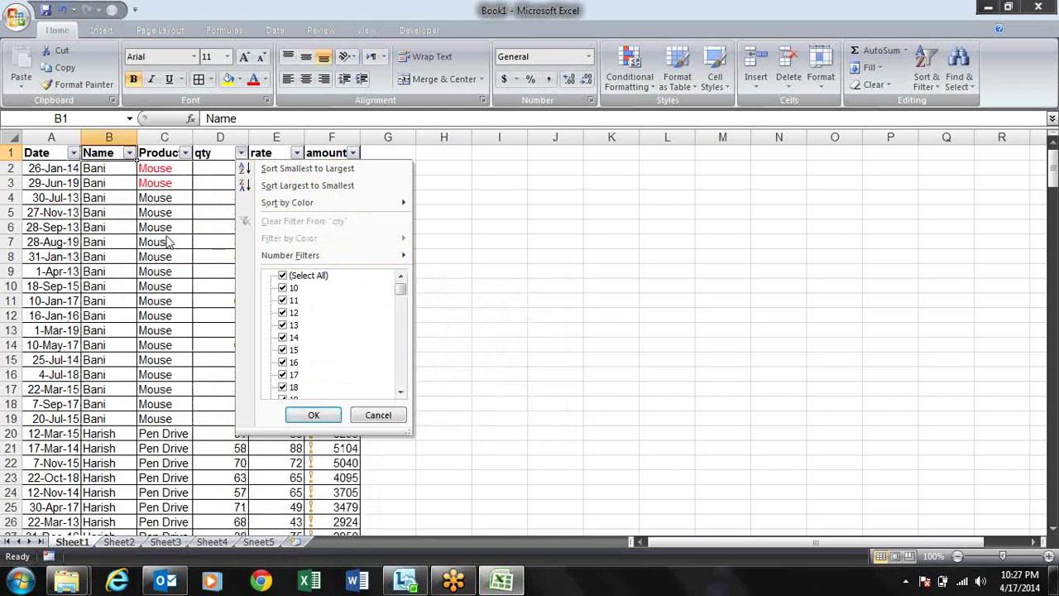
pyautogui.click(503, 206)
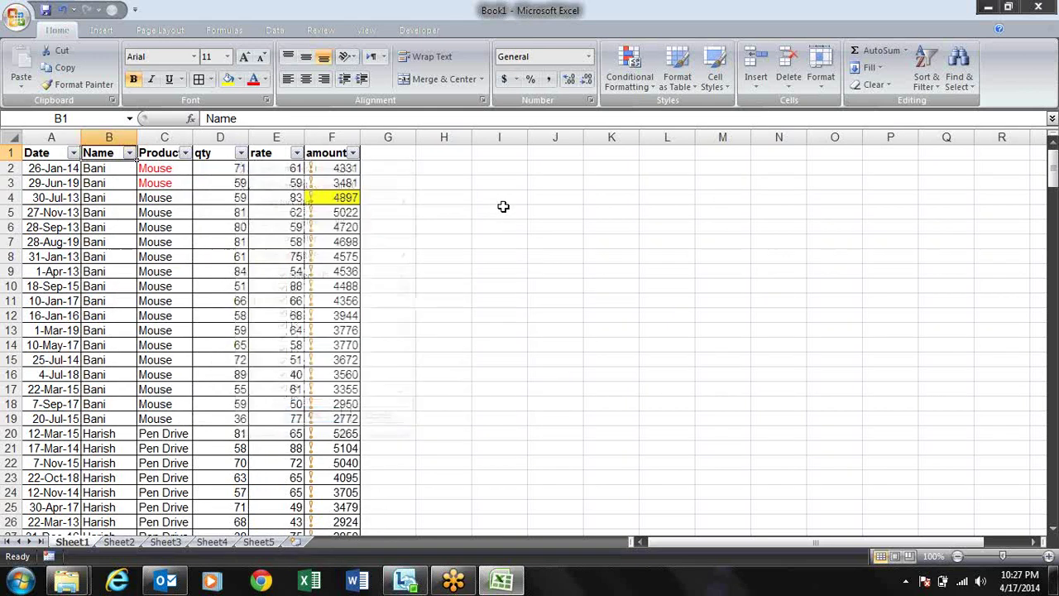
pyautogui.click(106, 182)
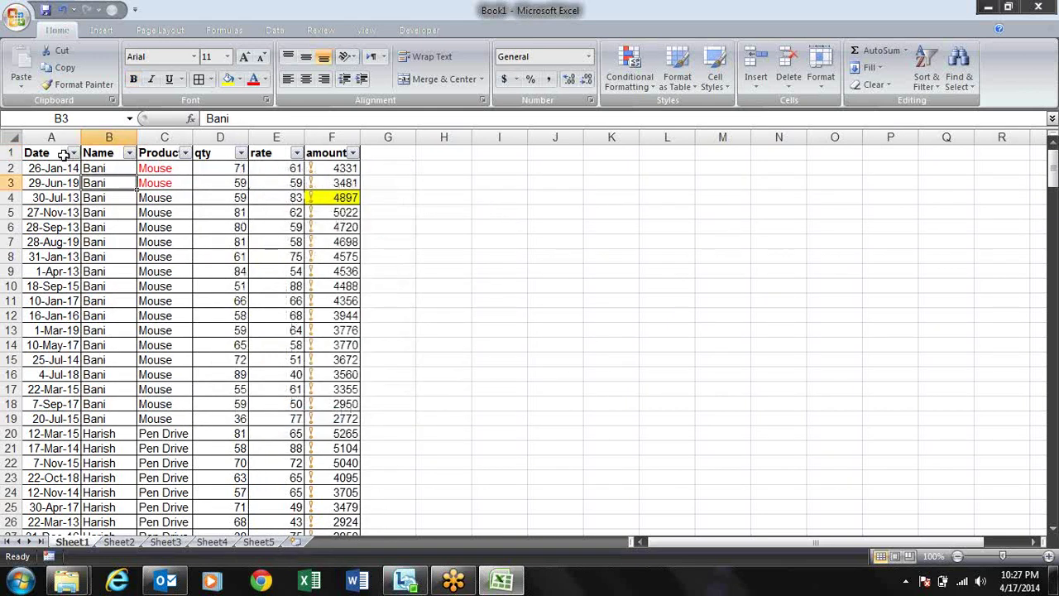
pyautogui.click(71, 157)
pyautogui.click(73, 154)
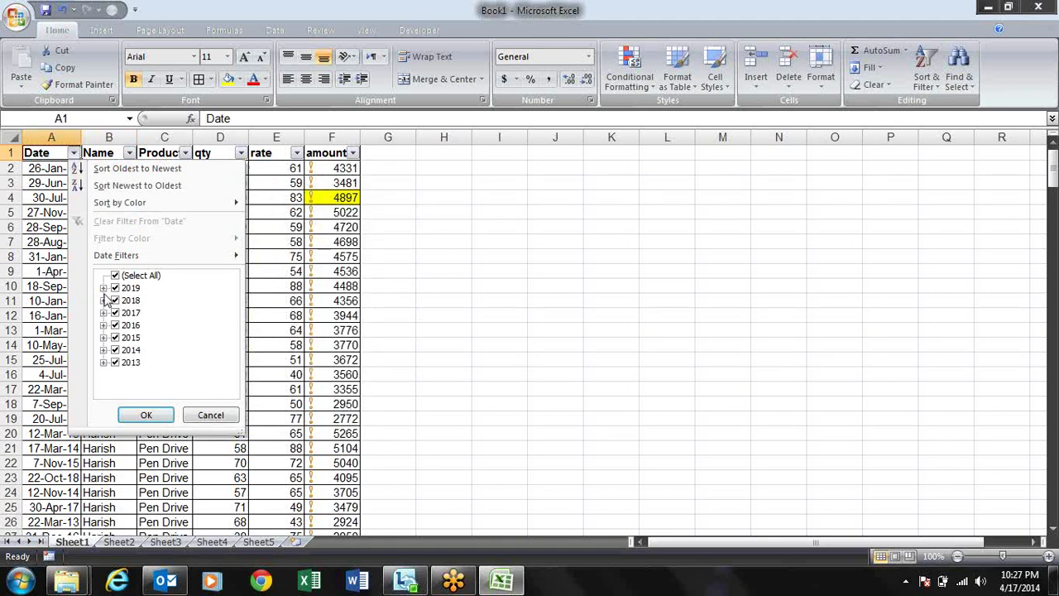
# - In the Date AutoFilter, clear all dates and include only years 2019 and 2018
pyautogui.click(104, 289)
pyautogui.click(103, 275)
pyautogui.click(104, 289)
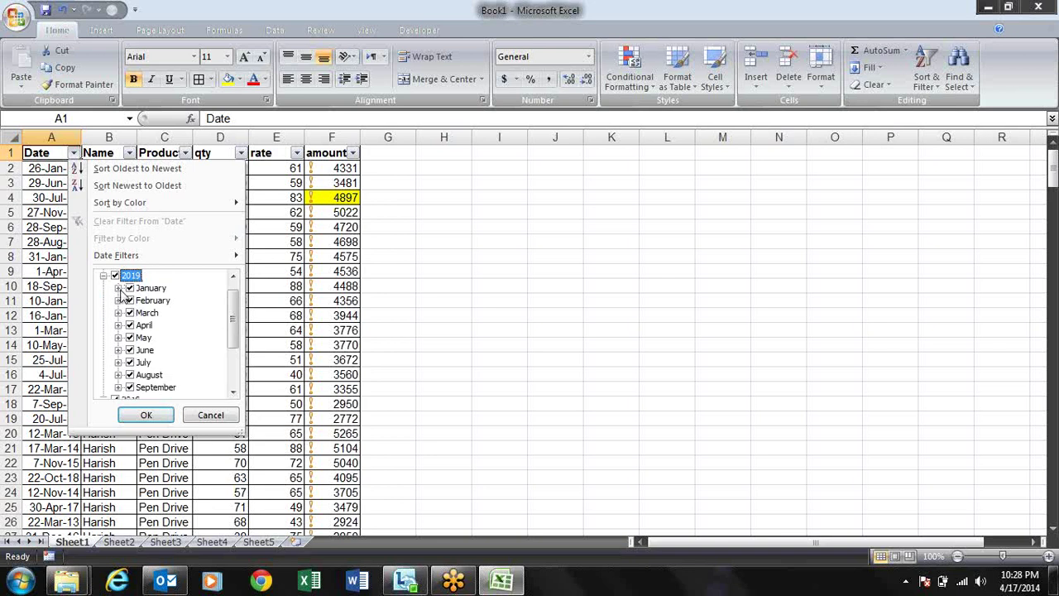
pyautogui.click(118, 288)
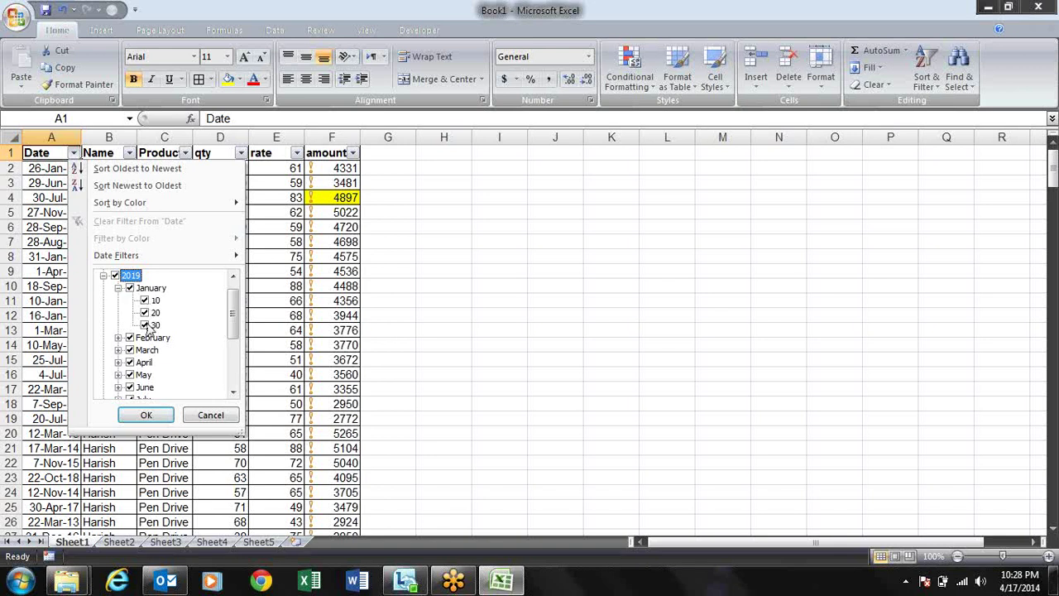
pyautogui.click(103, 276)
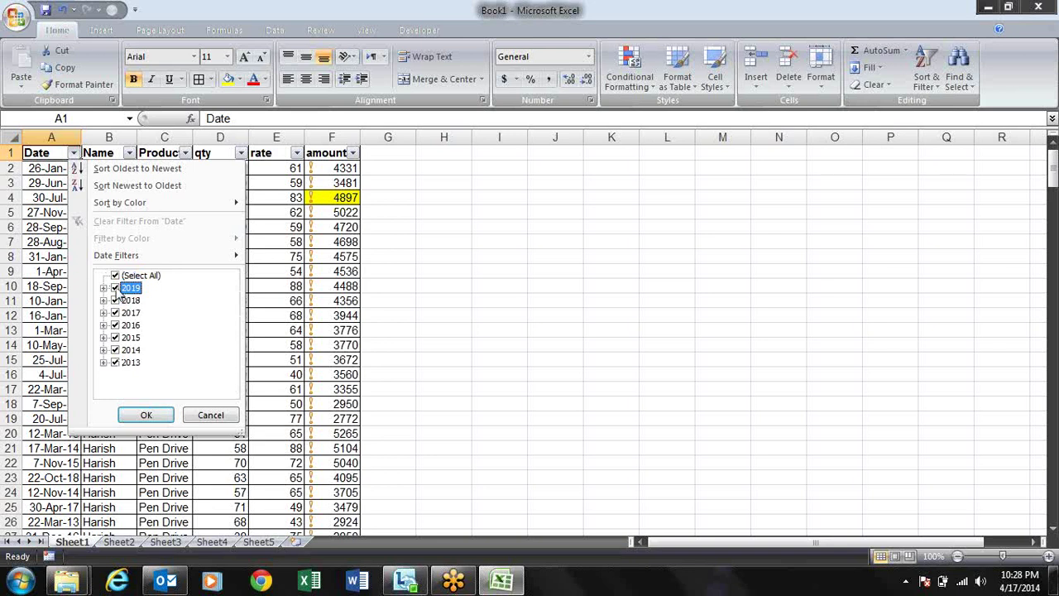
pyautogui.click(115, 275)
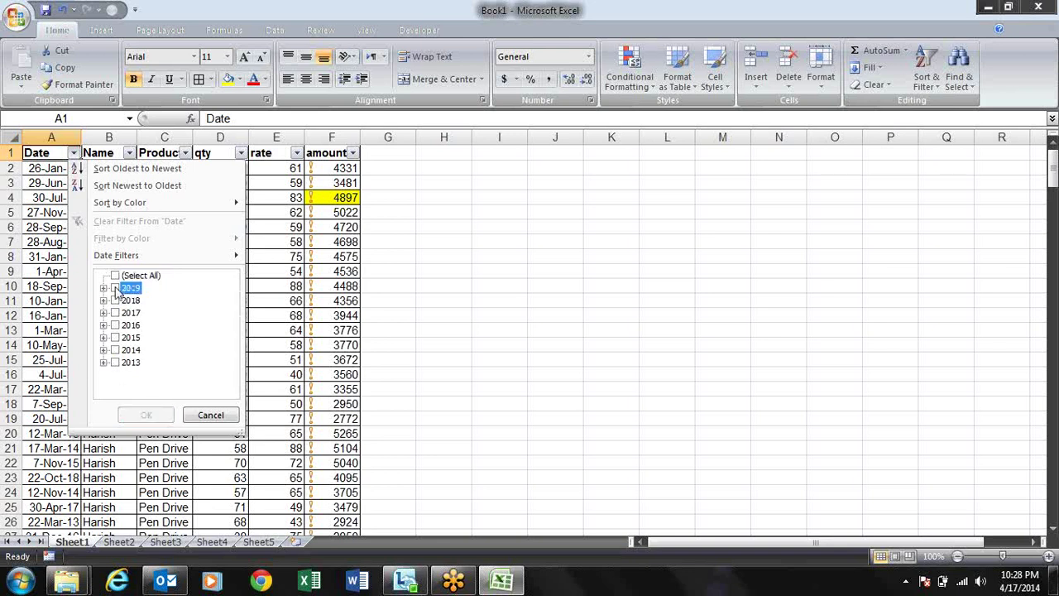
pyautogui.click(115, 288)
pyautogui.click(115, 300)
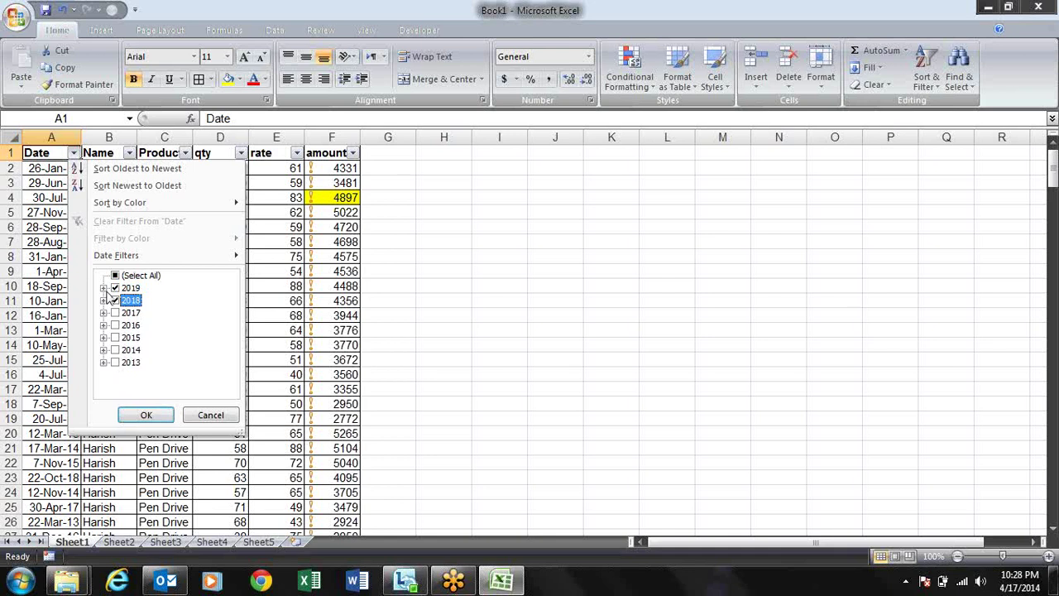
# - Within 2019, keep only January, February and March ticked
pyautogui.click(103, 288)
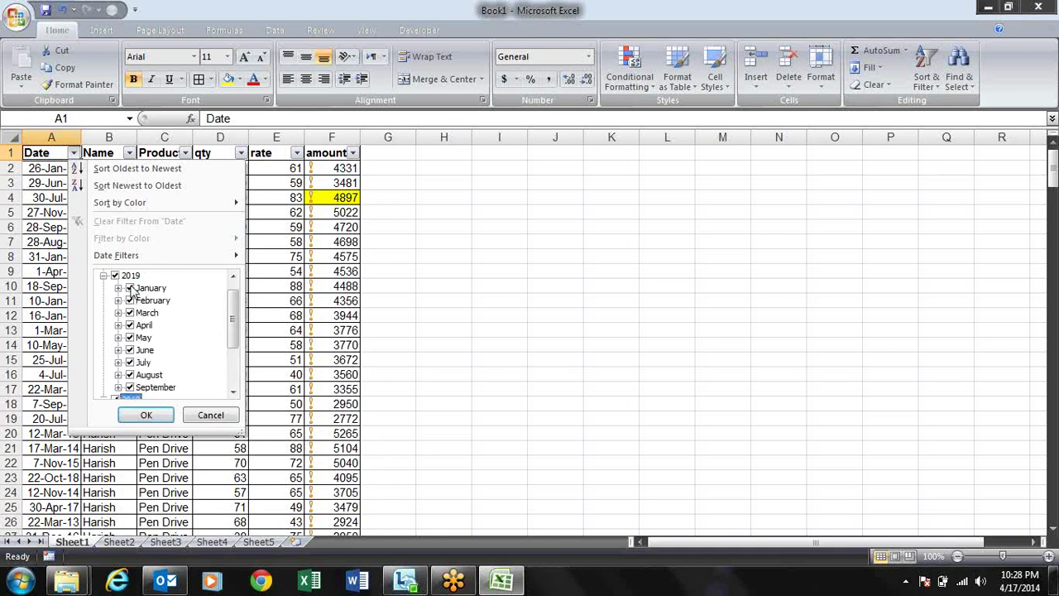
pyautogui.click(131, 288)
pyautogui.click(131, 300)
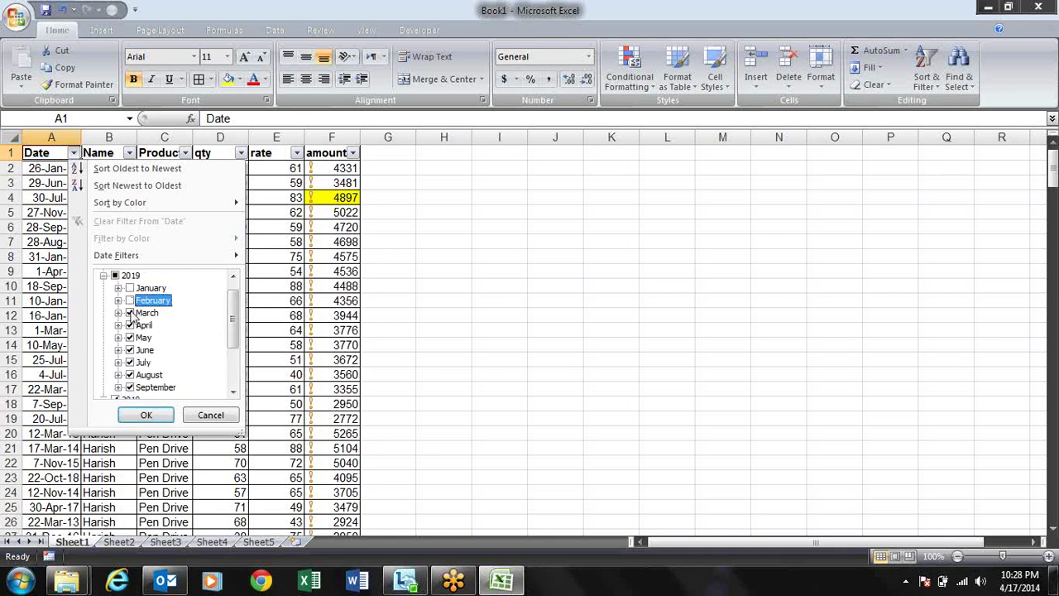
pyautogui.click(130, 313)
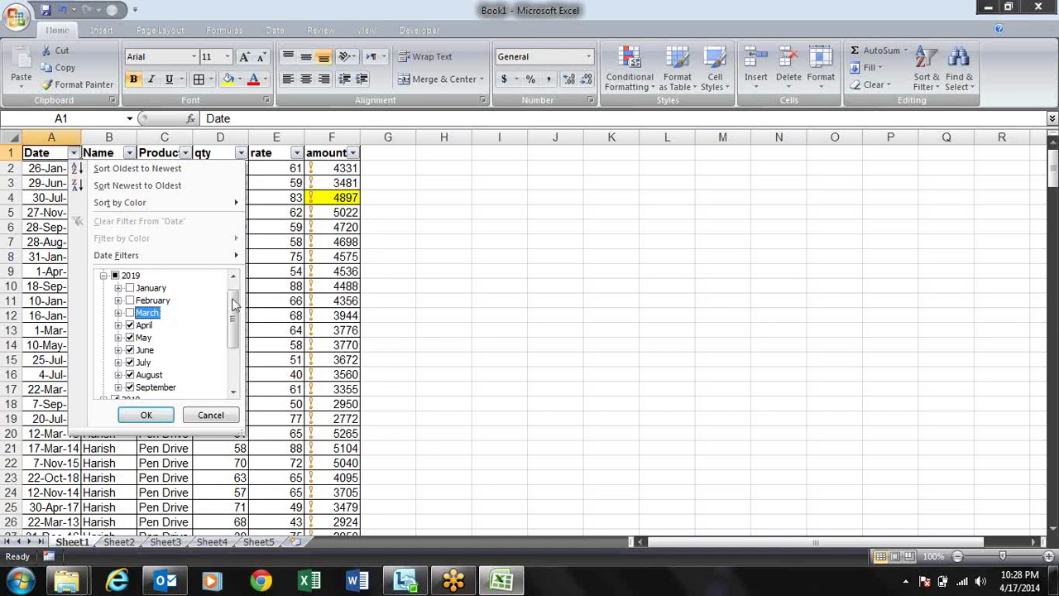
pyautogui.moveTo(233, 304)
pyautogui.mouseDown()
pyautogui.moveTo(233, 339)
pyautogui.moveTo(232, 294)
pyautogui.moveTo(227, 324)
pyautogui.moveTo(228, 304)
pyautogui.mouseUp()
pyautogui.click(131, 301)
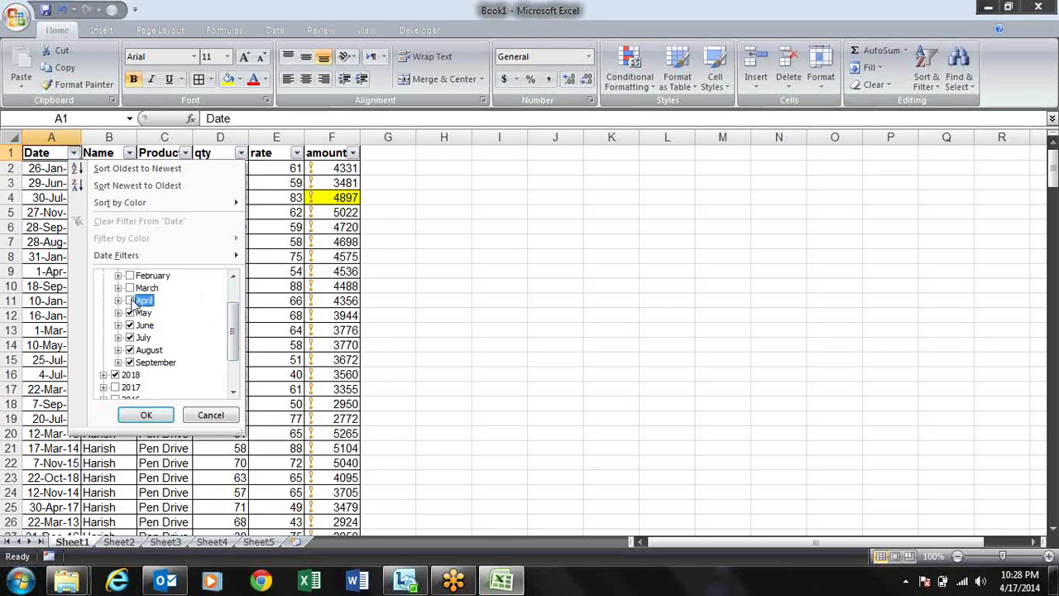
pyautogui.click(130, 313)
pyautogui.click(130, 326)
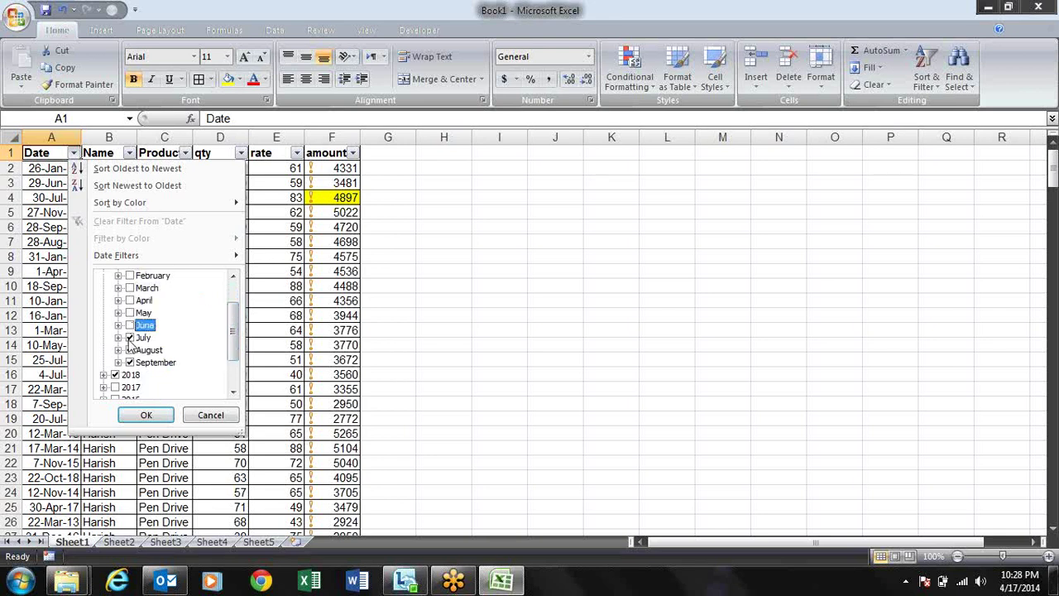
pyautogui.click(130, 338)
pyautogui.click(130, 350)
pyautogui.click(130, 363)
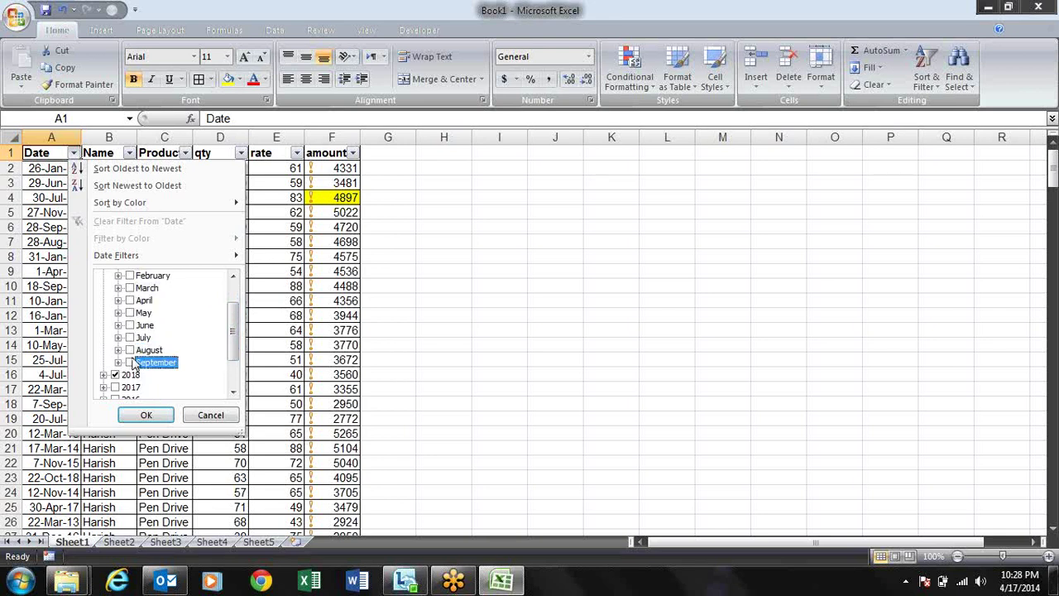
pyautogui.click(130, 288)
pyautogui.click(129, 275)
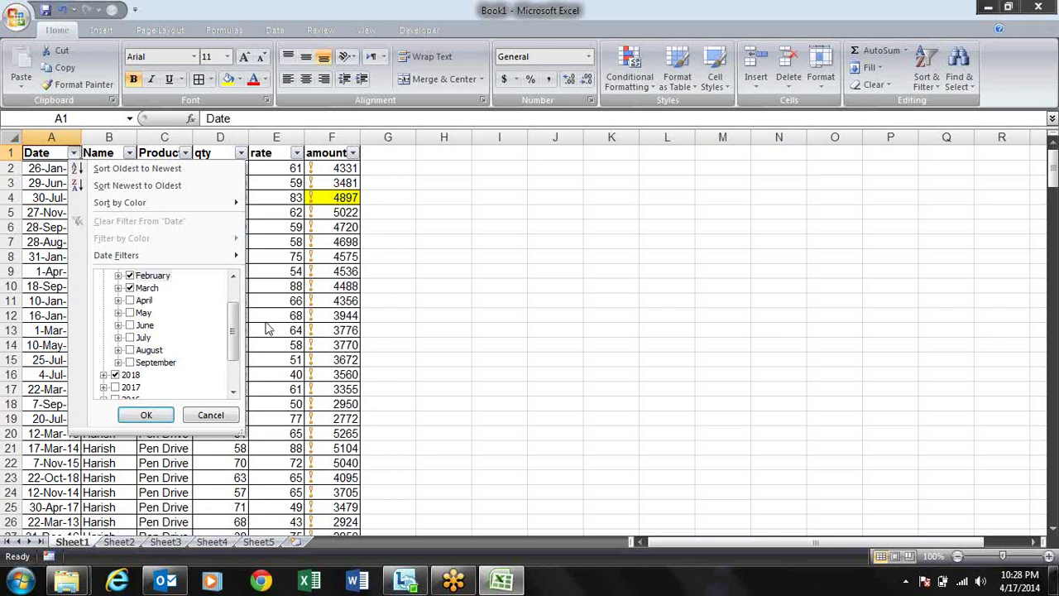
pyautogui.moveTo(234, 324); pyautogui.dragTo(234, 288)
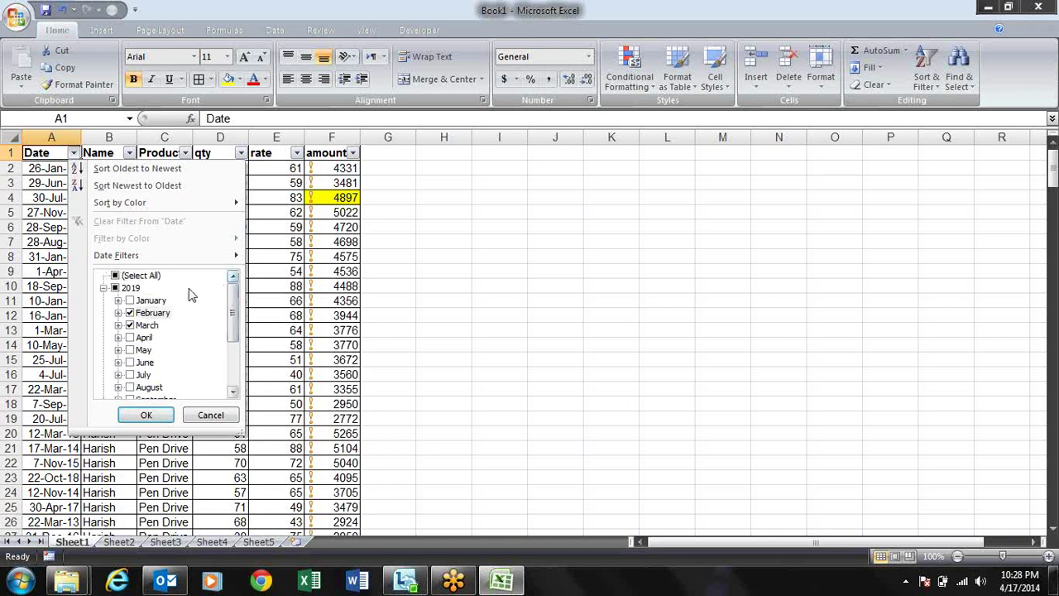
pyautogui.click(130, 300)
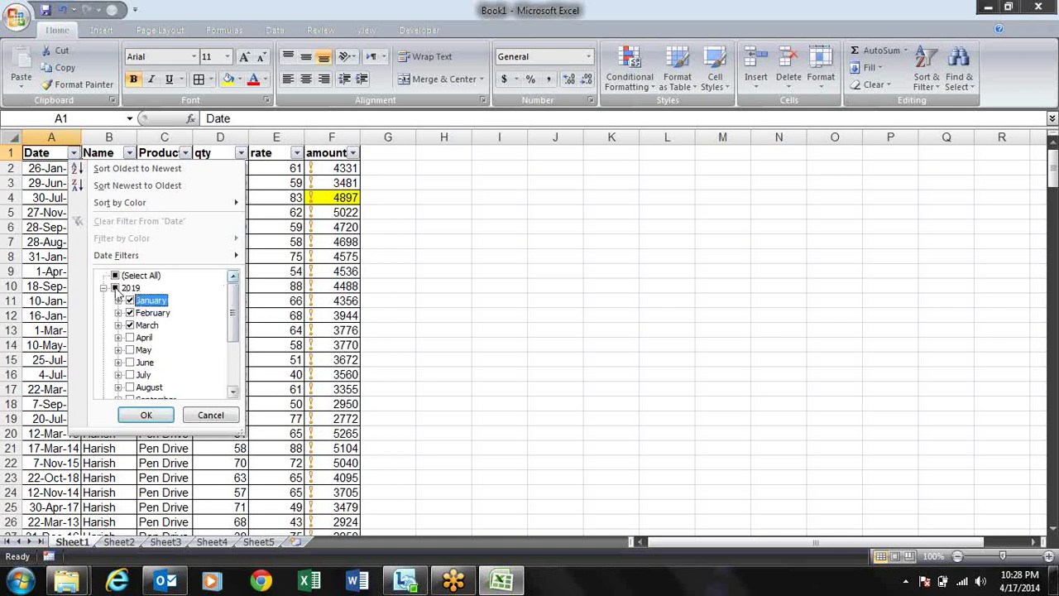
# - Untick January–March 2018 and apply the filter, showing 37 of 247 records
pyautogui.click(103, 288)
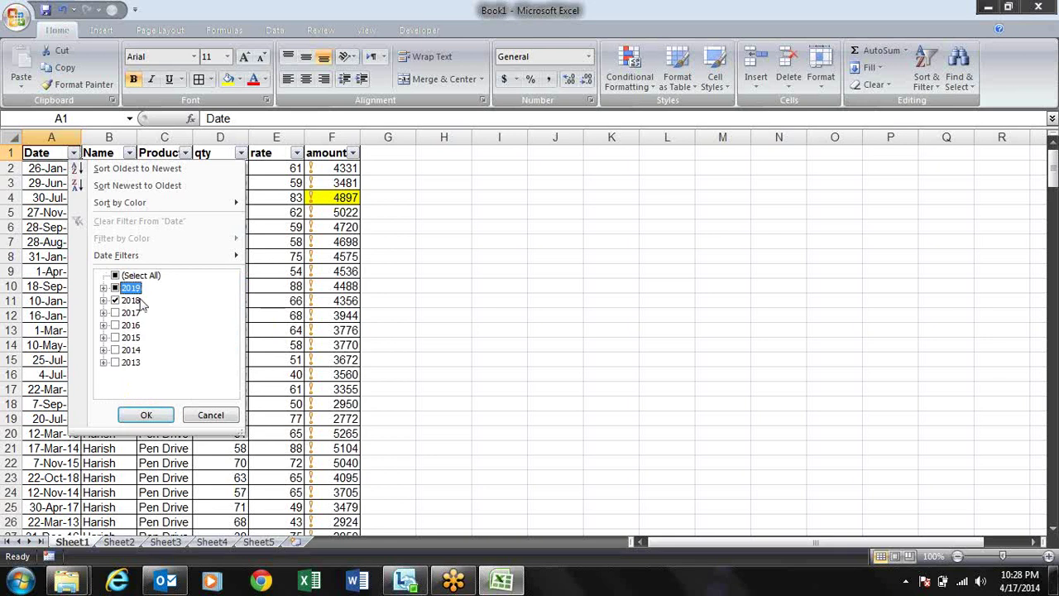
pyautogui.click(103, 301)
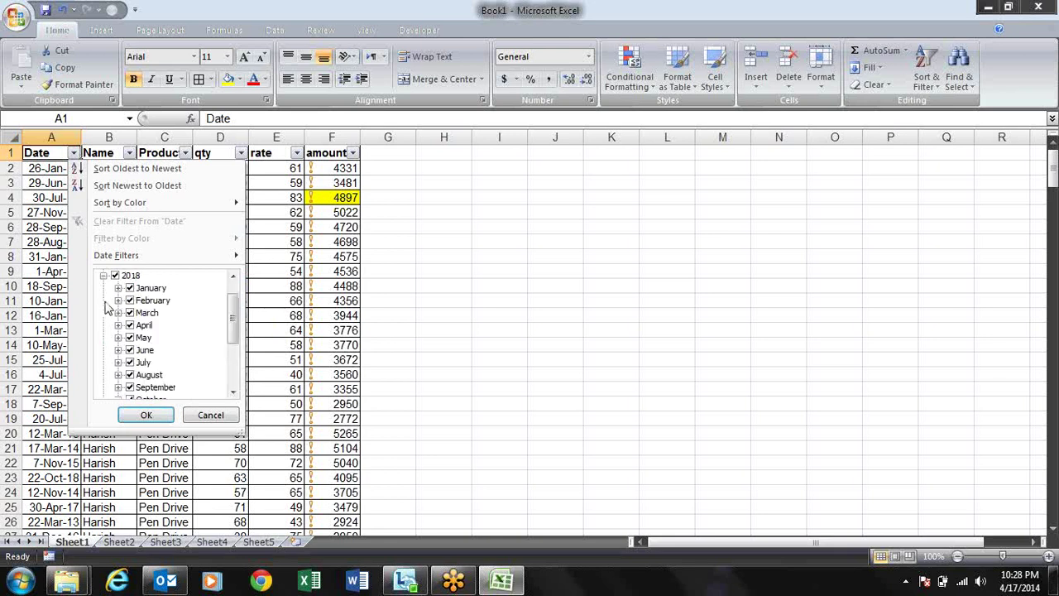
pyautogui.click(130, 288)
pyautogui.click(130, 301)
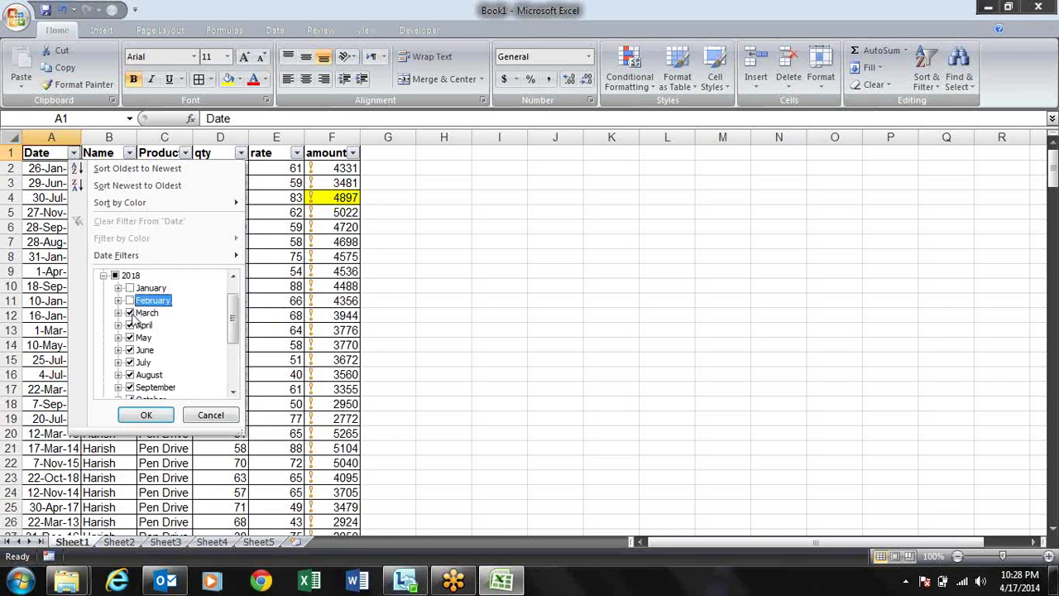
pyautogui.click(130, 313)
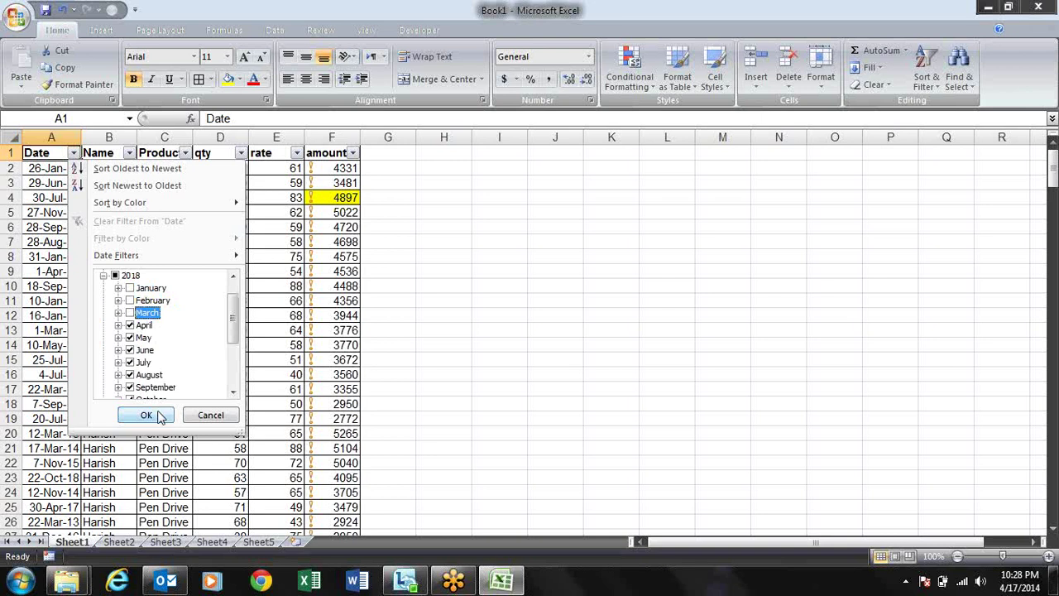
pyautogui.click(152, 423)
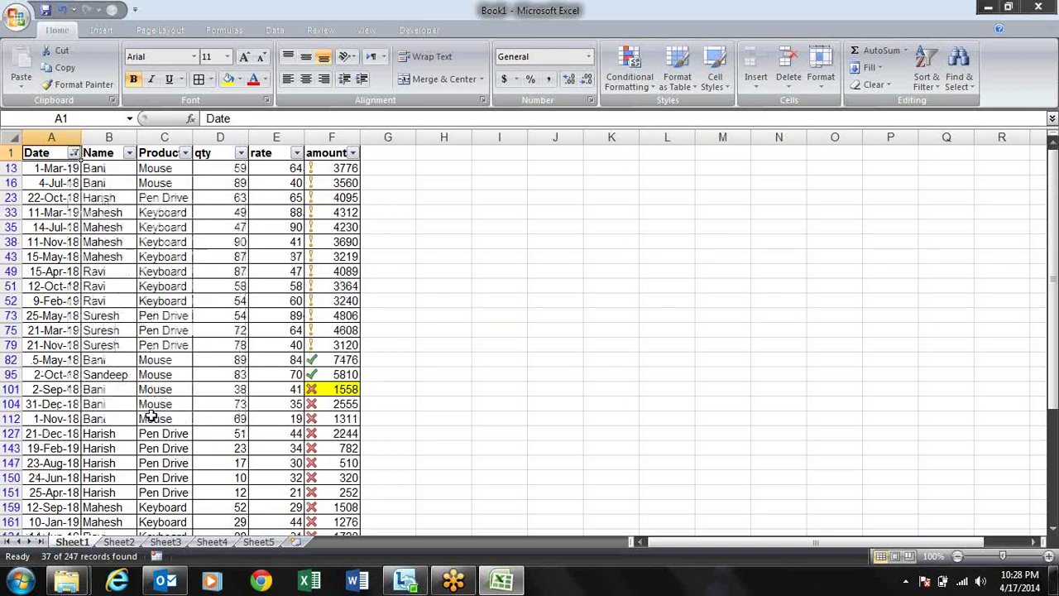
# - Close the Date filter unchanged and check the last filtered record
pyautogui.click(74, 153)
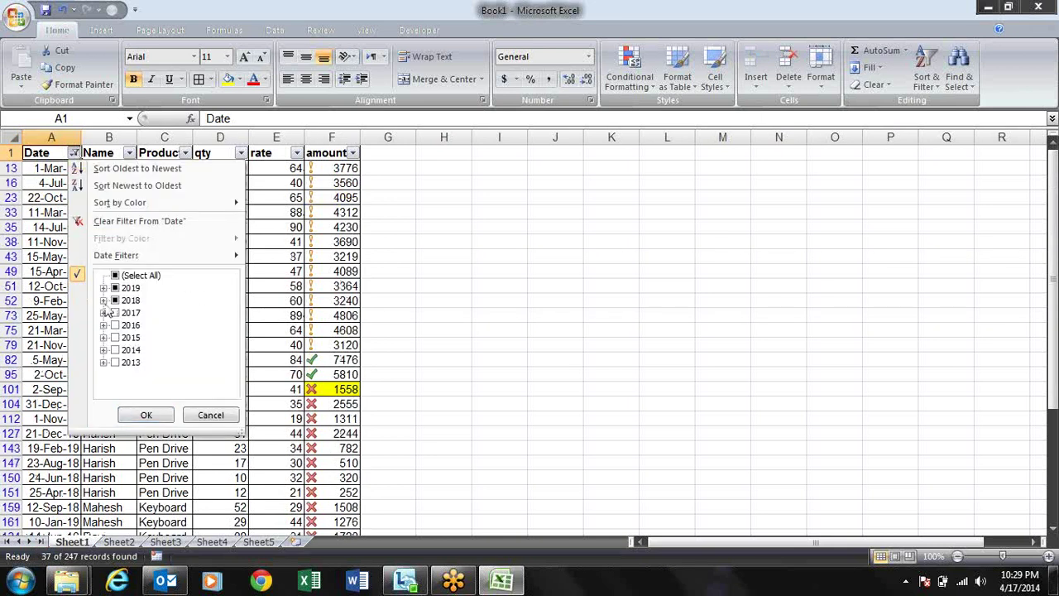
pyautogui.click(147, 414)
pyautogui.press('Down')
pyautogui.press('Down')
pyautogui.press('Down')
pyautogui.press('Down')
pyautogui.press('Down')
pyautogui.press('Down')
pyautogui.press('Down')
pyautogui.press('Down')
pyautogui.press('Down')
pyautogui.press('Down')
pyautogui.press('Down')
pyautogui.press('Down')
pyautogui.press('Down')
pyautogui.press('Down')
pyautogui.press('Down')
pyautogui.press('Down')
pyautogui.press('Down')
pyautogui.press('Down')
pyautogui.press('Down')
pyautogui.press('Down')
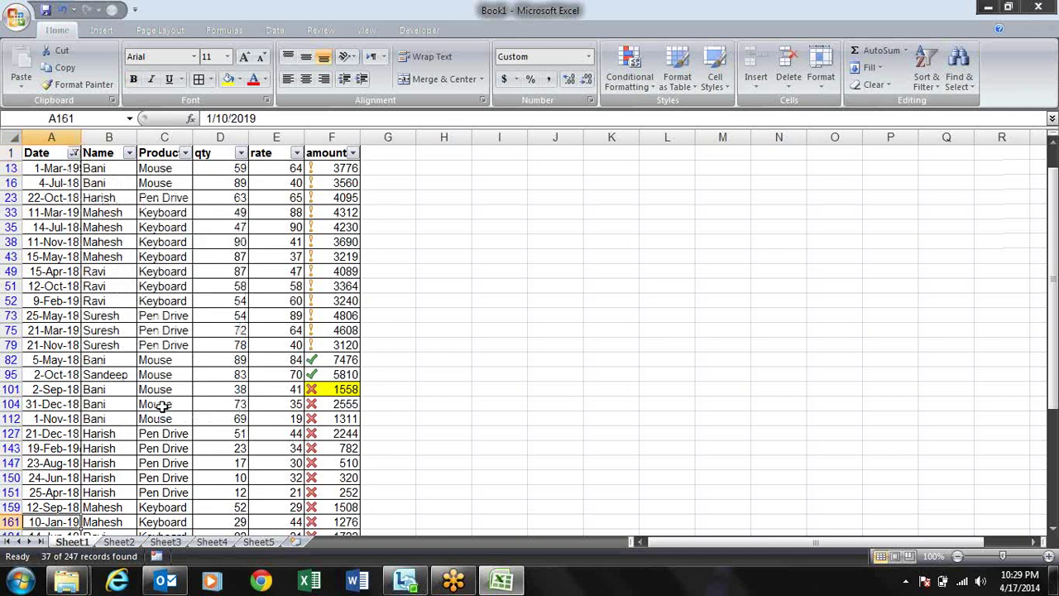
pyautogui.press('Up')
pyautogui.press('Up')
pyautogui.press('Up')
pyautogui.press('Up')
pyautogui.press('Up')
pyautogui.press('Up')
pyautogui.press('Up')
pyautogui.press('Up')
pyautogui.press('Up')
pyautogui.press('Up')
pyautogui.press('Up')
pyautogui.press('Up')
pyautogui.press('Up')
pyautogui.press('Up')
pyautogui.press('Up')
pyautogui.press('Up')
pyautogui.press('Up')
pyautogui.press('Up')
pyautogui.press('Up')
pyautogui.press('Up')
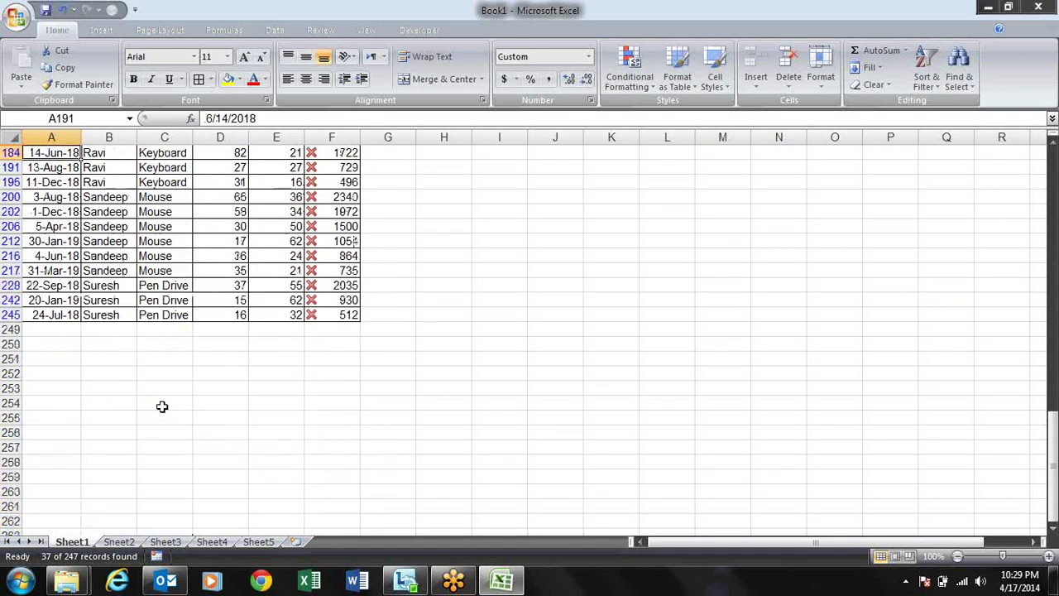
# - Re-include all dates in the Date filter so every record shows
pyautogui.hotkey('alt', 'Down')
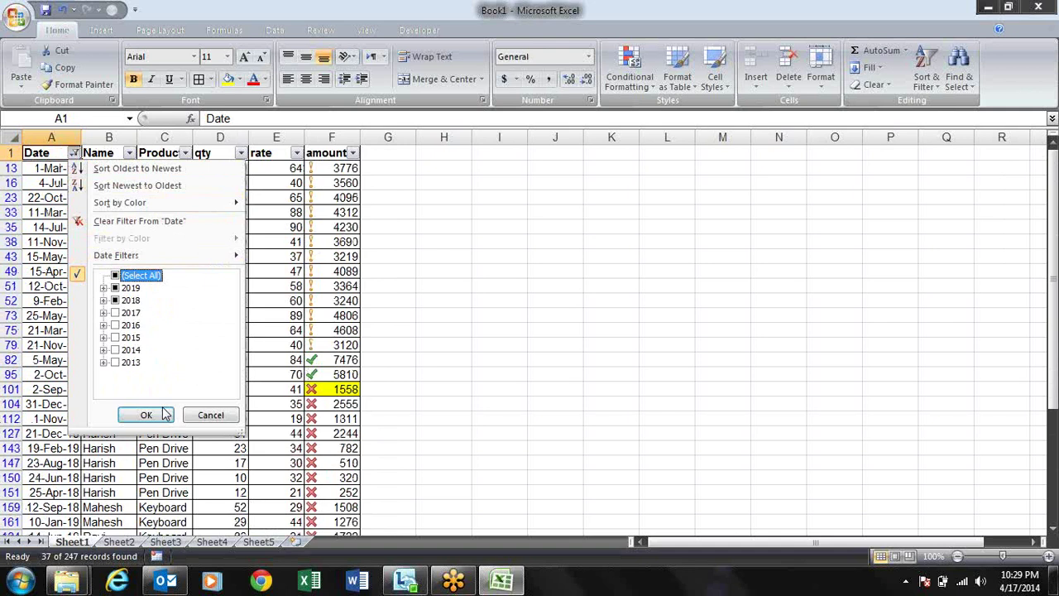
pyautogui.press('space')
pyautogui.click(145, 415)
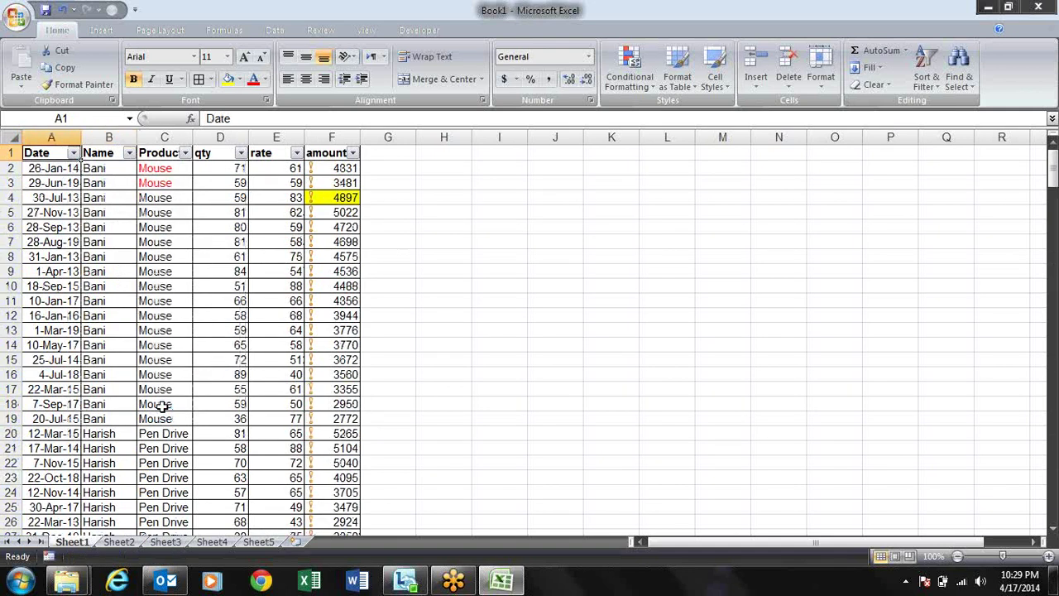
# - Reopen the Date column's filter options from the Date header
pyautogui.press('Right')
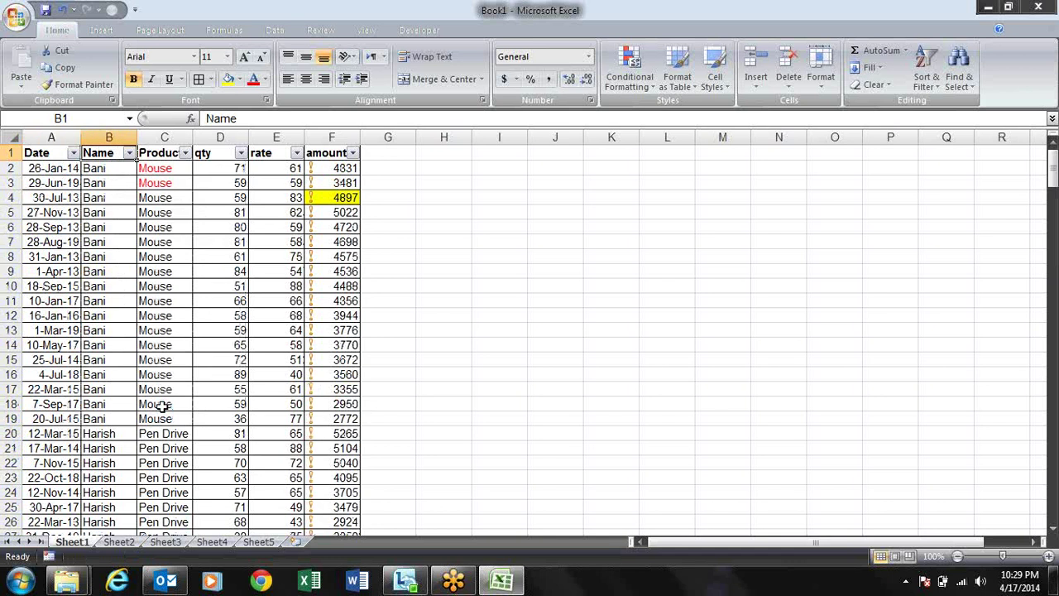
pyautogui.press('Left')
pyautogui.press('alt')
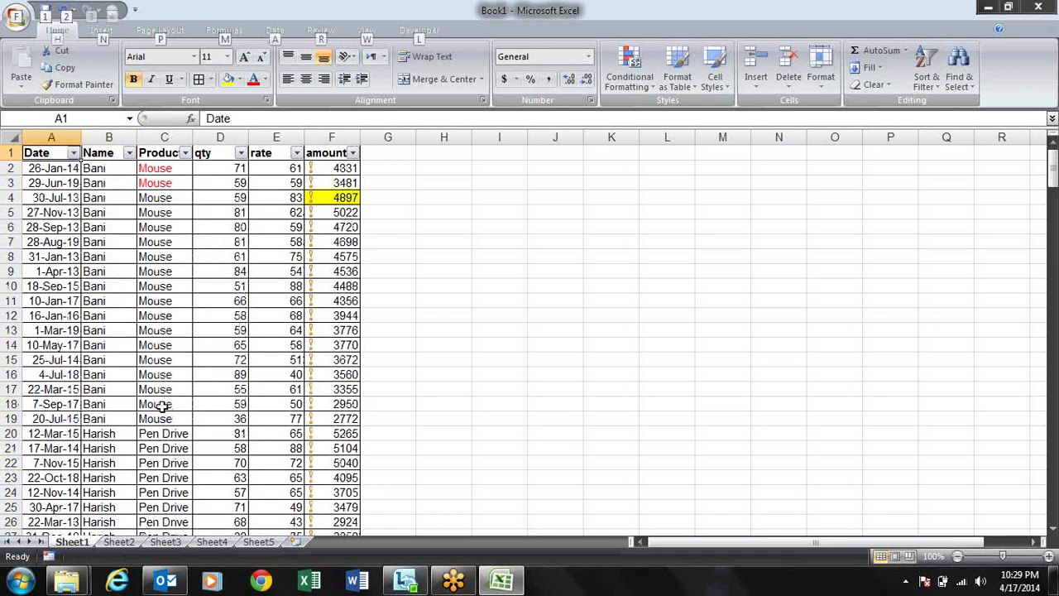
pyautogui.hotkey('alt', 'Down')
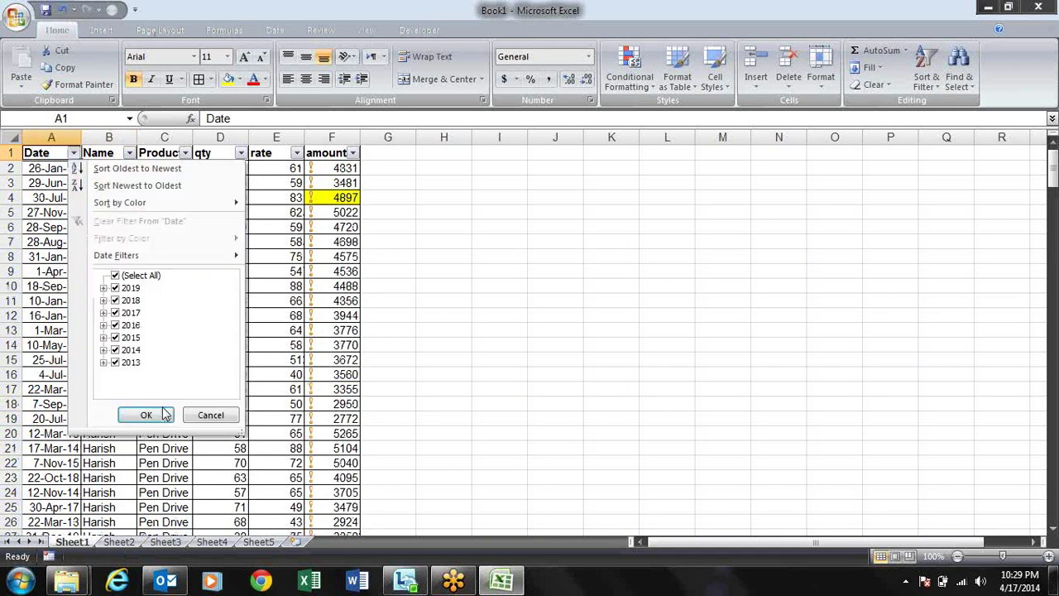
# - Navigate the Date filter menu by keyboard to the Date Filters condition list
pyautogui.press('Down')
pyautogui.press('Down')
pyautogui.press('Down')
pyautogui.press('Down')
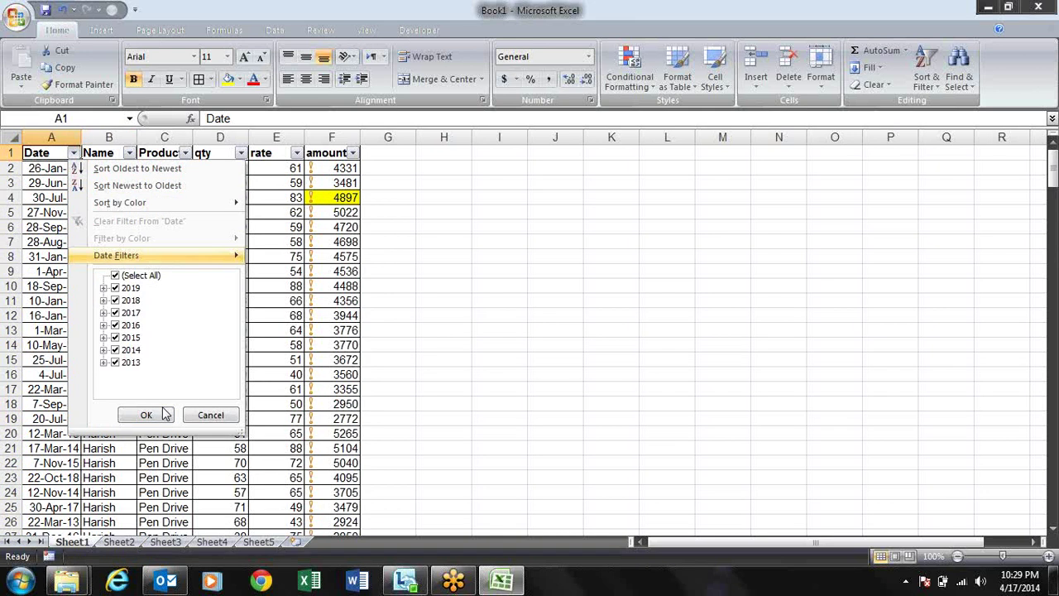
pyautogui.press('Right')
pyautogui.press('Left')
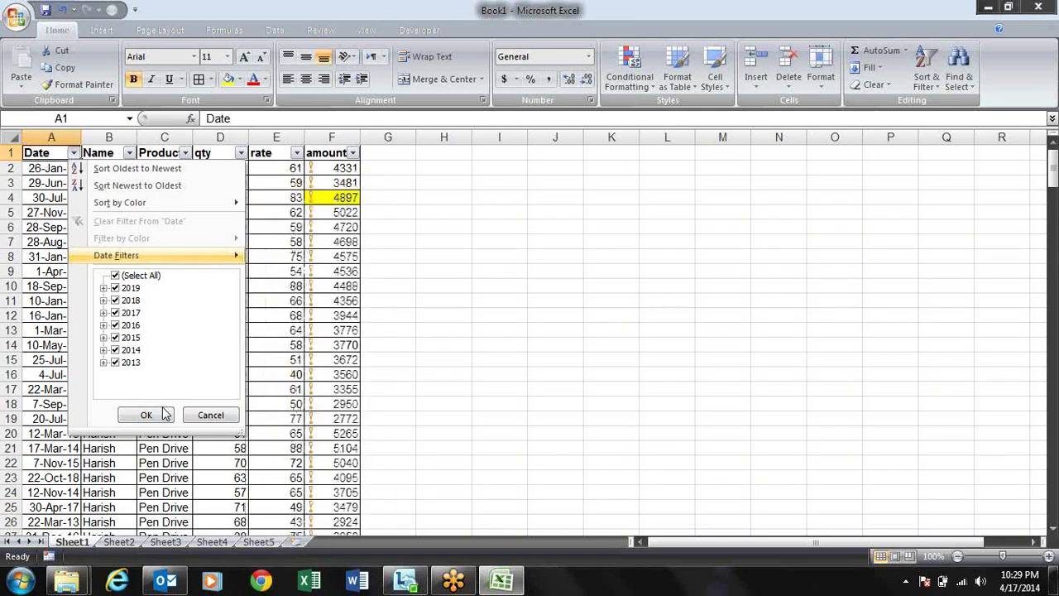
pyautogui.press('Right')
pyautogui.press('Up')
pyautogui.press('Left')
pyautogui.press('Up')
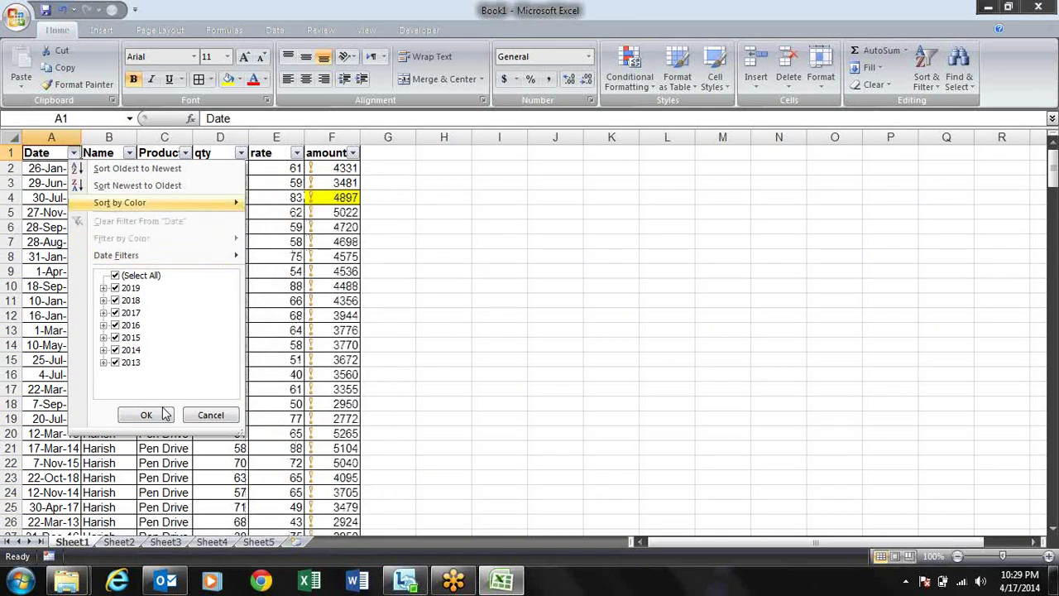
pyautogui.press('Down')
pyautogui.press('Down')
pyautogui.press('Down')
pyautogui.press('Down')
pyautogui.press('Down')
pyautogui.press('Up')
pyautogui.press('Up')
pyautogui.press('Up')
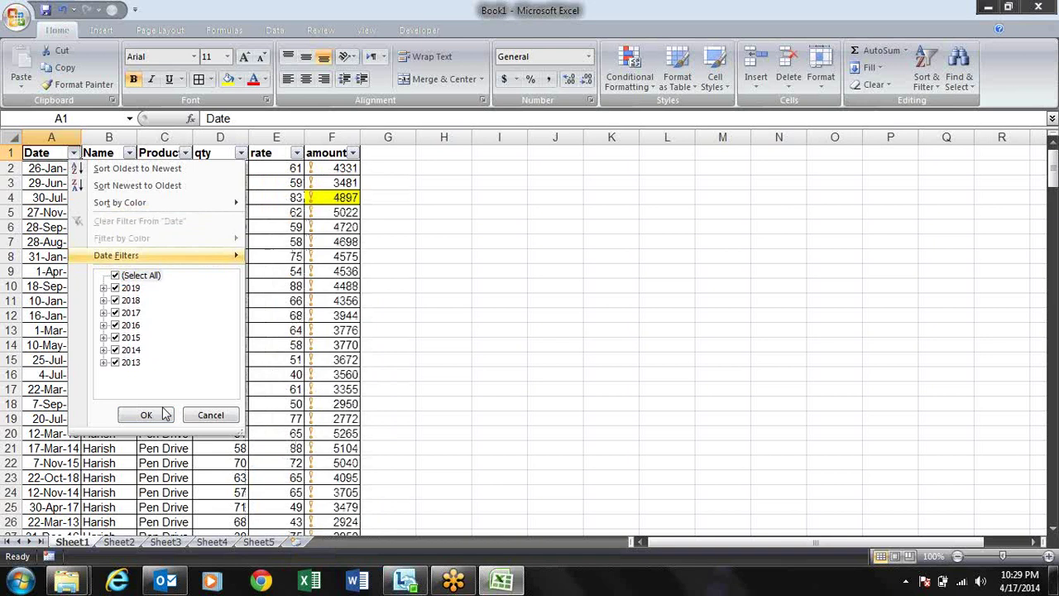
pyautogui.press('Down')
pyautogui.press('Down')
pyautogui.press('Down')
pyautogui.press('Down')
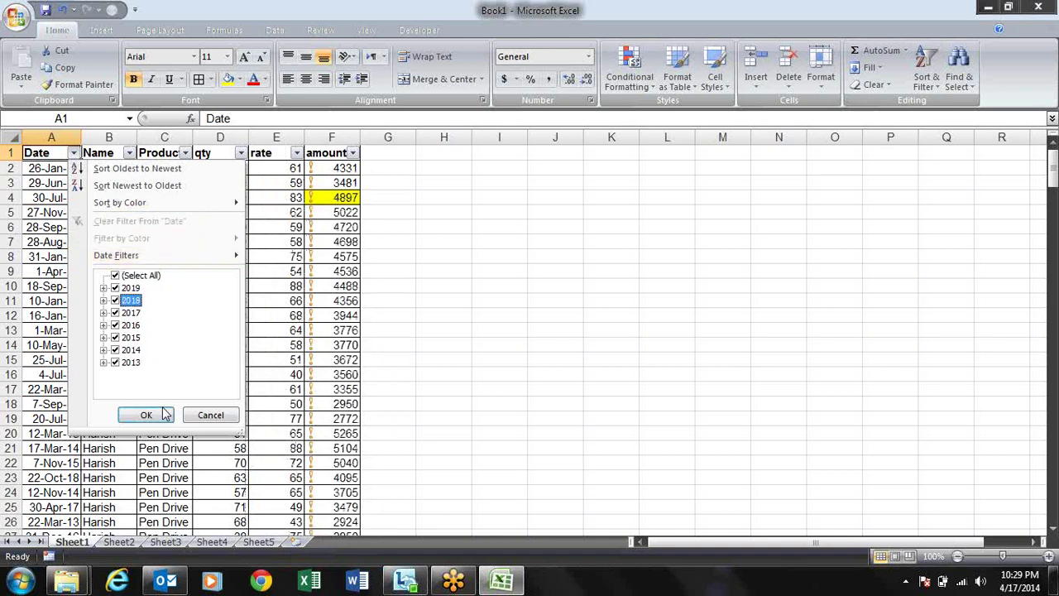
pyautogui.press('Up')
pyautogui.press('Up')
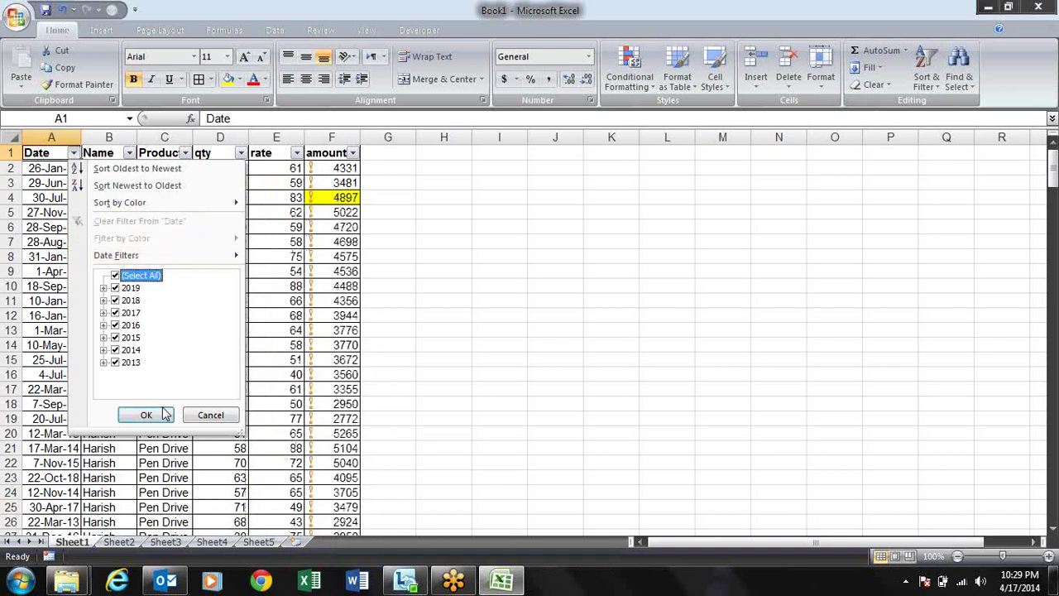
pyautogui.press('Up')
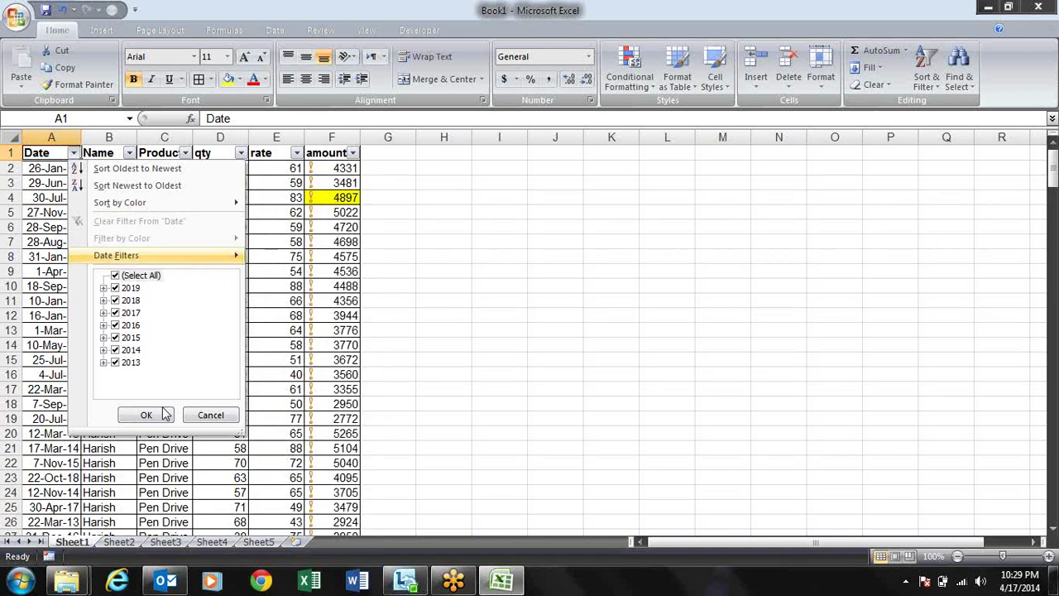
pyautogui.press('Right')
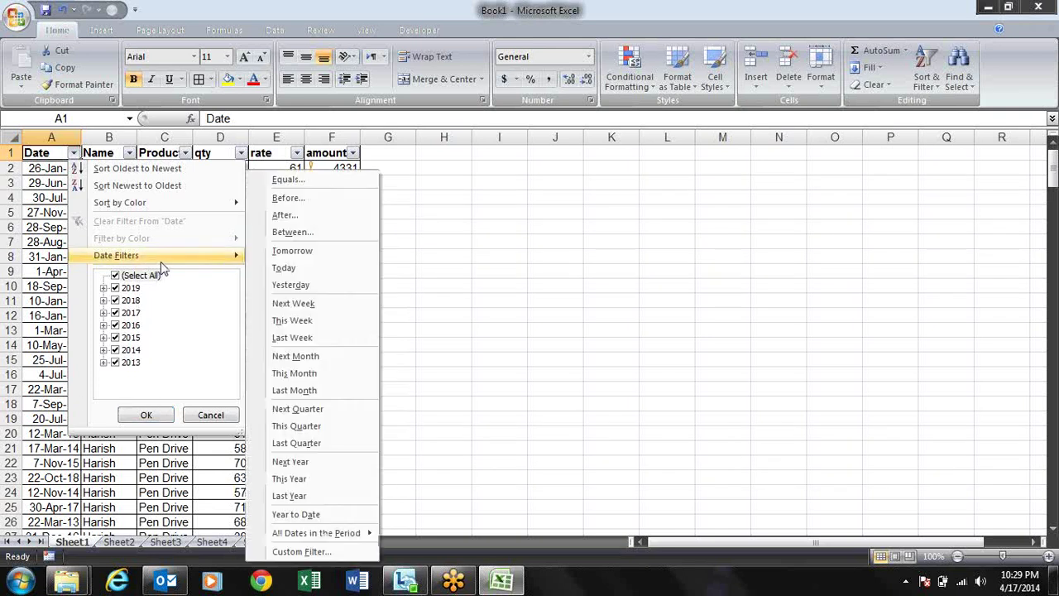
# - Filter Date to equal 20-Jan-19, leaving 1 of 247 records
pyautogui.click(296, 181)
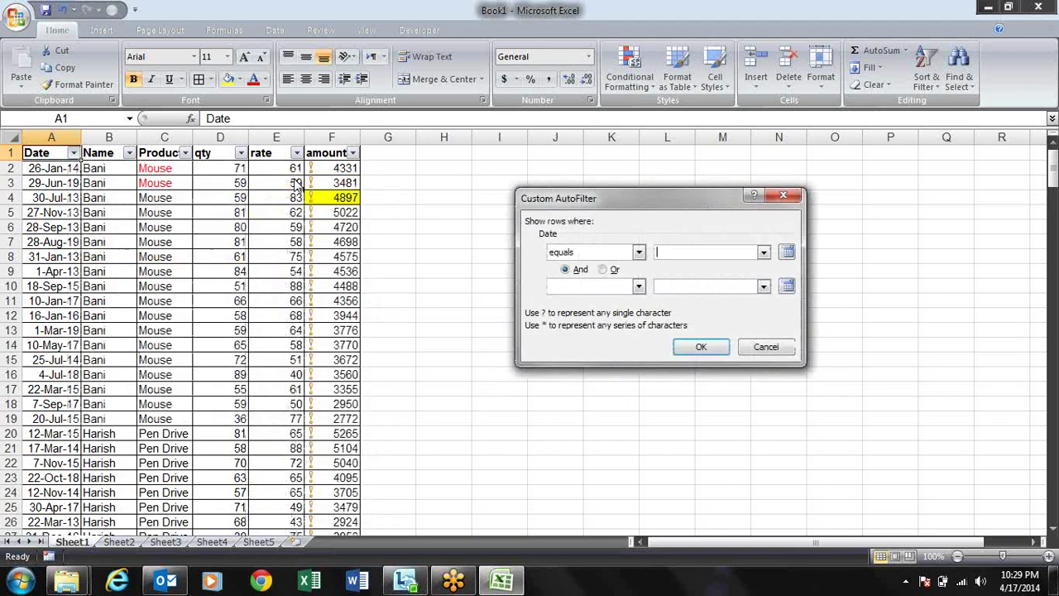
pyautogui.moveTo(646, 205); pyautogui.dragTo(436, 226)
pyautogui.click(553, 275)
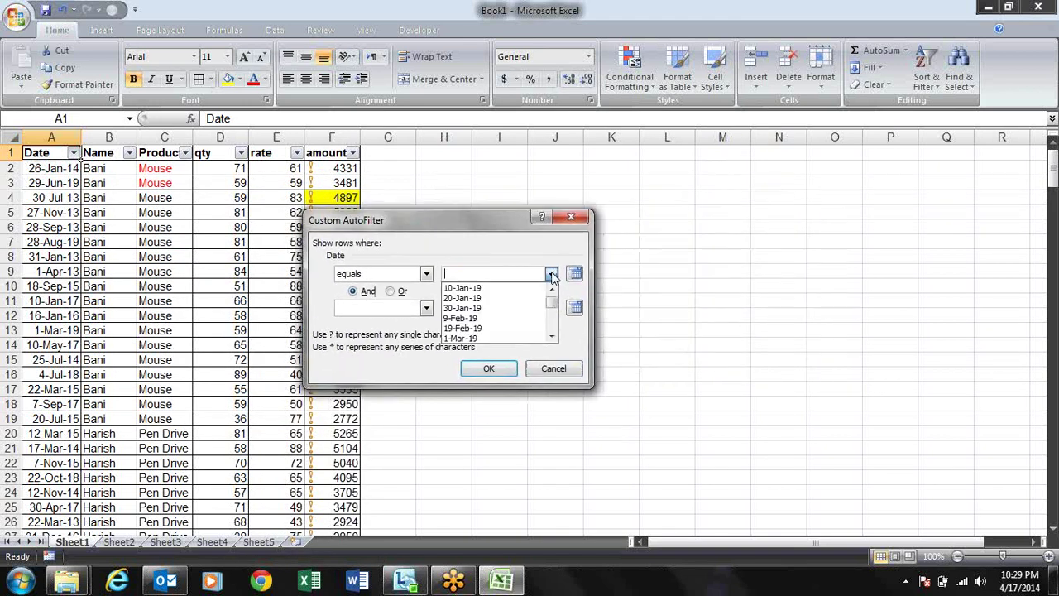
pyautogui.click(517, 307)
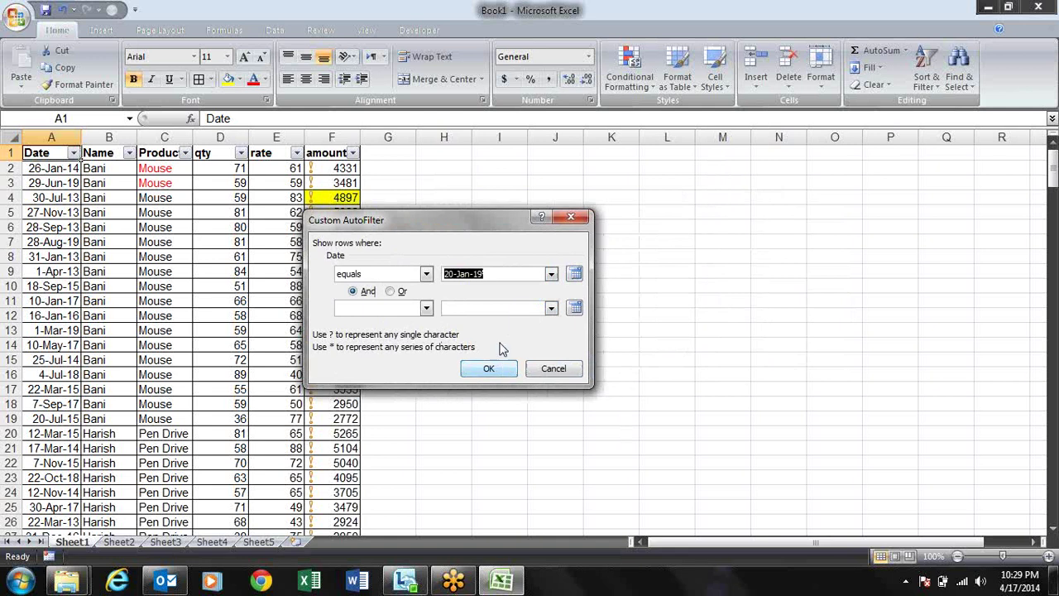
pyautogui.click(509, 370)
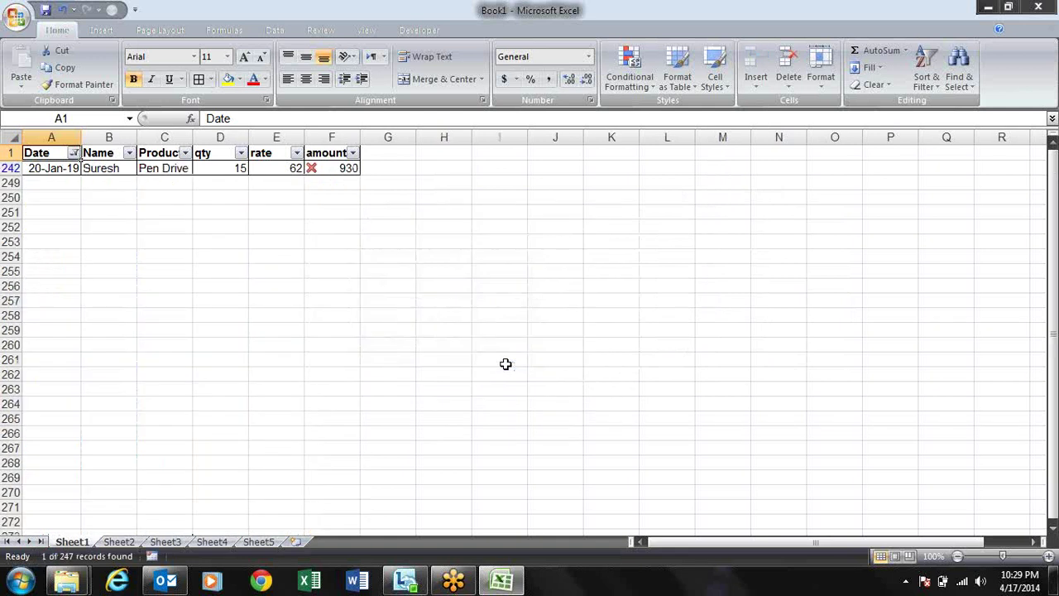
# - Filter Date to before 1-jan-2014, showing 37 records, all dated 2013
pyautogui.hotkey('alt', 'Down')
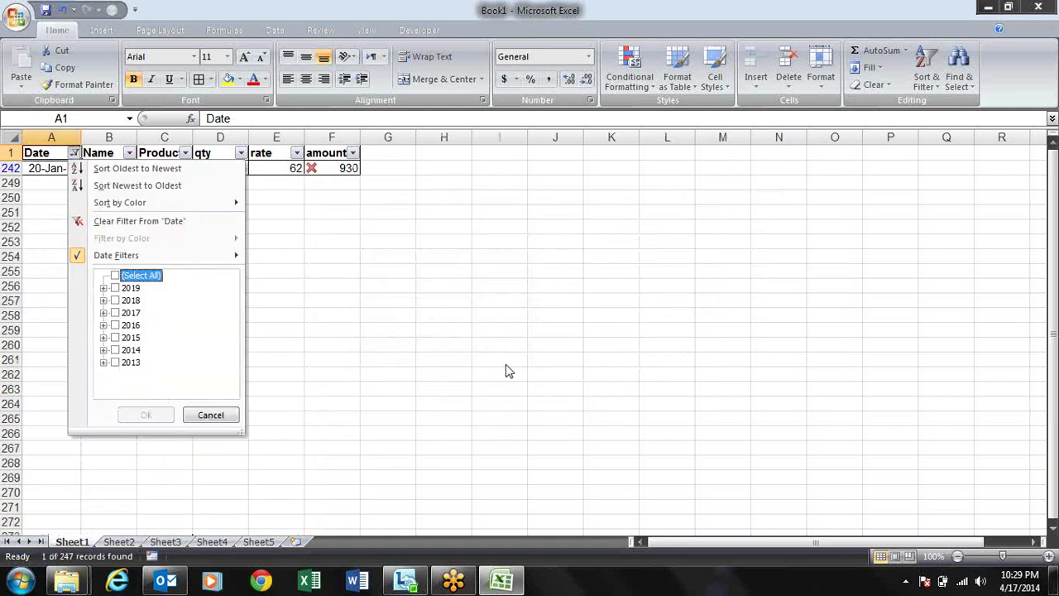
pyautogui.moveTo(213, 258)
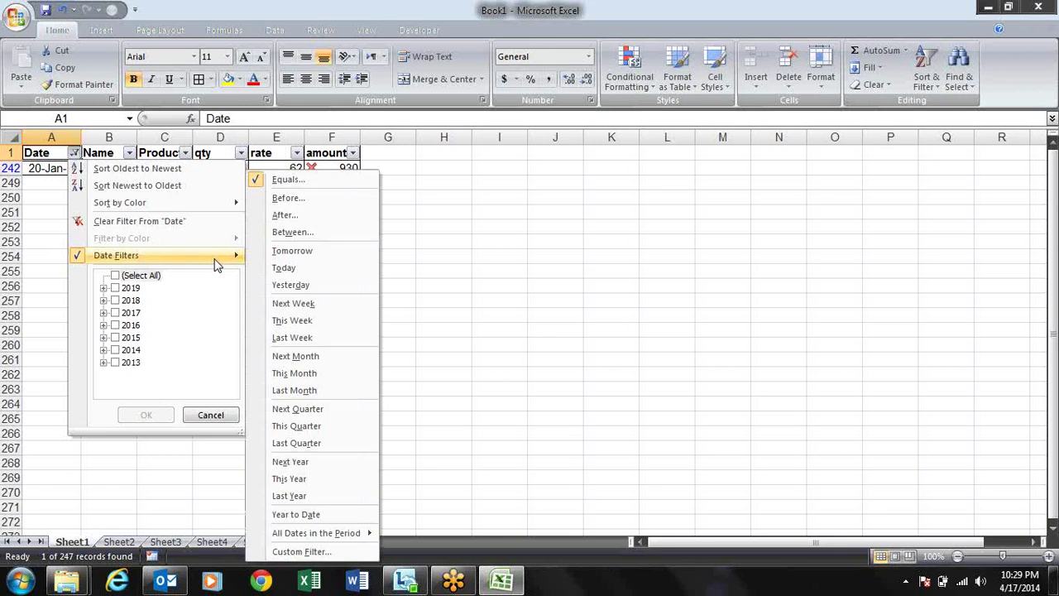
pyautogui.click(291, 199)
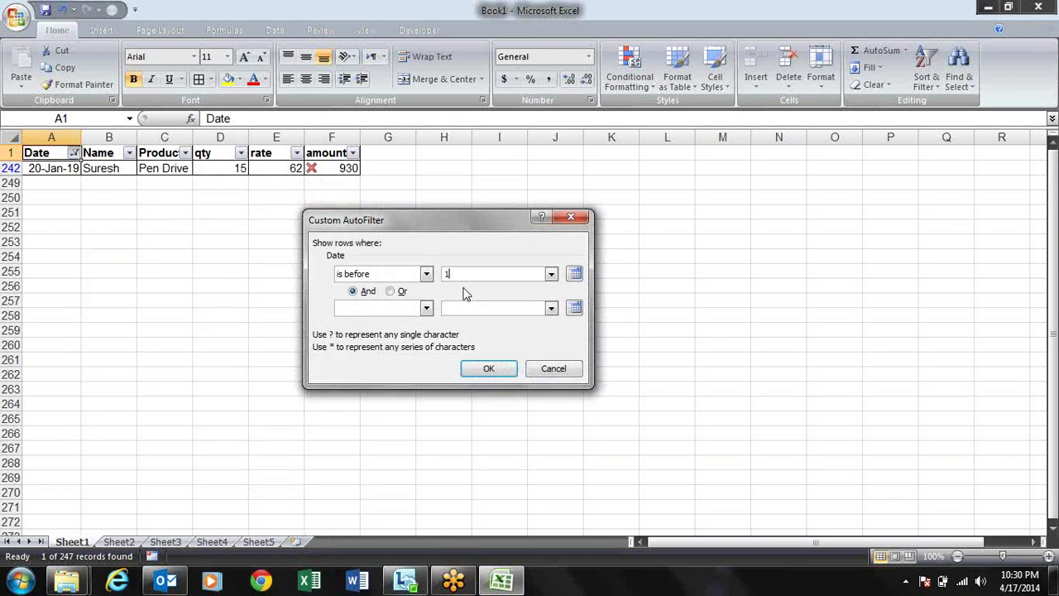
pyautogui.write('jan-2011')
pyautogui.press('BackSpace')
pyautogui.click(505, 370)
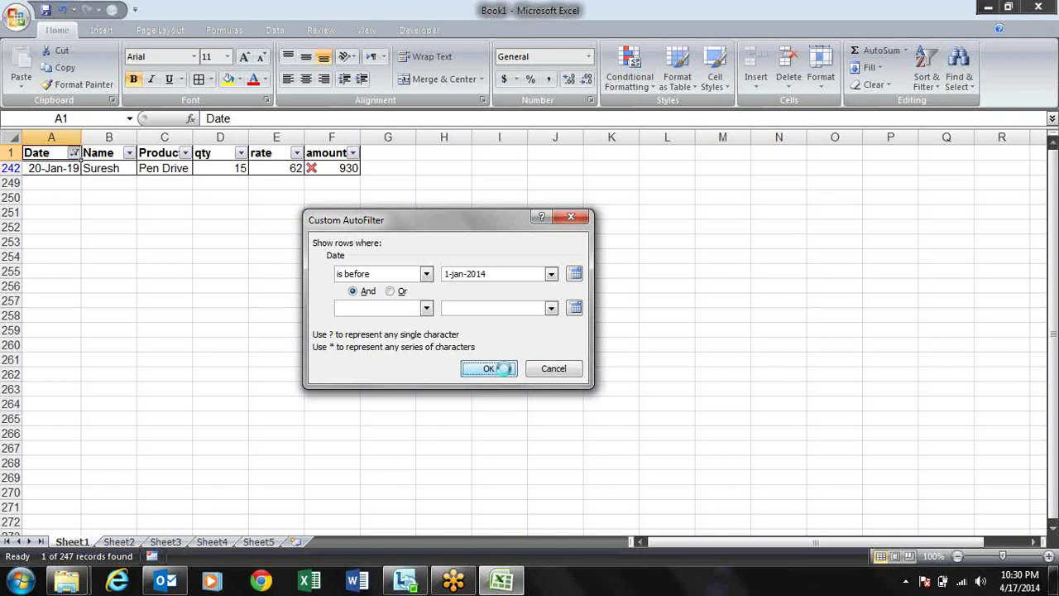
pyautogui.hotkey('ctrl', 'Down')
pyautogui.hotkey('ctrl', 'Down')
pyautogui.hotkey('ctrl', 'Down')
pyautogui.hotkey('ctrl', 'Down')
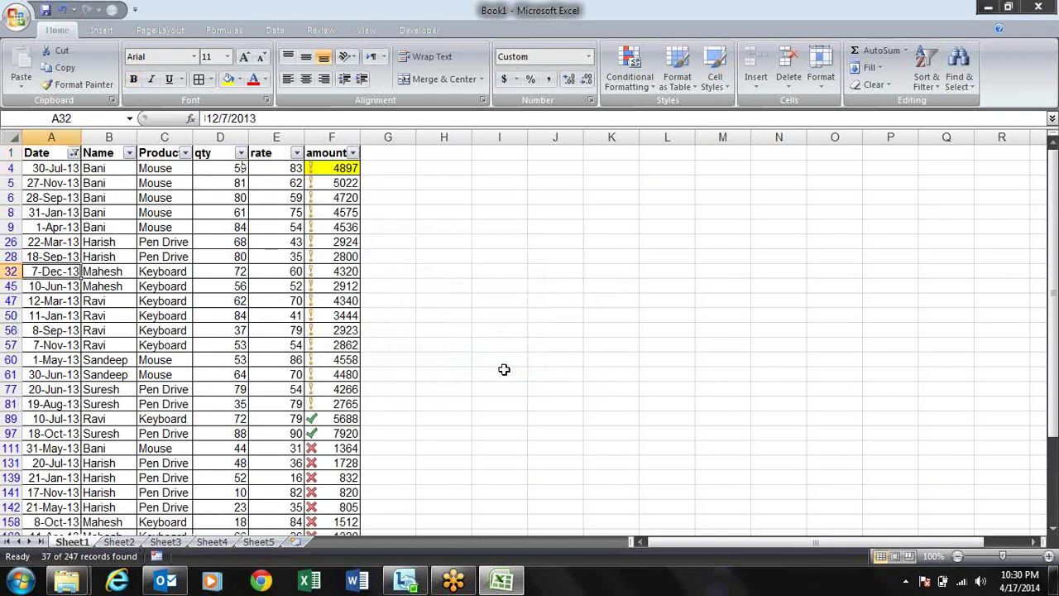
# - Filter Date to after 20-Jan-19, leaving 25 of 247 records from 2019
pyautogui.press('Down')
pyautogui.press('Down')
pyautogui.press('Down')
pyautogui.press('Down')
pyautogui.press('Up')
pyautogui.press('Up')
pyautogui.press('Up')
pyautogui.press('Up')
pyautogui.press('Up')
pyautogui.press('Up')
pyautogui.press('Up')
pyautogui.press('Up')
pyautogui.press('Up')
pyautogui.press('Up')
pyautogui.press('Up')
pyautogui.press('Up')
pyautogui.press('Up')
pyautogui.press('Up')
pyautogui.press('Up')
pyautogui.press('Up')
pyautogui.press('Up')
pyautogui.press('Up')
pyautogui.press('Up')
pyautogui.press('Up')
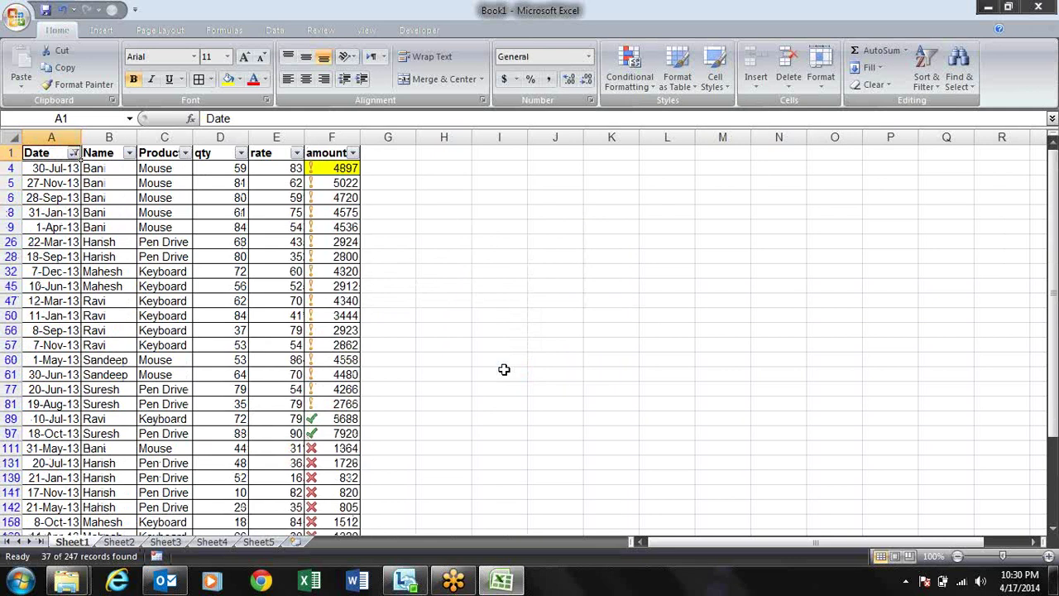
pyautogui.hotkey('alt', 'Down')
pyautogui.press('Down')
pyautogui.press('Down')
pyautogui.press('Down')
pyautogui.press('Down')
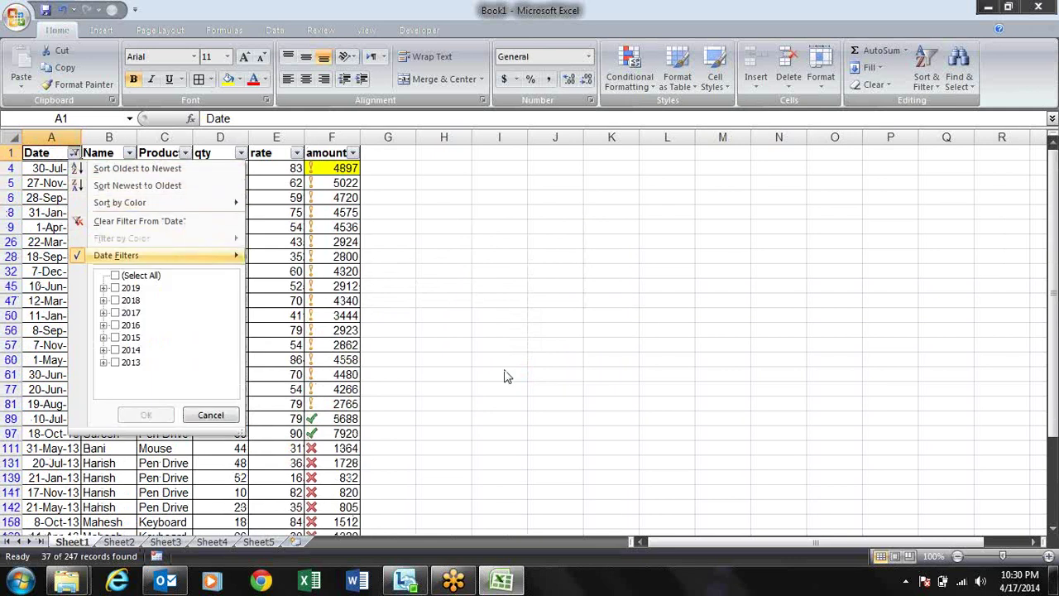
pyautogui.press('Right')
pyautogui.press('Down')
pyautogui.press('Down')
pyautogui.press('Down')
pyautogui.press('Up')
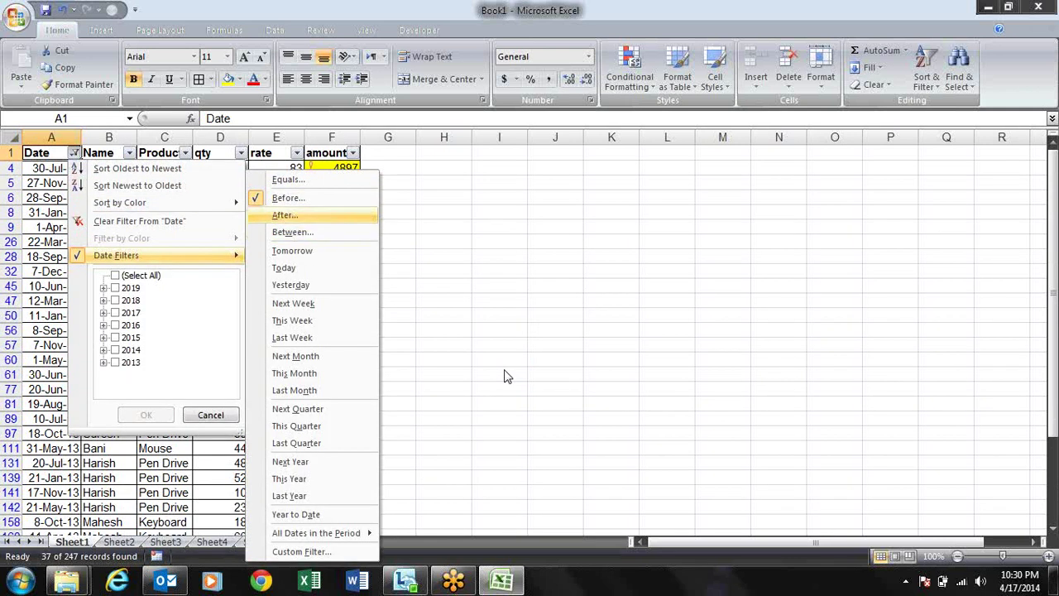
pyautogui.press('Return')
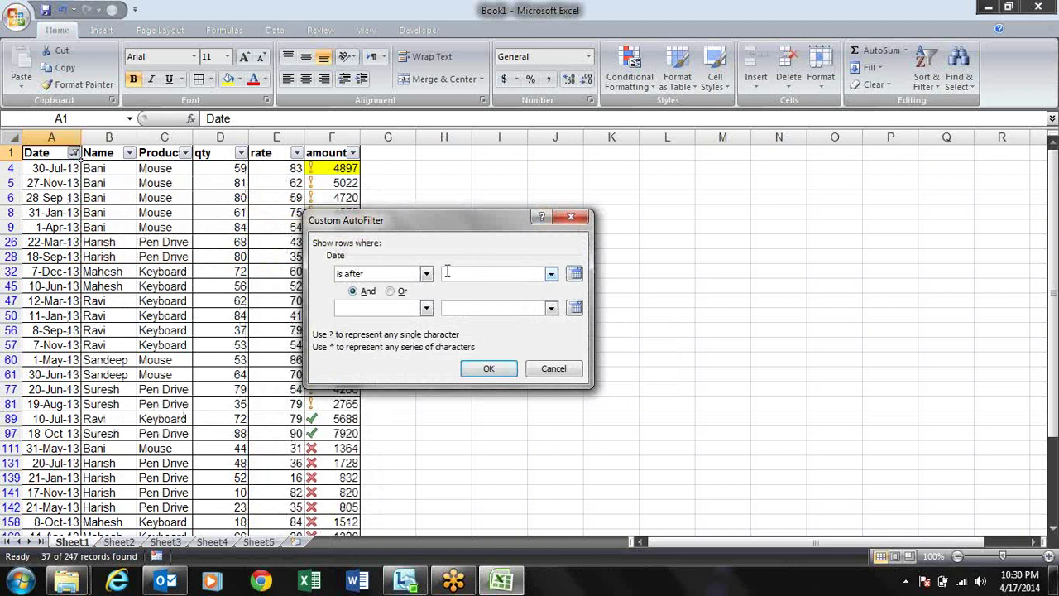
pyautogui.click(551, 274)
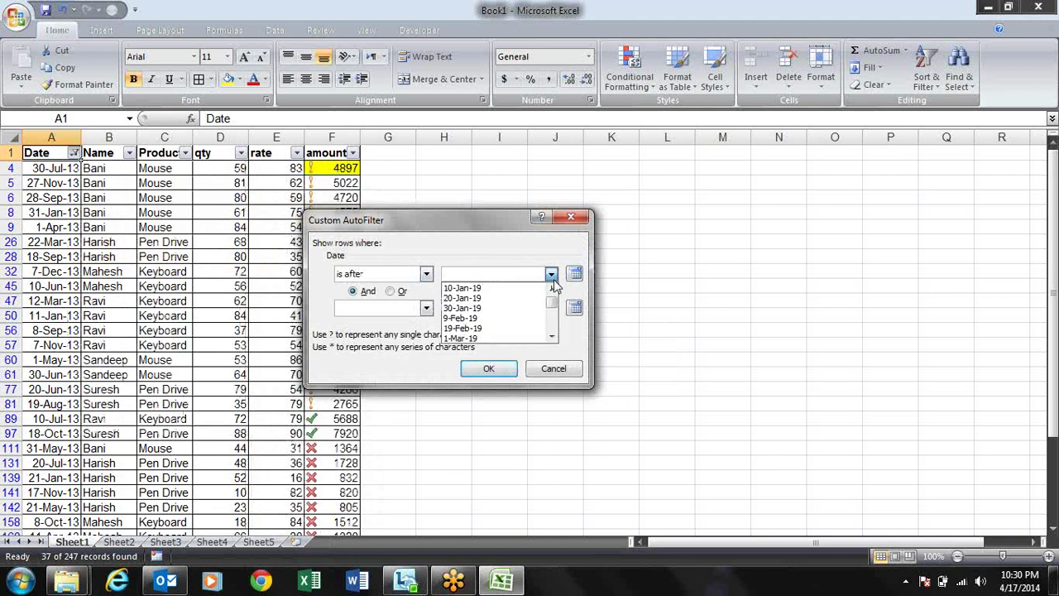
pyautogui.press('Return')
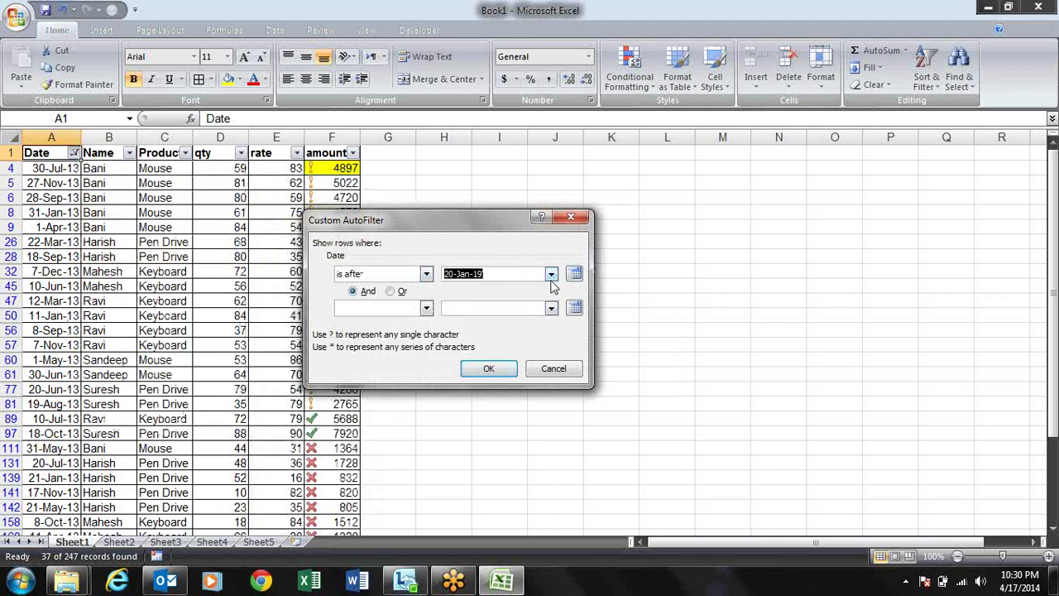
pyautogui.click(491, 367)
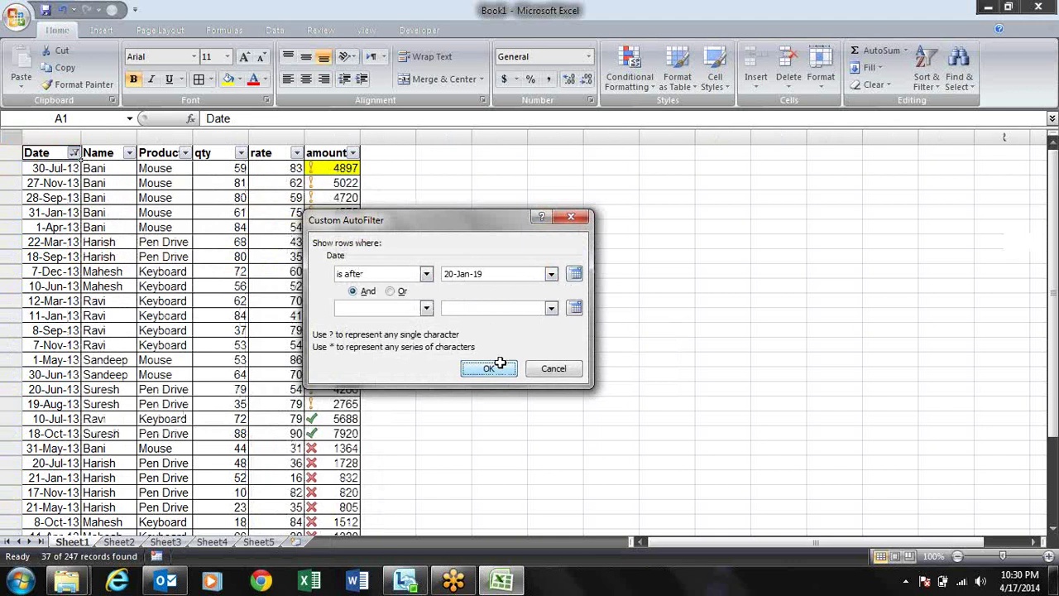
pyautogui.press('Down')
pyautogui.press('Down')
pyautogui.press('Down')
pyautogui.press('Down')
pyautogui.press('Down')
pyautogui.press('Down')
pyautogui.press('Down')
pyautogui.press('Down')
pyautogui.press('Down')
pyautogui.press('Down')
pyautogui.press('Down')
pyautogui.press('Down')
pyautogui.press('Down')
pyautogui.press('Down')
pyautogui.press('Down')
pyautogui.press('Down')
pyautogui.press('Down')
pyautogui.press('Down')
pyautogui.press('Down')
pyautogui.press('Down')
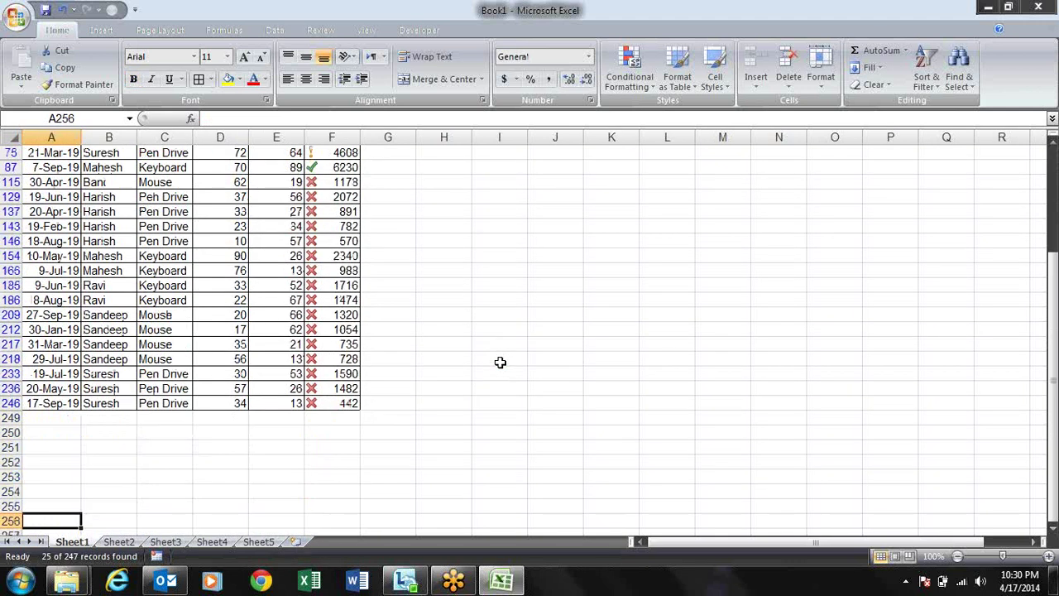
pyautogui.press('Up')
pyautogui.press('Up')
pyautogui.press('Up')
pyautogui.press('Up')
pyautogui.press('Up')
pyautogui.press('Up')
pyautogui.press('Up')
pyautogui.press('Up')
pyautogui.press('Up')
pyautogui.press('Up')
pyautogui.press('Up')
pyautogui.press('Up')
pyautogui.press('Up')
pyautogui.press('Up')
pyautogui.press('Up')
pyautogui.press('Up')
pyautogui.press('Up')
pyautogui.press('Up')
pyautogui.press('Up')
pyautogui.press('Up')
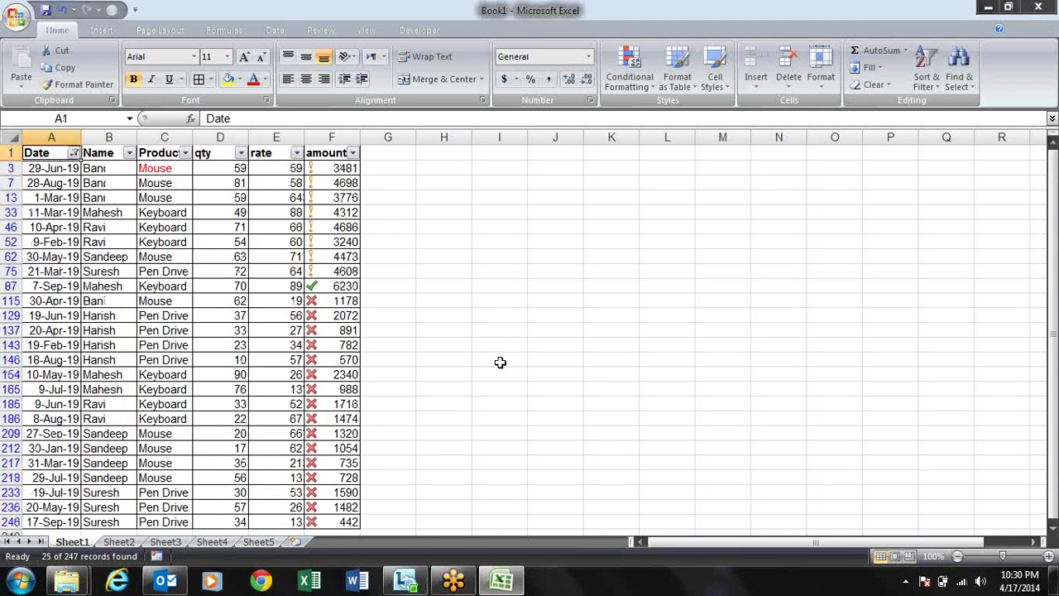
# - Filter Date between 1-Jan-14 and 1-apr-14, showing 9 of 247 records
pyautogui.hotkey('alt', 'Down')
pyautogui.press('Down')
pyautogui.press('Down')
pyautogui.press('Down')
pyautogui.press('Down')
pyautogui.press('Down')
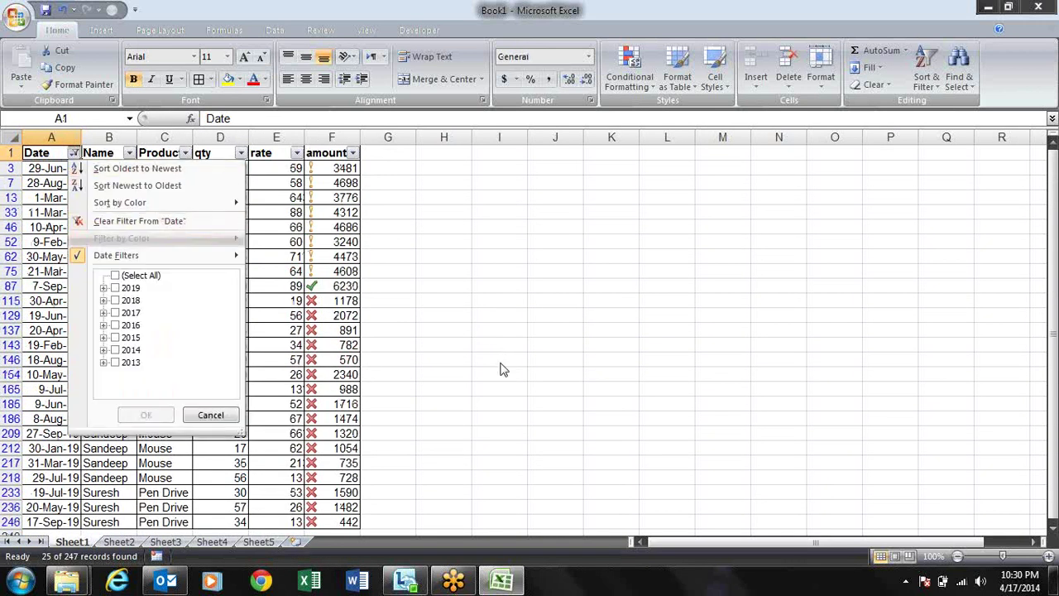
pyautogui.press('Right')
pyautogui.press('Down')
pyautogui.press('Down')
pyautogui.press('Down')
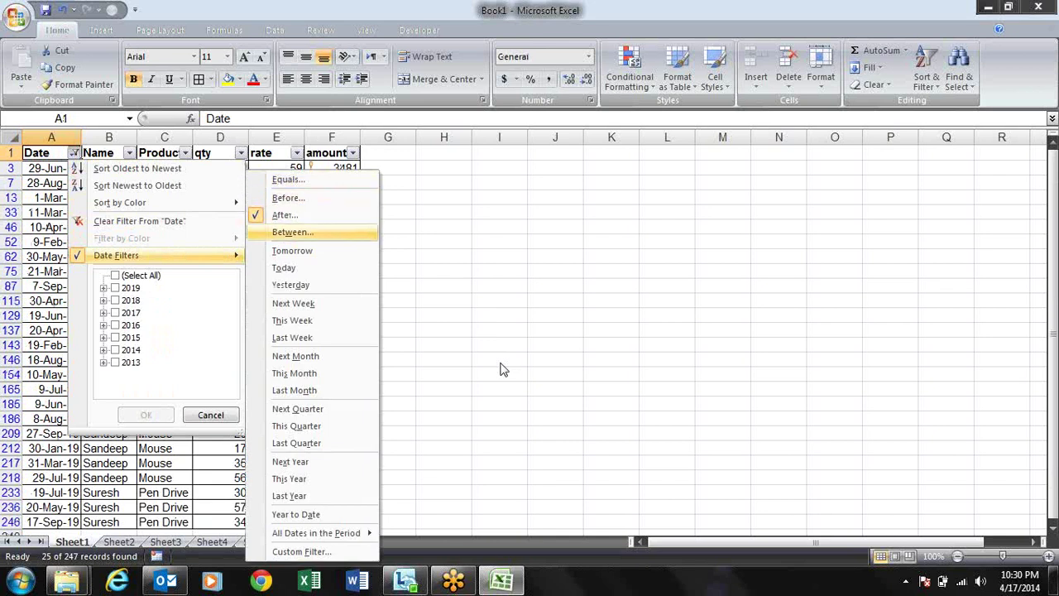
pyautogui.press('Return')
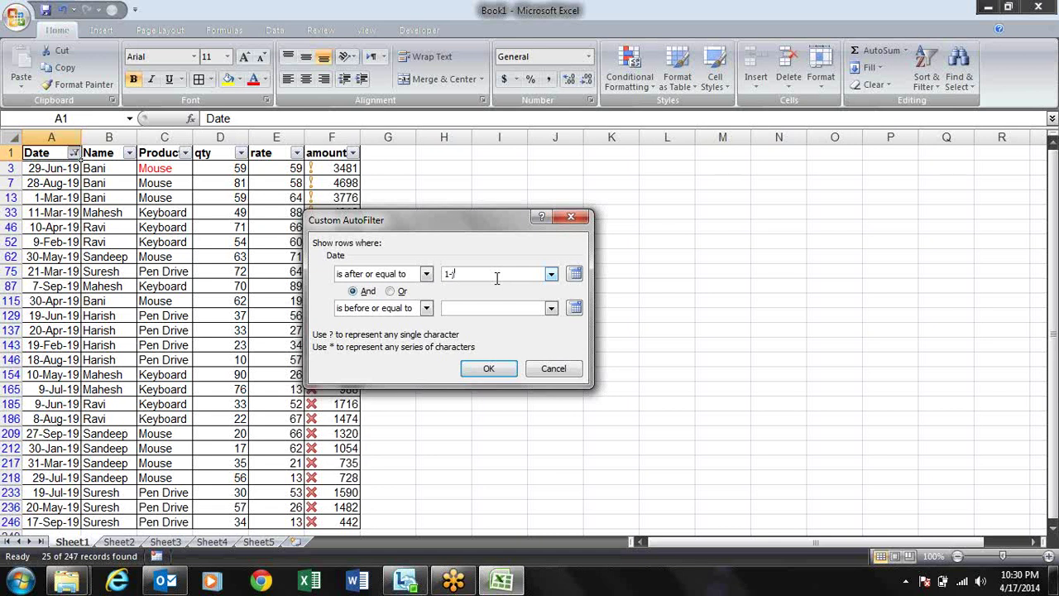
pyautogui.write('1-Jan-15')
pyautogui.press('BackSpace')
pyautogui.press('BackSpace')
pyautogui.press('Tab')
pyautogui.press('Tab')
pyautogui.press('Tab')
pyautogui.press('Tab')
pyautogui.write('1-apr-14')
pyautogui.press('Return')
pyautogui.press('Down')
pyautogui.press('Down')
pyautogui.press('Down')
pyautogui.press('Down')
pyautogui.press('Down')
pyautogui.press('Down')
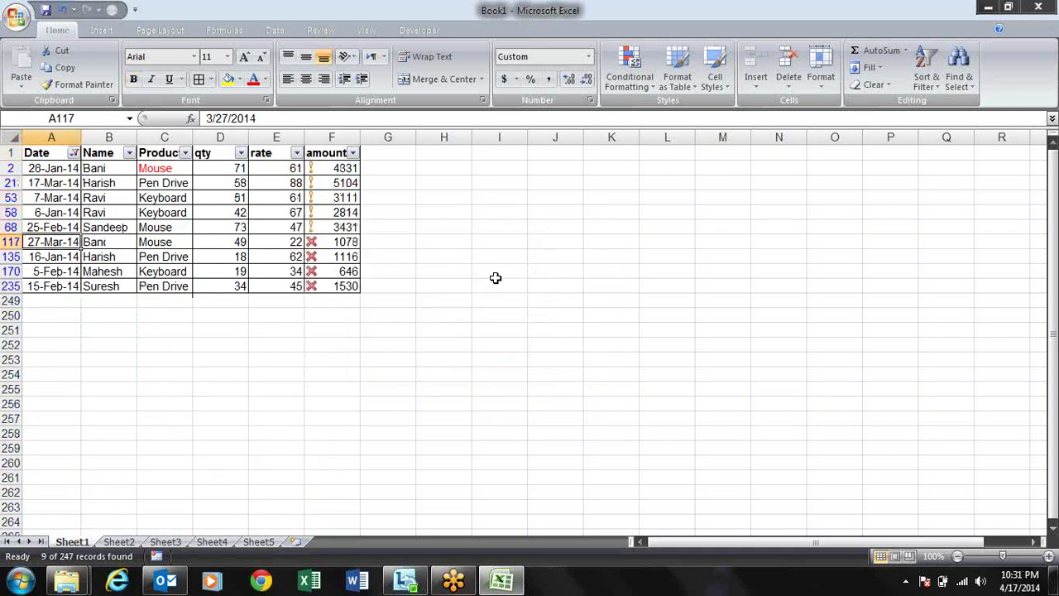
pyautogui.press('Up')
pyautogui.press('Up')
pyautogui.press('Up')
pyautogui.press('Up')
pyautogui.press('Up')
pyautogui.press('Up')
pyautogui.hotkey('alt', 'Down')
pyautogui.press('Down')
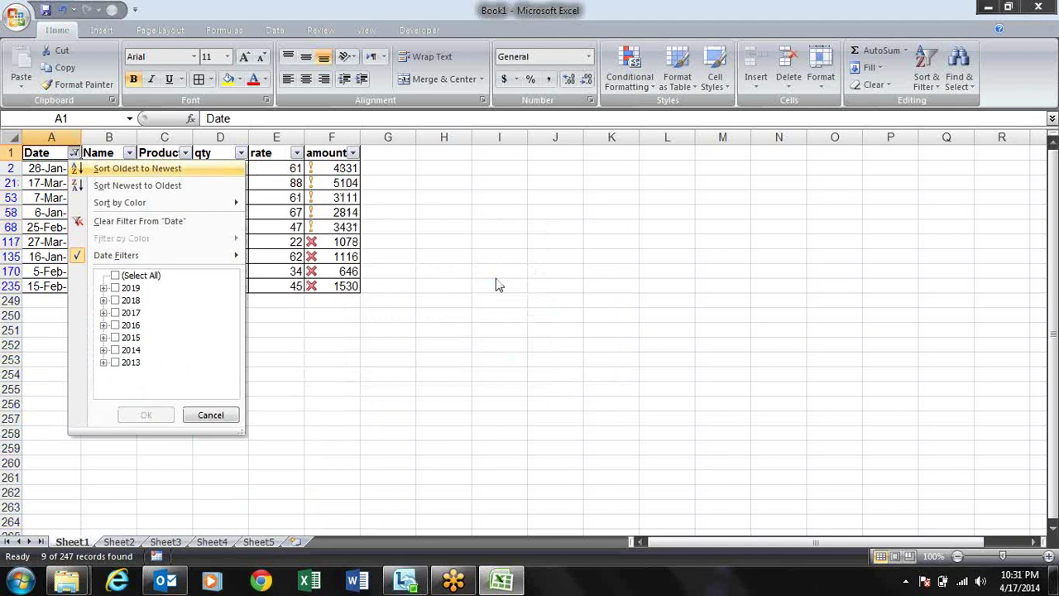
pyautogui.press('Up')
pyautogui.press('Right')
pyautogui.press('Down')
pyautogui.press('Down')
pyautogui.press('Down')
pyautogui.press('Down')
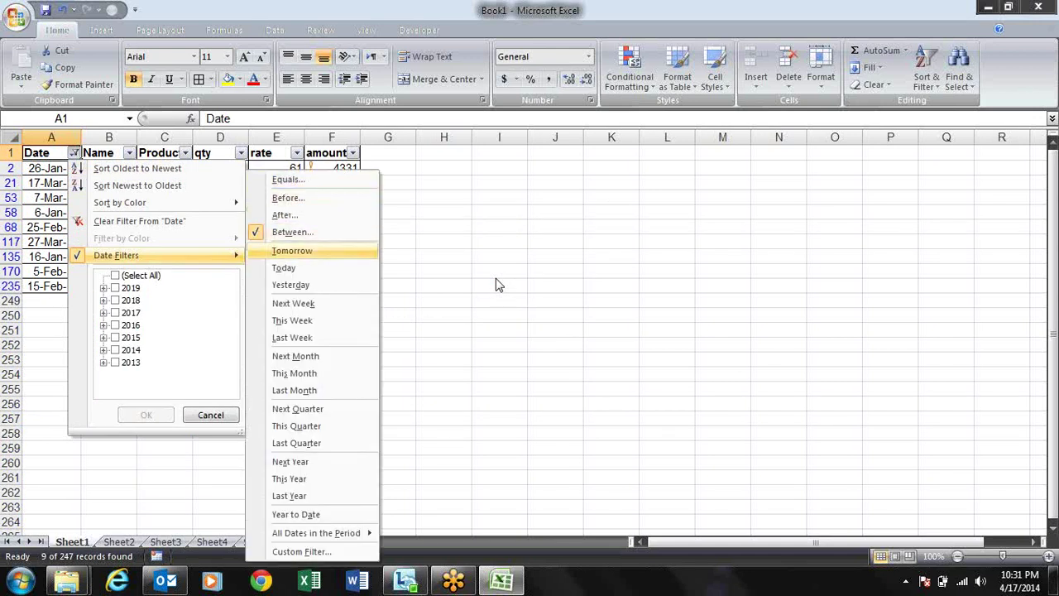
pyautogui.press('Return')
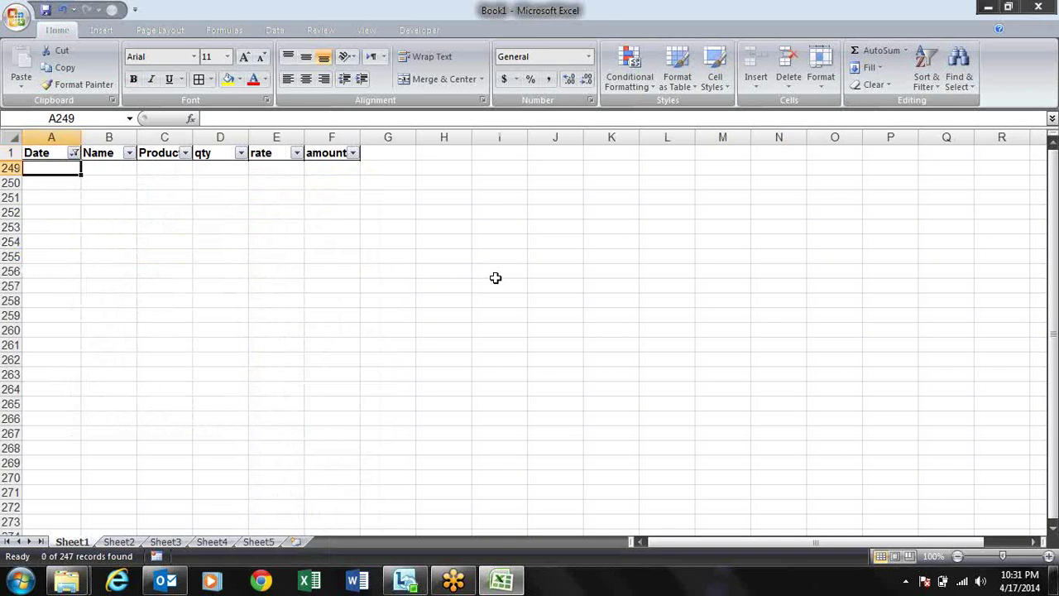
pyautogui.press('Down')
pyautogui.press('Up')
pyautogui.hotkey('ctrl', 'Home')
pyautogui.hotkey('alt', 'Down')
pyautogui.press('Tab')
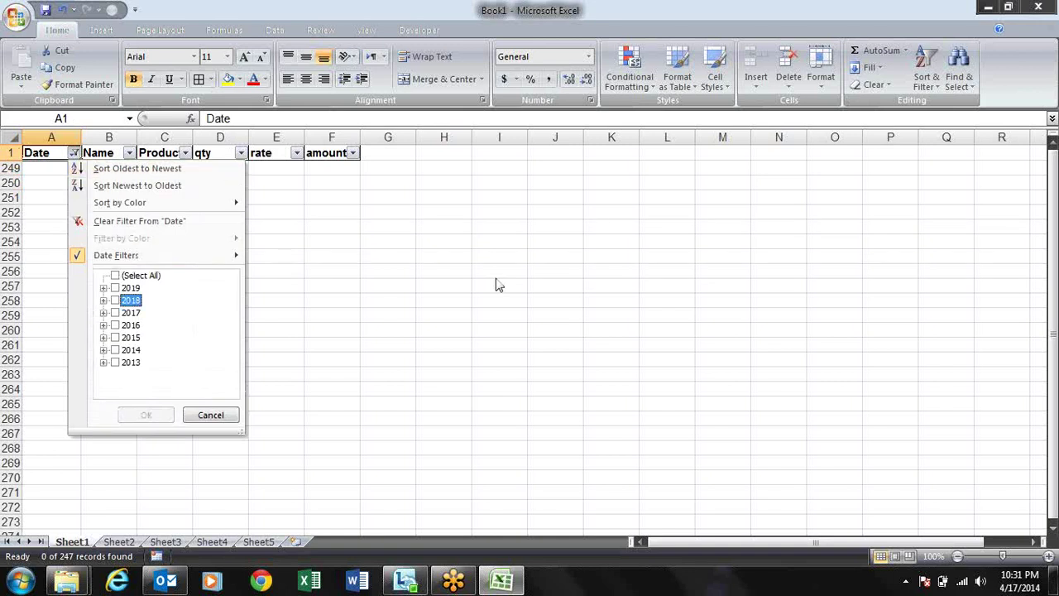
pyautogui.press('Up')
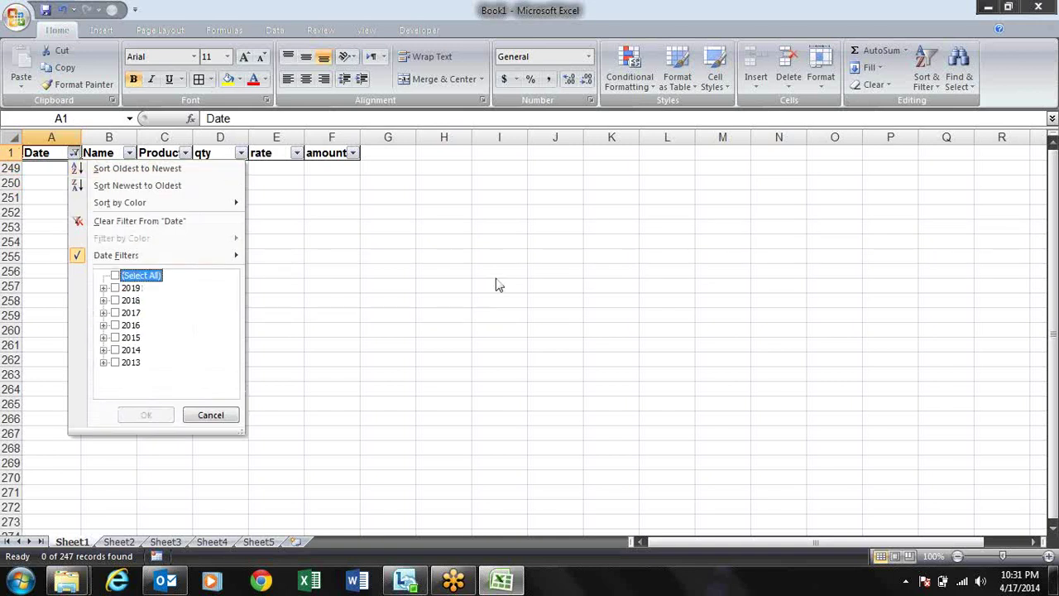
pyautogui.press('space')
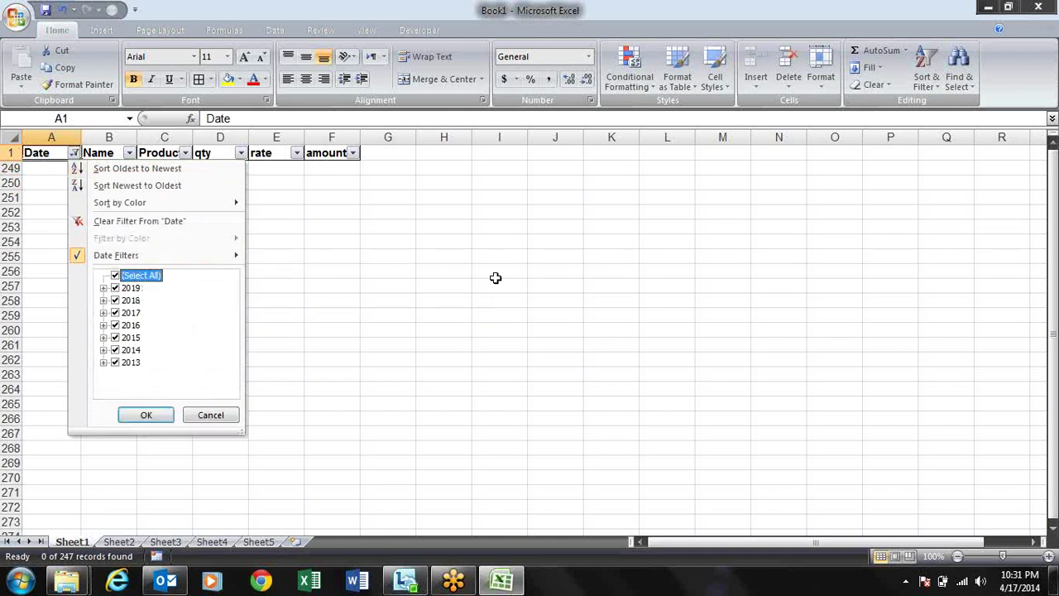
pyautogui.press('Escape')
pyautogui.press('Down')
pyautogui.press('Up')
pyautogui.press('alt')
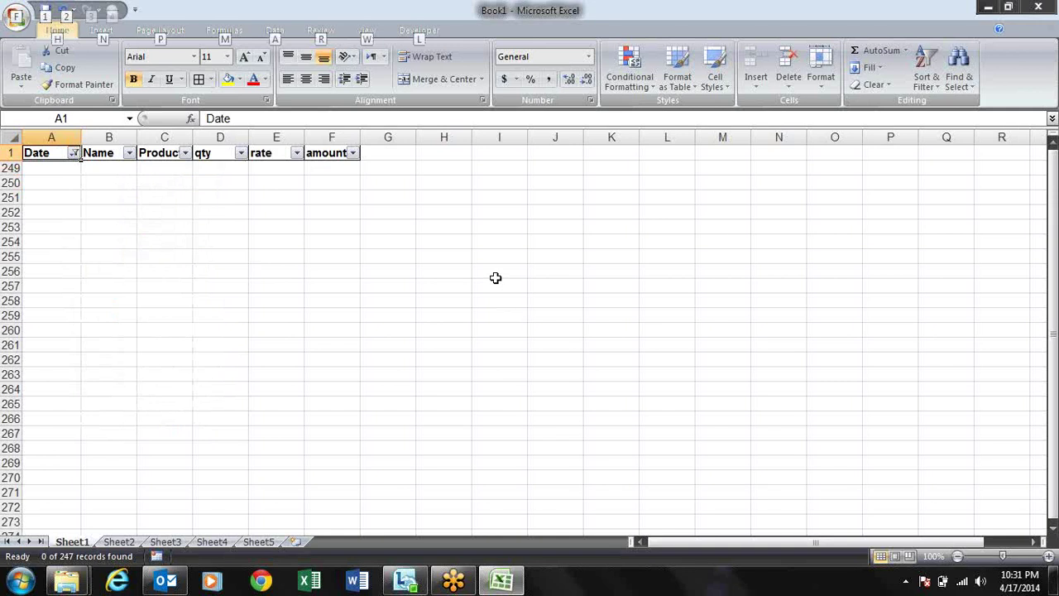
pyautogui.press('l')
pyautogui.press('l')
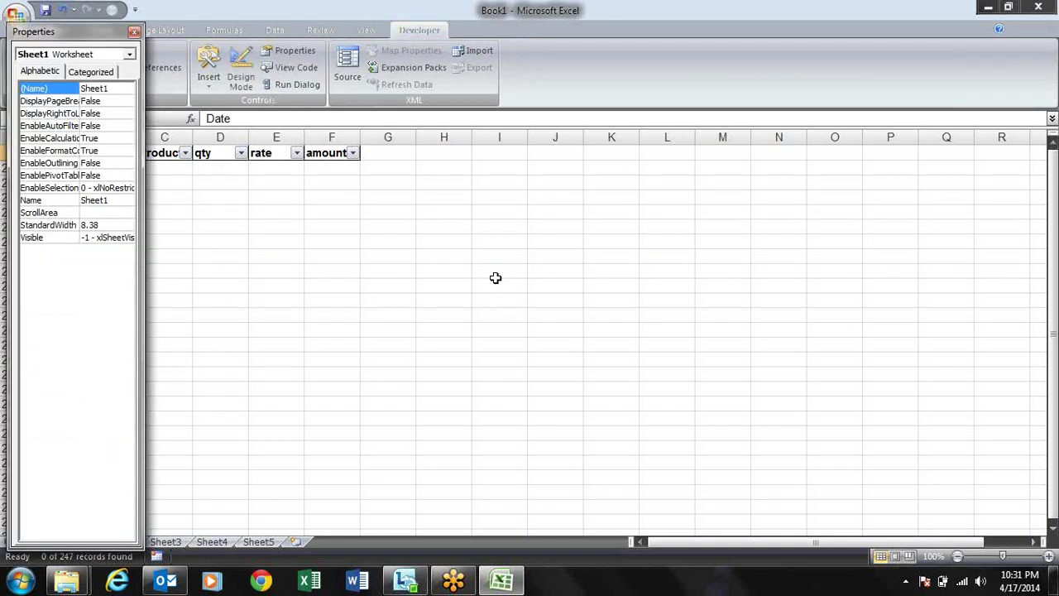
# - Close the Properties window and reset AutoFilter with Ctrl+Shift+L twice
pyautogui.click(135, 33)
pyautogui.hotkey('ctrl', 'shift', 'l')
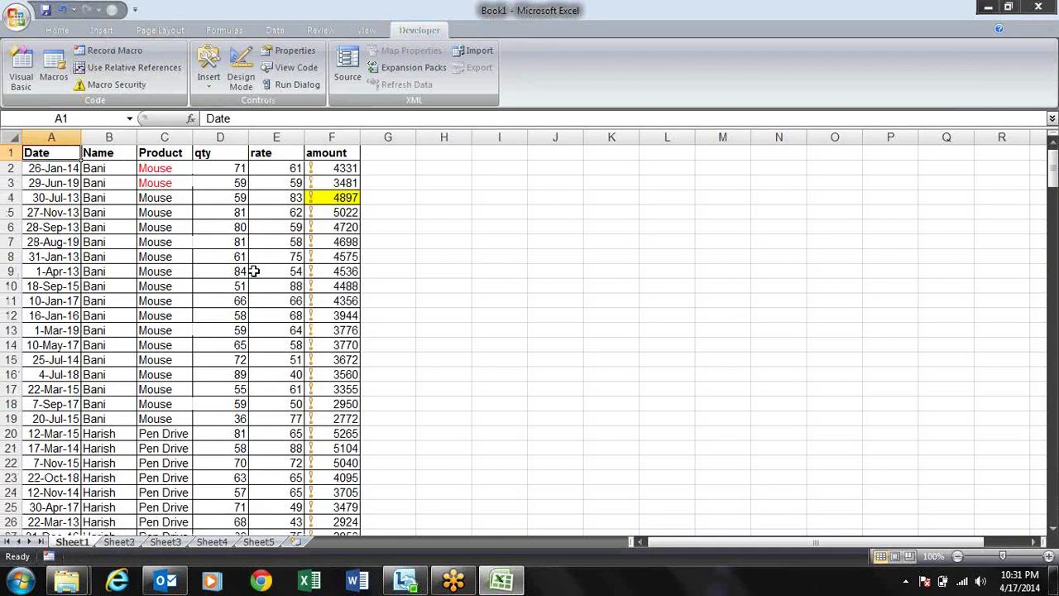
pyautogui.hotkey('ctrl', 'shift', 'l')
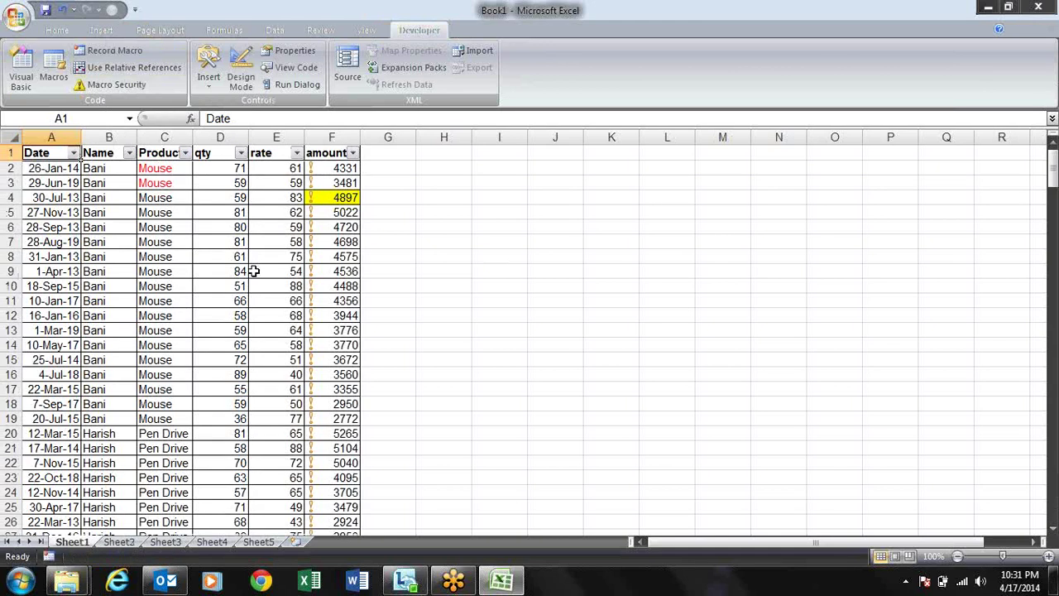
# - Change the date in cell A5 to 18-apr-14
pyautogui.press('Down')
pyautogui.press('Down')
pyautogui.press('Down')
pyautogui.press('Down')
pyautogui.write('1')
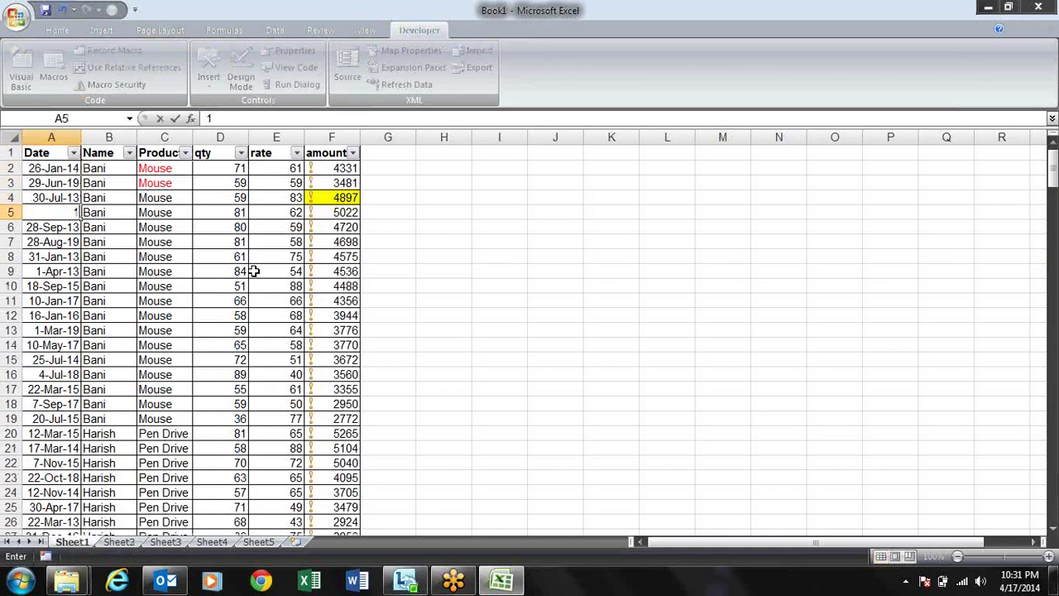
pyautogui.write('8-apr')
pyautogui.write('-14')
pyautogui.hotkey('ctrl', 'Return')
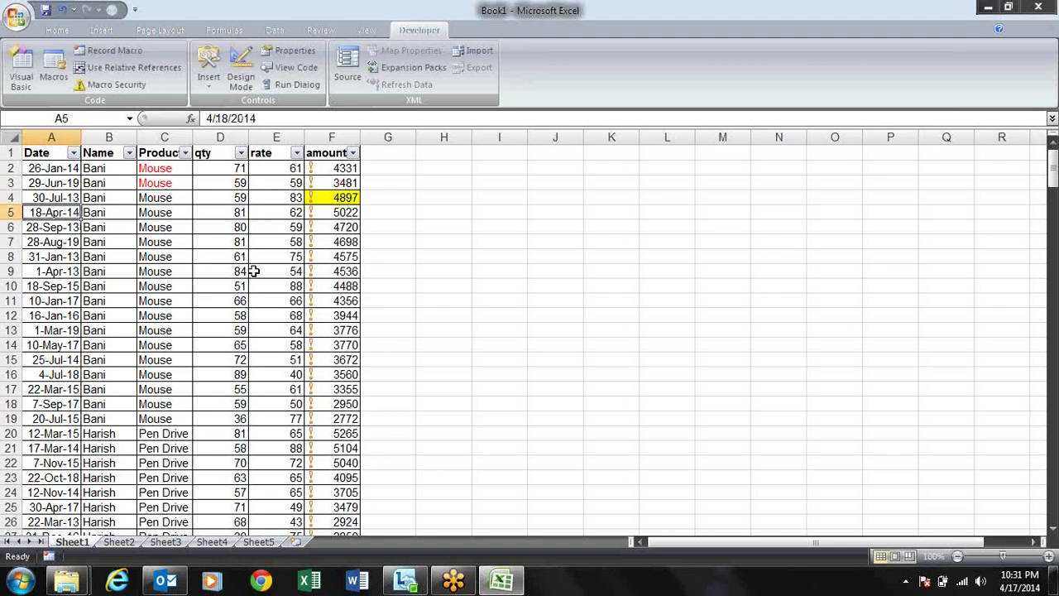
pyautogui.press('Up')
pyautogui.press('Up')
pyautogui.press('Up')
pyautogui.press('Up')
# - Filter the Date column to Tomorrow
pyautogui.hotkey('alt', 'Down')
pyautogui.press('Down')
pyautogui.press('Down')
pyautogui.press('Down')
pyautogui.press('Down')
pyautogui.press('Down')
pyautogui.press('Down')
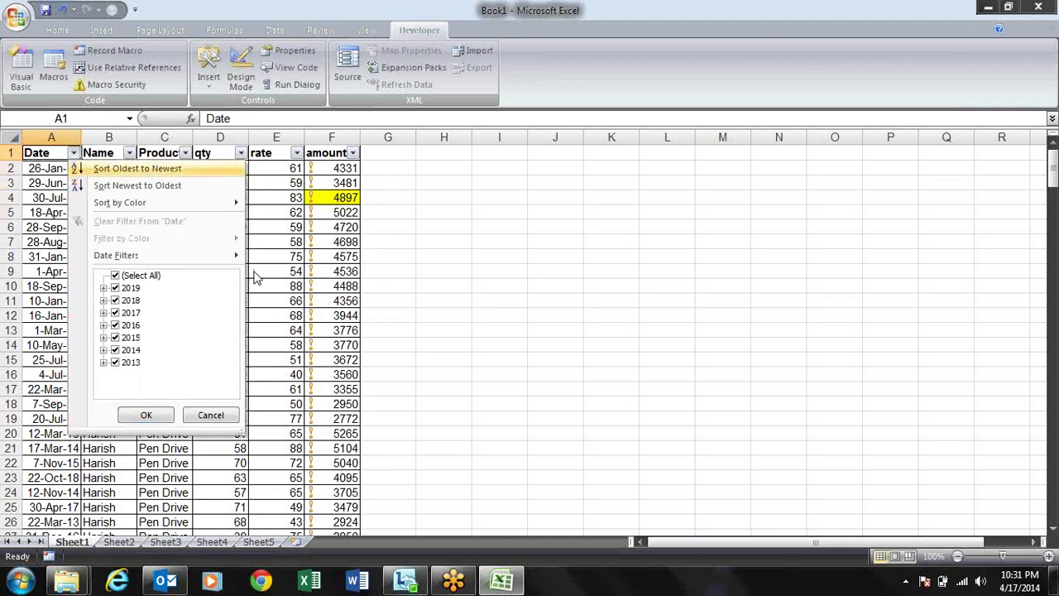
pyautogui.press('Right')
pyautogui.press('Down')
pyautogui.press('Down')
pyautogui.press('Down')
pyautogui.press('Down')
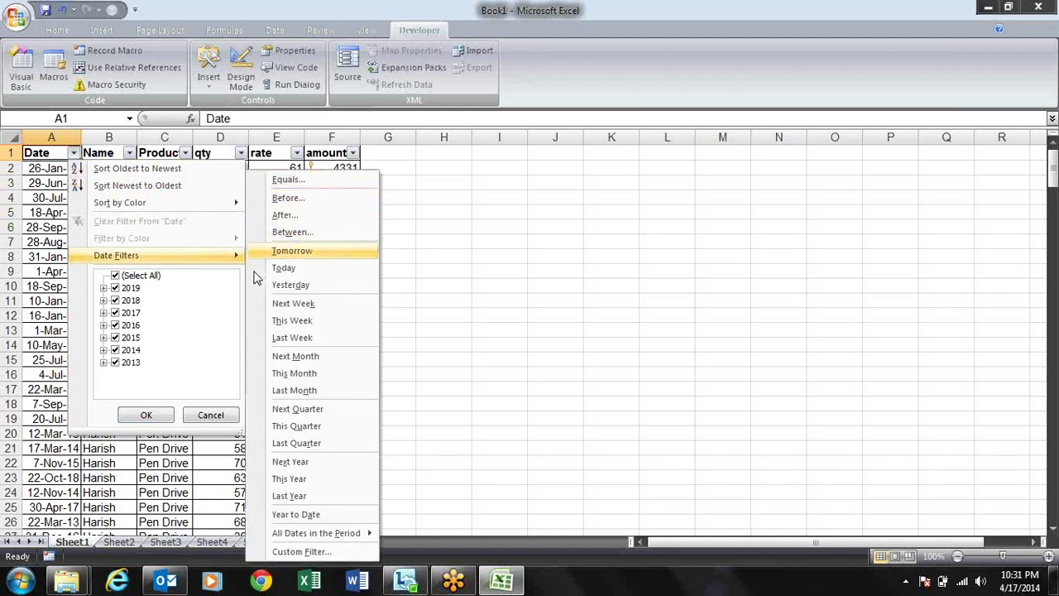
pyautogui.press('Return')
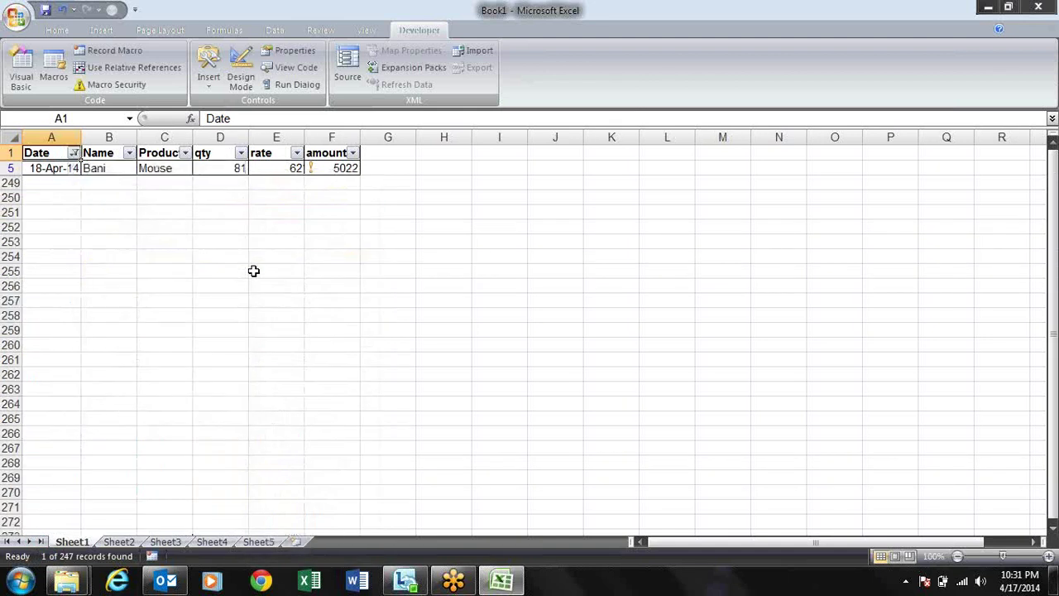
# - Switch the Date filter to Today
pyautogui.hotkey('alt', 'Down')
pyautogui.press('Down')
pyautogui.press('Down')
pyautogui.press('Down')
pyautogui.press('Down')
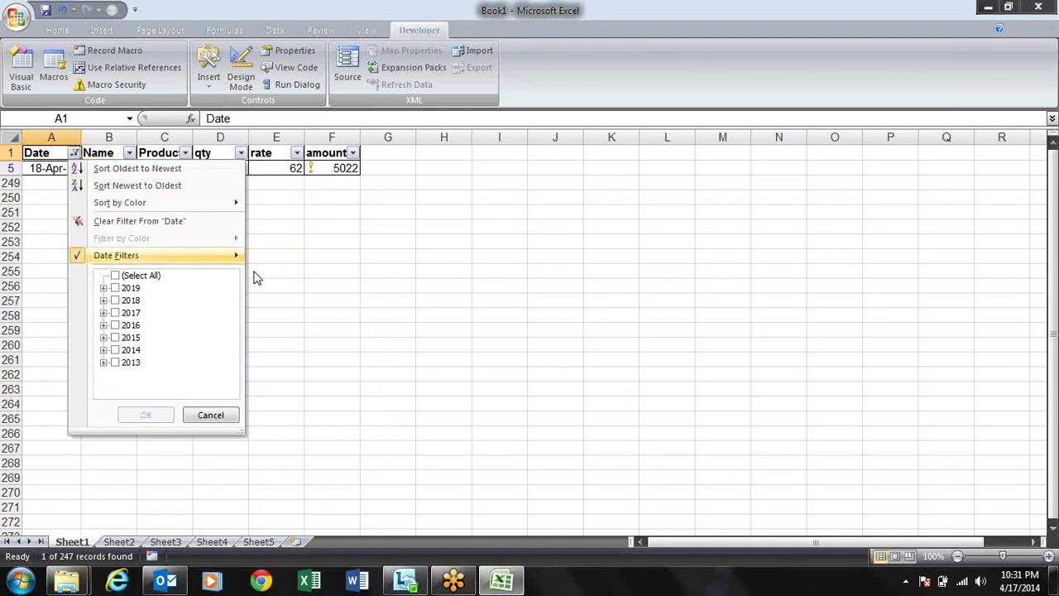
pyautogui.press('Right')
pyautogui.press('Down')
pyautogui.press('Down')
pyautogui.press('Down')
pyautogui.press('Down')
pyautogui.press('Down')
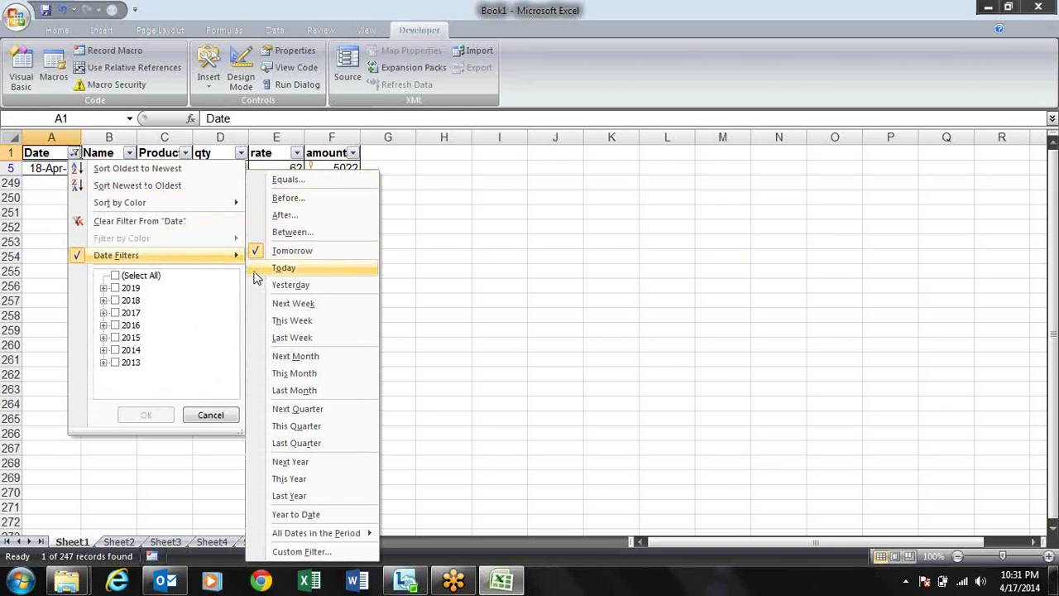
pyautogui.press('Return')
# - Switch the Date filter to Yesterday and check the remaining row's date
pyautogui.press('Down')
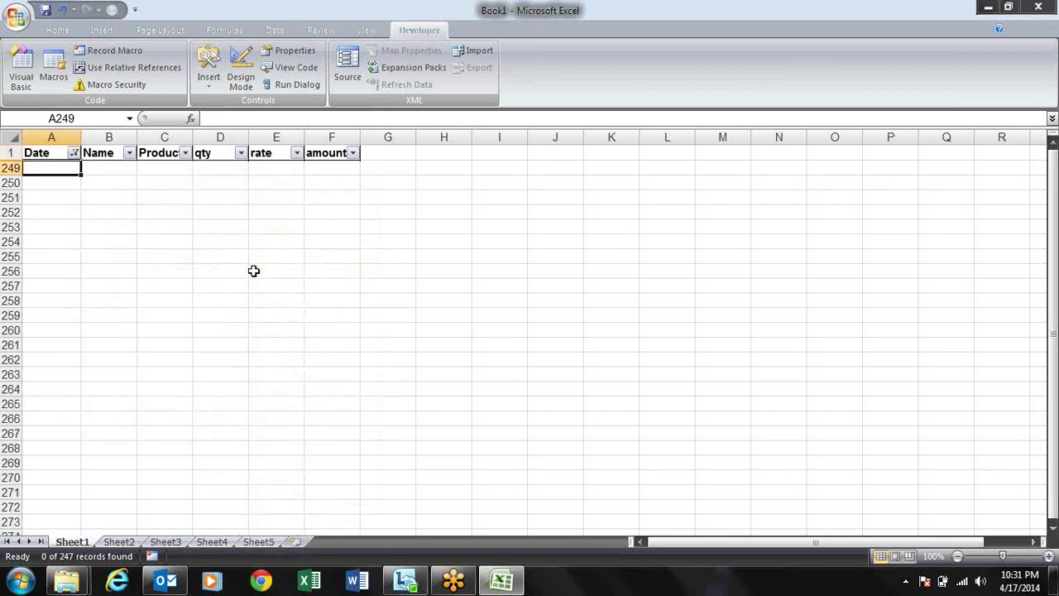
pyautogui.press('Up')
pyautogui.hotkey('alt', 'Down')
pyautogui.press('Down')
pyautogui.press('Down')
pyautogui.press('Down')
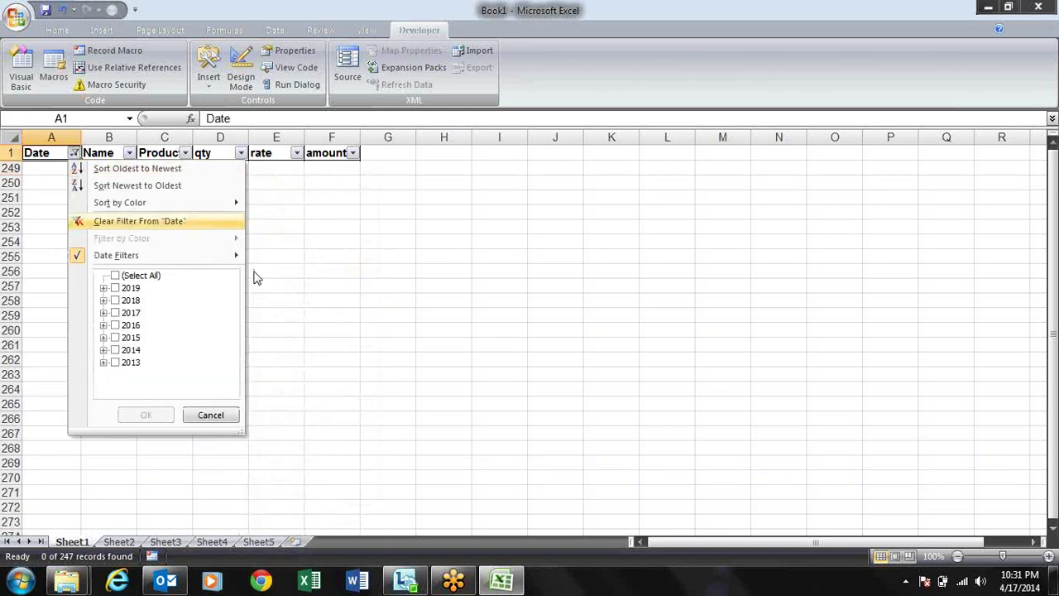
pyautogui.press('Down')
pyautogui.press('Down')
pyautogui.press('Right')
pyautogui.press('Down')
pyautogui.press('Down')
pyautogui.press('Down')
pyautogui.press('Down')
pyautogui.press('Down')
pyautogui.press('Down')
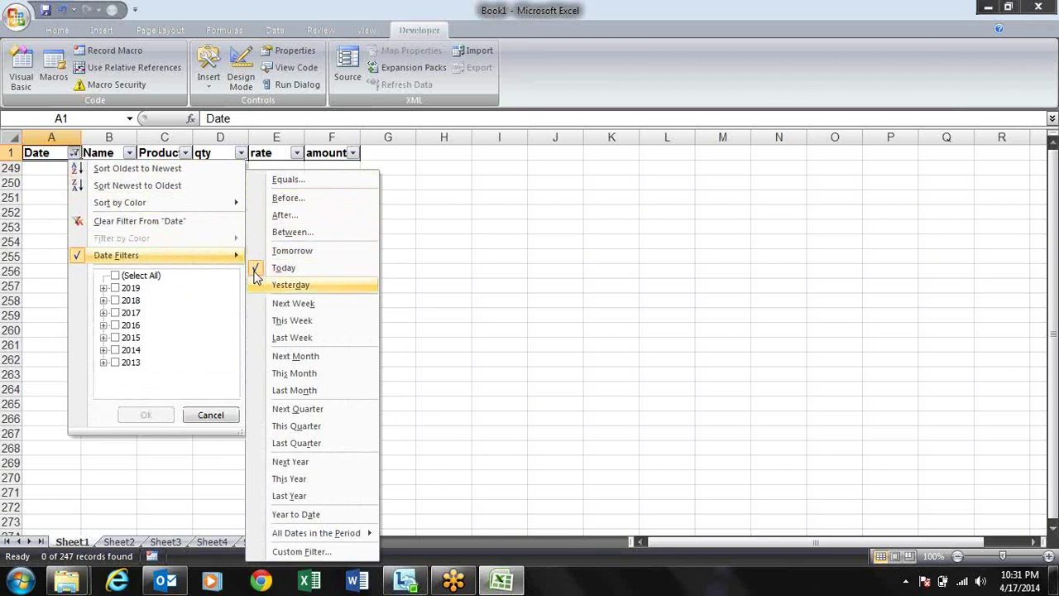
pyautogui.press('Return')
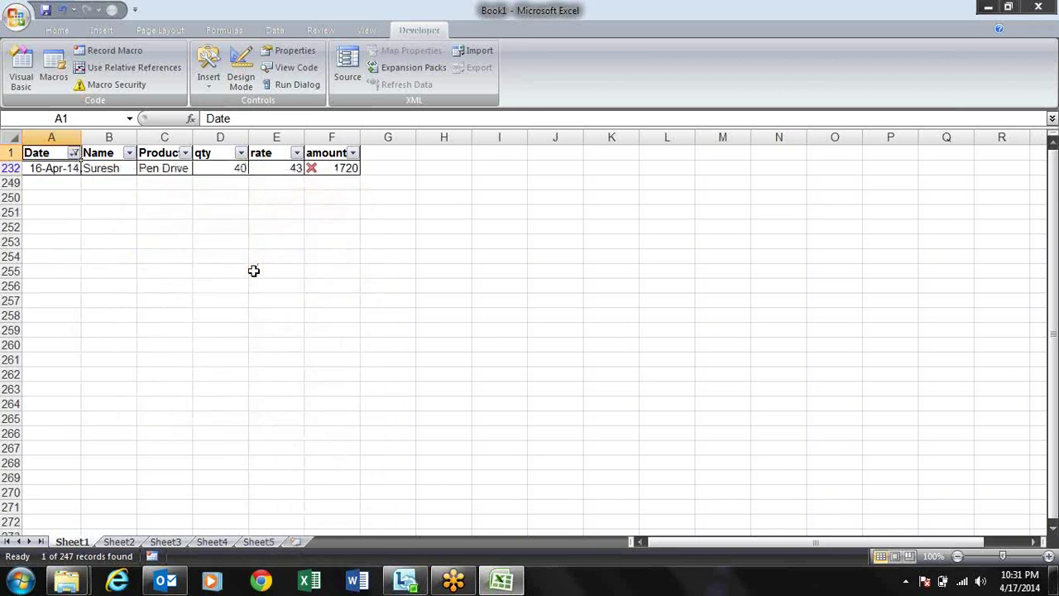
pyautogui.press('Down')
pyautogui.press('Up')
# - Set the Date filter to Next Week, leaving the single 26-Apr-14 Mouse sale
pyautogui.hotkey('alt', 'Down')
pyautogui.press('Down')
pyautogui.press('Down')
pyautogui.press('Down')
pyautogui.press('Down')
pyautogui.press('Right')
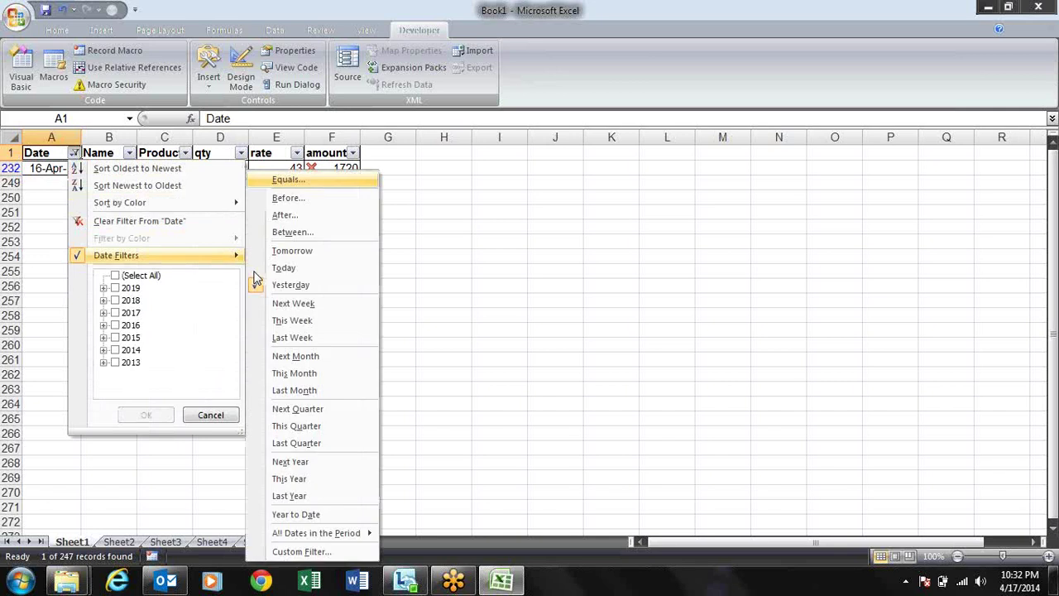
pyautogui.press('Down')
pyautogui.press('Down')
pyautogui.press('Down')
pyautogui.press('Down')
pyautogui.press('Down')
pyautogui.press('Down')
pyautogui.press('Down')
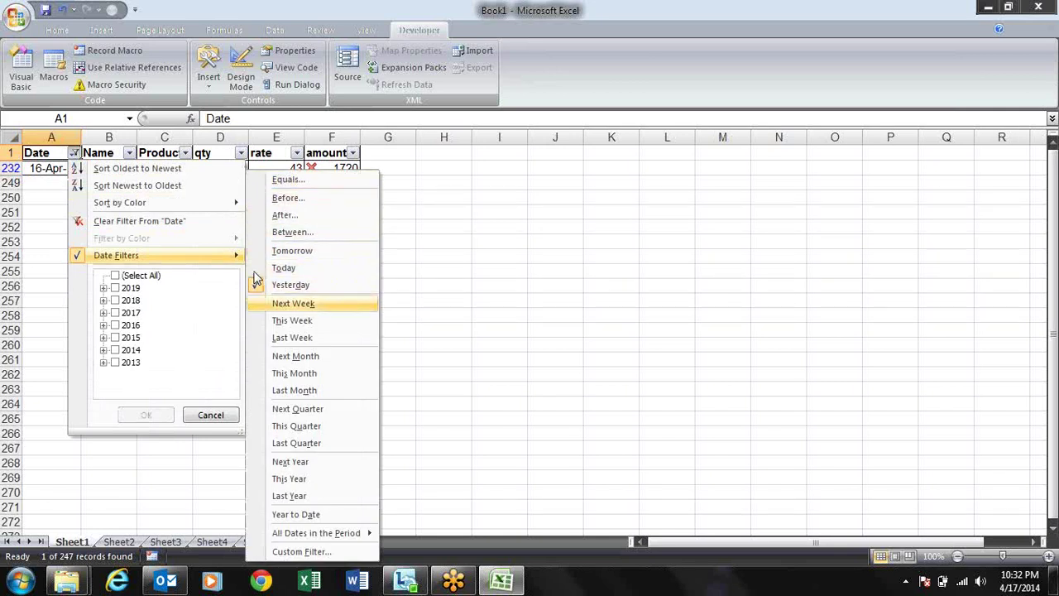
pyautogui.press('Return')
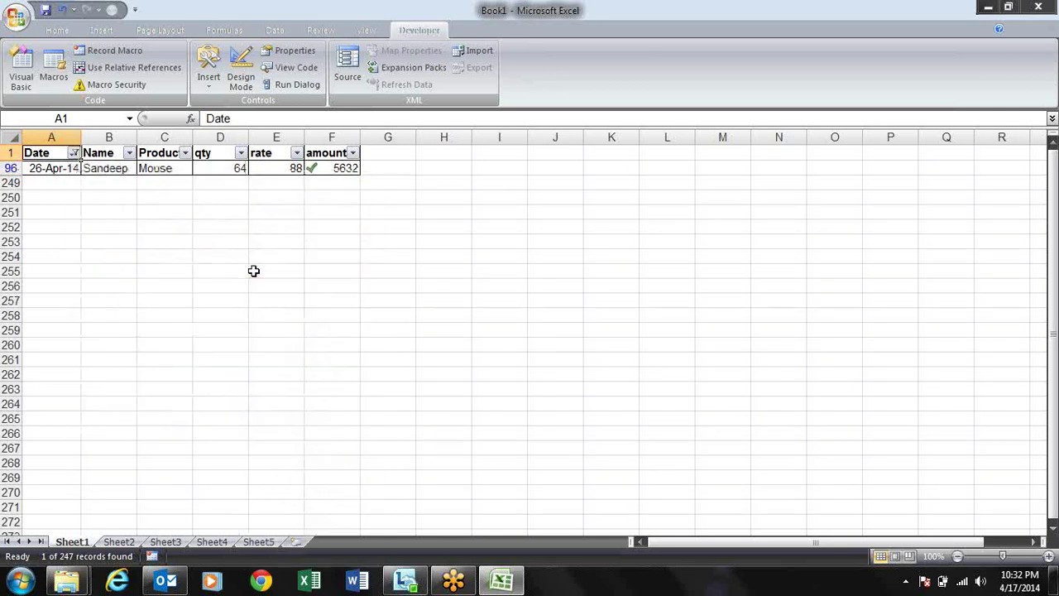
pyautogui.press('Down')
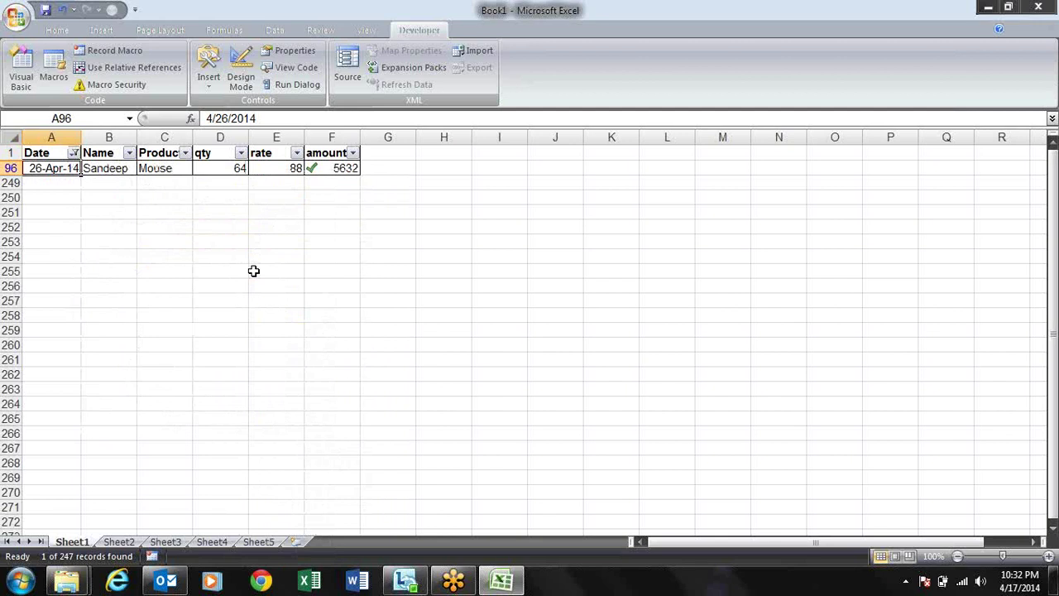
pyautogui.press('Down')
pyautogui.press('Up')
pyautogui.press('Up')
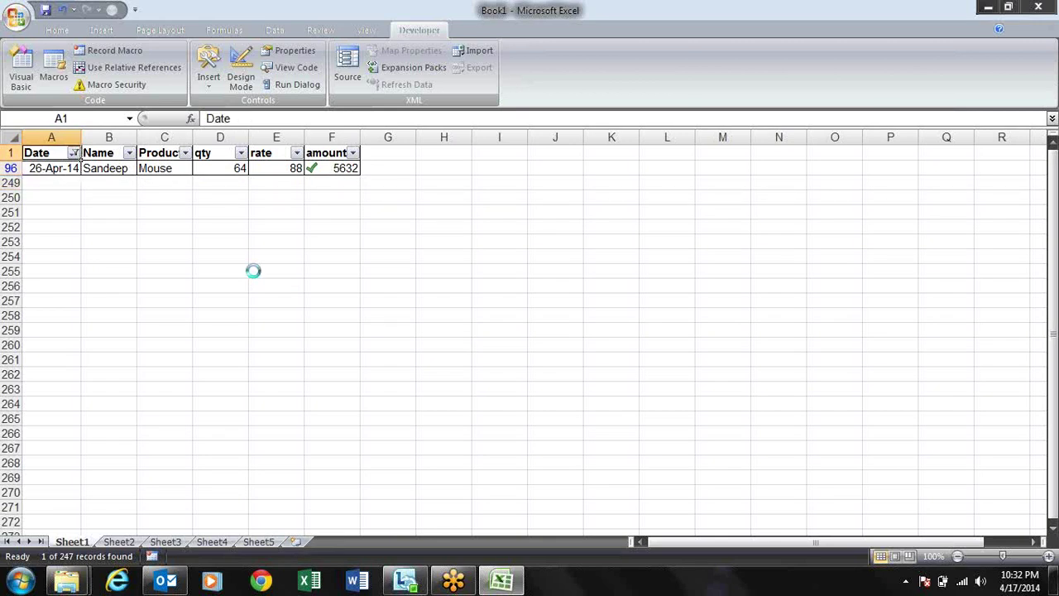
# - Filter the Date column to This Week
pyautogui.hotkey('alt', 'Down')
pyautogui.press('Down')
pyautogui.press('Down')
pyautogui.press('Tab')
pyautogui.hotkey('shift', 'Tab')
pyautogui.press('Right')
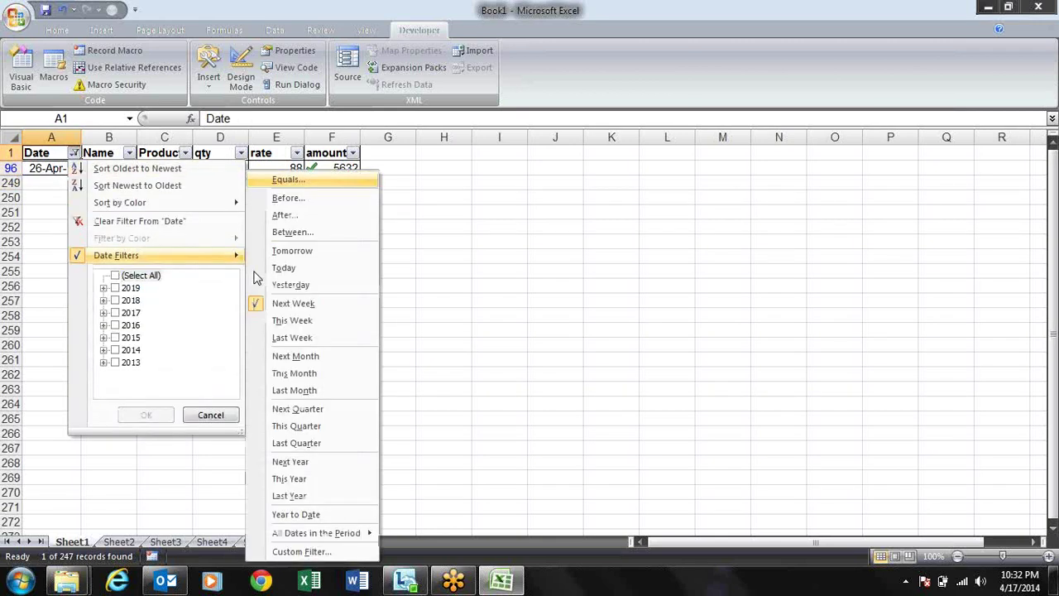
pyautogui.press('Down')
pyautogui.press('Down')
pyautogui.press('Down')
pyautogui.press('Down')
pyautogui.press('Down')
pyautogui.press('Down')
pyautogui.press('Down')
pyautogui.press('Down')
pyautogui.press('Return')
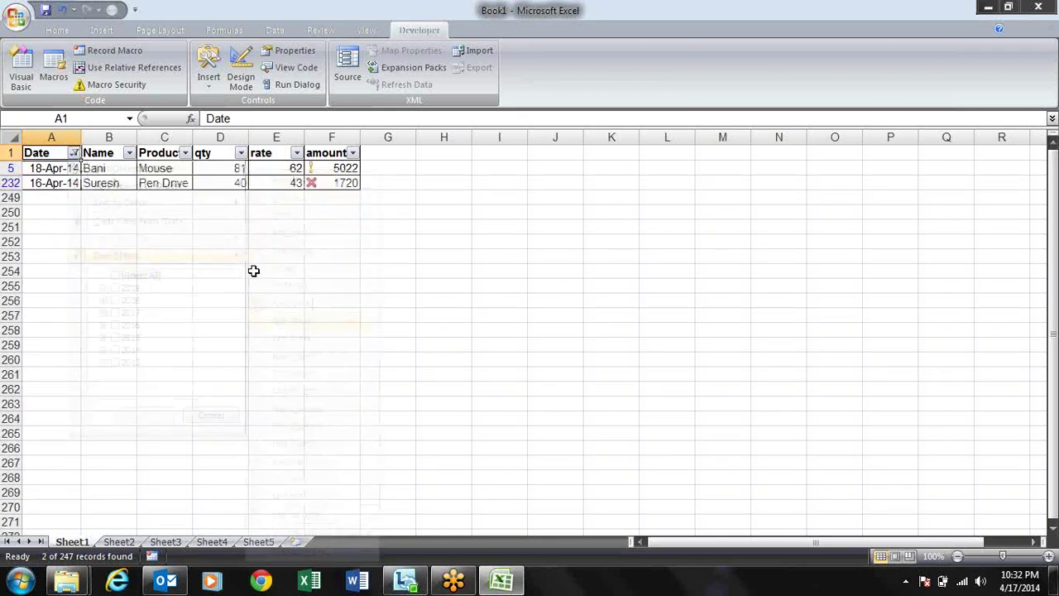
pyautogui.press('Down')
pyautogui.press('Down')
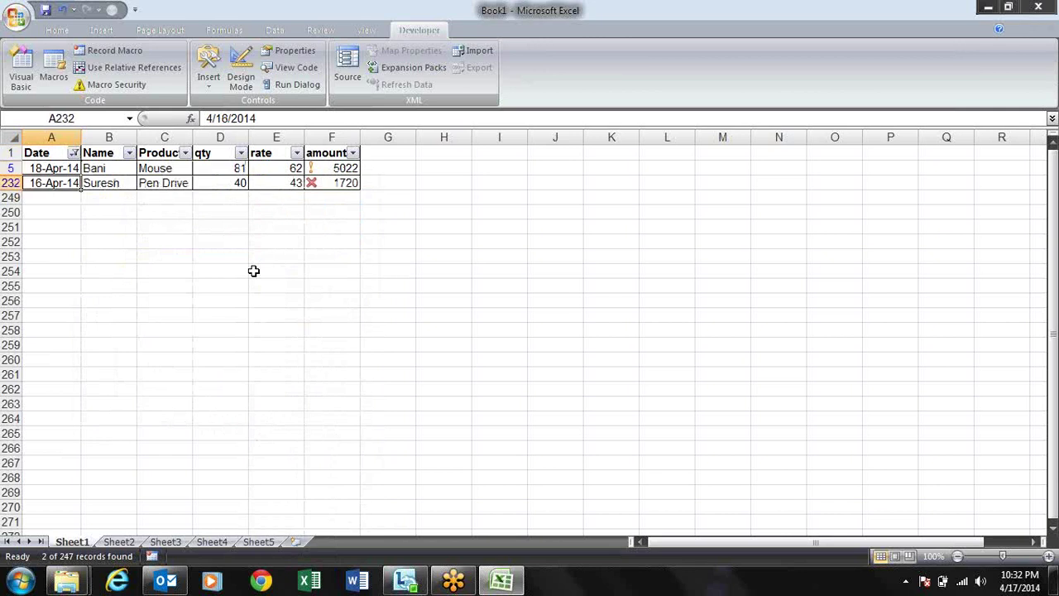
pyautogui.press('Up')
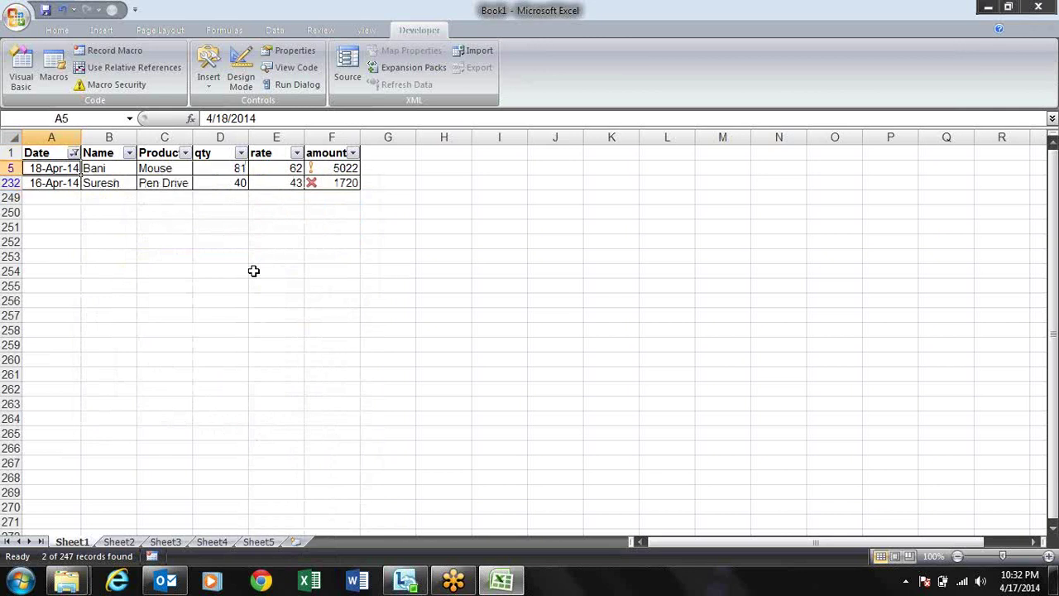
# - Browse the Date filter month choices without applying a new filter
pyautogui.hotkey('ctrl', 'Home')
pyautogui.hotkey('alt', 'Down')
pyautogui.press('Down')
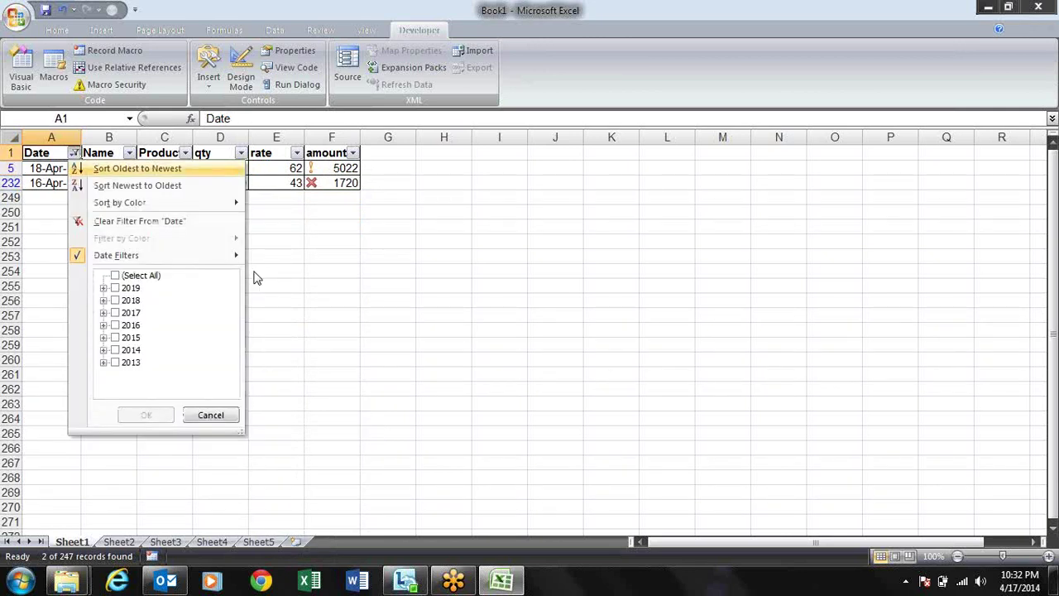
pyautogui.press('Down')
pyautogui.press('Down')
pyautogui.press('Down')
pyautogui.press('Down')
pyautogui.press('Right')
pyautogui.press('Down')
pyautogui.press('Down')
pyautogui.press('Down')
pyautogui.press('Down')
pyautogui.press('Down')
pyautogui.press('Down')
pyautogui.press('Down')
pyautogui.press('Down')
pyautogui.press('Down')
pyautogui.press('Down')
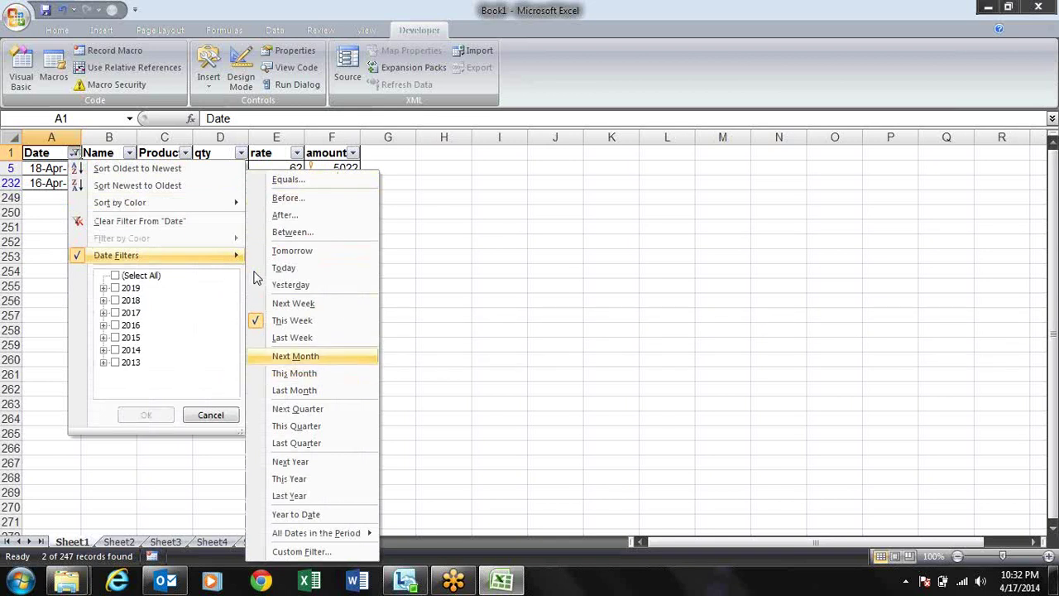
pyautogui.press('Up')
pyautogui.press('Return')
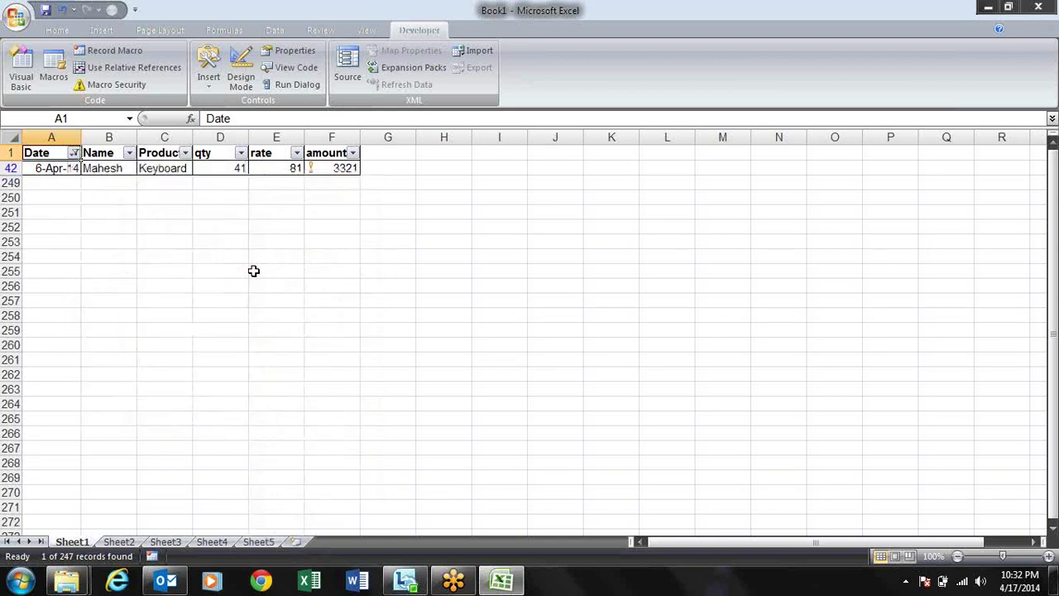
# - Change the Date filter to Next Month
pyautogui.hotkey('alt', 'Down')
pyautogui.press('Down')
pyautogui.press('Down')
pyautogui.press('Down')
pyautogui.press('Down')
pyautogui.press('Right')
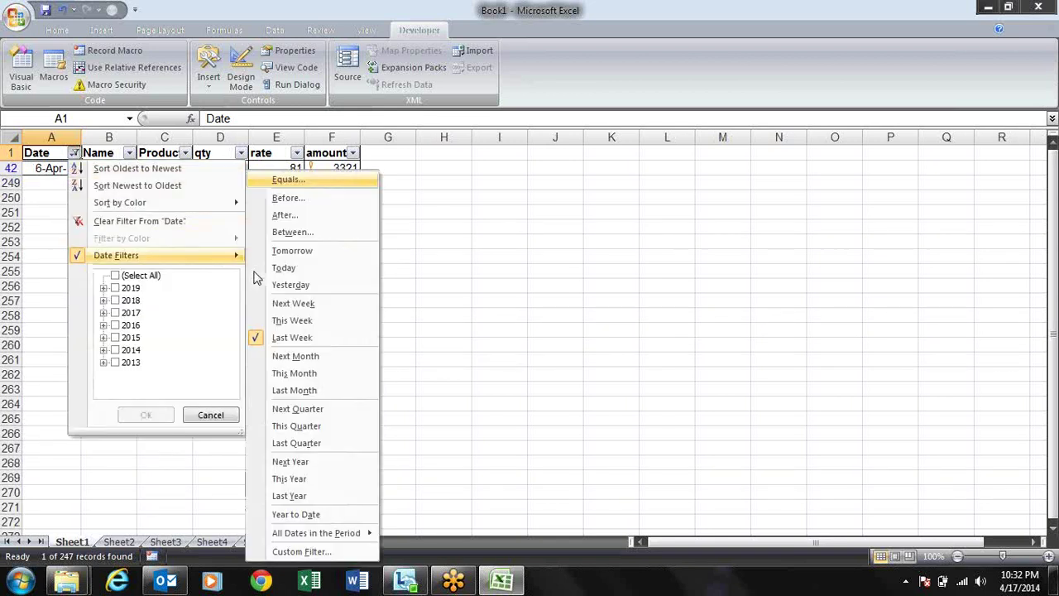
pyautogui.press('Down')
pyautogui.press('Down')
pyautogui.press('Down')
pyautogui.press('Down')
pyautogui.press('Down')
pyautogui.press('Down')
pyautogui.press('Down')
pyautogui.press('Down')
pyautogui.press('Down')
pyautogui.press('Down')
pyautogui.press('Return')
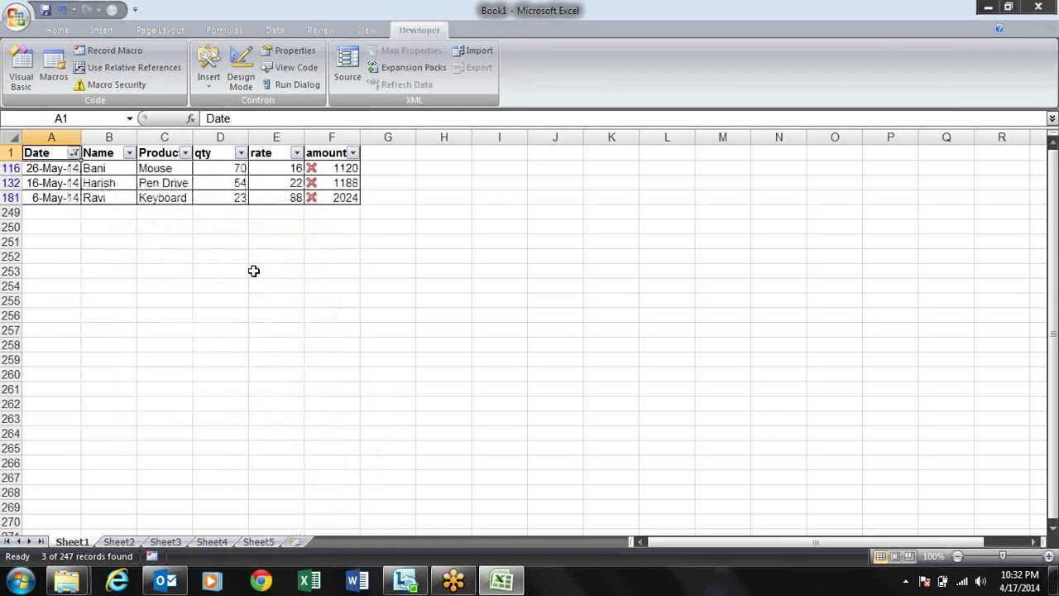
# - Change the Date filter to This Month
pyautogui.press('Down')
pyautogui.press('Down')
pyautogui.press('Down')
pyautogui.press('Up')
pyautogui.press('Up')
pyautogui.press('Up')
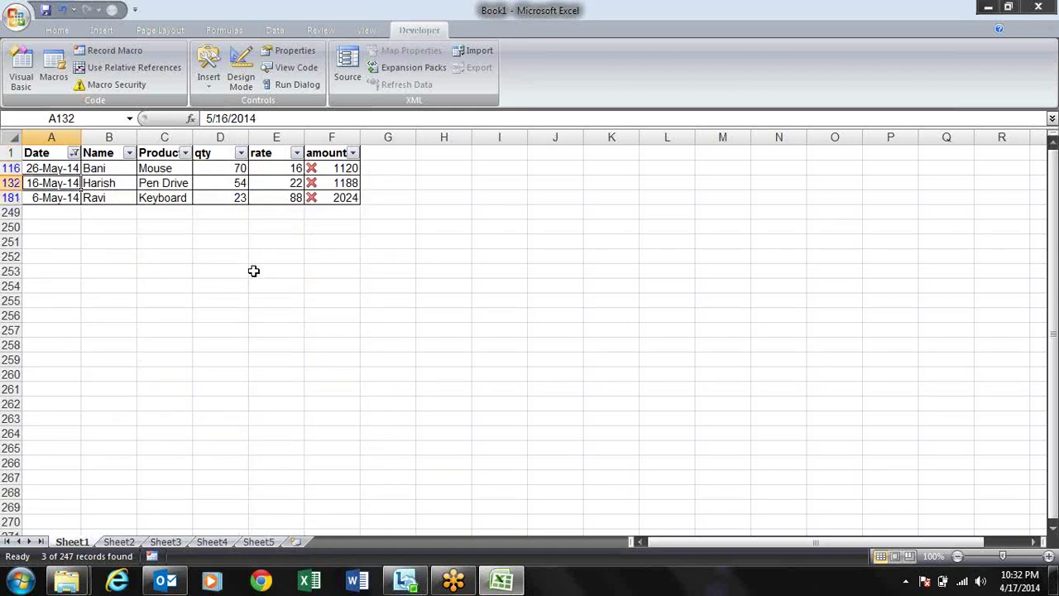
pyautogui.hotkey('alt', 'Down')
pyautogui.press('Down')
pyautogui.press('Down')
pyautogui.press('Down')
pyautogui.press('Down')
pyautogui.press('Down')
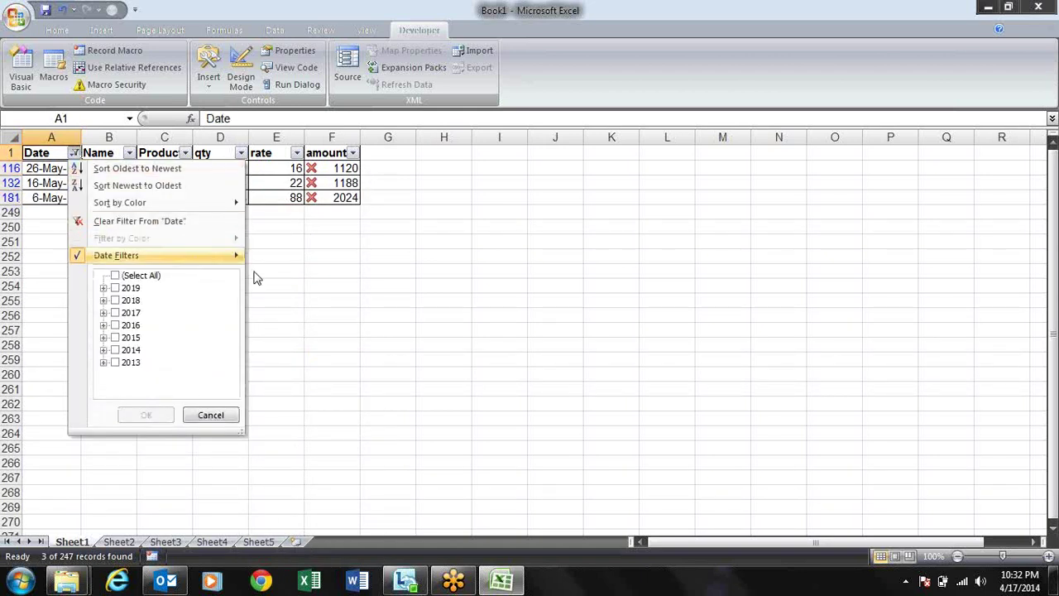
pyautogui.press('Right')
pyautogui.press('Down')
pyautogui.press('Down')
pyautogui.press('Down')
pyautogui.press('Down')
pyautogui.press('Down')
pyautogui.press('Down')
pyautogui.press('Down')
pyautogui.press('Down')
pyautogui.press('Down')
pyautogui.press('Down')
# - Change the Date filter to Last Month
pyautogui.press('Down')
pyautogui.press('Return')
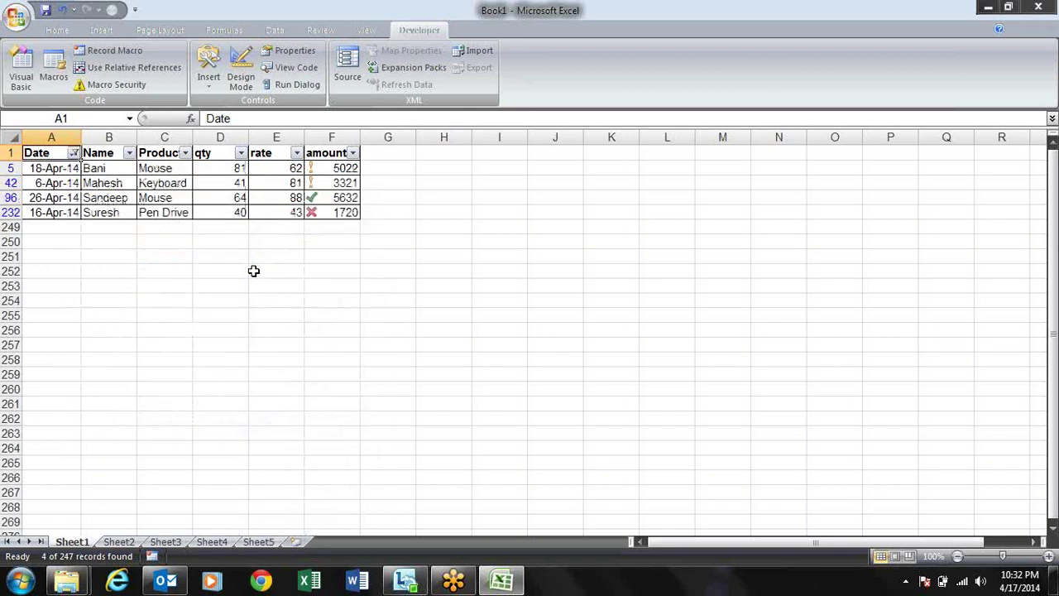
pyautogui.press('Down')
pyautogui.press('Up')
pyautogui.hotkey('alt', 'Down')
pyautogui.press('Down')
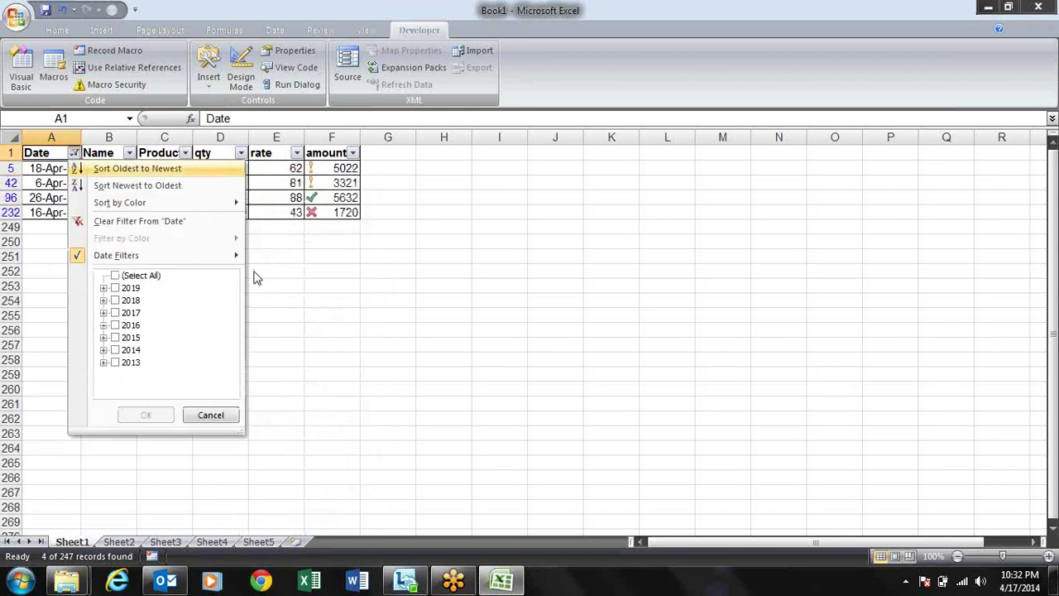
pyautogui.press('Down')
pyautogui.press('Down')
pyautogui.press('Down')
pyautogui.press('Down')
pyautogui.press('Right')
pyautogui.press('Down')
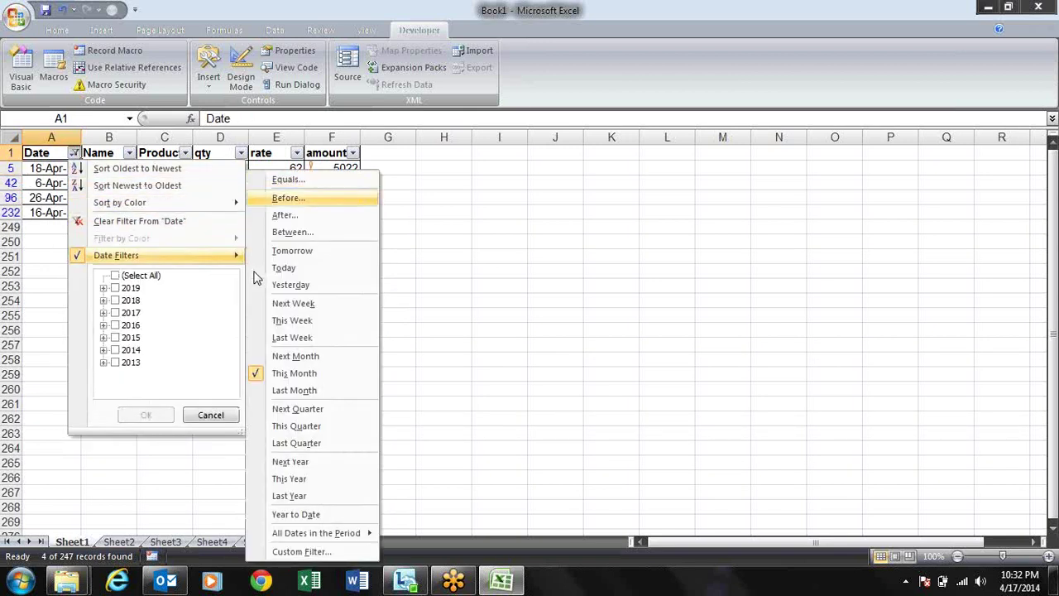
pyautogui.press('Down')
pyautogui.press('Down')
pyautogui.press('Down')
pyautogui.press('Down')
pyautogui.press('Down')
pyautogui.press('Down')
pyautogui.press('Down')
pyautogui.press('Down')
pyautogui.press('Down')
pyautogui.press('Down')
pyautogui.press('Down')
pyautogui.press('Return')
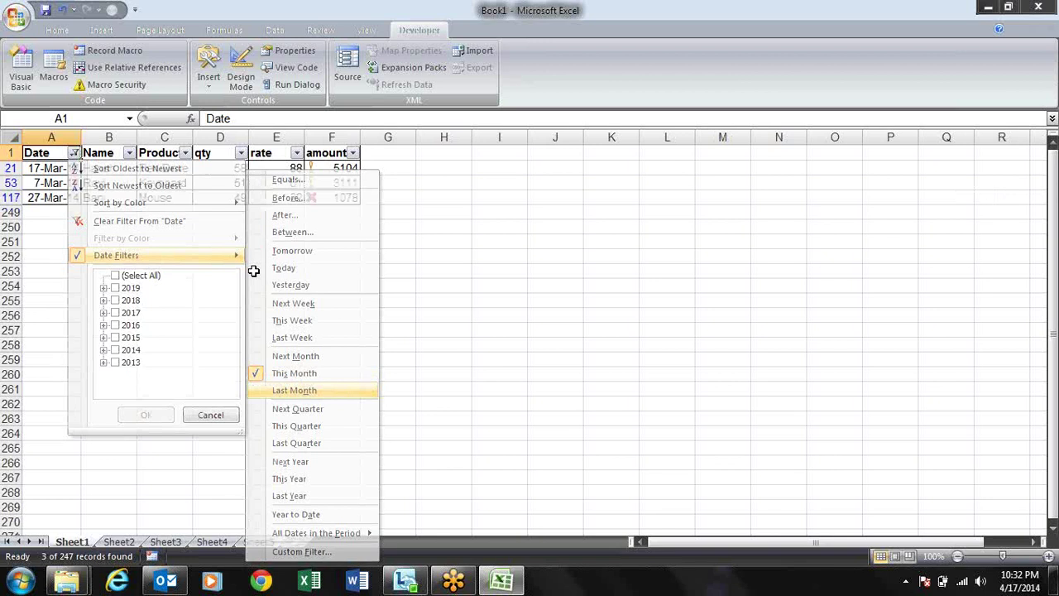
# - Change the Date filter to Next Quarter
pyautogui.hotkey('alt', 'Down')
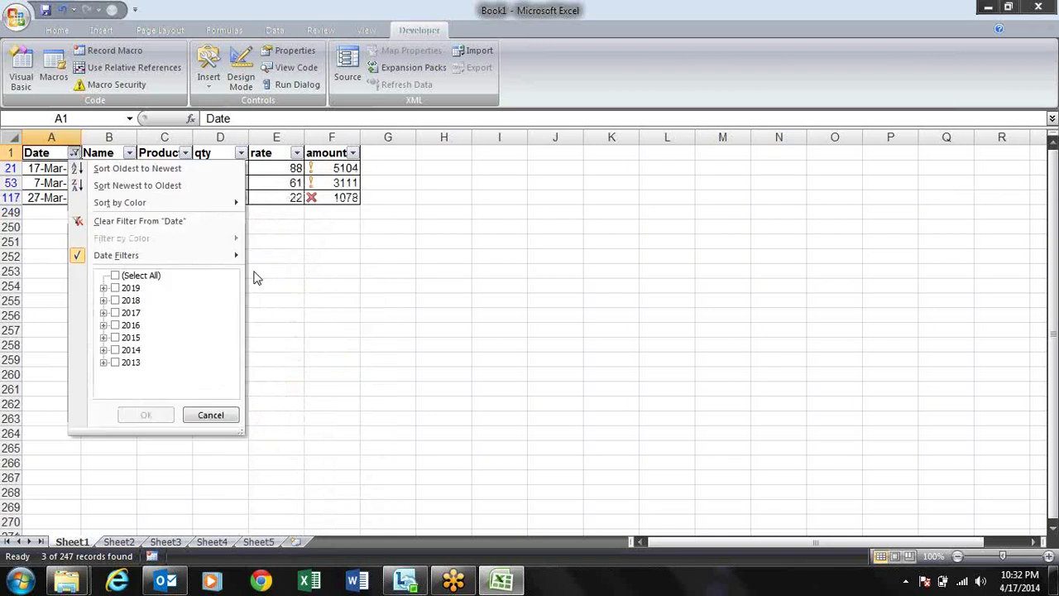
pyautogui.press('Down')
pyautogui.press('Down')
pyautogui.press('Down')
pyautogui.press('Down')
pyautogui.press('Down')
pyautogui.press('Down')
pyautogui.press('Right')
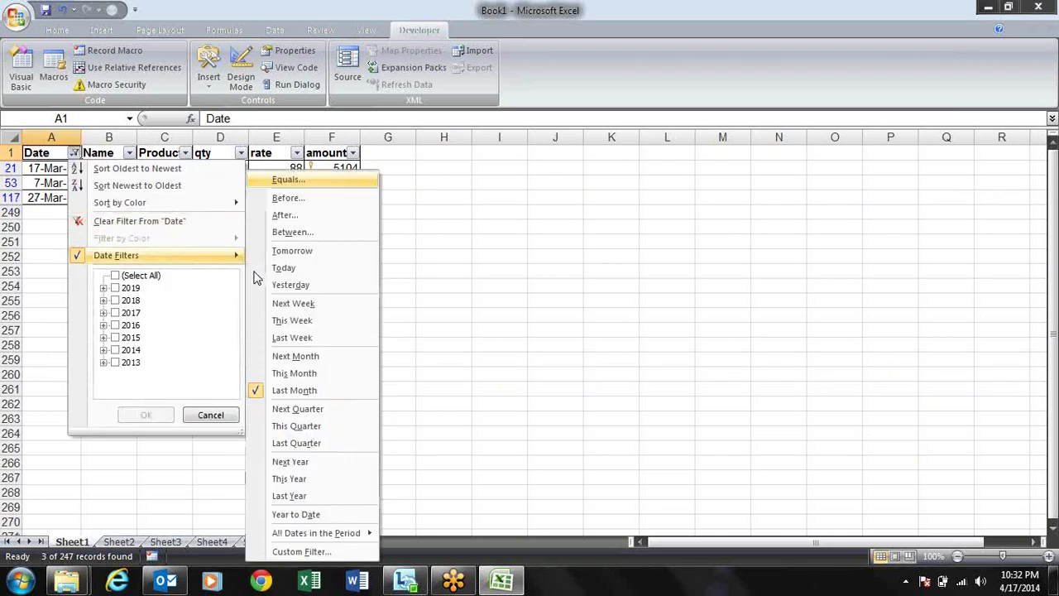
pyautogui.press('Down')
pyautogui.press('Down')
pyautogui.press('Down')
pyautogui.press('Down')
pyautogui.press('Down')
pyautogui.press('Down')
pyautogui.press('Down')
pyautogui.press('Down')
pyautogui.press('Down')
pyautogui.press('Down')
pyautogui.press('Down')
pyautogui.press('Down')
pyautogui.press('Down')
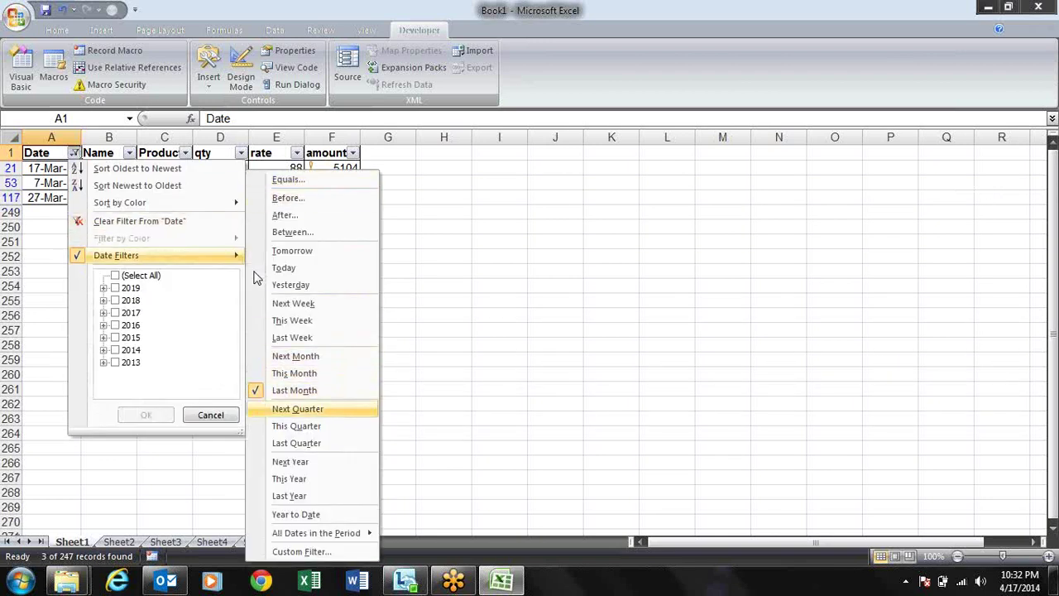
pyautogui.press('Return')
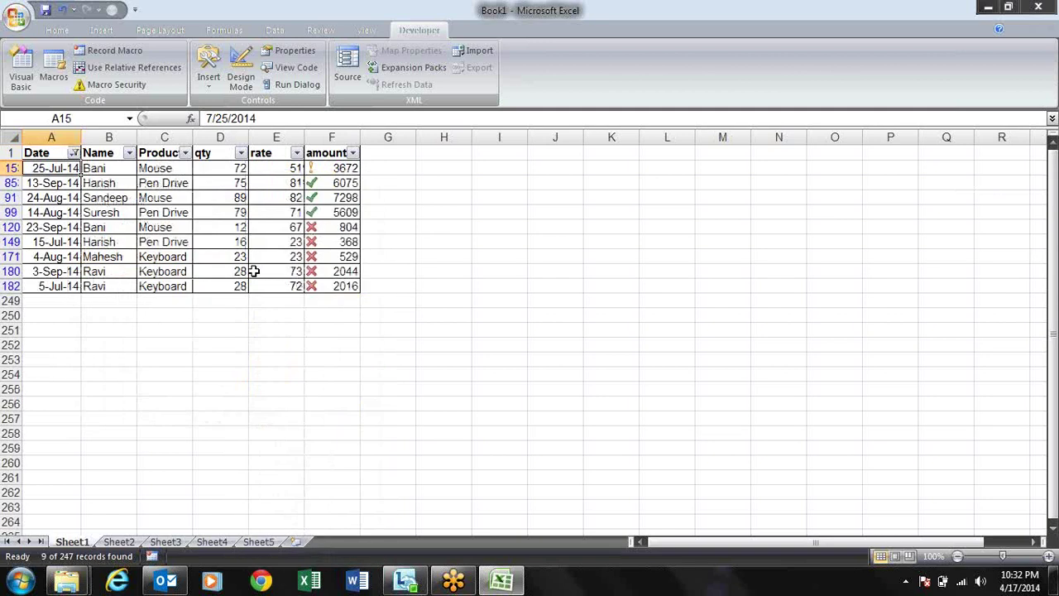
# - Change the Date filter to Year to Date, leaving 11 of 247 records
pyautogui.hotkey('ctrl', 'Home')
pyautogui.hotkey('alt', 'Down')
pyautogui.press('Down')
pyautogui.press('Down')
pyautogui.press('Down')
pyautogui.press('Down')
pyautogui.press('Down')
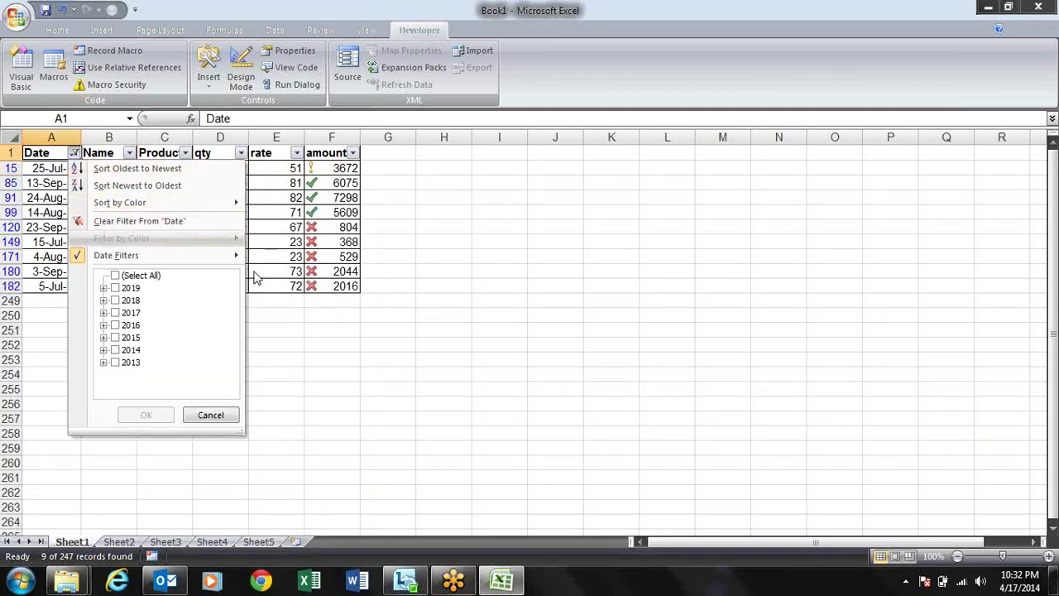
pyautogui.press('Down')
pyautogui.press('Right')
pyautogui.press('Down')
pyautogui.press('Down')
pyautogui.press('Down')
pyautogui.press('Down')
pyautogui.press('Down')
pyautogui.press('Down')
pyautogui.press('Down')
pyautogui.press('Down')
pyautogui.press('Down')
pyautogui.press('Down')
pyautogui.press('Down')
pyautogui.press('Down')
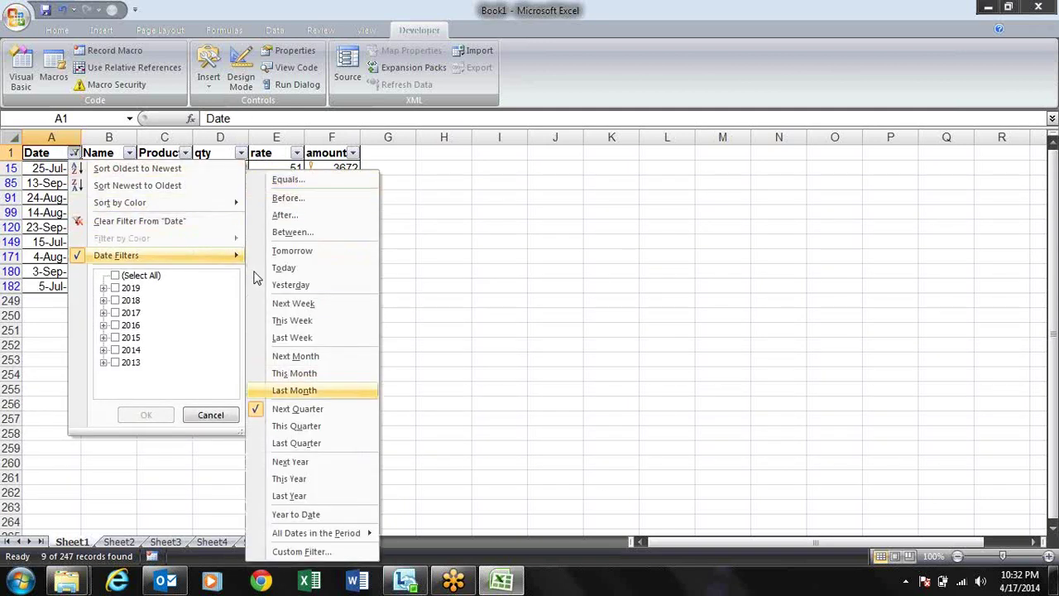
pyautogui.press('Down')
pyautogui.press('Down')
pyautogui.press('Down')
pyautogui.press('Down')
pyautogui.press('Down')
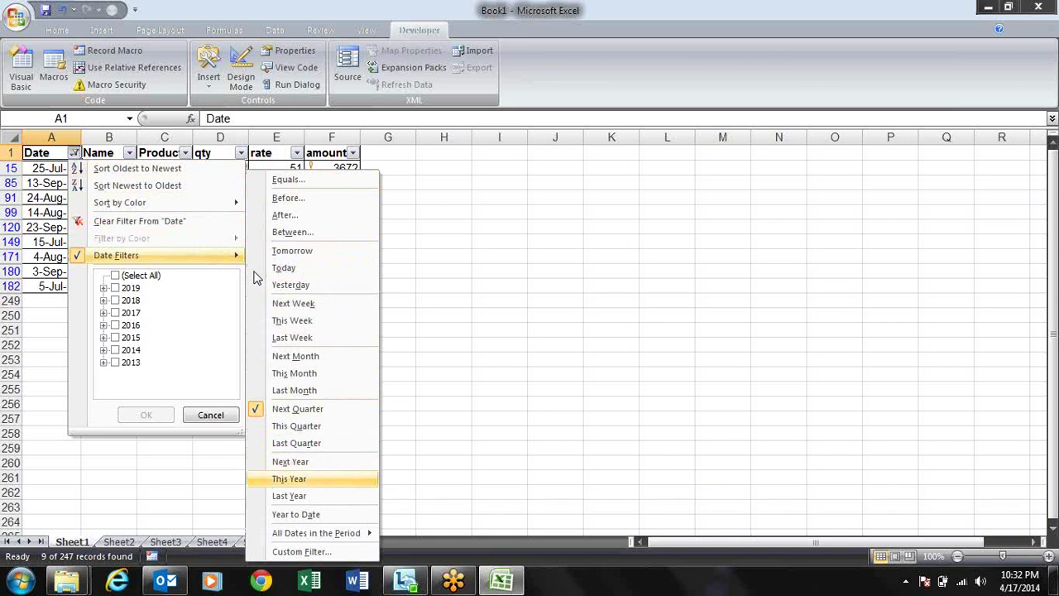
pyautogui.press('Down')
pyautogui.press('Down')
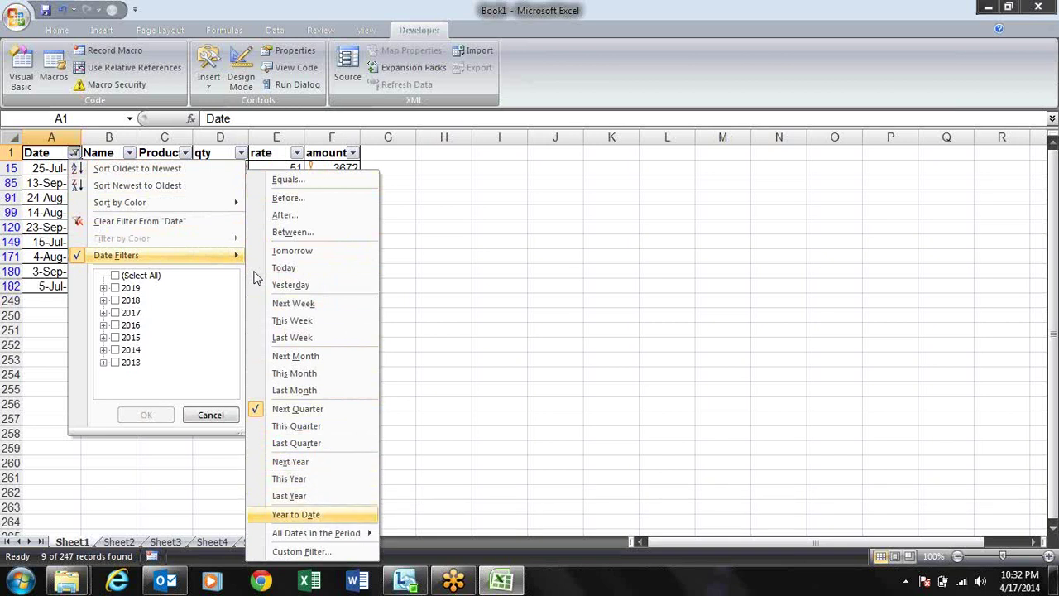
pyautogui.press('Return')
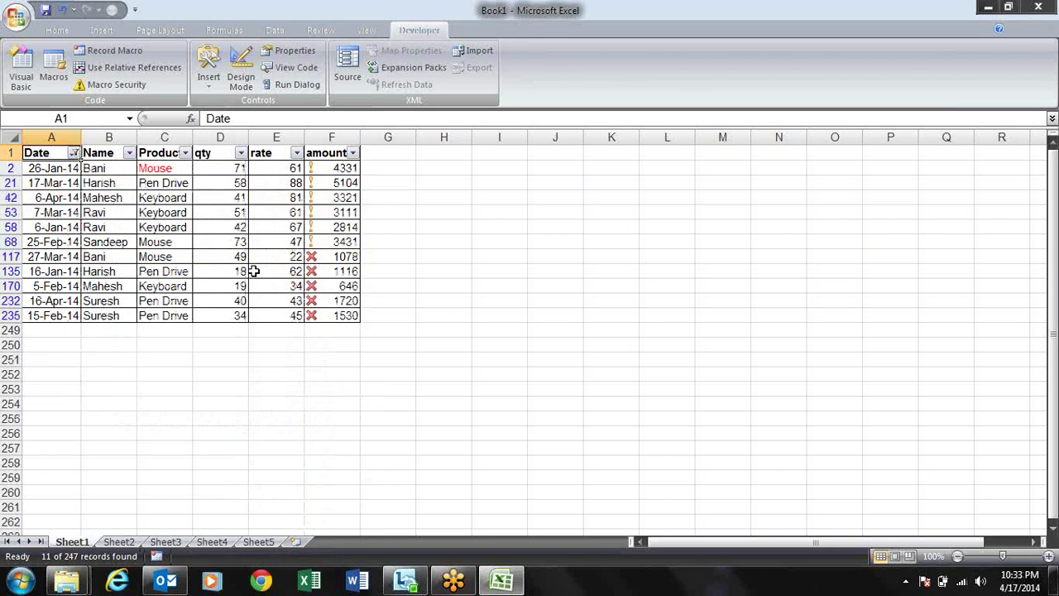
# - Filter Date to All Dates in the Period > January, showing 23 of 247 records
pyautogui.hotkey('alt', 'Down')
pyautogui.press('Down')
pyautogui.press('Down')
pyautogui.press('Down')
pyautogui.press('Down')
pyautogui.press('Down')
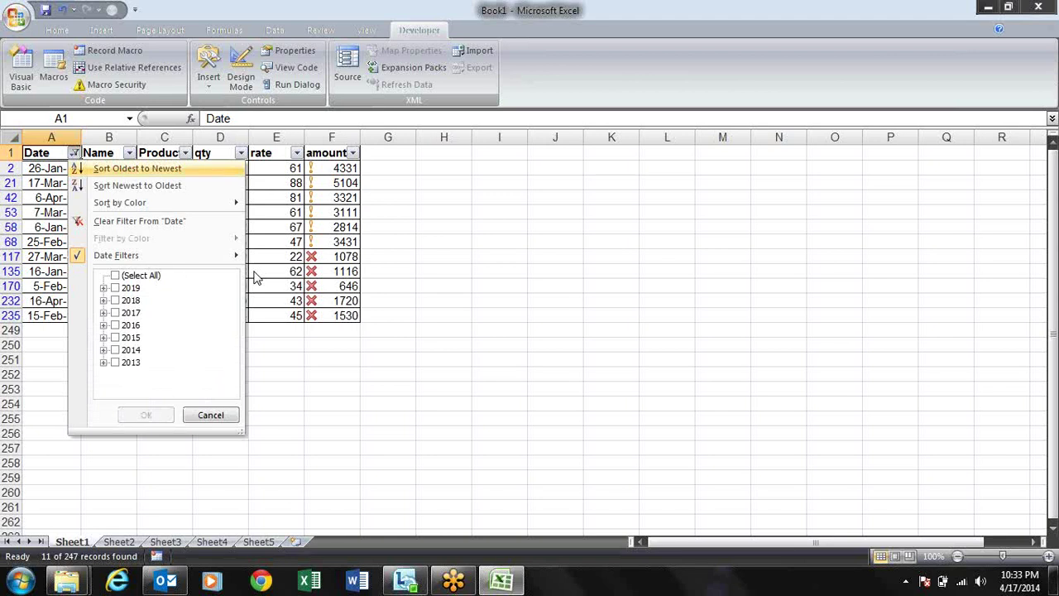
pyautogui.press('Down')
pyautogui.press('Right')
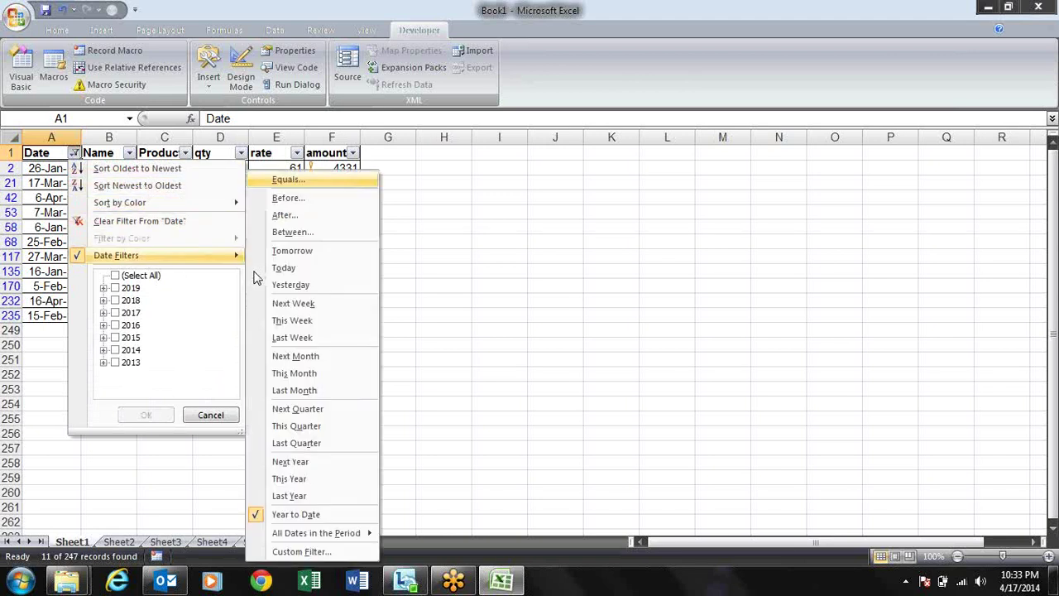
pyautogui.press('Down')
pyautogui.press('Down')
pyautogui.press('Down')
pyautogui.press('Down')
pyautogui.press('Down')
pyautogui.press('Down')
pyautogui.press('Down')
pyautogui.press('Down')
pyautogui.press('Down')
pyautogui.press('Down')
pyautogui.press('Down')
pyautogui.press('Down')
pyautogui.press('Down')
pyautogui.press('Down')
pyautogui.press('Down')
pyautogui.press('Down')
pyautogui.press('Down')
pyautogui.press('Down')
pyautogui.press('Down')
pyautogui.press('Down')
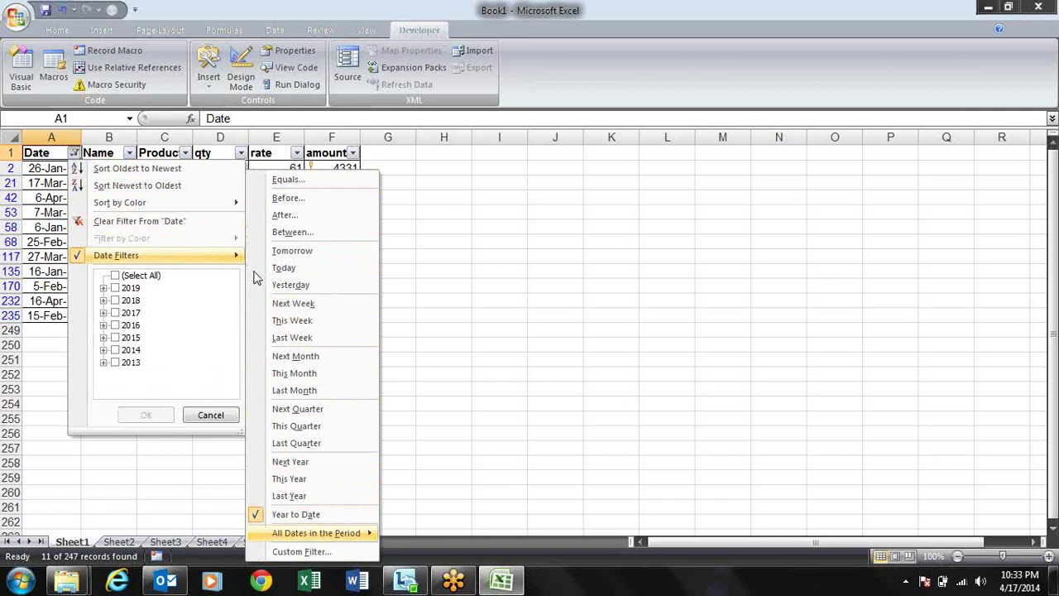
pyautogui.press('Right')
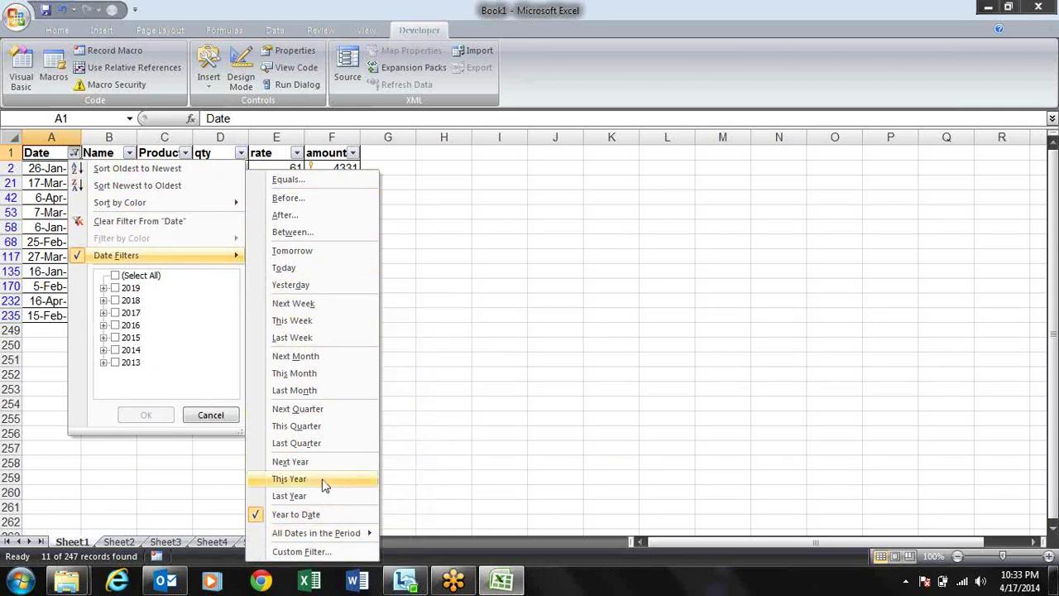
pyautogui.moveTo(344, 536)
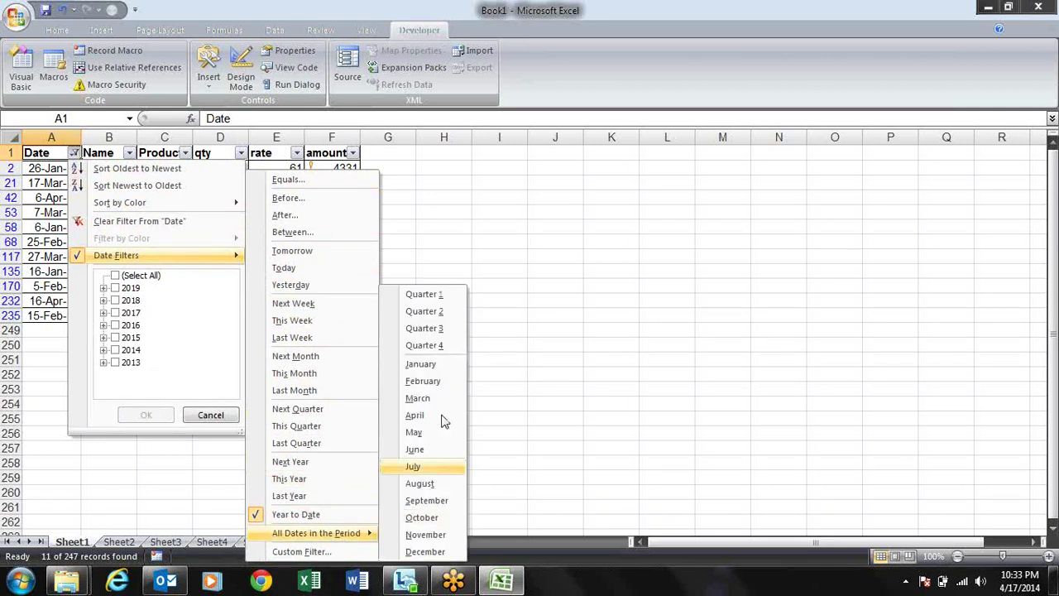
pyautogui.click(442, 365)
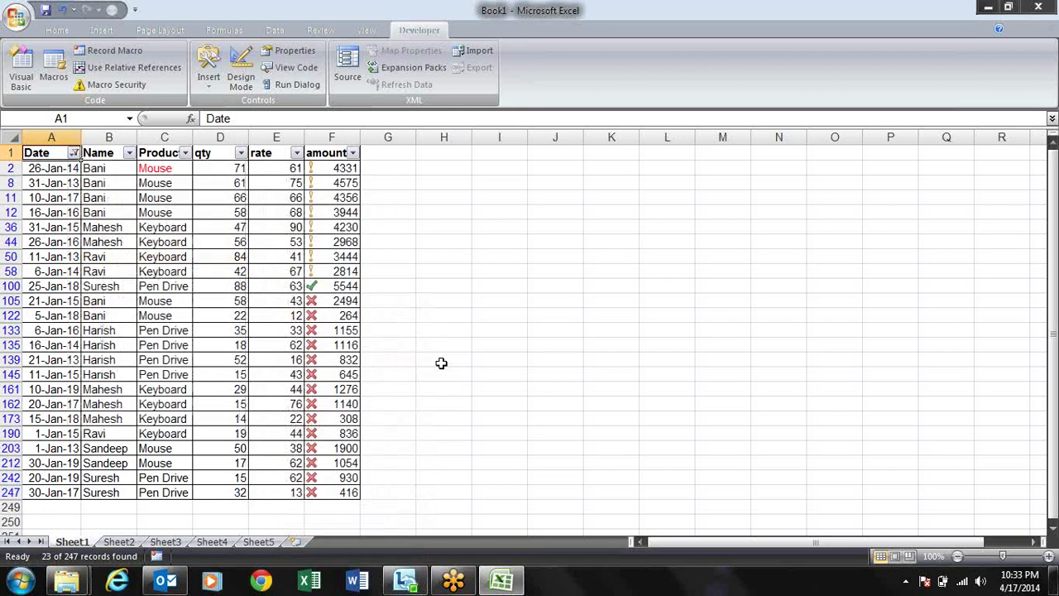
pyautogui.press('Down')
pyautogui.press('Down')
pyautogui.press('Down')
pyautogui.press('Down')
pyautogui.press('Down')
pyautogui.press('Down')
pyautogui.press('Down')
pyautogui.press('Down')
pyautogui.press('Down')
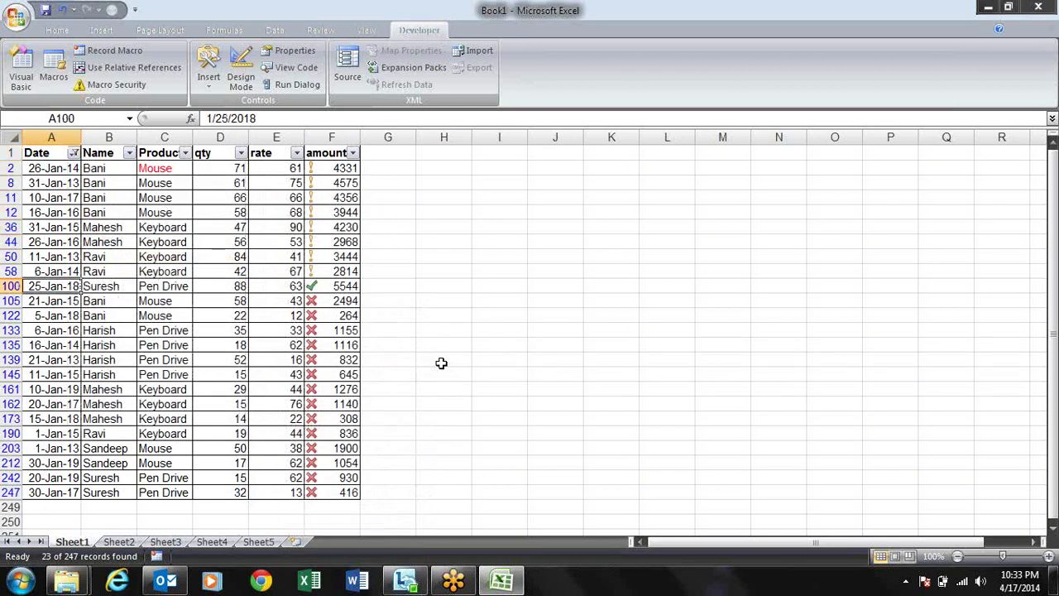
pyautogui.press('Down')
pyautogui.press('Down')
pyautogui.press('Down')
pyautogui.press('Up')
pyautogui.hotkey('ctrl', 'Home')
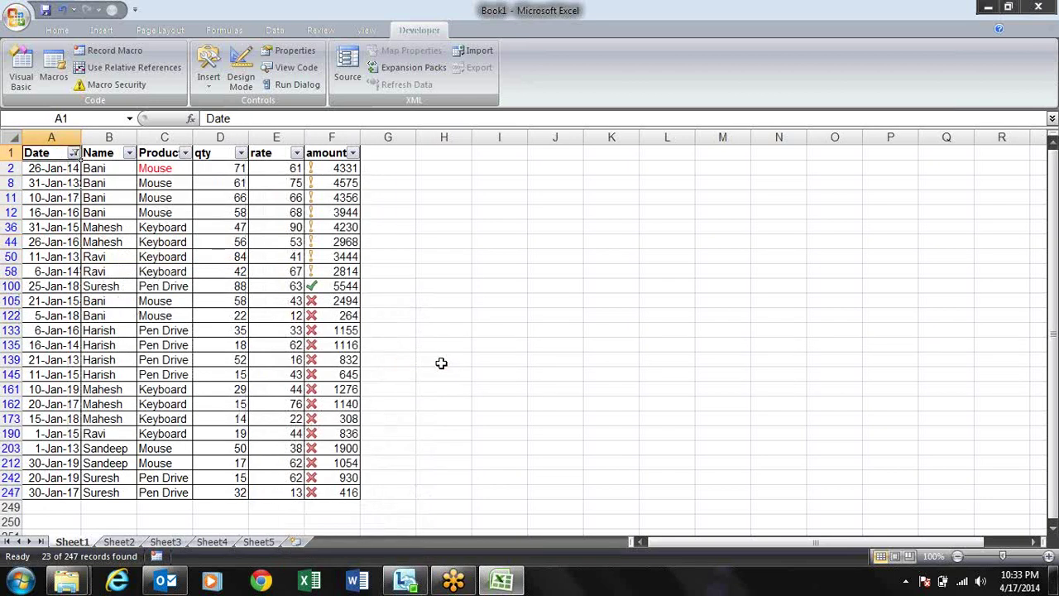
# - Reopen the Date filters and move to the Custom Filter option
pyautogui.hotkey('alt', 'Down')
pyautogui.press('Up')
pyautogui.press('Up')
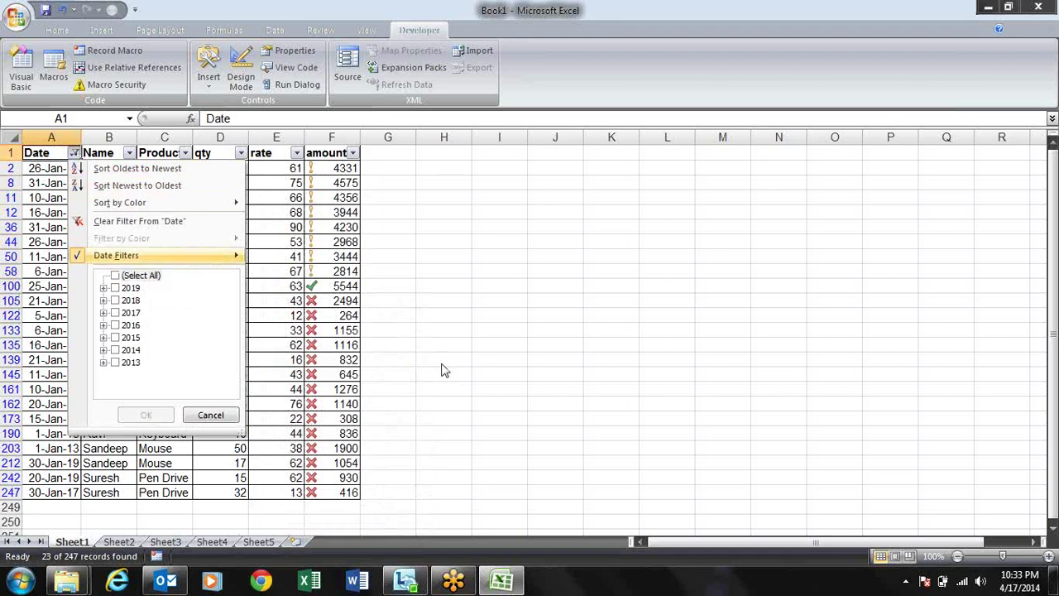
pyautogui.press('Right')
pyautogui.press('Down')
pyautogui.press('Down')
pyautogui.press('Down')
pyautogui.press('Down')
pyautogui.press('Down')
pyautogui.press('Down')
pyautogui.press('Down')
pyautogui.press('Down')
pyautogui.press('Down')
pyautogui.press('Down')
pyautogui.press('Down')
pyautogui.press('Down')
pyautogui.press('Down')
pyautogui.press('Down')
pyautogui.press('Down')
pyautogui.press('Down')
pyautogui.press('Down')
pyautogui.press('Down')
pyautogui.press('Down')
pyautogui.press('Down')
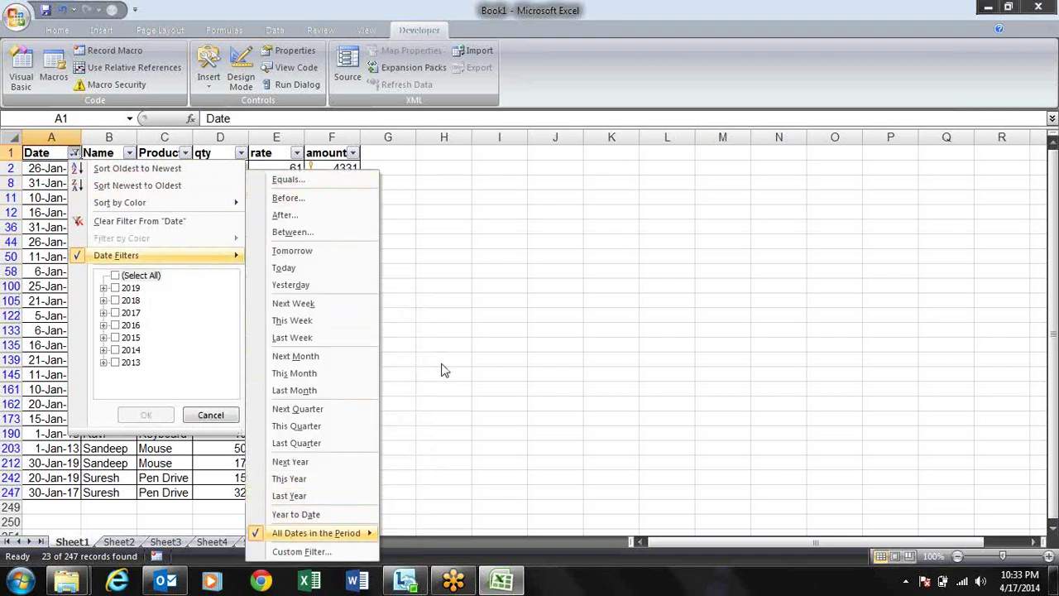
pyautogui.press('Right')
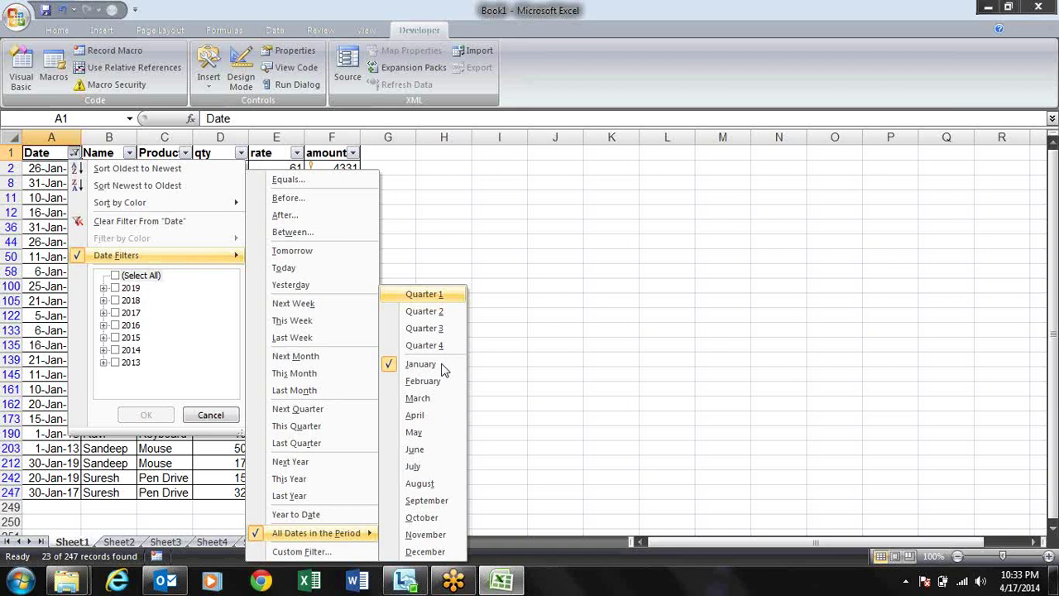
pyautogui.press('Down')
pyautogui.press('Down')
pyautogui.press('Down')
pyautogui.press('Left')
pyautogui.press('Down')
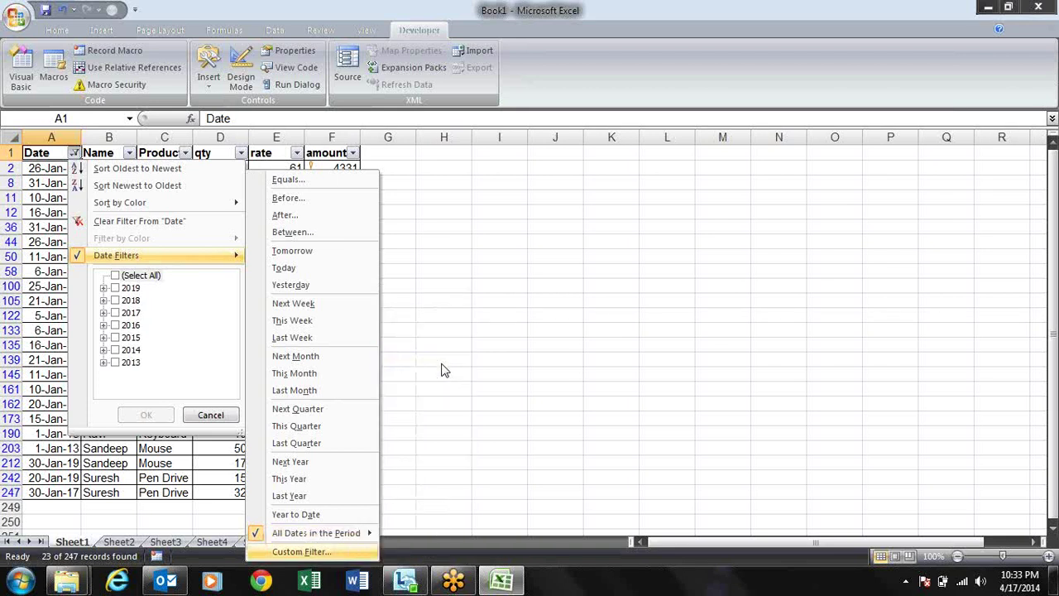
# - Browse the Custom AutoFilter operator list, then close the dialog without changes
pyautogui.press('Return')
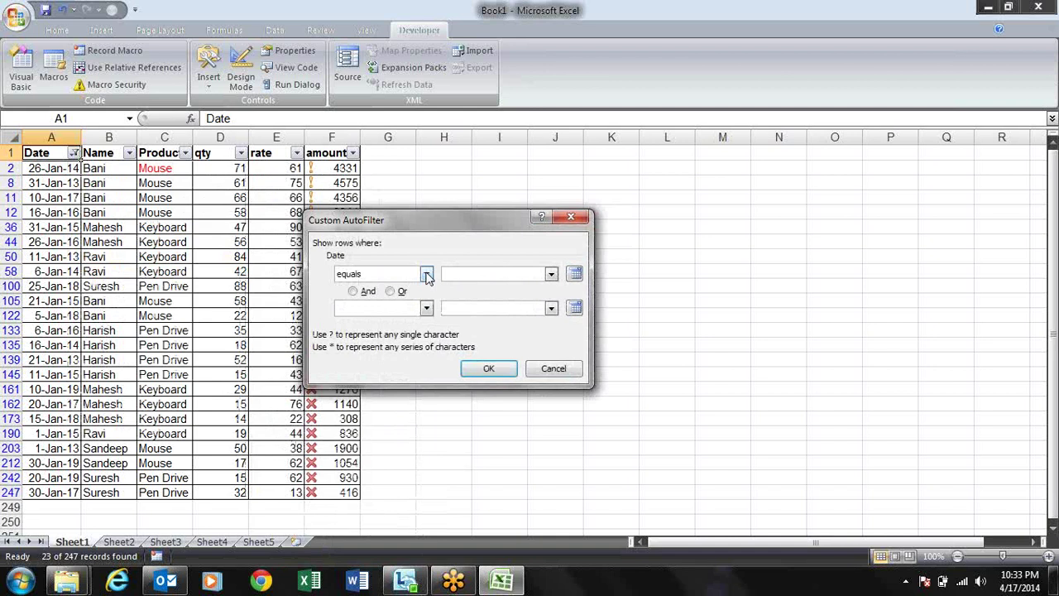
pyautogui.click(426, 274)
pyautogui.moveTo(429, 304)
pyautogui.mouseDown()
pyautogui.moveTo(432, 322)
pyautogui.moveTo(428, 292)
pyautogui.moveTo(431, 321)
pyautogui.mouseUp()
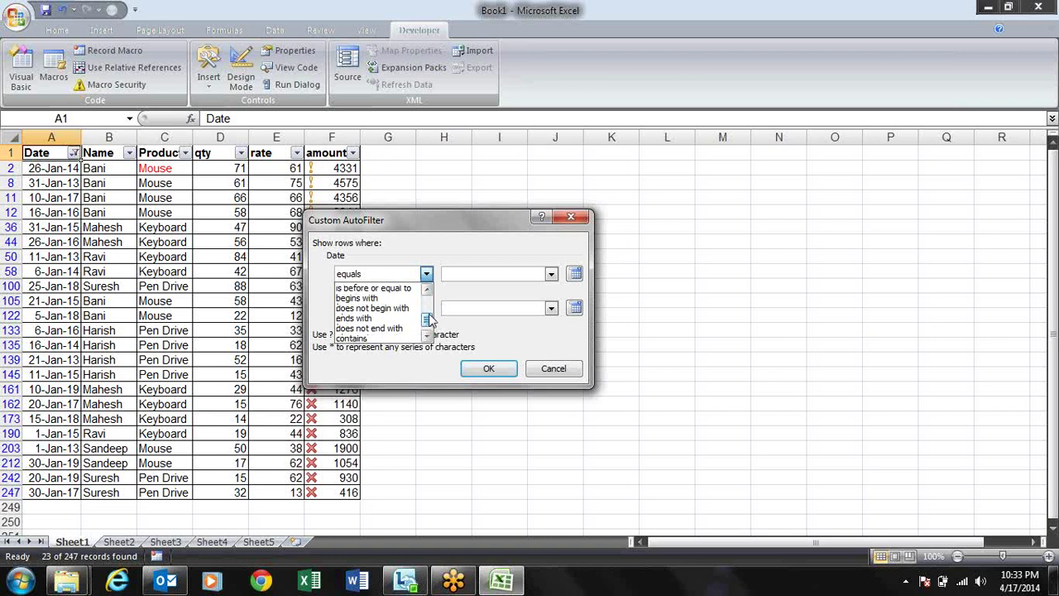
pyautogui.moveTo(430, 321); pyautogui.dragTo(429, 325)
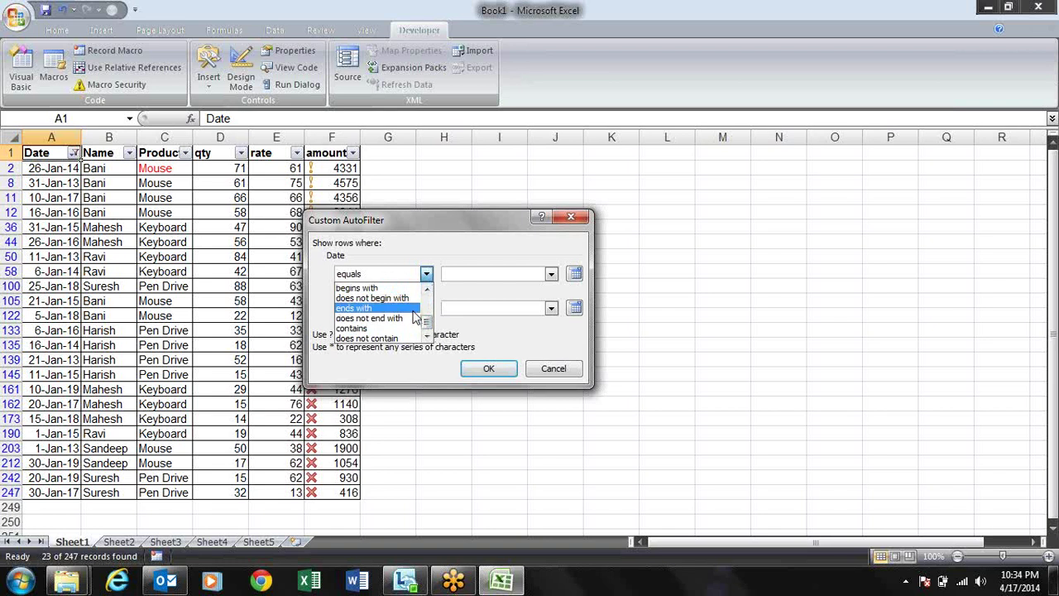
pyautogui.moveTo(428, 322)
pyautogui.mouseDown()
pyautogui.moveTo(427, 291)
pyautogui.moveTo(430, 332)
pyautogui.mouseUp()
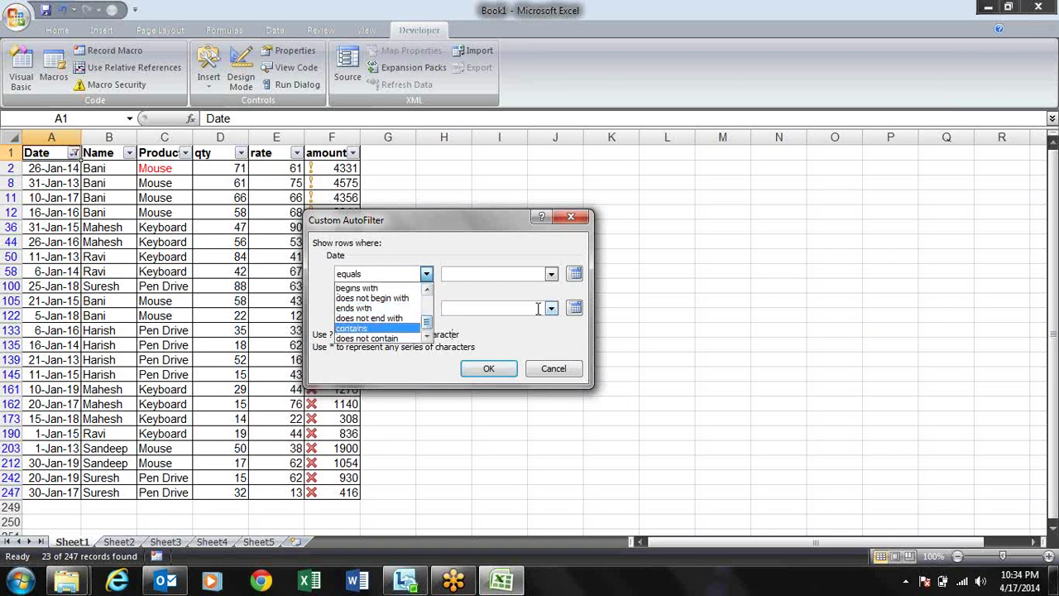
pyautogui.click(524, 265)
pyautogui.click(581, 222)
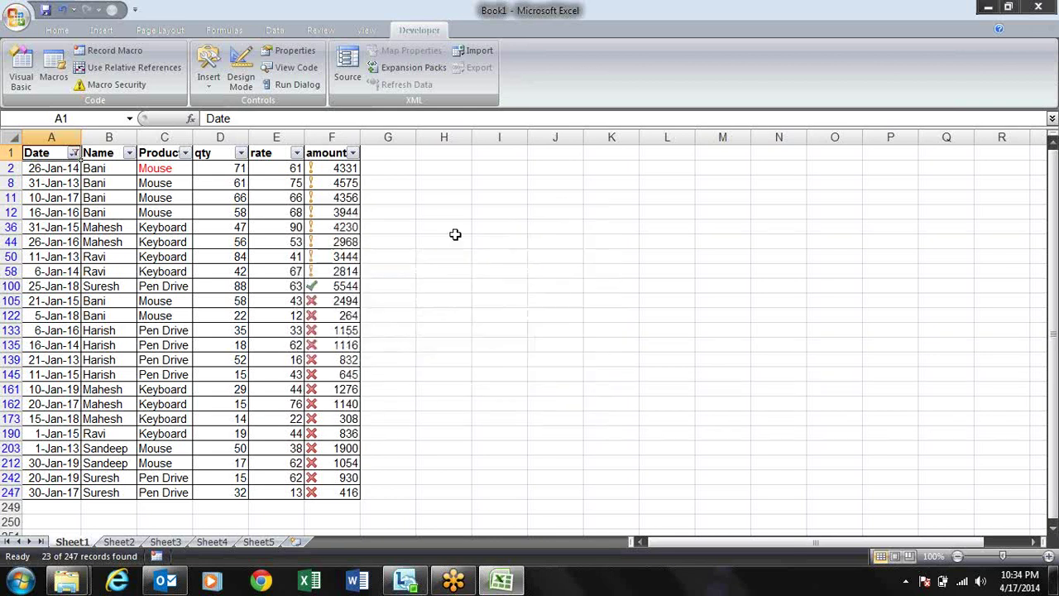
# - Turn off AutoFilter on the sales table with Ctrl+Shift+L
pyautogui.press('Right')
pyautogui.press('Left')
pyautogui.hotkey('ctrl', 'shift', 'l')
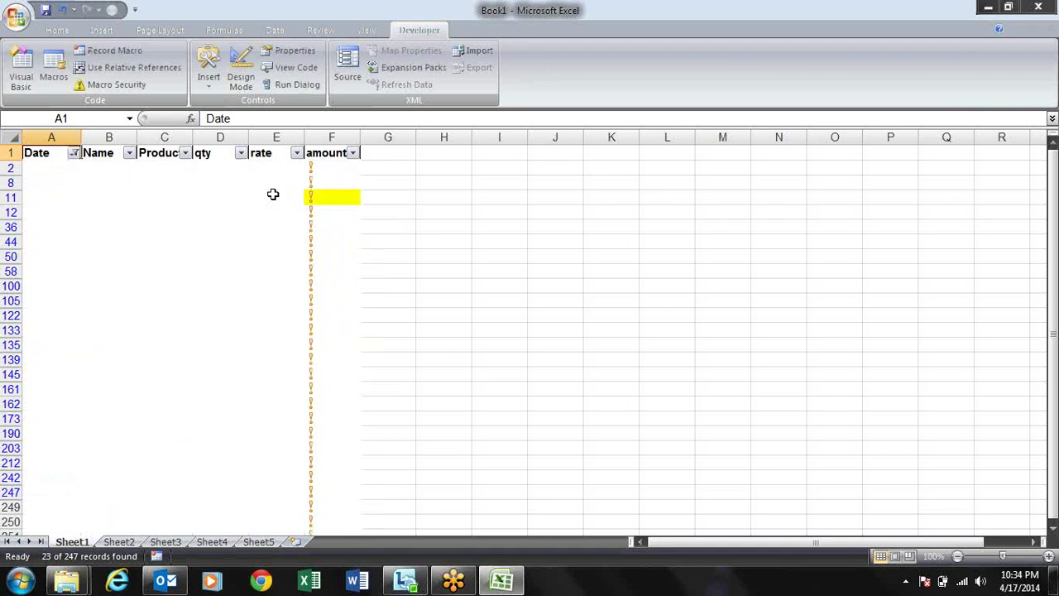
# - Re-enable AutoFilter and filter Name equals a salesperson's name, leaving 41 of 247 records
pyautogui.hotkey('ctrl', 'shift', 'l')
pyautogui.press('Right')
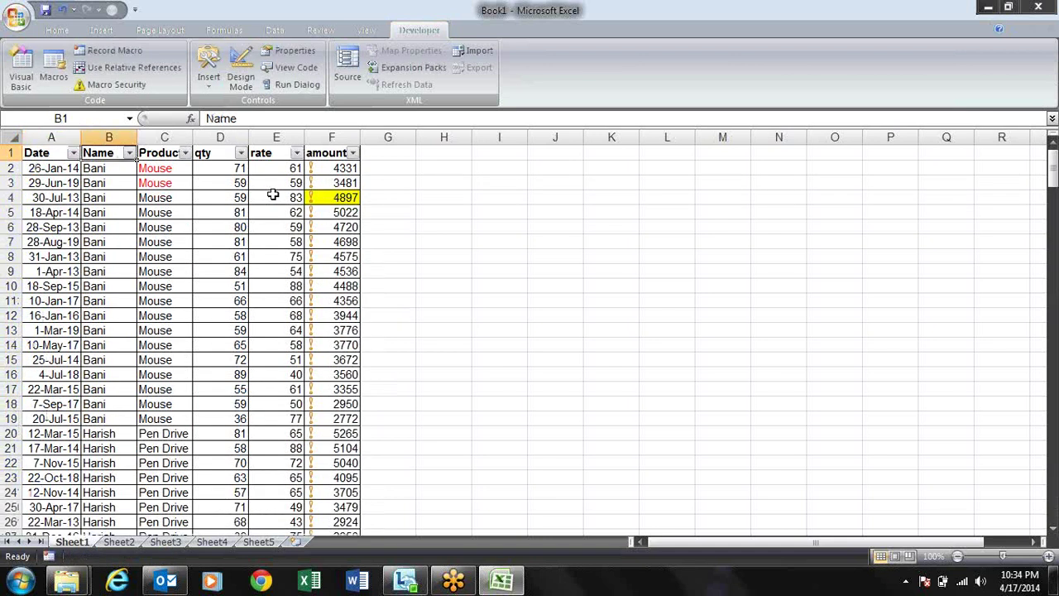
pyautogui.hotkey('alt', 'Down')
pyautogui.press('Down')
pyautogui.press('Down')
pyautogui.press('Down')
pyautogui.press('Down')
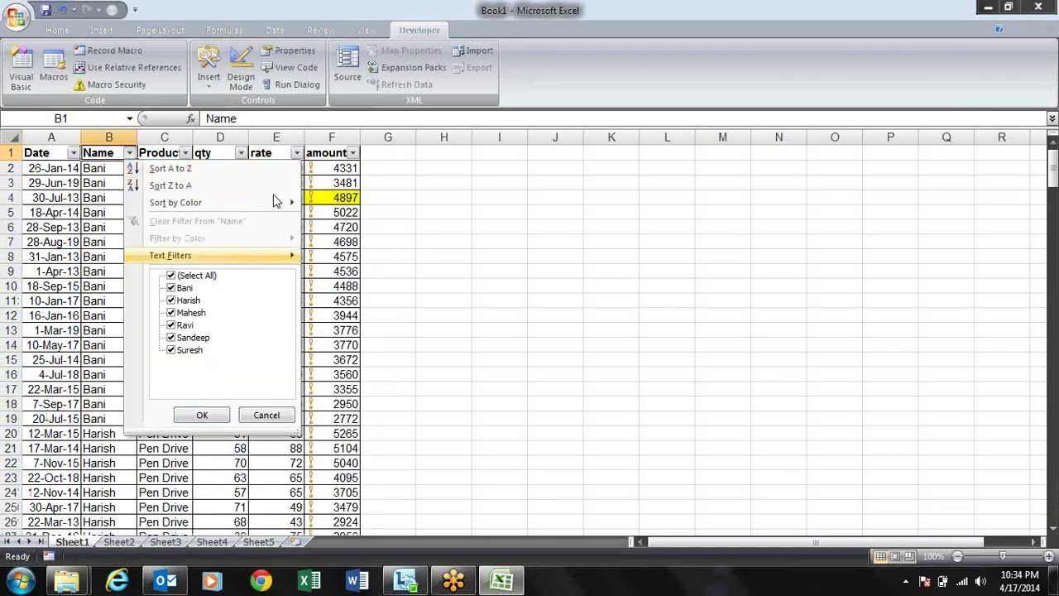
pyautogui.press('Right')
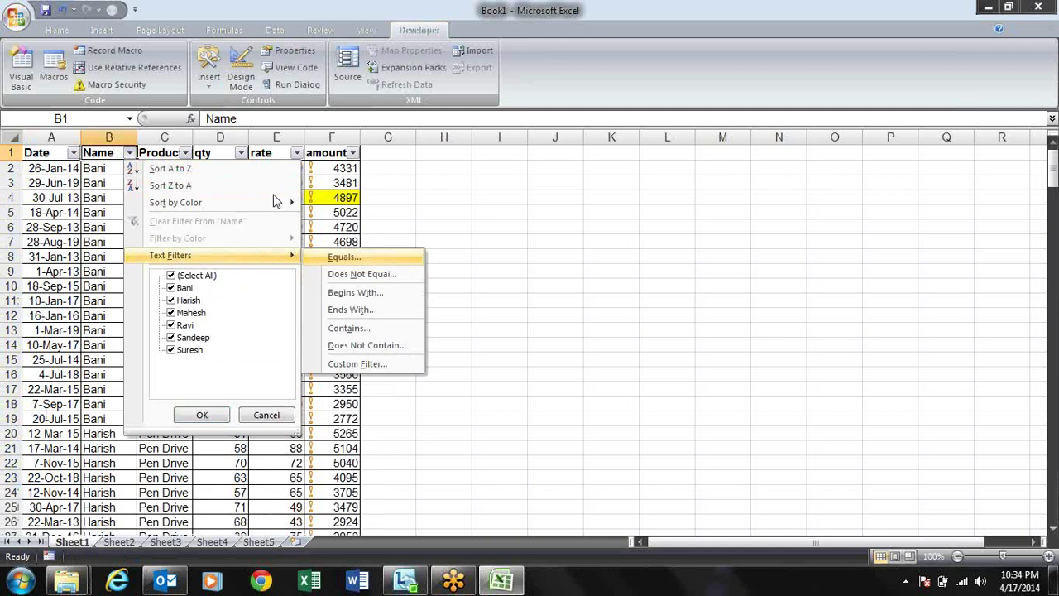
pyautogui.press('Return')
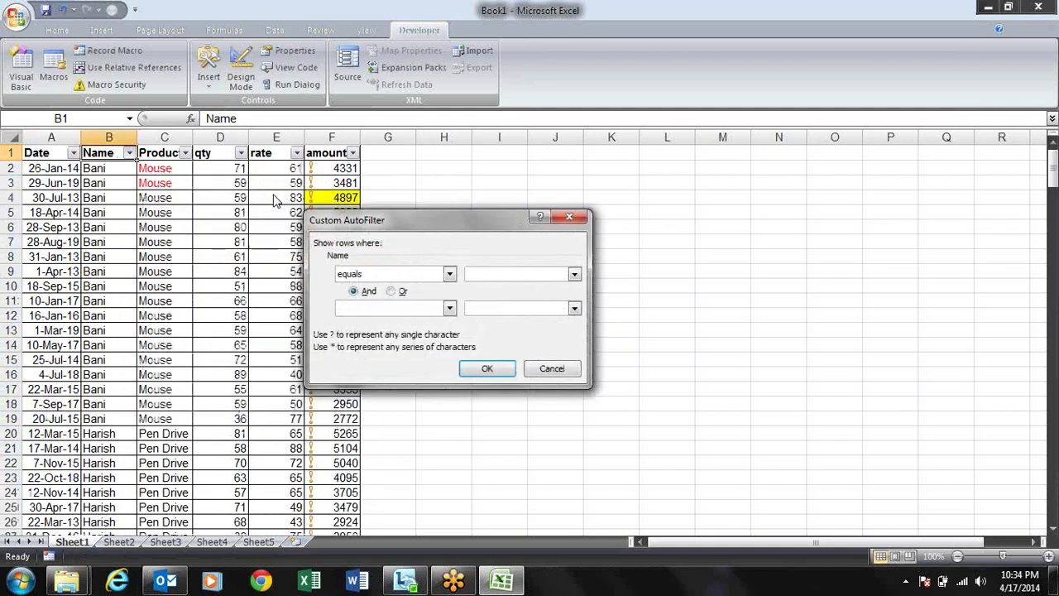
pyautogui.write('ba')
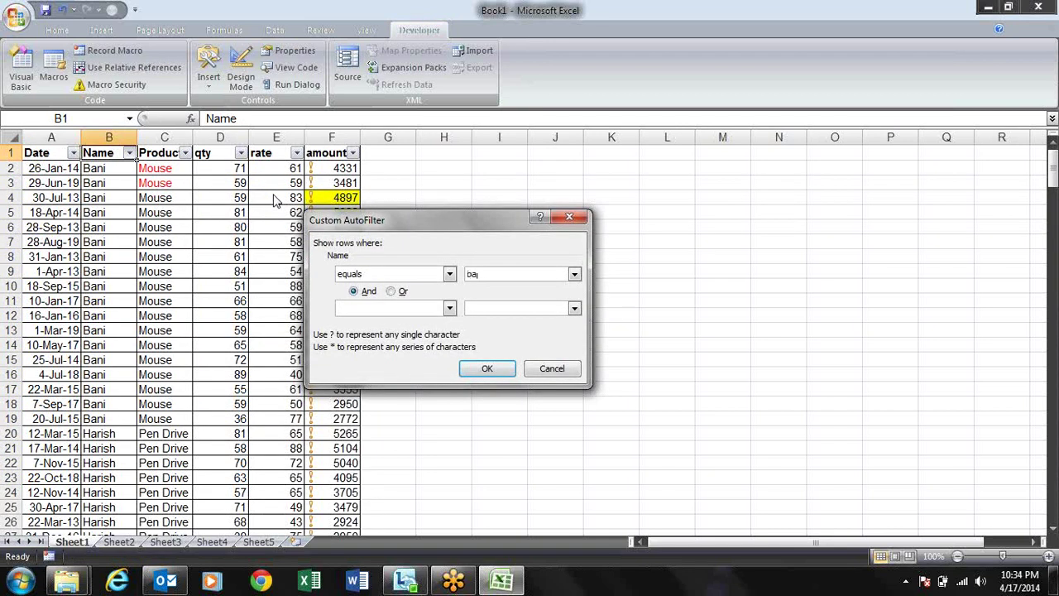
pyautogui.write('ni')
pyautogui.press('Return')
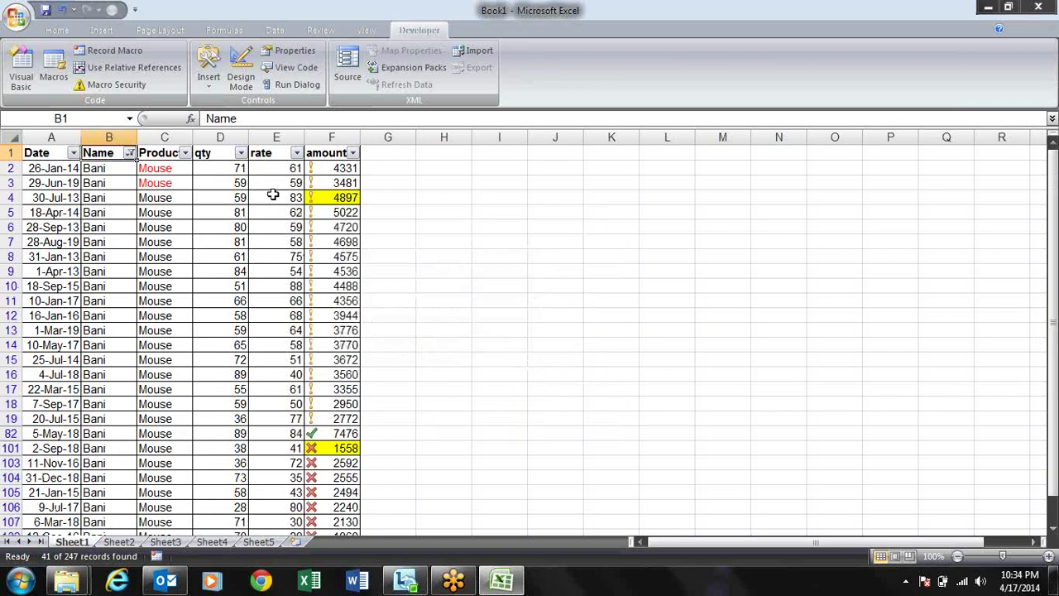
pyautogui.press('Down')
pyautogui.press('Down')
pyautogui.press('Down')
pyautogui.press('Down')
pyautogui.press('Down')
pyautogui.press('Down')
pyautogui.press('Down')
pyautogui.press('Down')
pyautogui.press('Down')
pyautogui.press('Down')
pyautogui.press('Down')
pyautogui.press('Down')
pyautogui.press('Down')
pyautogui.press('Down')
pyautogui.press('Down')
pyautogui.press('Down')
pyautogui.press('Down')
pyautogui.press('Down')
pyautogui.press('Down')
pyautogui.press('Down')
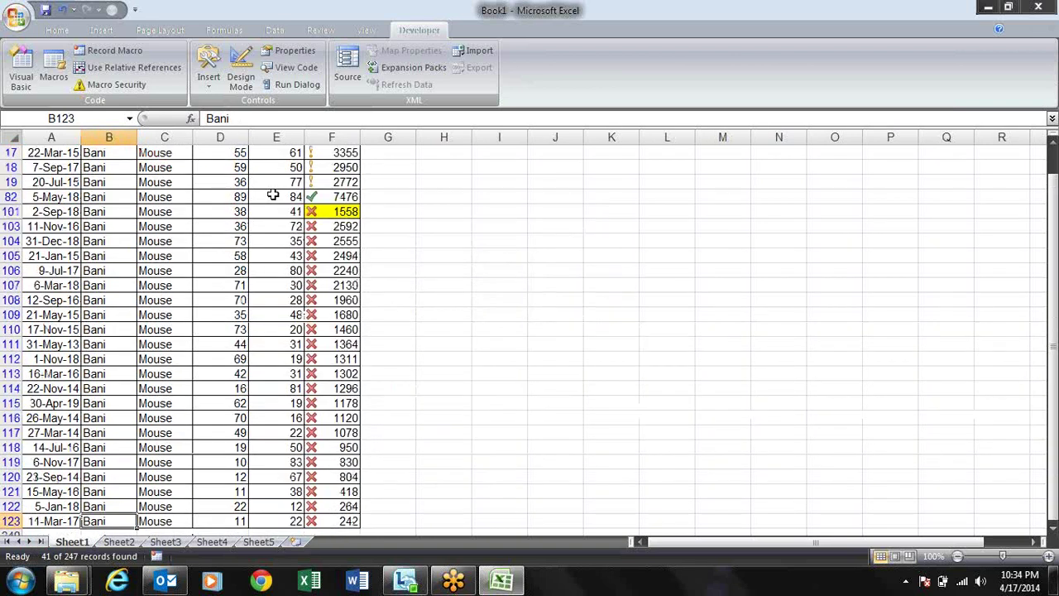
pyautogui.hotkey('ctrl', 'Up')
# - Reopen the Name text filters and move to Does Not Equal
pyautogui.hotkey('alt', 'Down')
pyautogui.press('Up')
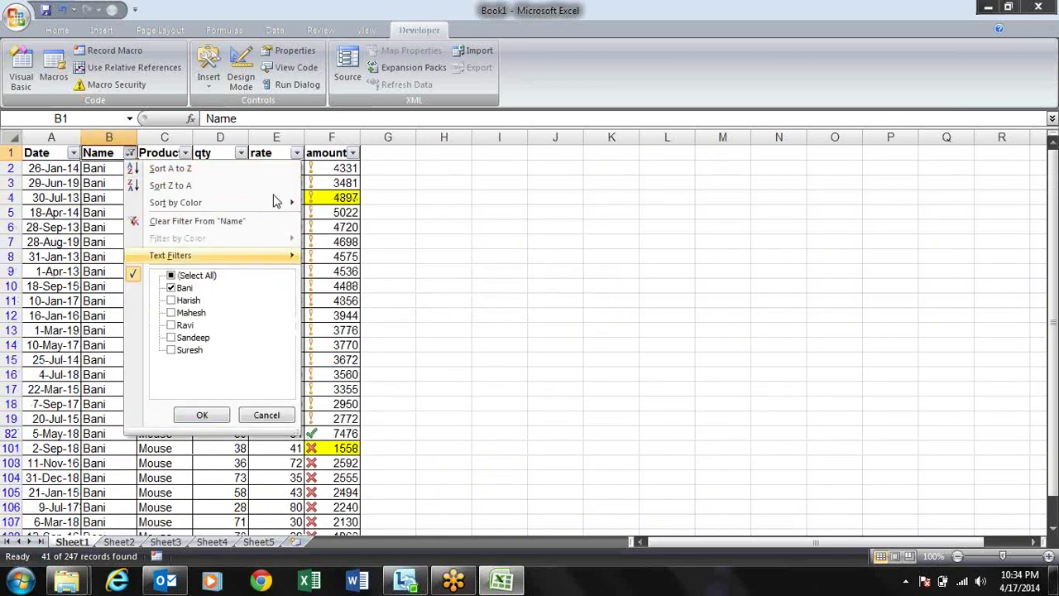
pyautogui.press('Right')
pyautogui.press('Down')
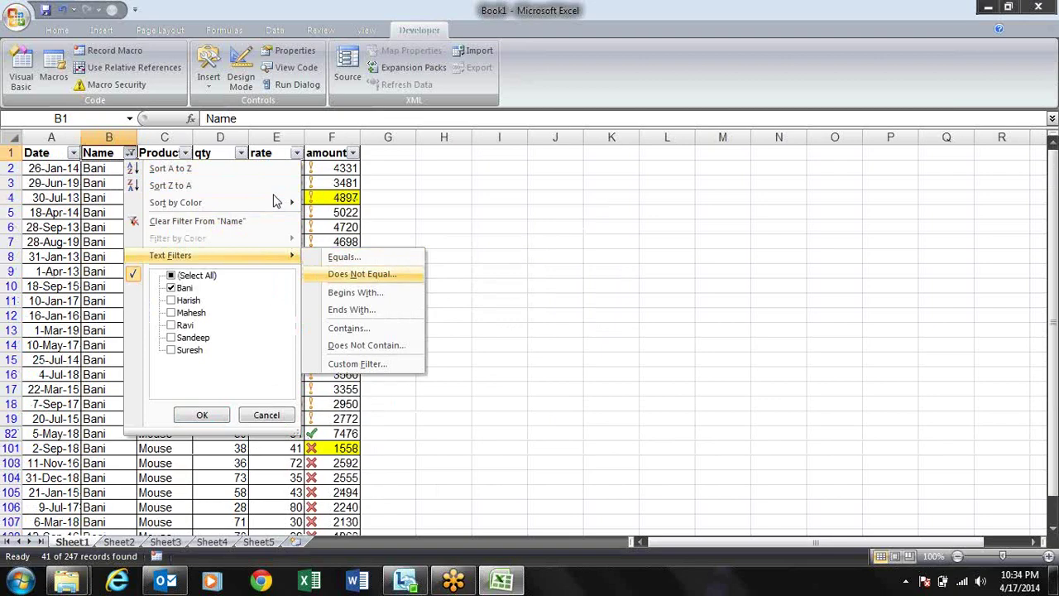
# - Filter the Name column to names that do not equal 'bani'
pyautogui.press('Return')
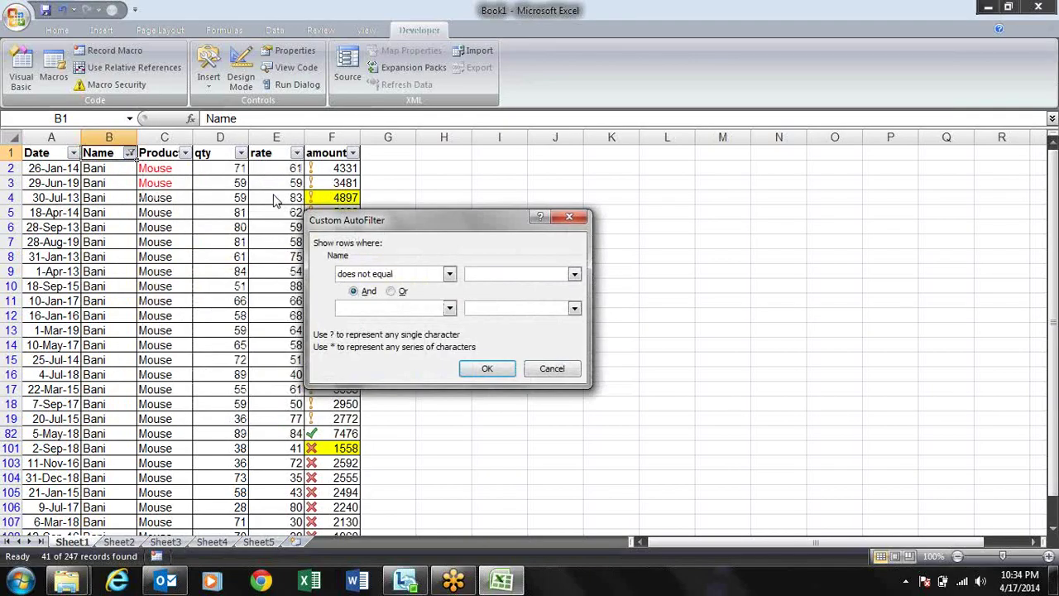
pyautogui.write('bani')
pyautogui.press('Return')
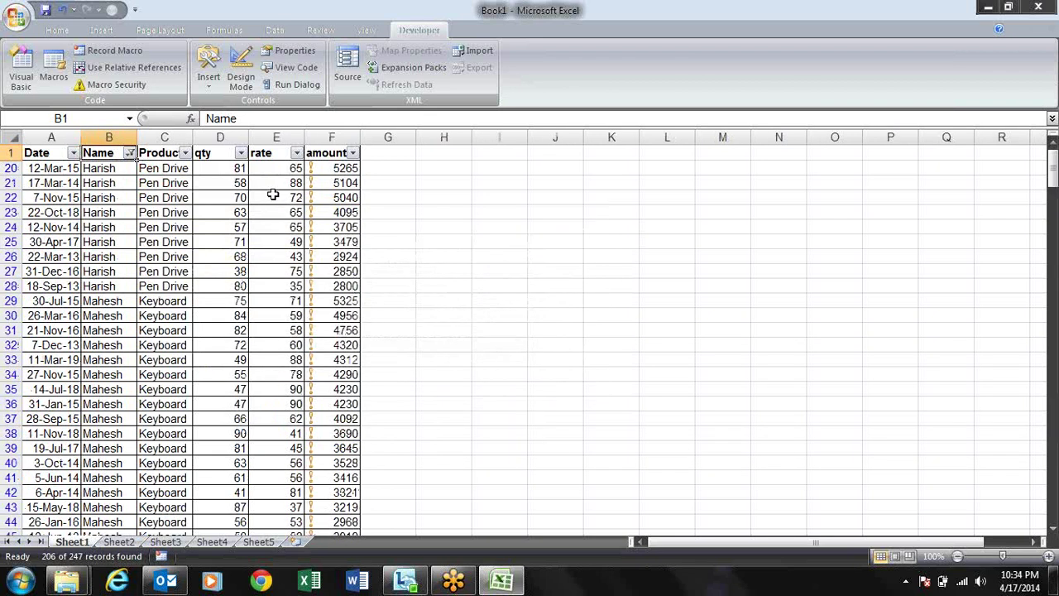
pyautogui.press('Down')
pyautogui.press('Down')
pyautogui.press('Down')
pyautogui.press('Down')
pyautogui.press('Down')
pyautogui.press('Down')
pyautogui.press('Down')
pyautogui.press('Down')
pyautogui.press('Down')
pyautogui.press('Down')
pyautogui.press('Down')
pyautogui.press('Down')
pyautogui.press('Down')
pyautogui.press('Down')
pyautogui.press('Down')
pyautogui.press('Down')
pyautogui.press('Down')
pyautogui.press('Down')
pyautogui.press('Down')
pyautogui.press('Down')
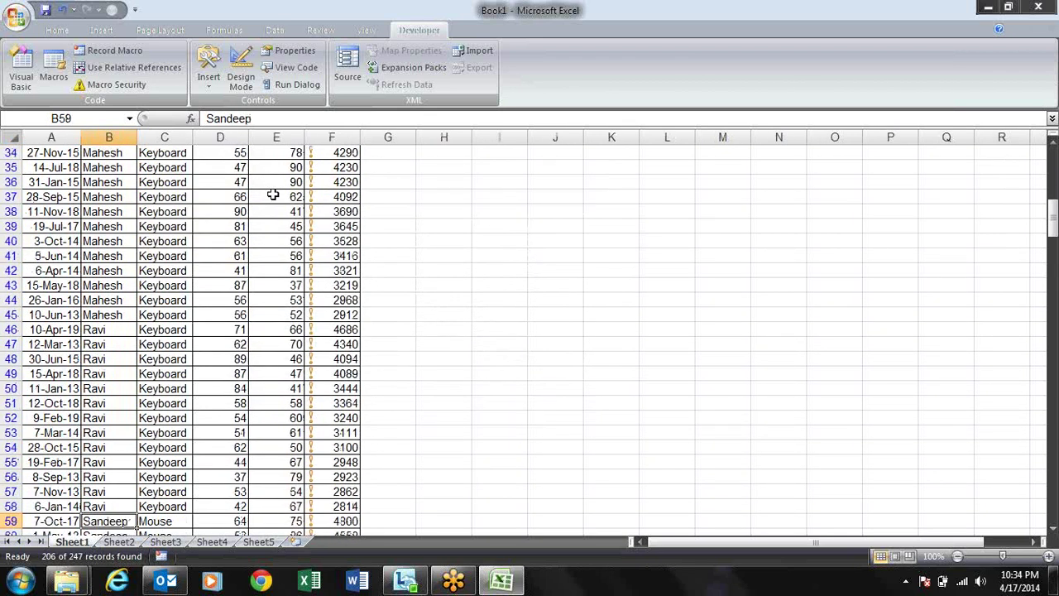
pyautogui.hotkey('ctrl', 'Down')
pyautogui.hotkey('ctrl', 'Up')
# - Change the Name filter to names beginning with 's'
pyautogui.hotkey('alt', 'Down')
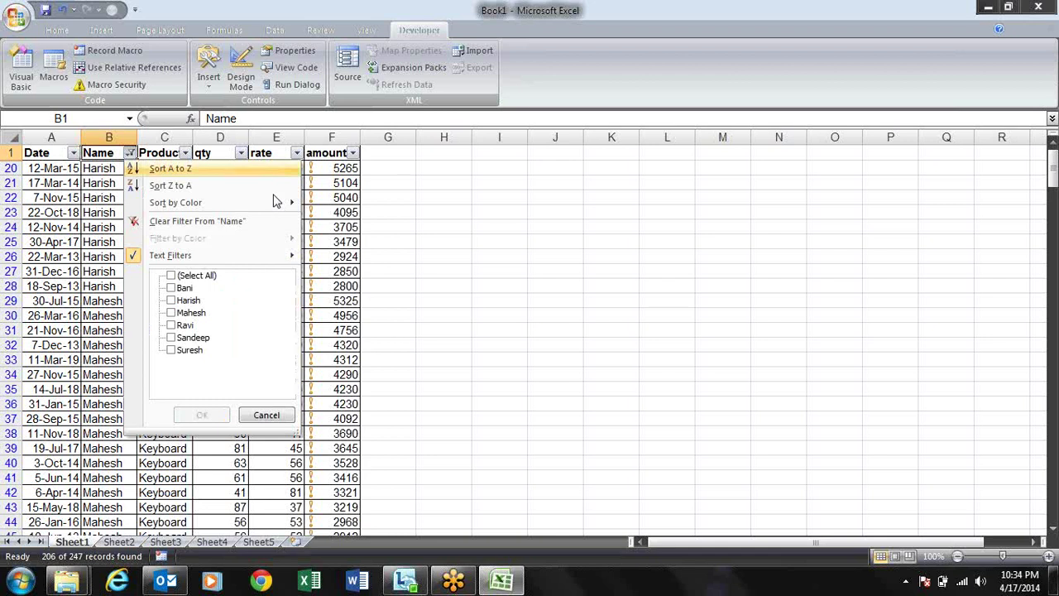
pyautogui.press('Down')
pyautogui.press('Down')
pyautogui.press('Down')
pyautogui.press('Down')
pyautogui.press('Right')
pyautogui.press('Down')
pyautogui.press('Down')
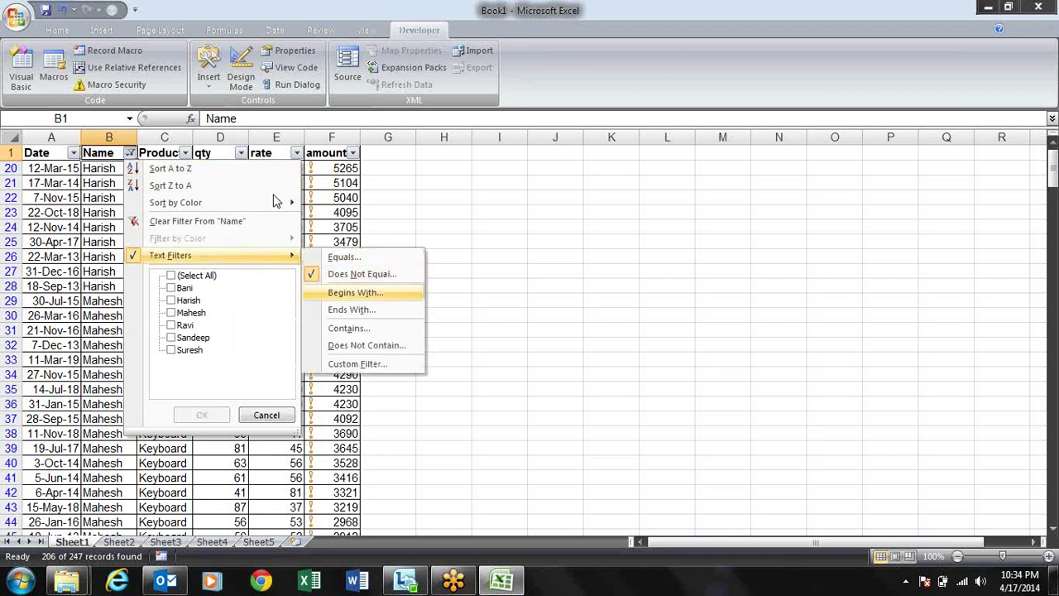
pyautogui.press('Return')
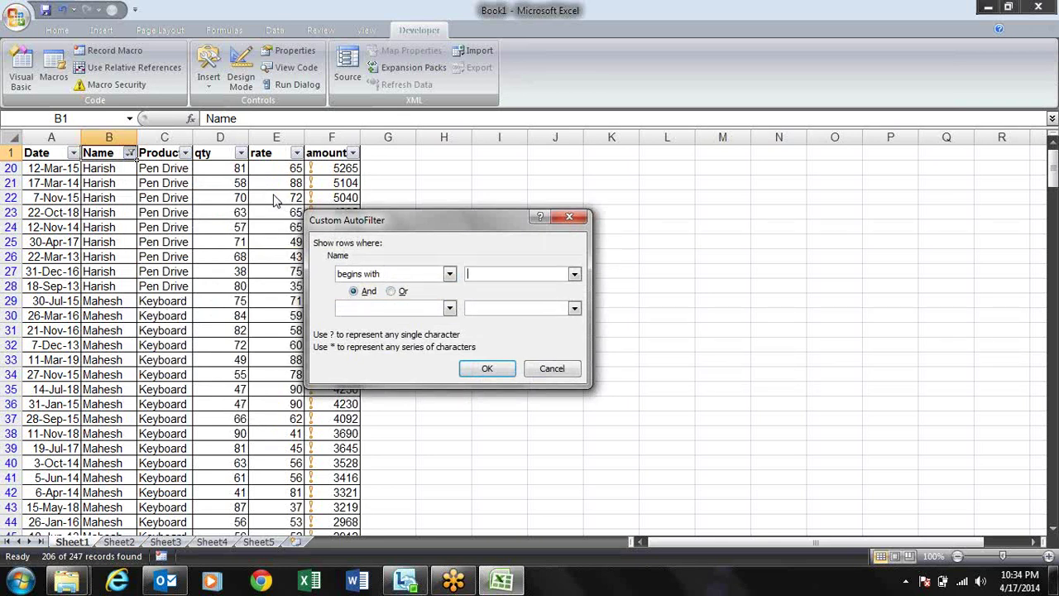
pyautogui.write('s')
pyautogui.press('Return')
pyautogui.press('Down')
pyautogui.press('Down')
pyautogui.press('Down')
pyautogui.press('Down')
pyautogui.press('Down')
pyautogui.press('Down')
pyautogui.press('Down')
pyautogui.press('Down')
pyautogui.press('Down')
pyautogui.press('Down')
pyautogui.press('Down')
pyautogui.press('Down')
pyautogui.press('Down')
pyautogui.press('Down')
pyautogui.press('Down')
pyautogui.press('Down')
pyautogui.press('Down')
pyautogui.press('Down')
pyautogui.press('Down')
pyautogui.press('Down')
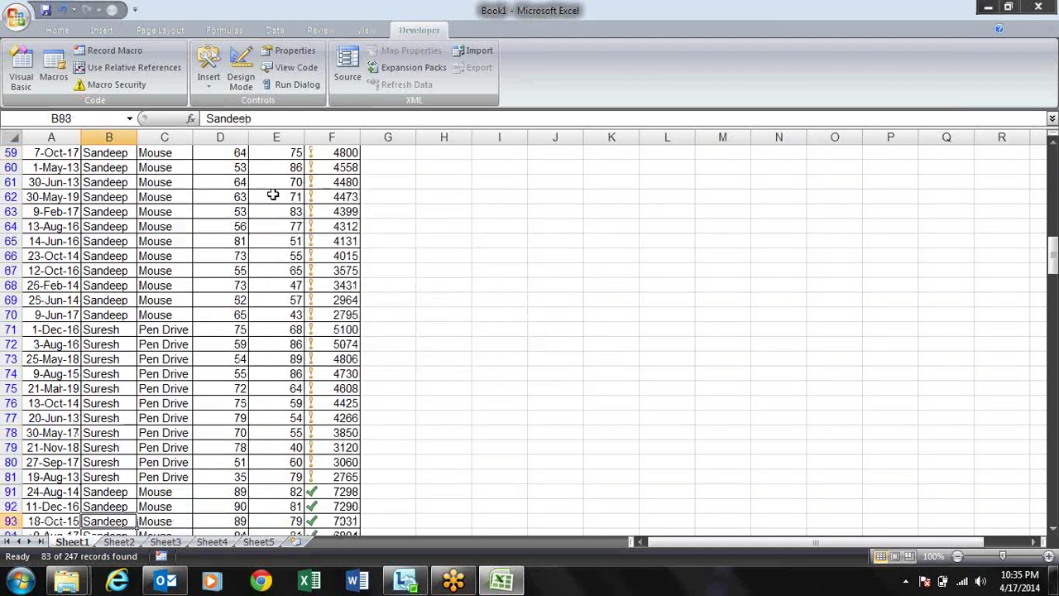
pyautogui.press('Down')
pyautogui.press('Down')
pyautogui.press('Down')
pyautogui.press('Down')
pyautogui.press('Down')
pyautogui.press('Down')
pyautogui.press('Down')
pyautogui.press('Down')
pyautogui.press('Down')
pyautogui.press('Down')
pyautogui.press('Down')
pyautogui.press('Down')
pyautogui.press('Down')
pyautogui.hotkey('ctrl', 'Up')
# - Change the Name filter to names ending with 'p'
pyautogui.hotkey('alt', 'Down')
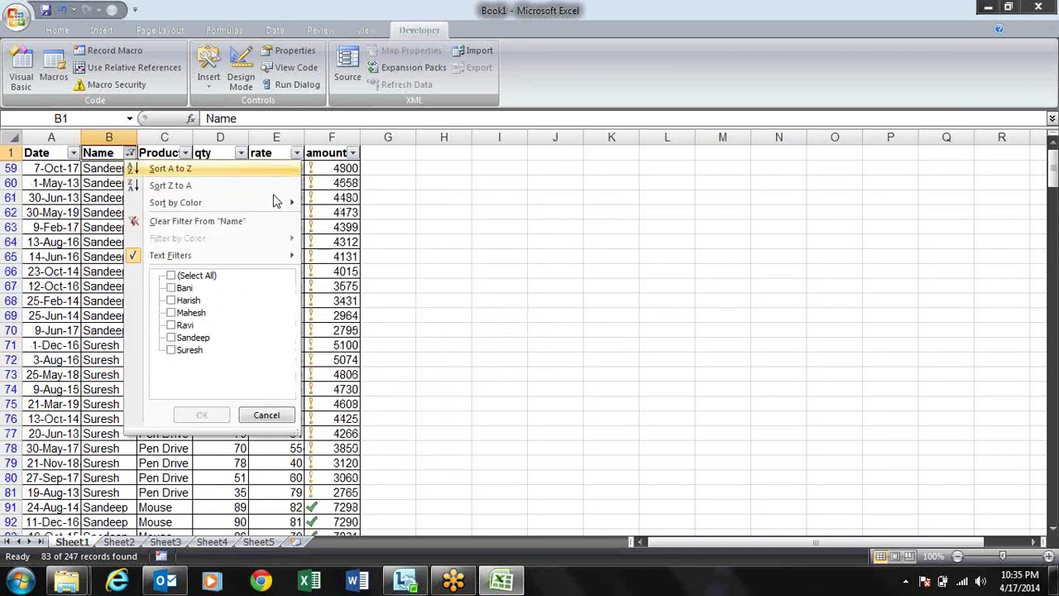
pyautogui.press('Down')
pyautogui.press('Down')
pyautogui.press('Down')
pyautogui.press('Down')
pyautogui.press('Down')
pyautogui.press('Up')
pyautogui.press('Right')
pyautogui.press('Down')
pyautogui.press('Down')
pyautogui.press('Down')
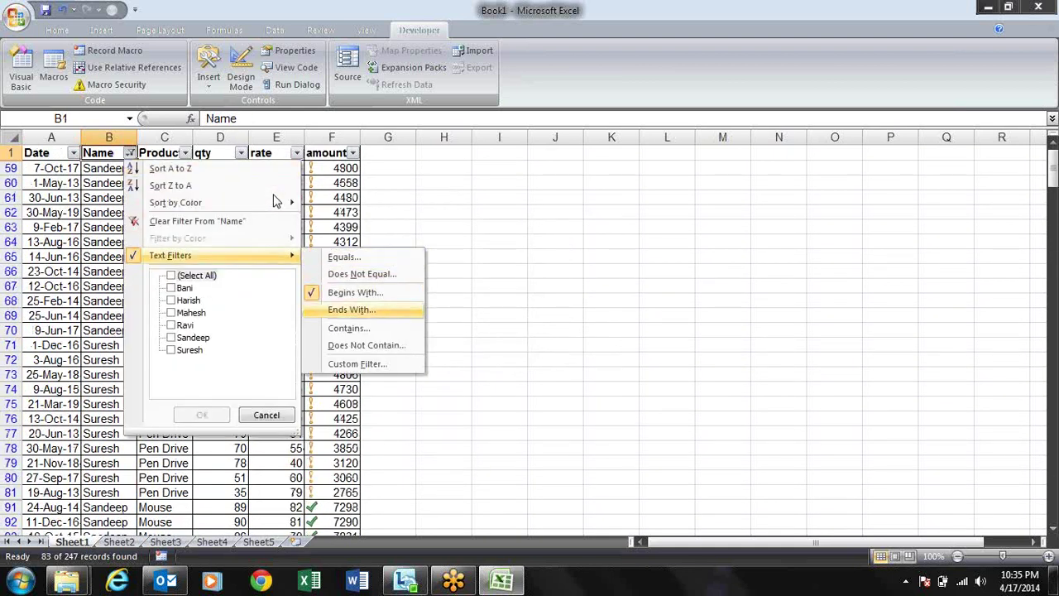
pyautogui.press('Return')
pyautogui.write('p')
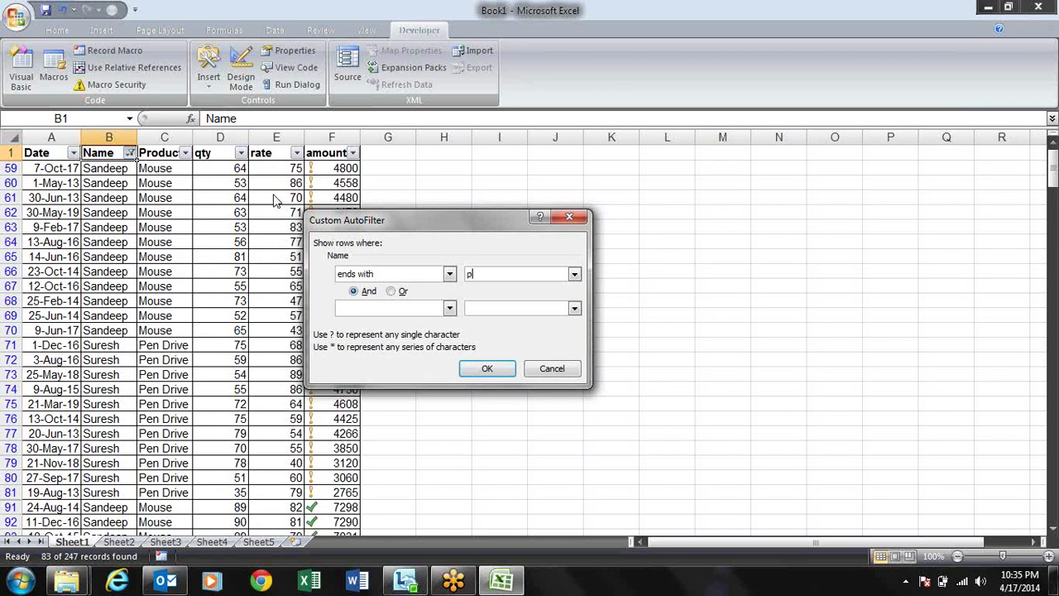
pyautogui.press('Return')
pyautogui.press('Down')
pyautogui.press('Down')
pyautogui.press('Down')
pyautogui.press('Down')
pyautogui.press('Down')
pyautogui.press('Down')
pyautogui.press('Down')
pyautogui.press('Down')
pyautogui.press('Down')
pyautogui.press('Down')
pyautogui.press('Down')
pyautogui.press('Down')
pyautogui.press('Down')
pyautogui.press('Down')
pyautogui.press('Down')
pyautogui.press('Down')
pyautogui.press('Down')
pyautogui.press('Down')
pyautogui.press('Down')
pyautogui.press('Down')
pyautogui.press('Down')
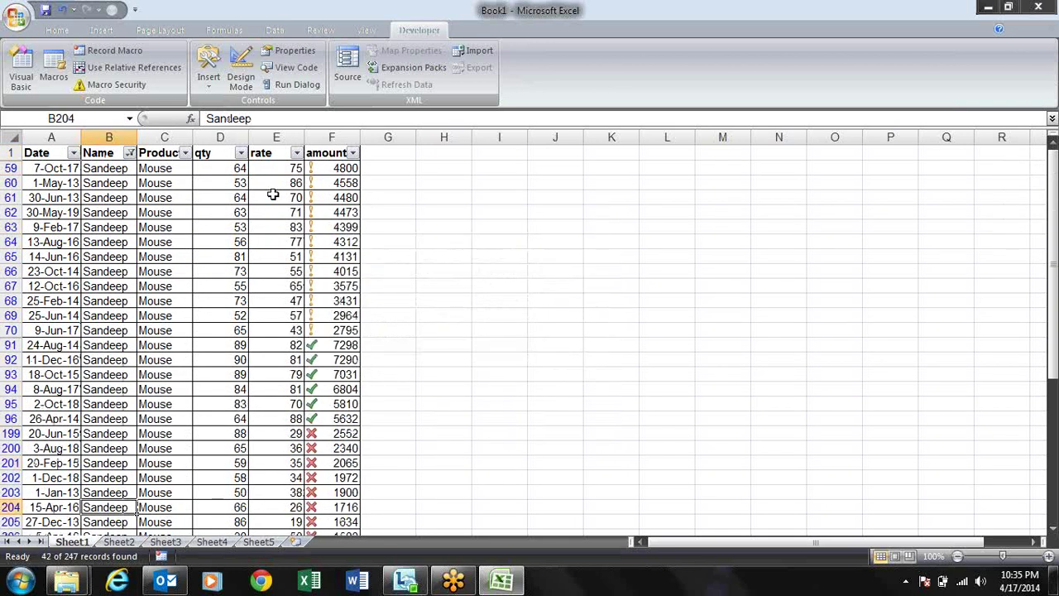
pyautogui.hotkey('ctrl', 'Up')
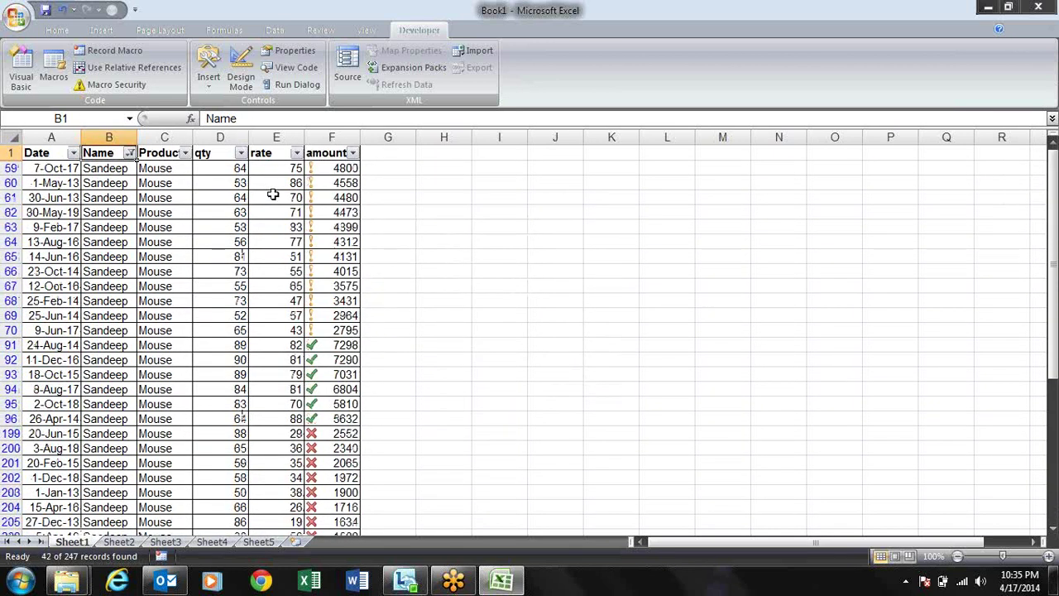
# - Change the Name filter to names containing 'ee', leaving 42 of 247 records
pyautogui.hotkey('alt', 'Down')
pyautogui.press('Down')
pyautogui.press('Down')
pyautogui.press('Down')
pyautogui.press('Down')
pyautogui.press('Down')
pyautogui.press('Up')
pyautogui.press('Right')
pyautogui.press('Down')
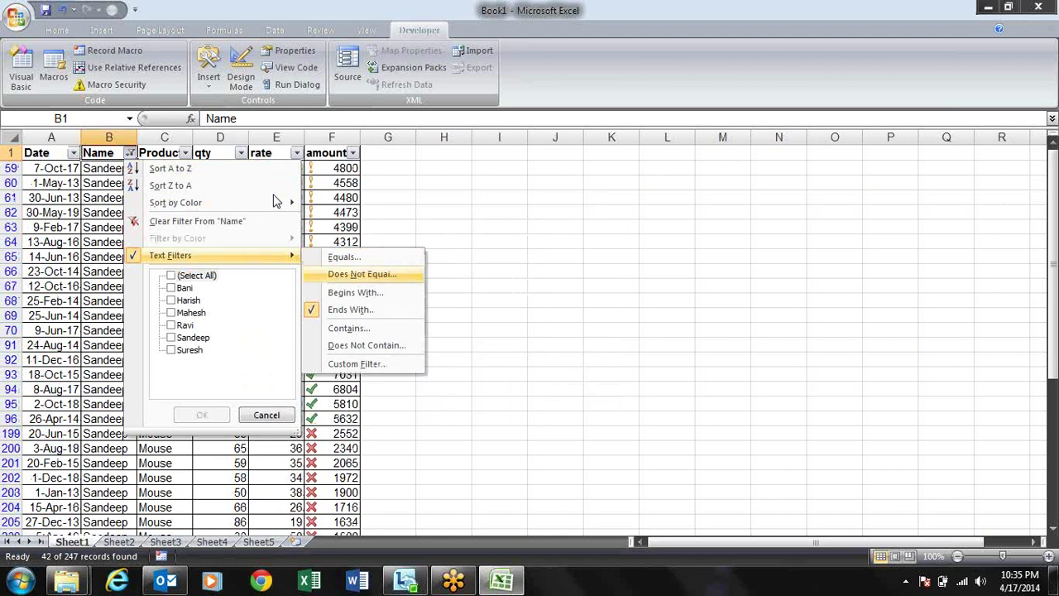
pyautogui.press('Down')
pyautogui.press('Down')
pyautogui.press('Down')
pyautogui.press('Return')
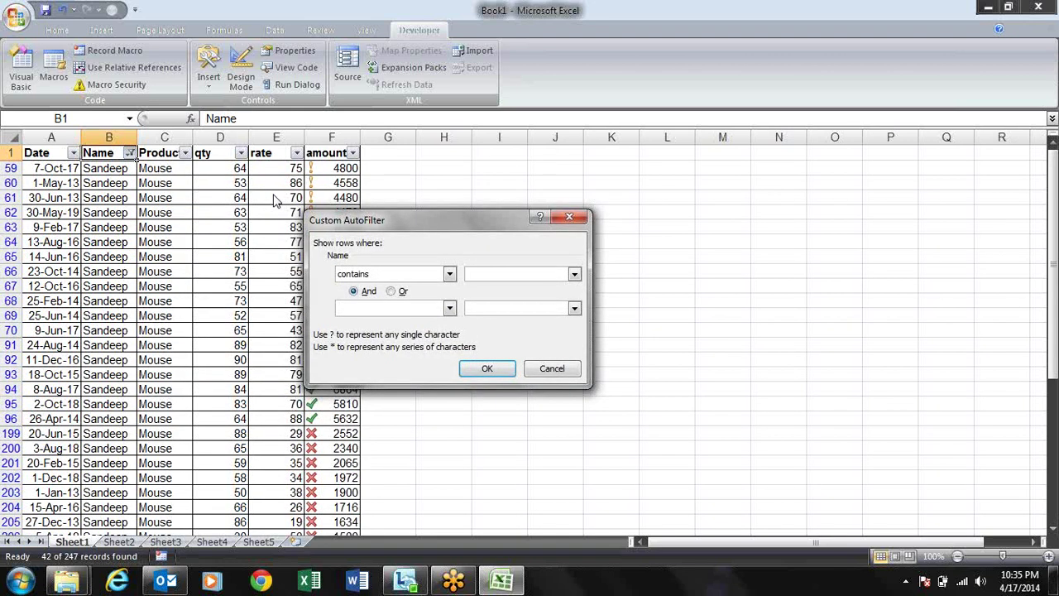
pyautogui.write('ee')
pyautogui.press('Return')
pyautogui.press('Down')
pyautogui.press('Down')
pyautogui.press('Down')
pyautogui.press('Down')
pyautogui.press('Down')
pyautogui.press('Down')
pyautogui.press('Down')
pyautogui.press('Down')
pyautogui.press('Down')
pyautogui.press('Down')
pyautogui.press('Down')
pyautogui.press('Down')
pyautogui.press('Down')
pyautogui.press('Down')
pyautogui.press('Down')
pyautogui.press('Down')
pyautogui.press('Down')
pyautogui.press('Down')
pyautogui.press('Down')
pyautogui.press('Down')
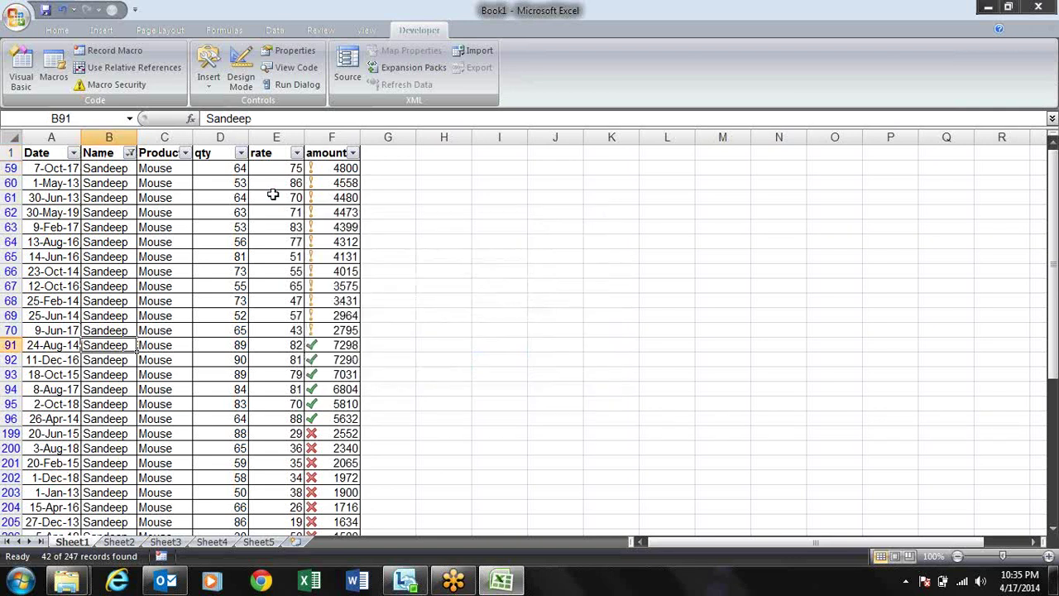
pyautogui.press('Down')
pyautogui.press('Down')
pyautogui.press('Down')
pyautogui.press('Down')
pyautogui.press('Down')
pyautogui.press('Down')
pyautogui.press('Down')
pyautogui.press('Down')
pyautogui.press('Down')
pyautogui.press('Down')
pyautogui.press('Down')
pyautogui.press('Down')
pyautogui.press('Down')
pyautogui.press('Down')
pyautogui.press('Down')
pyautogui.press('Down')
pyautogui.press('Down')
pyautogui.press('Down')
pyautogui.press('Down')
pyautogui.press('Down')
pyautogui.hotkey('ctrl', 'Up')
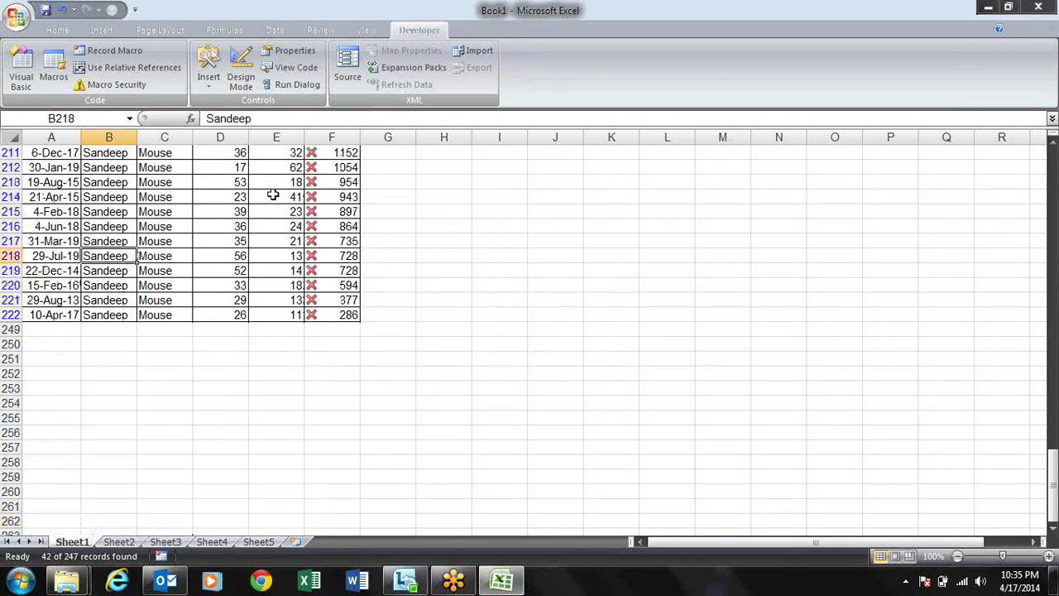
pyautogui.hotkey('ctrl', 'Up')
# - Start a 'does not contain' text filter on the Name column
pyautogui.hotkey('alt', 'Down')
pyautogui.press('Down')
pyautogui.press('Up')
pyautogui.press('Up')
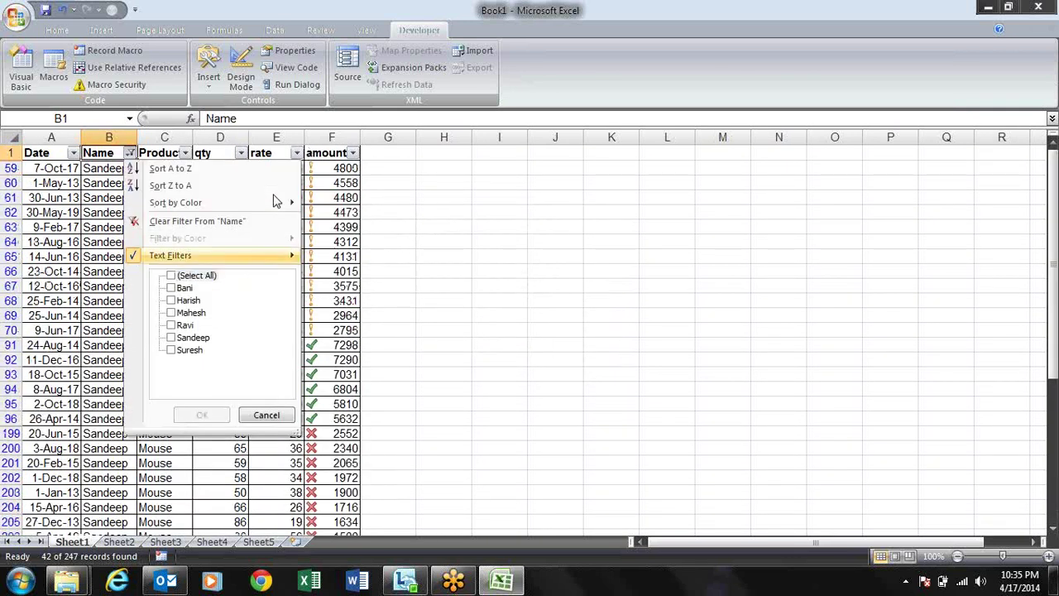
pyautogui.press('Right')
pyautogui.press('Down')
pyautogui.press('Down')
pyautogui.press('Down')
pyautogui.press('Down')
pyautogui.press('Down')
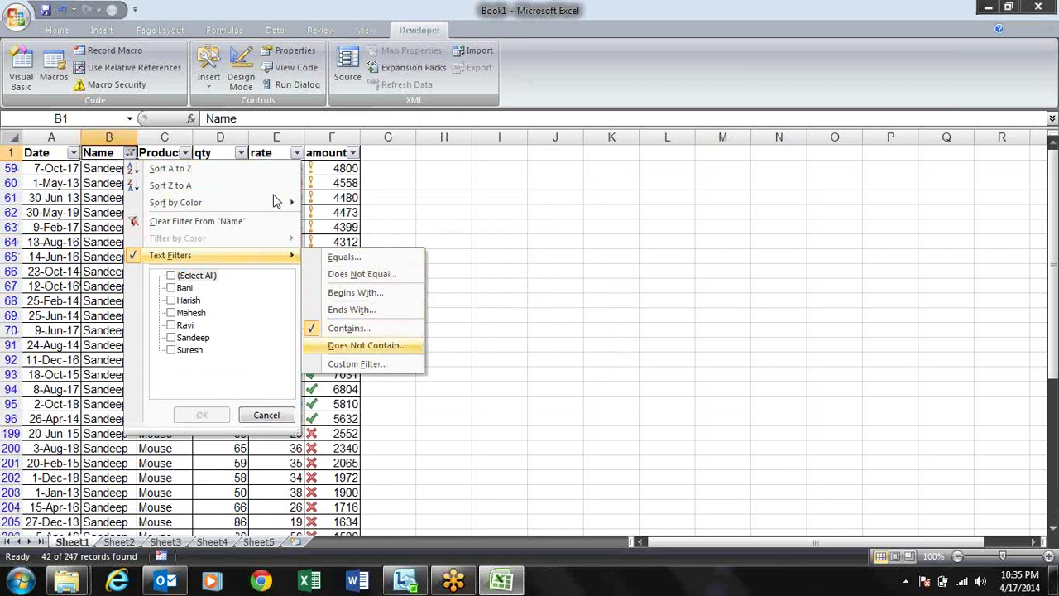
pyautogui.press('Return')
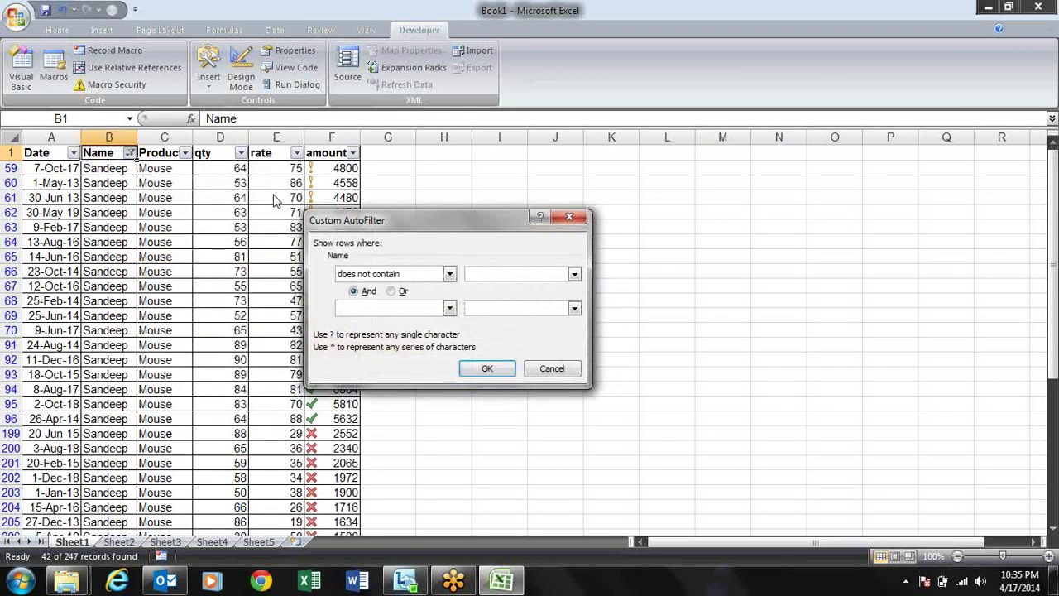
# - Set the Name filter to does not contain 'ee', leaving 205 of 247 records
pyautogui.write('ee')
pyautogui.press('Return')
pyautogui.press('Down')
pyautogui.press('Down')
pyautogui.press('Down')
pyautogui.press('Down')
pyautogui.press('Down')
pyautogui.press('Down')
pyautogui.press('Down')
pyautogui.press('Down')
pyautogui.press('Down')
pyautogui.press('Down')
pyautogui.press('Down')
pyautogui.press('Down')
pyautogui.press('Down')
pyautogui.press('Down')
pyautogui.press('Down')
pyautogui.press('Down')
pyautogui.press('Down')
pyautogui.press('Down')
pyautogui.press('Down')
pyautogui.press('Down')
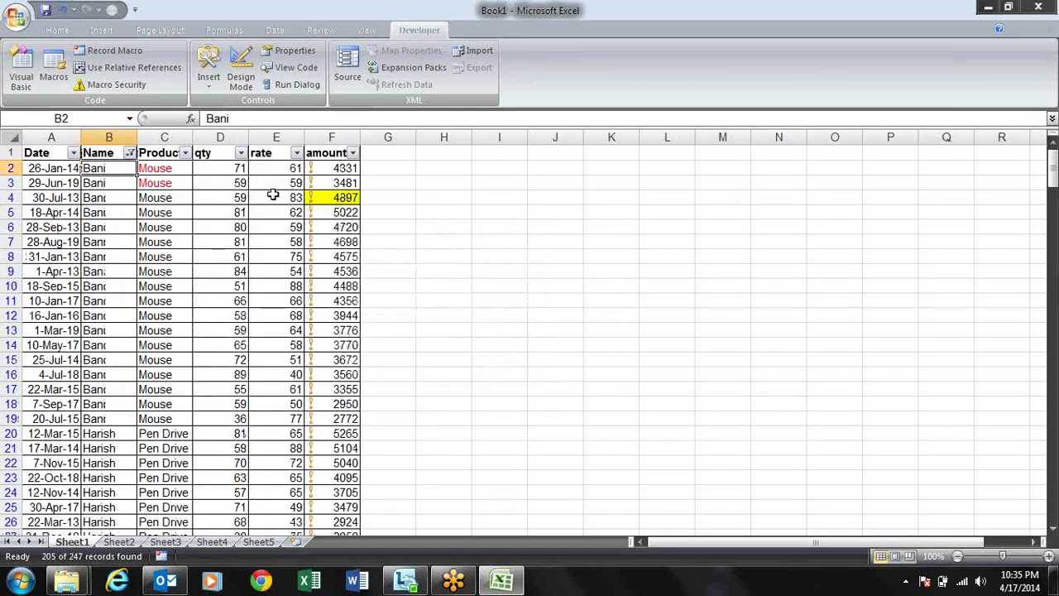
pyautogui.press('Down')
pyautogui.press('Down')
pyautogui.press('Down')
pyautogui.press('Down')
pyautogui.press('Down')
pyautogui.press('Down')
pyautogui.press('Down')
pyautogui.press('Down')
pyautogui.press('Down')
pyautogui.press('Down')
pyautogui.press('Down')
pyautogui.press('Down')
pyautogui.press('Down')
pyautogui.press('Down')
pyautogui.press('Down')
pyautogui.press('Down')
pyautogui.press('Down')
pyautogui.press('Down')
pyautogui.press('Down')
pyautogui.press('Down')
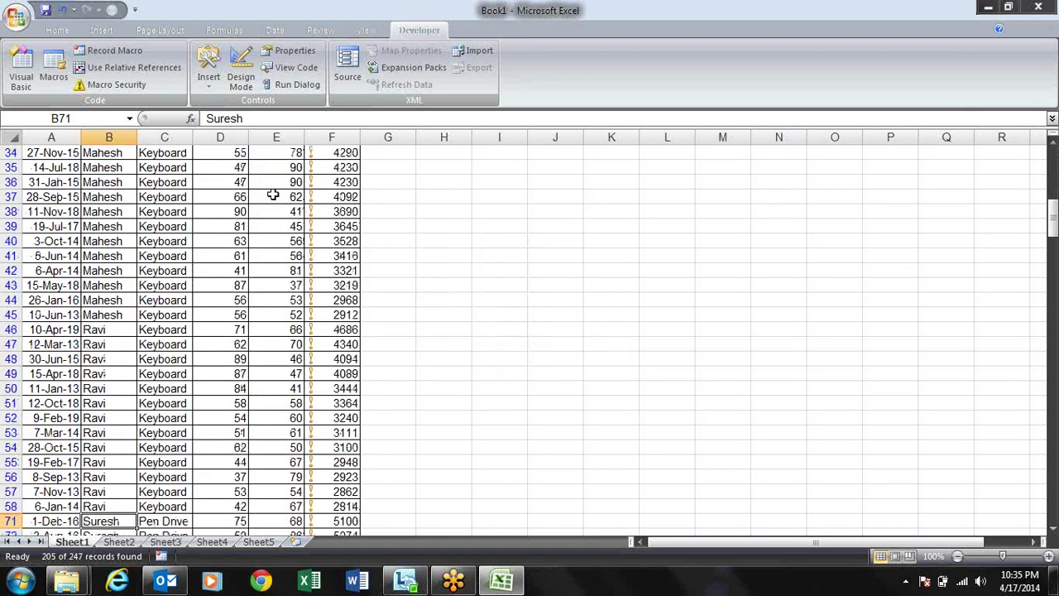
pyautogui.press('Down')
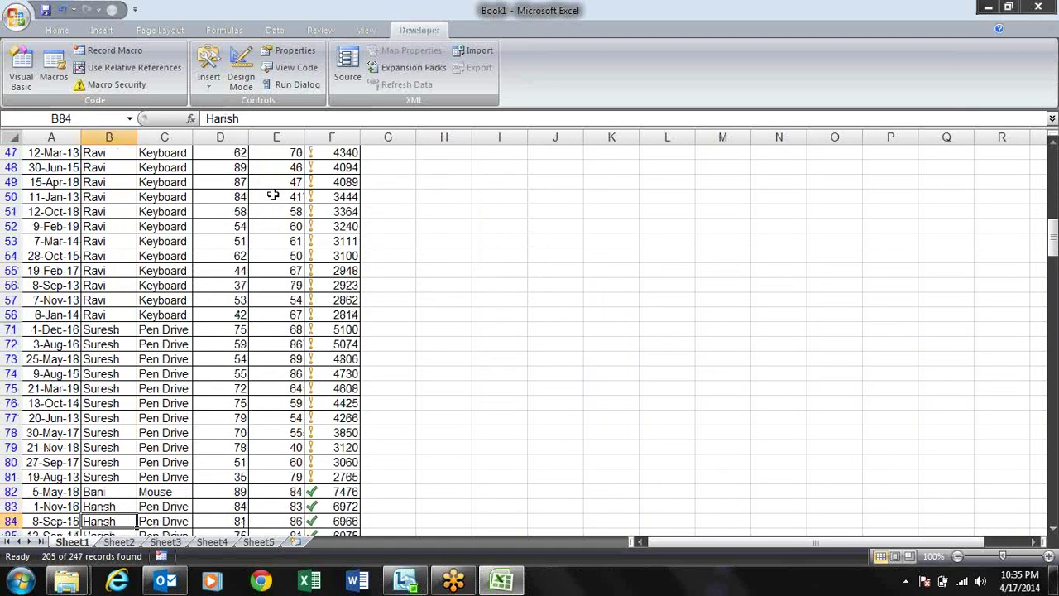
pyautogui.hotkey('ctrl', 'Up')
# - Review the Name Custom AutoFilter operator list and cancel without changes
pyautogui.hotkey('alt', 'Down')
pyautogui.press('Down')
pyautogui.press('Down')
pyautogui.press('Down')
pyautogui.press('Down')
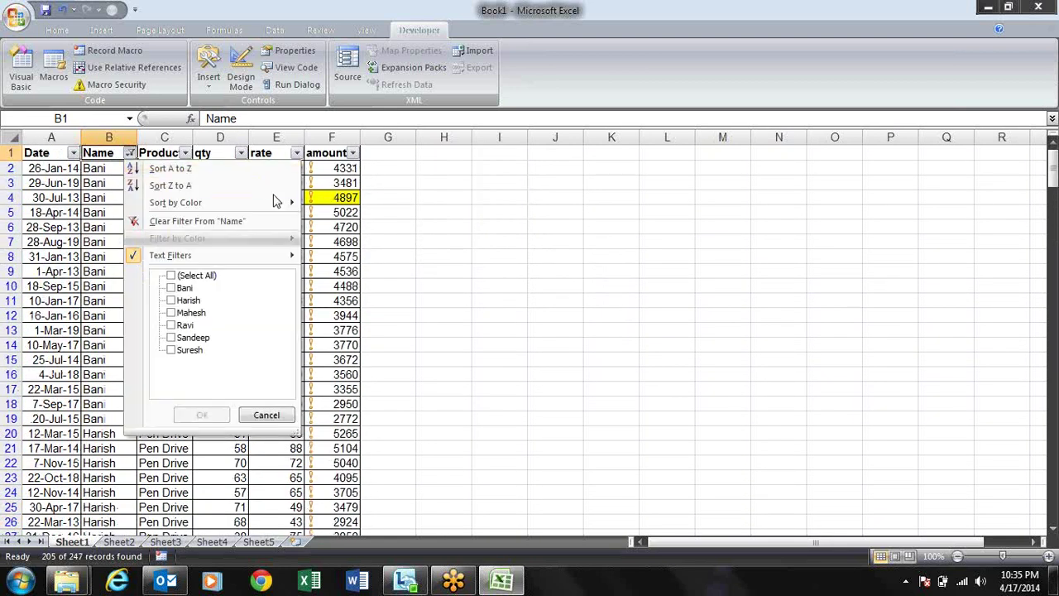
pyautogui.press('Right')
pyautogui.press('Down')
pyautogui.press('Down')
pyautogui.press('Down')
pyautogui.press('Down')
pyautogui.press('Down')
pyautogui.press('Down')
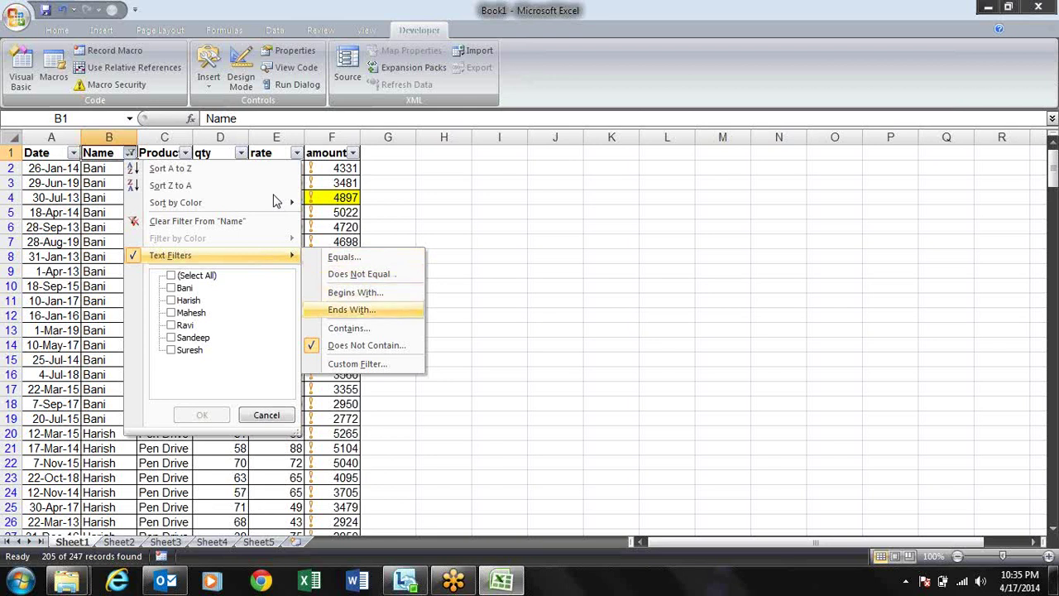
pyautogui.press('Return')
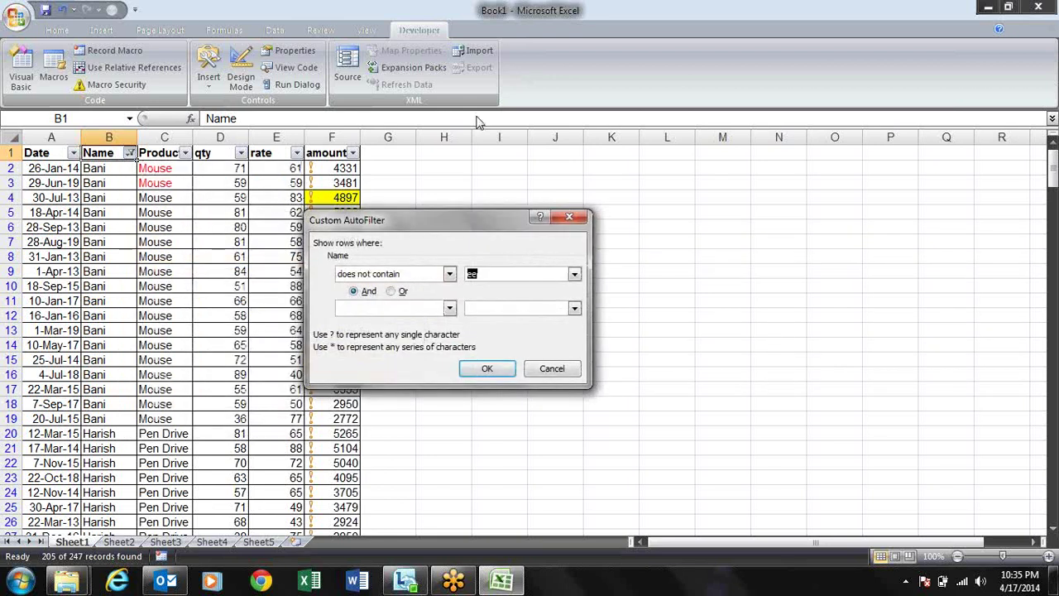
pyautogui.click(450, 274)
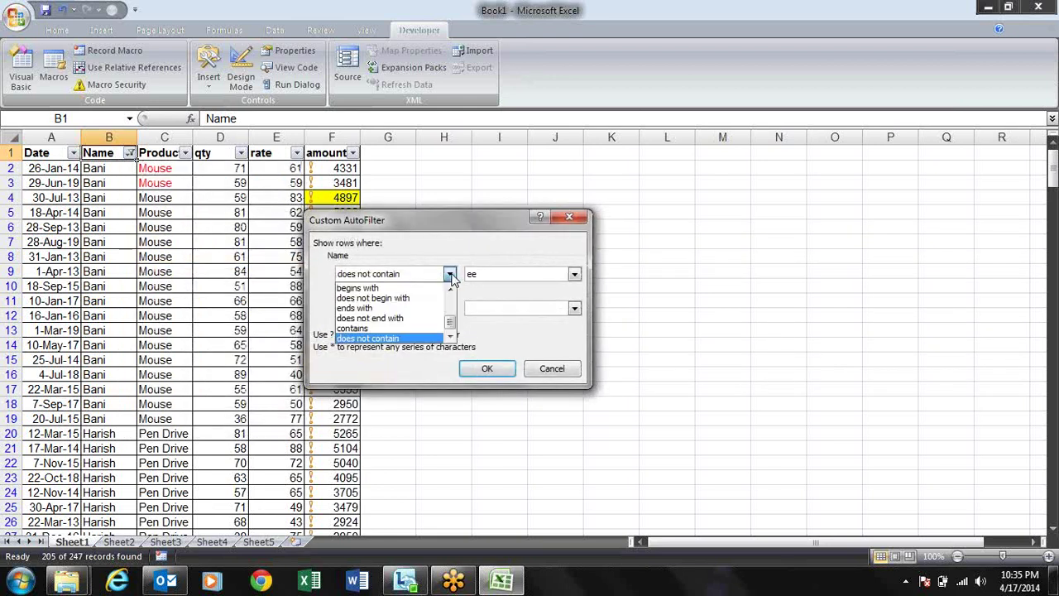
pyautogui.moveTo(451, 322); pyautogui.dragTo(451, 295)
pyautogui.click(549, 368)
pyautogui.click(550, 368)
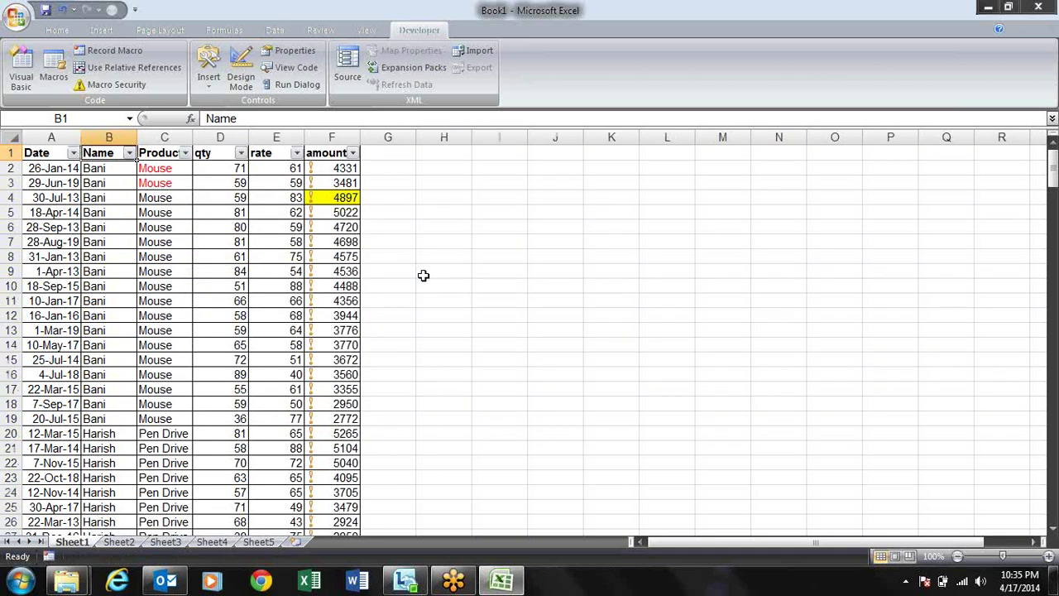
pyautogui.press('Right')
pyautogui.press('Right')
# - Filter the qty column to values equal to 25
pyautogui.hotkey('alt', 'Down')
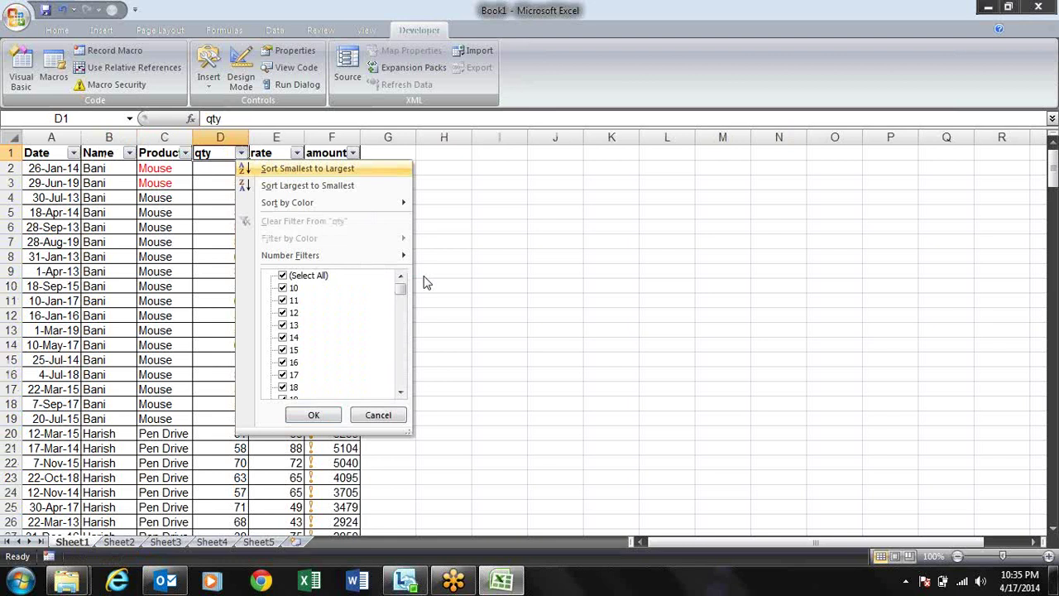
pyautogui.press('Down')
pyautogui.press('Down')
pyautogui.press('Down')
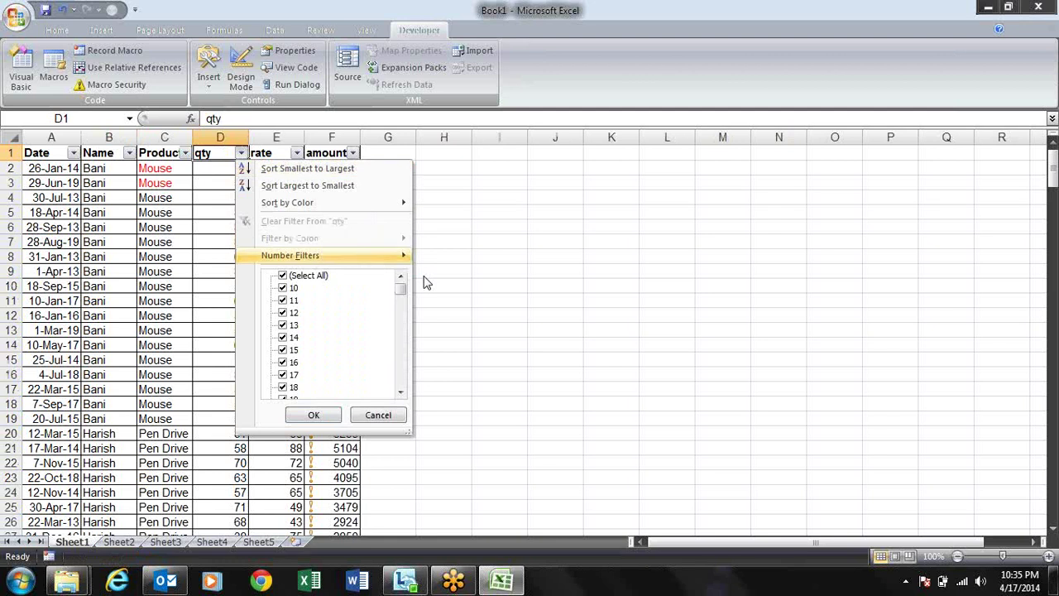
pyautogui.press('Right')
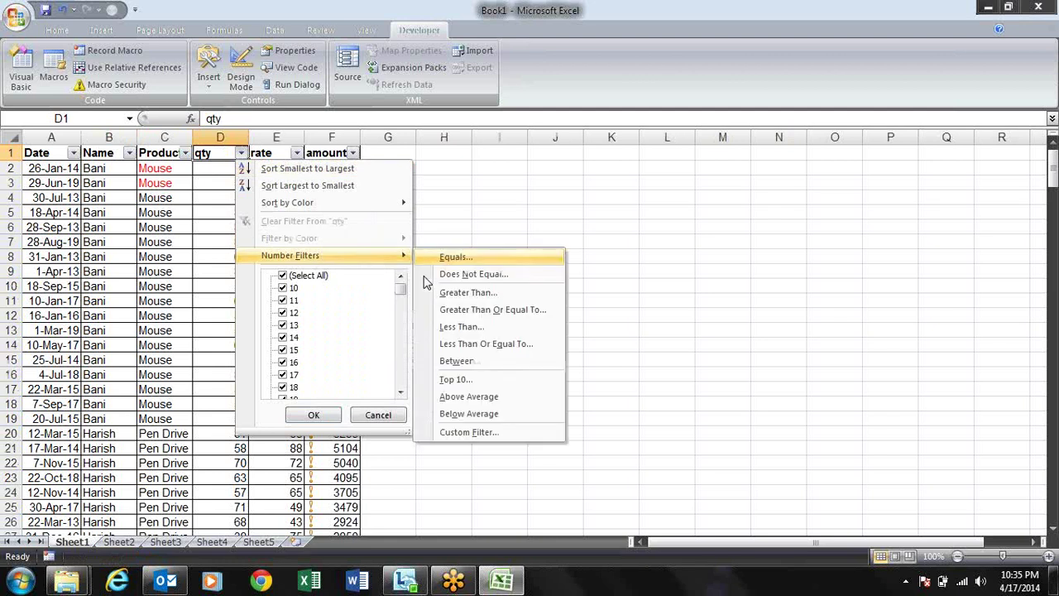
pyautogui.press('Return')
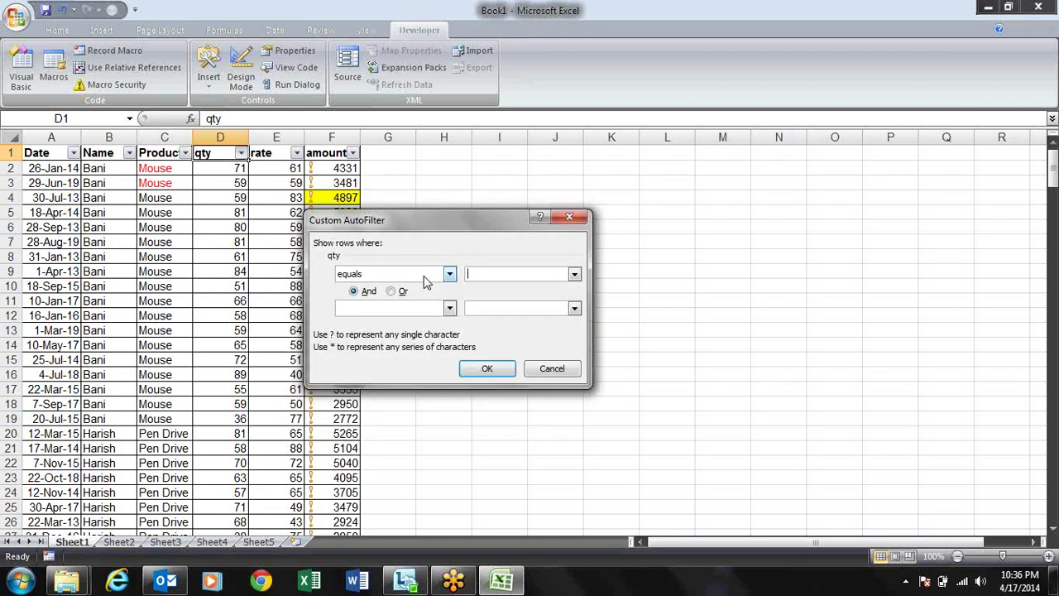
pyautogui.write('25')
pyautogui.press('Return')
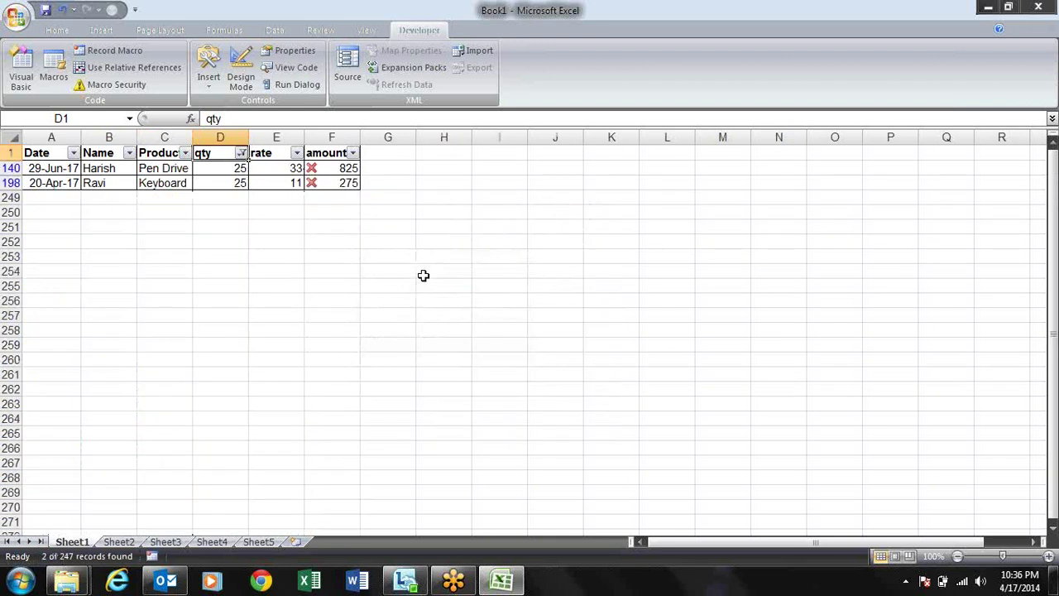
# - Change the qty filter to greater than 50, leaving 133 records
pyautogui.hotkey('alt', 'Down')
pyautogui.press('Up')
pyautogui.press('Up')
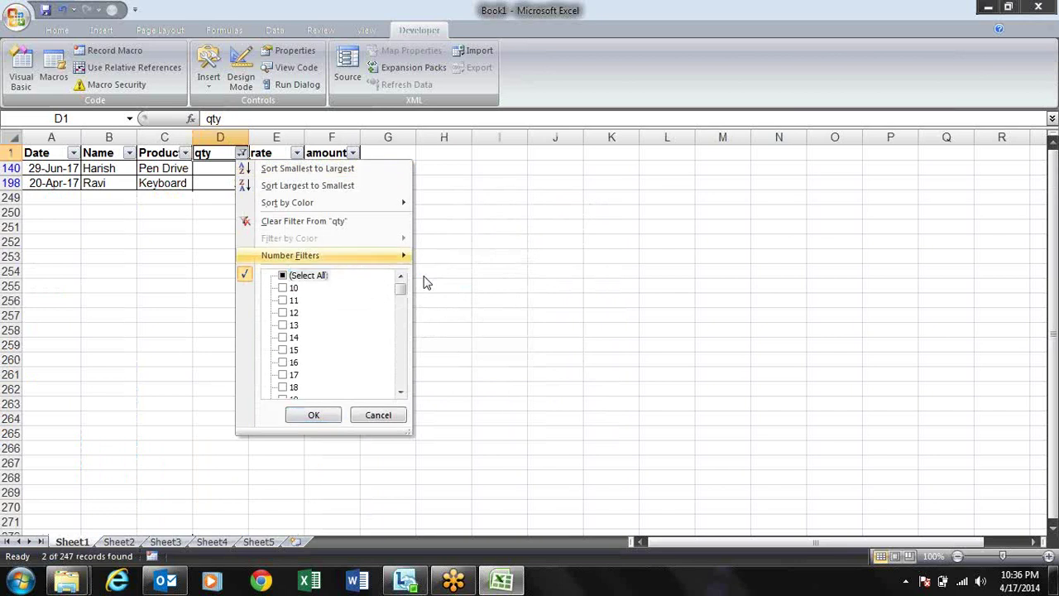
pyautogui.press('Right')
pyautogui.press('Down')
pyautogui.press('Down')
pyautogui.press('Down')
pyautogui.press('Down')
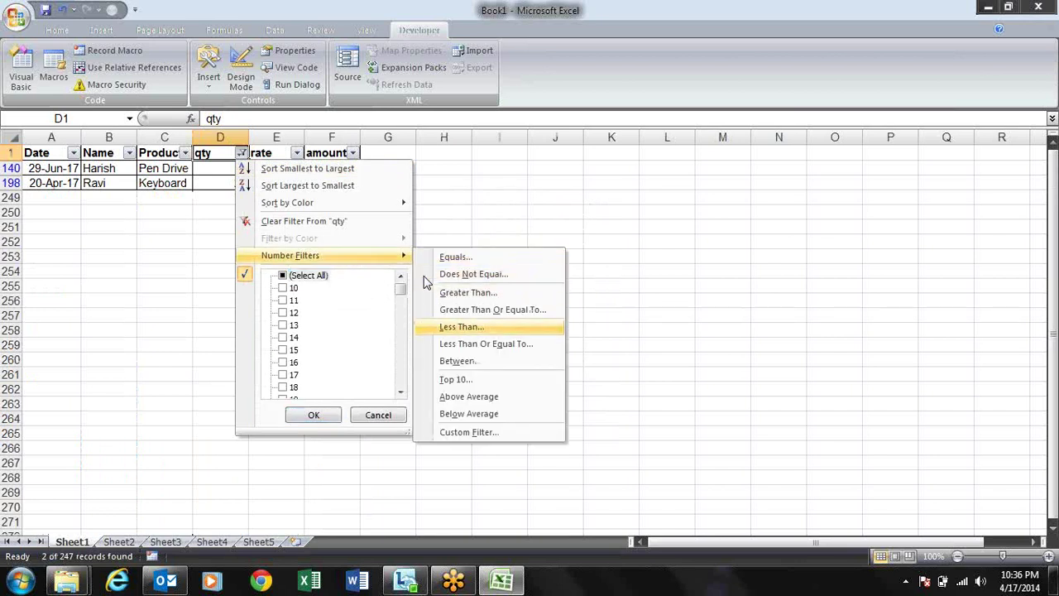
pyautogui.press('Up')
pyautogui.press('Up')
pyautogui.press('Up')
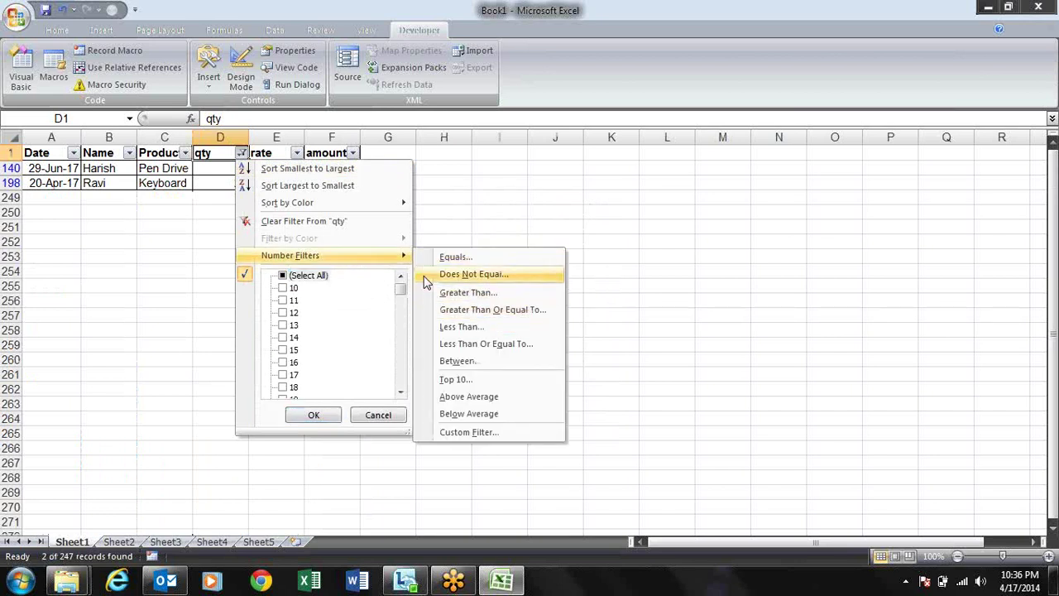
pyautogui.press('Down')
pyautogui.press('Return')
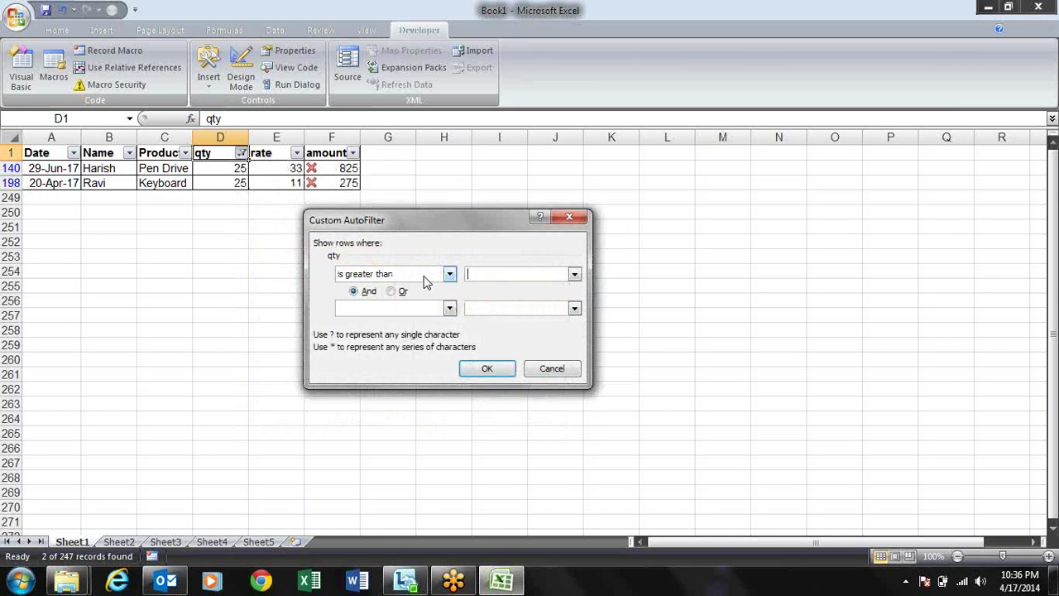
pyautogui.write('50')
pyautogui.press('Return')
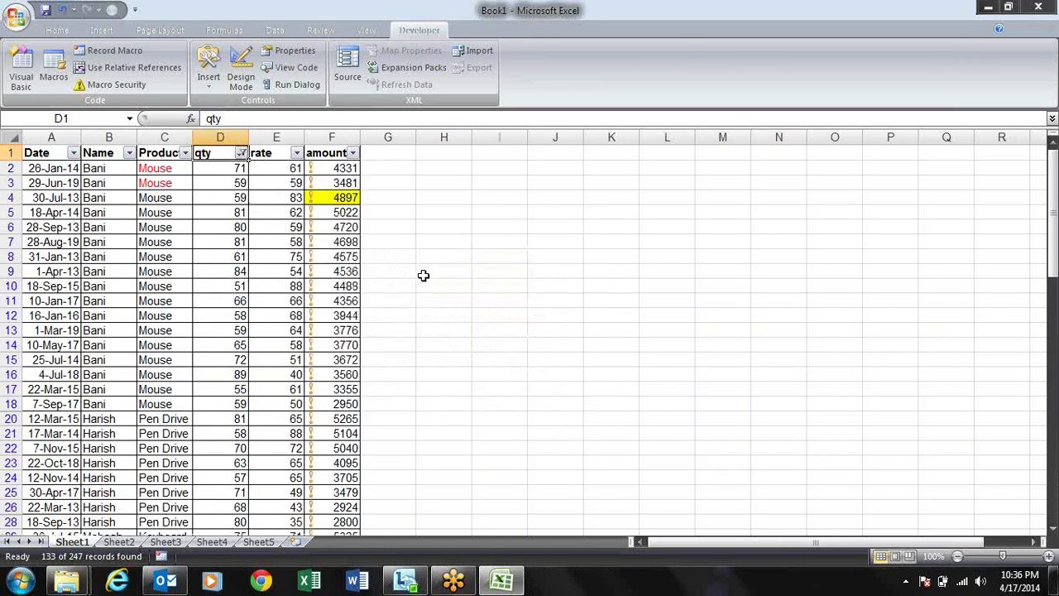
pyautogui.press('Down')
pyautogui.press('Down')
pyautogui.press('Down')
pyautogui.press('Down')
pyautogui.press('Down')
pyautogui.press('Down')
pyautogui.press('Down')
pyautogui.press('Up')
pyautogui.press('Up')
pyautogui.press('Up')
pyautogui.press('Up')
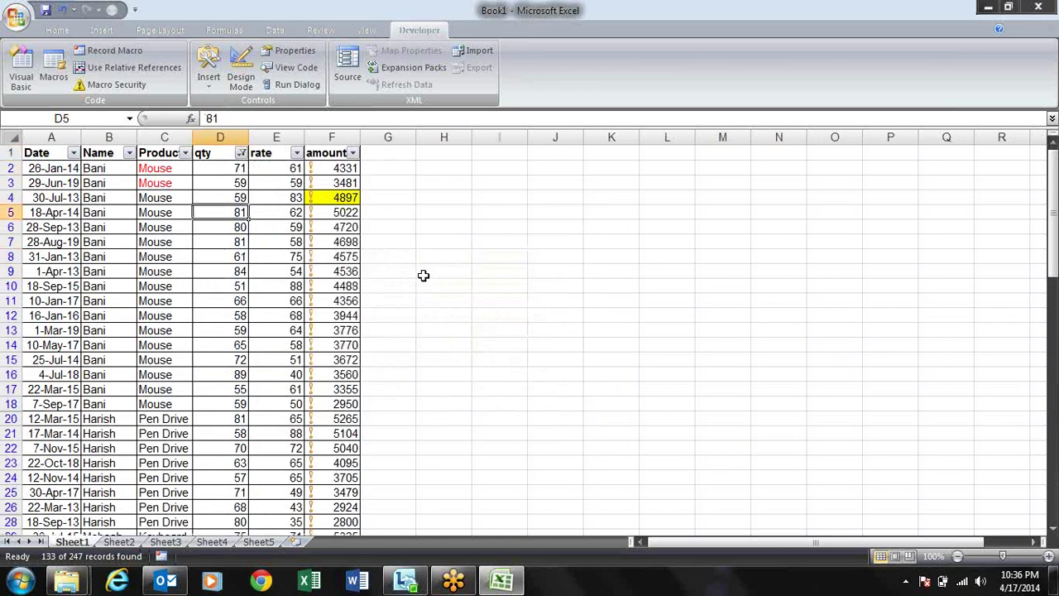
pyautogui.press('Up')
pyautogui.press('Up')
pyautogui.press('Up')
pyautogui.press('Up')
# - Filter qty to values greater than or equal to 50
pyautogui.hotkey('alt', 'Down')
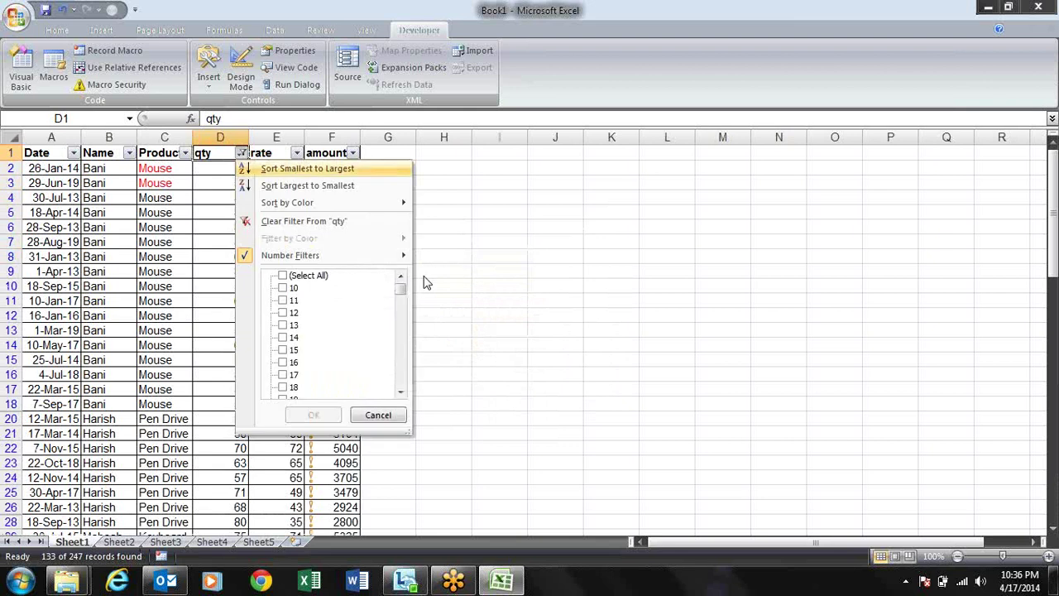
pyautogui.press('Down')
pyautogui.press('Right')
pyautogui.press('Down')
pyautogui.press('Down')
pyautogui.press('Down')
pyautogui.press('Down')
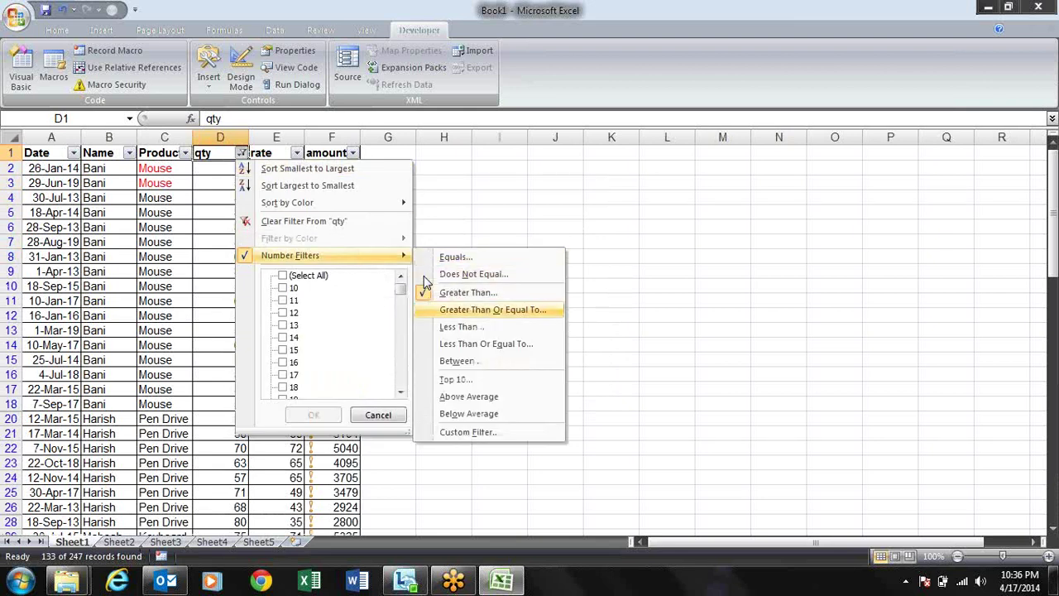
pyautogui.press('Up')
pyautogui.press('Return')
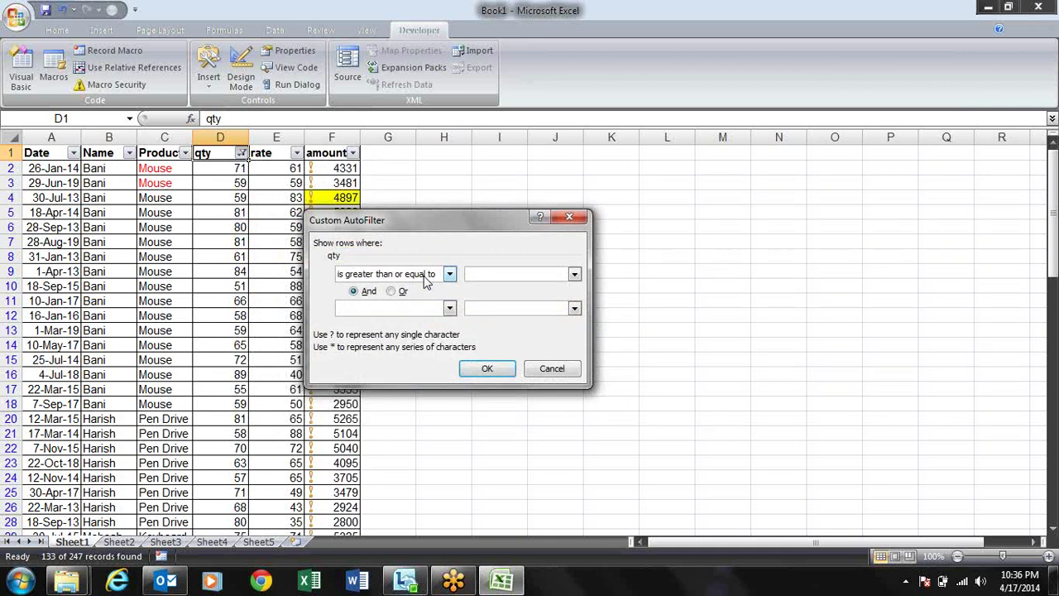
pyautogui.write('50')
pyautogui.press('Return')
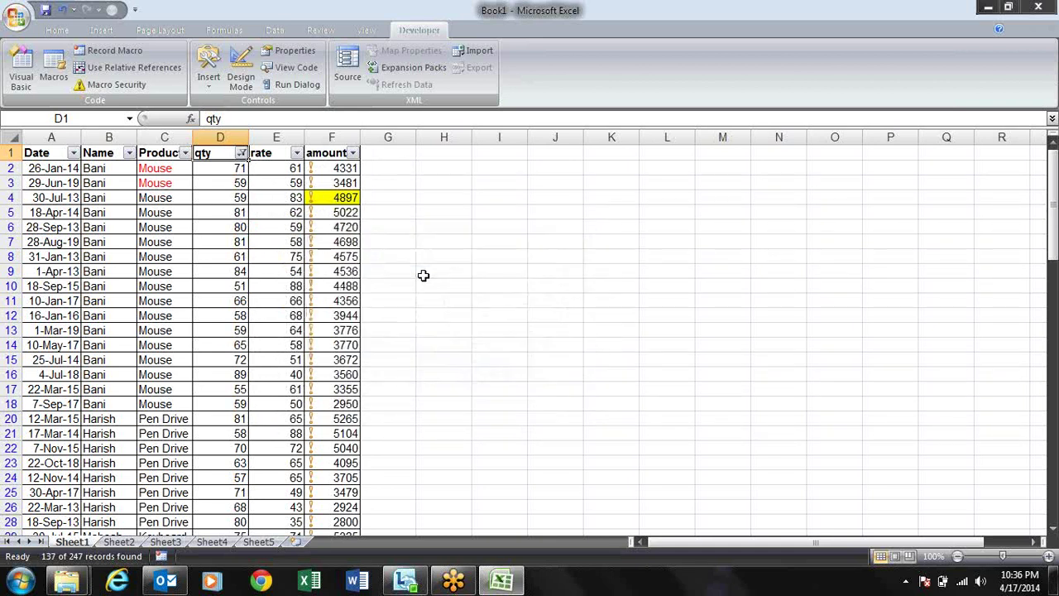
pyautogui.press('Down')
pyautogui.press('Down')
pyautogui.press('Up')
pyautogui.press('Up')
# - Change the qty filter to between 10 and 20, showing 31 records
pyautogui.hotkey('alt', 'Down')
pyautogui.press('Down')
pyautogui.press('Down')
pyautogui.press('Down')
pyautogui.press('Down')
pyautogui.press('Right')
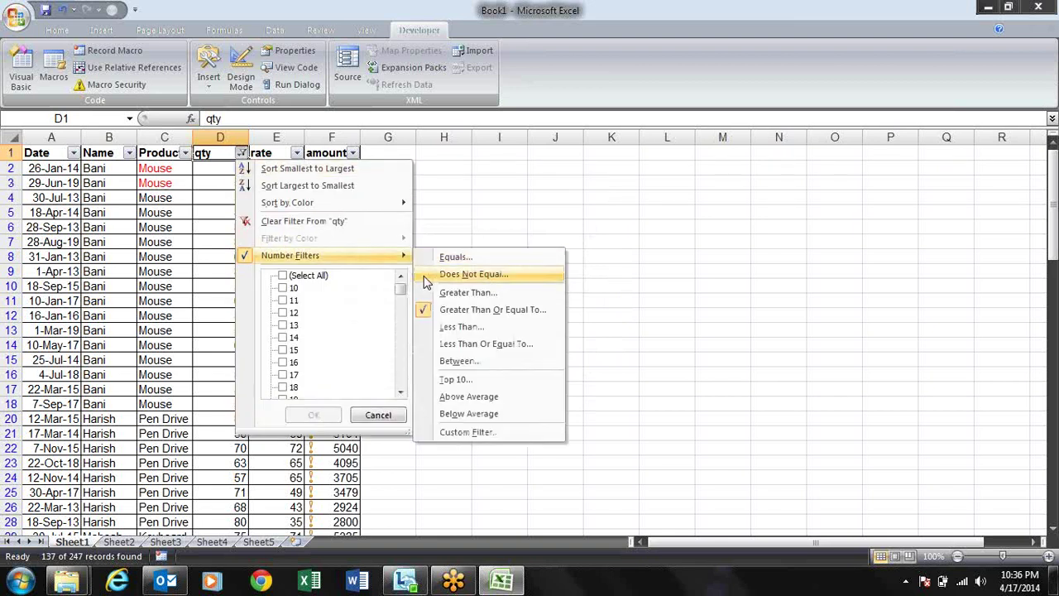
pyautogui.press('Down')
pyautogui.press('Down')
pyautogui.press('Down')
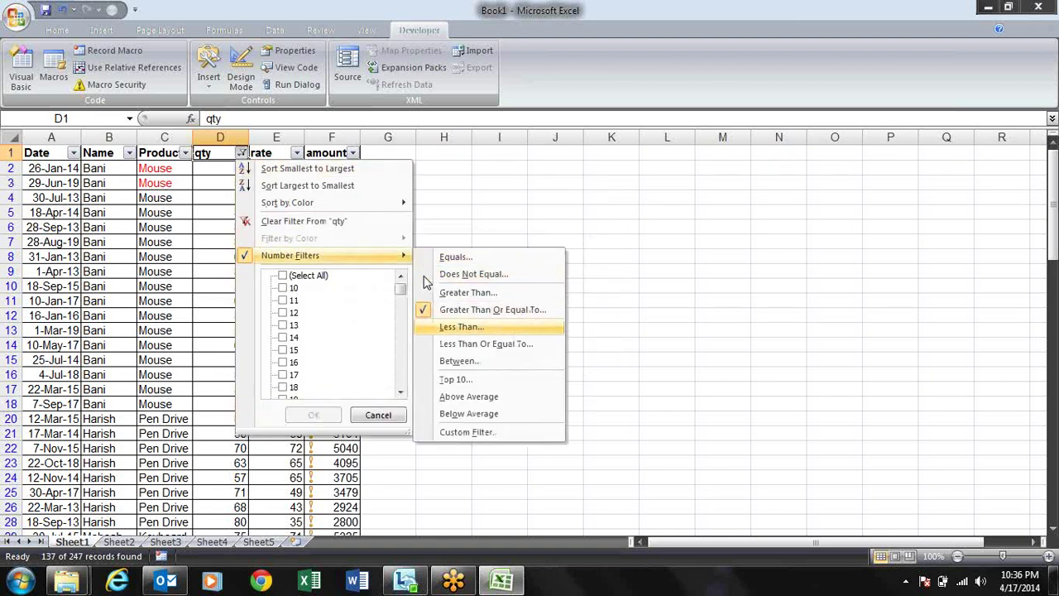
pyautogui.press('Down')
pyautogui.press('Down')
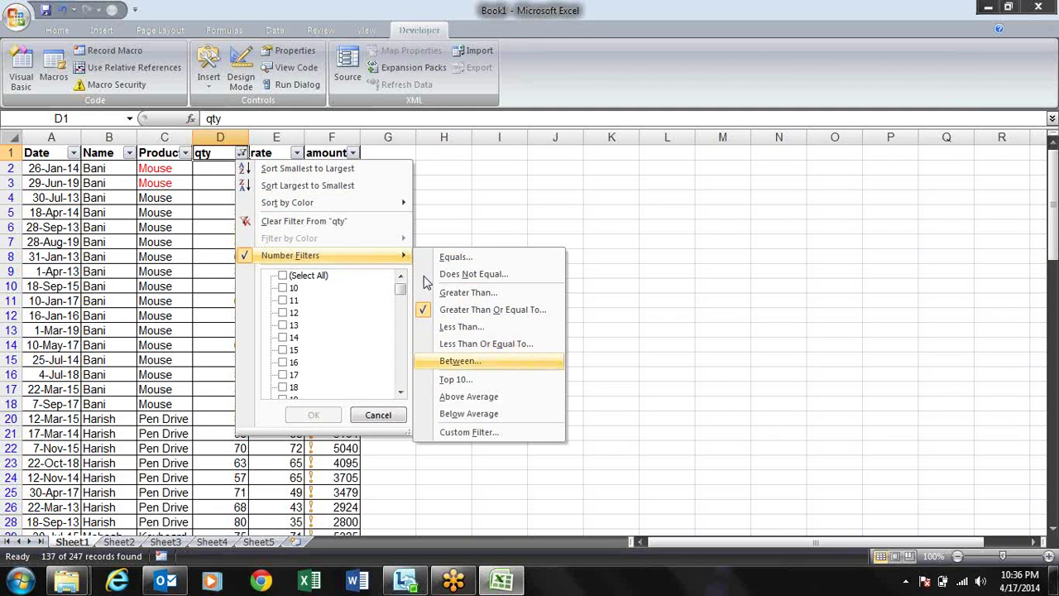
pyautogui.press('Return')
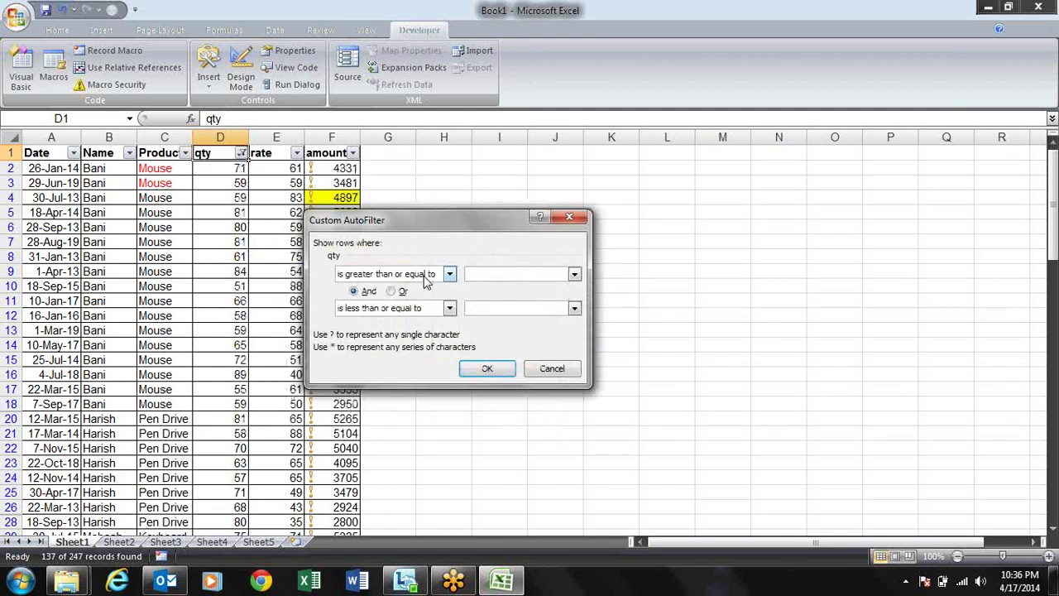
pyautogui.write('10')
pyautogui.press('Tab')
pyautogui.press('Tab')
pyautogui.press('Tab')
pyautogui.press('capslock')
pyautogui.write('20')
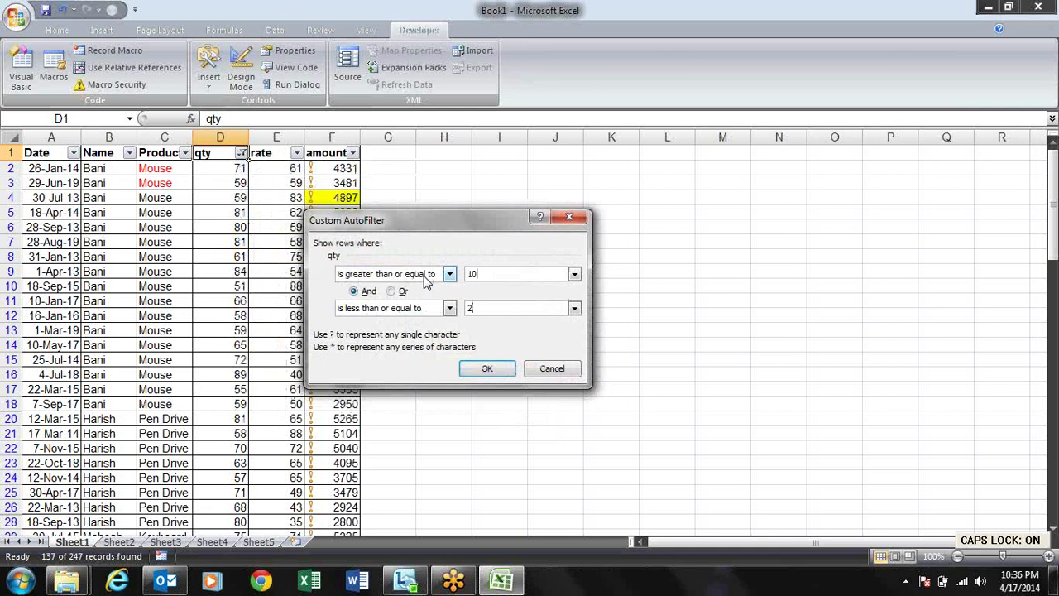
pyautogui.press('Return')
pyautogui.press('Down')
pyautogui.press('Down')
pyautogui.press('Down')
pyautogui.press('Down')
pyautogui.press('Down')
pyautogui.press('Down')
pyautogui.press('Down')
pyautogui.press('Down')
pyautogui.press('Down')
pyautogui.press('Down')
pyautogui.press('Down')
pyautogui.press('Down')
pyautogui.press('Down')
pyautogui.press('Down')
pyautogui.press('Down')
pyautogui.press('Down')
pyautogui.press('Down')
pyautogui.press('Down')
pyautogui.press('Down')
pyautogui.press('Down')
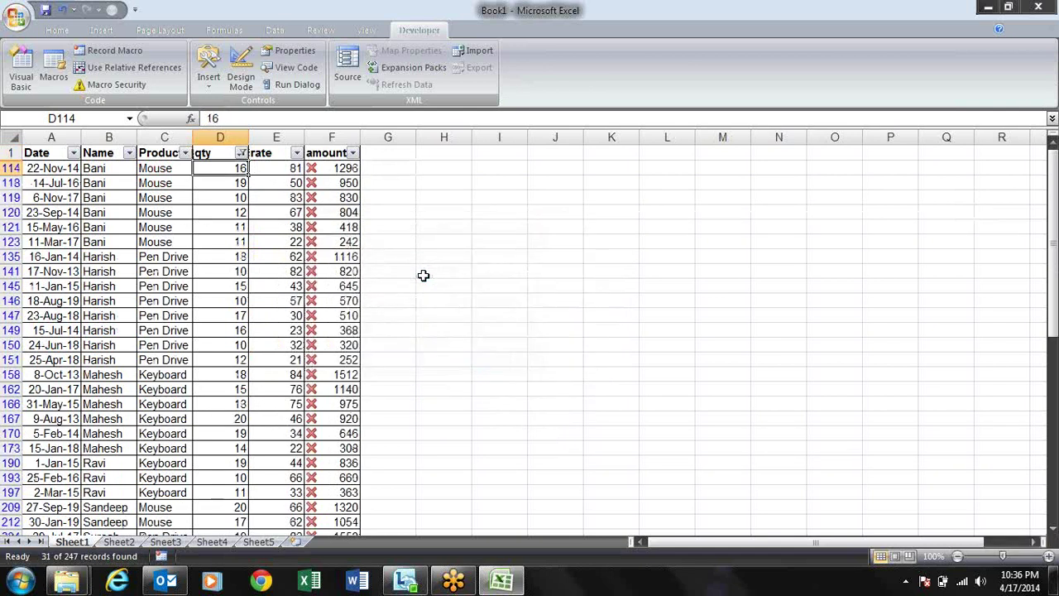
# - Apply a Top 5 Items filter to the qty column
pyautogui.press('Down')
pyautogui.press('Down')
pyautogui.press('Down')
pyautogui.press('Down')
pyautogui.press('Down')
pyautogui.press('Up')
pyautogui.press('Up')
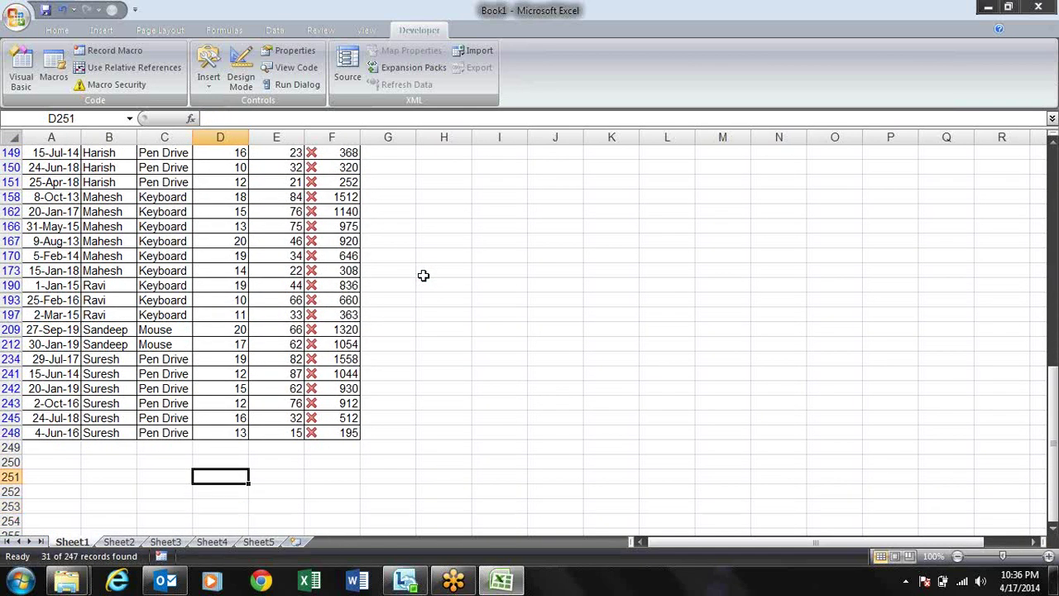
pyautogui.hotkey('ctrl', 'Up')
pyautogui.hotkey('ctrl', 'Up')
pyautogui.hotkey('alt', 'Down')
pyautogui.press('Down')
pyautogui.press('Down')
pyautogui.press('Down')
pyautogui.press('Down')
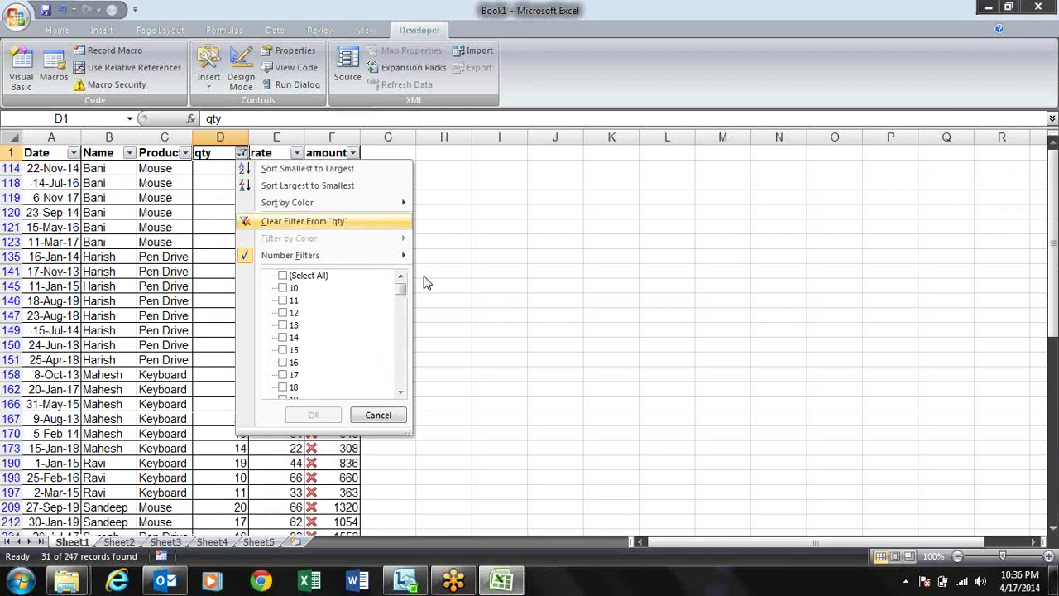
pyautogui.press('Right')
pyautogui.press('Down')
pyautogui.press('Down')
pyautogui.press('Down')
pyautogui.press('Down')
pyautogui.press('Down')
pyautogui.press('Down')
pyautogui.press('Down')
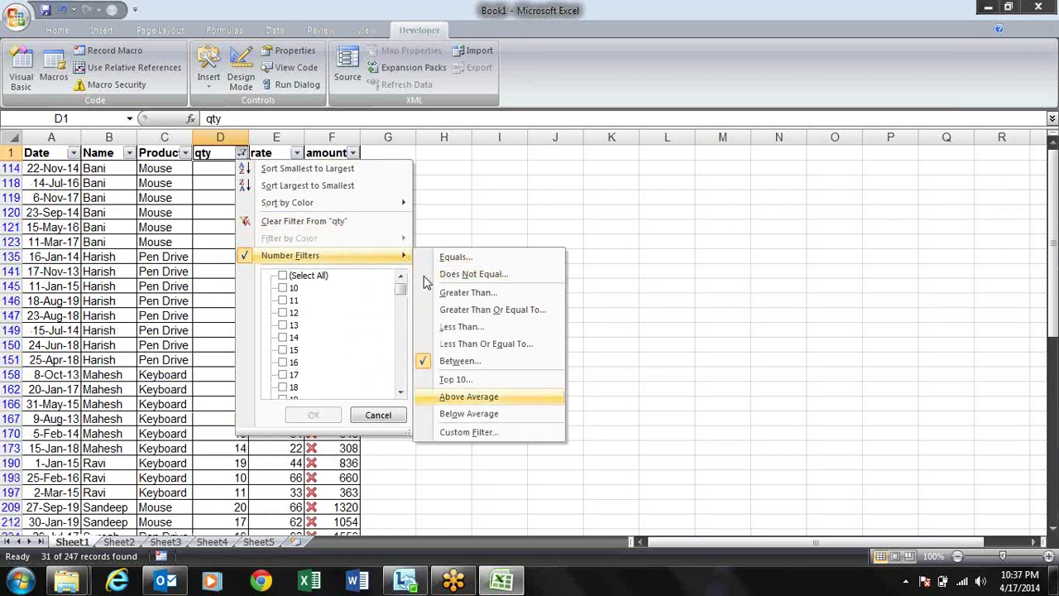
pyautogui.press('Up')
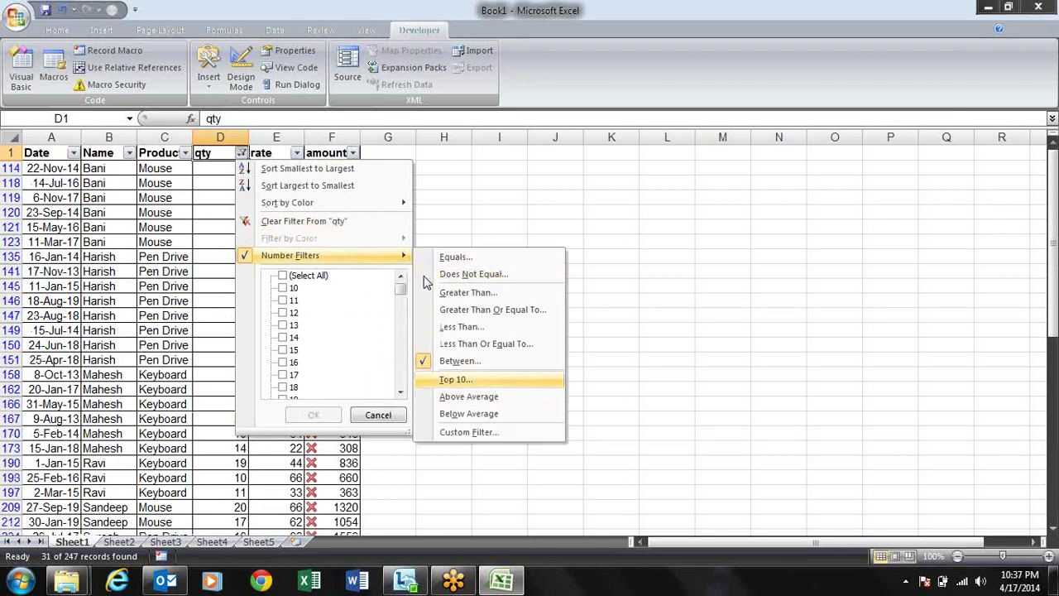
pyautogui.press('Return')
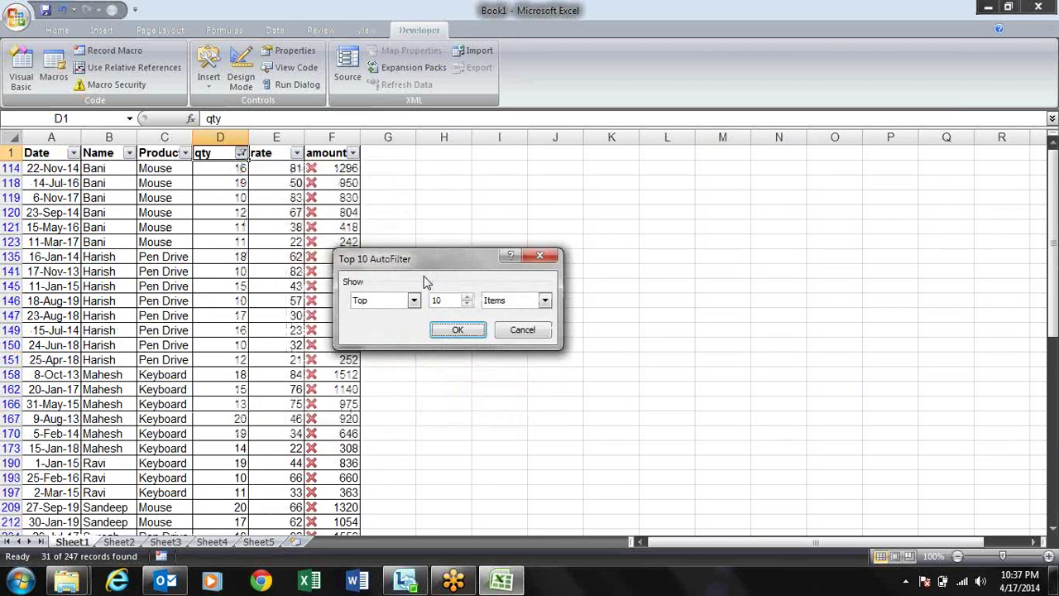
pyautogui.click(467, 296)
pyautogui.click(468, 305)
pyautogui.click(468, 304)
pyautogui.click(469, 304)
pyautogui.click(468, 305)
pyautogui.write('5')
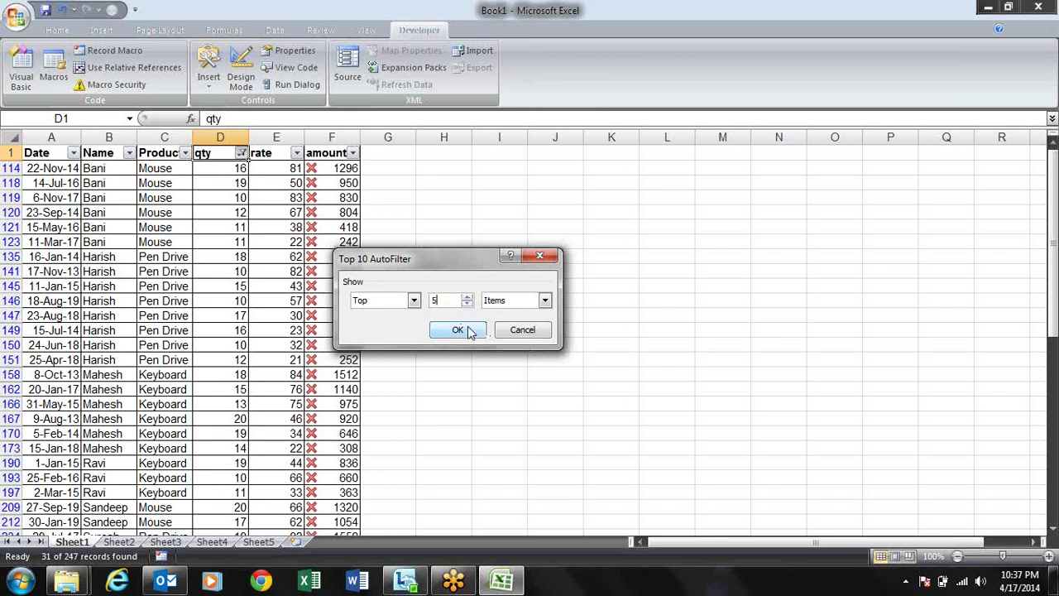
pyautogui.click(457, 329)
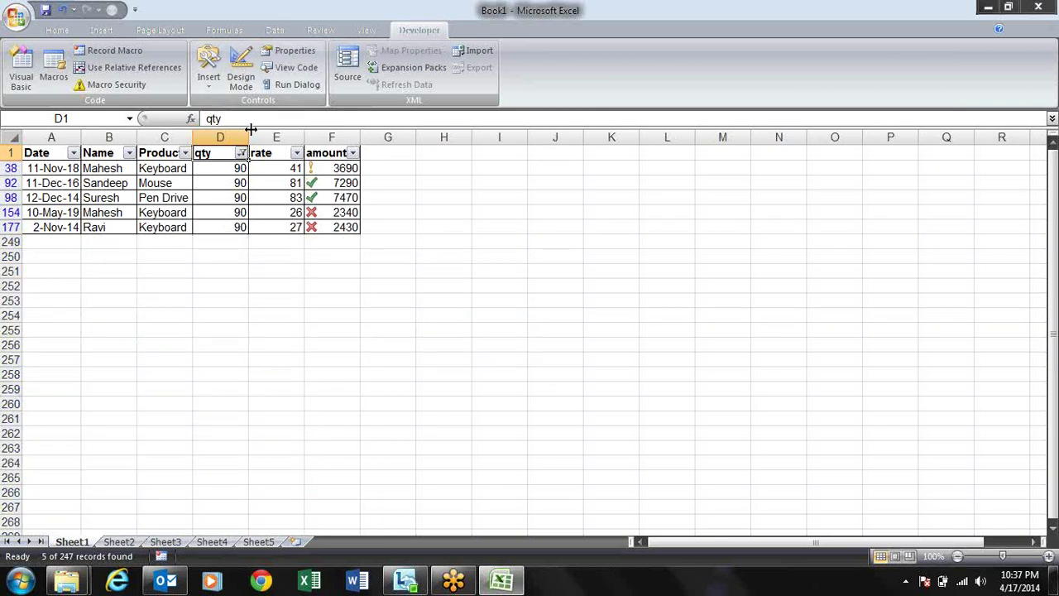
# - Switch the qty Top 10 filter from Items to Percent, showing 14 records of qty 88–90
pyautogui.click(241, 153)
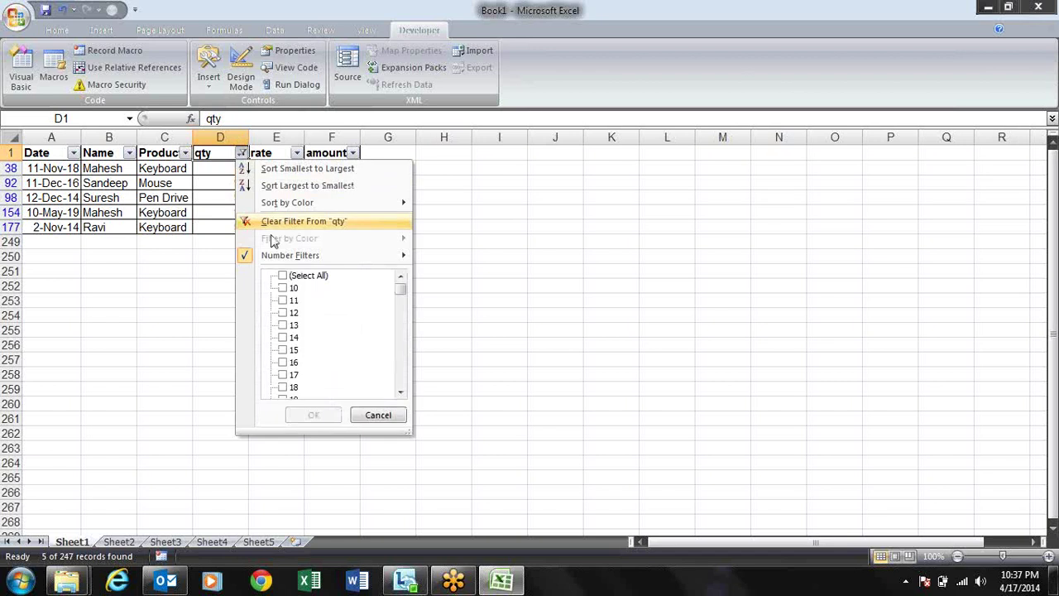
pyautogui.moveTo(343, 257)
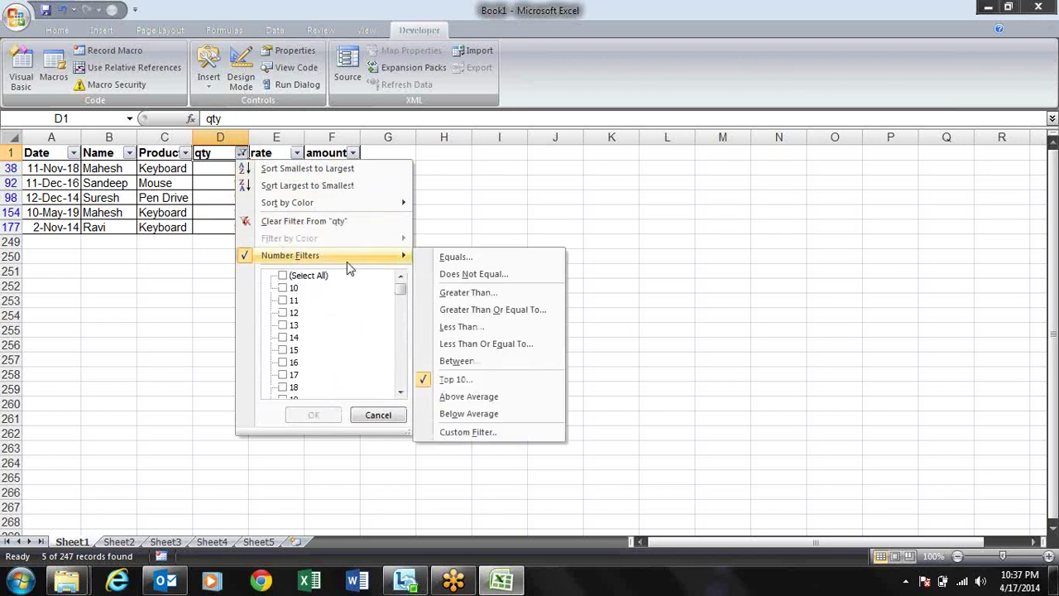
pyautogui.click(455, 379)
pyautogui.click(545, 302)
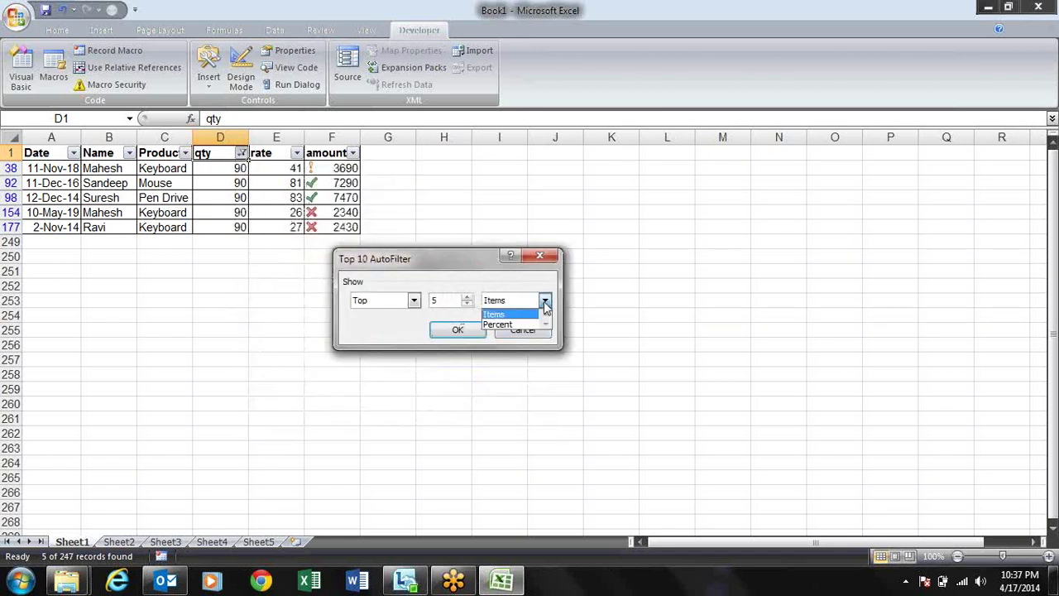
pyautogui.click(528, 325)
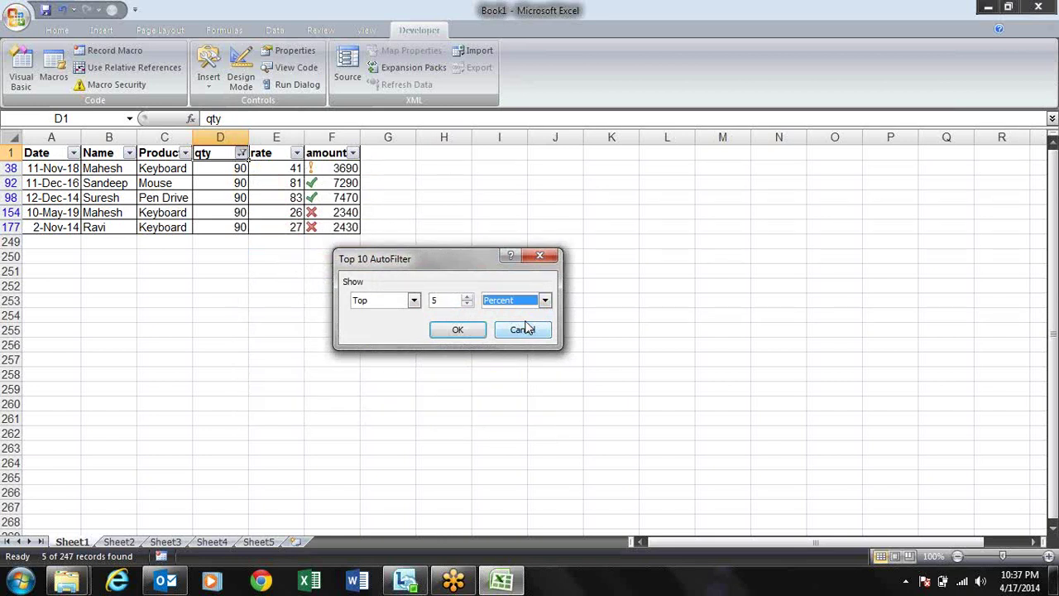
pyautogui.press('Return')
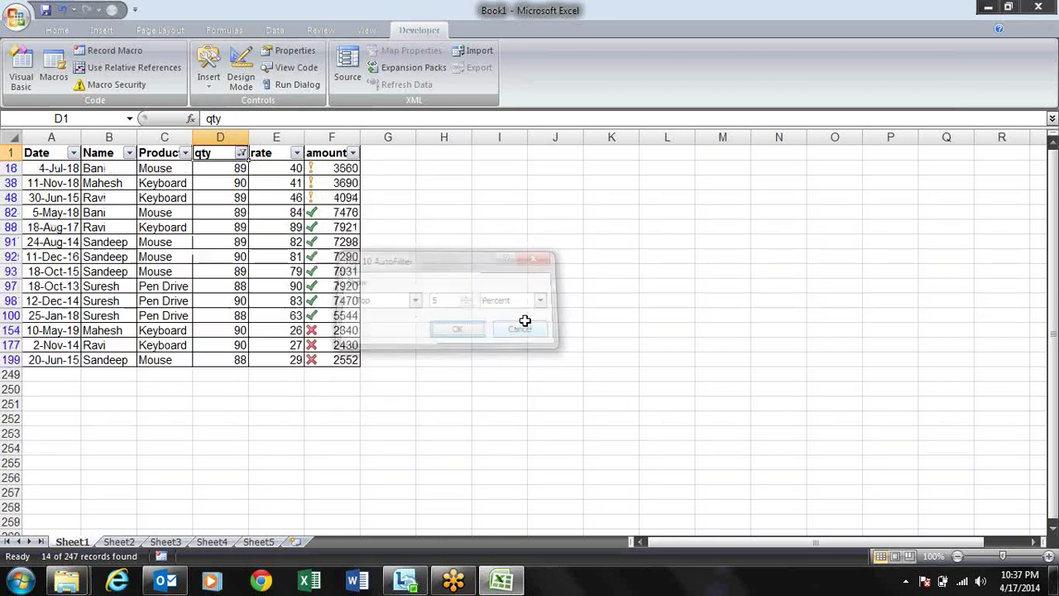
pyautogui.press('Down')
pyautogui.press('Down')
pyautogui.press('Down')
pyautogui.press('Down')
pyautogui.press('Down')
pyautogui.press('Down')
pyautogui.press('Down')
pyautogui.press('Down')
pyautogui.press('Down')
pyautogui.press('Down')
pyautogui.press('Down')
pyautogui.press('Down')
pyautogui.press('Down')
pyautogui.press('Down')
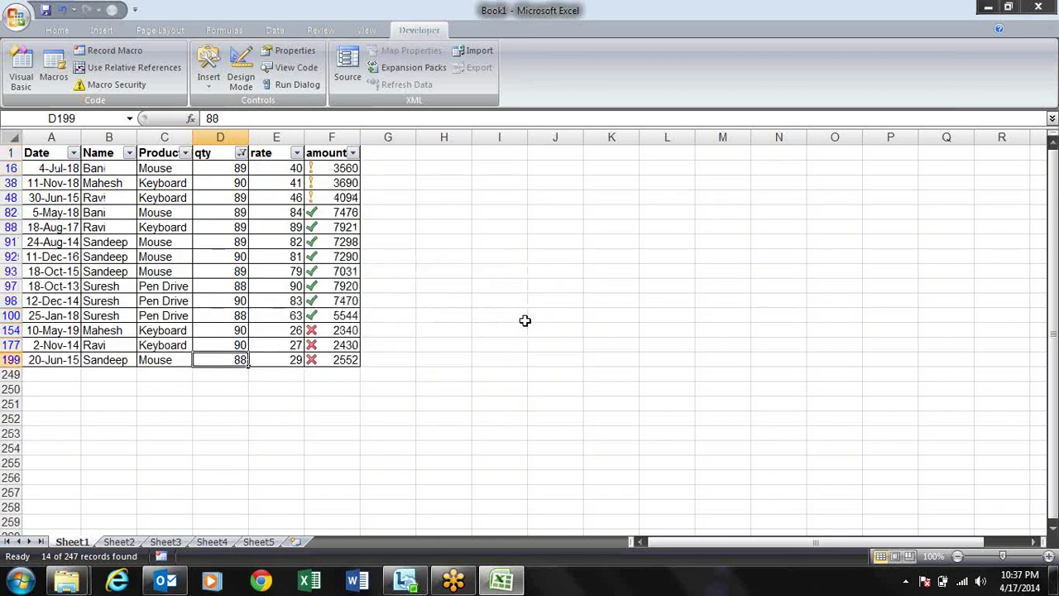
pyautogui.hotkey('shift', 'Up')
pyautogui.hotkey('shift', 'Up')
pyautogui.hotkey('shift', 'Up')
pyautogui.hotkey('shift', 'Up')
pyautogui.hotkey('shift', 'Up')
pyautogui.hotkey('shift', 'Up')
pyautogui.hotkey('shift', 'Up')
pyautogui.hotkey('shift', 'Up')
pyautogui.hotkey('shift', 'Up')
pyautogui.hotkey('shift', 'Up')
pyautogui.hotkey('shift', 'Up')
pyautogui.hotkey('shift', 'Up')
pyautogui.hotkey('shift', 'Up')
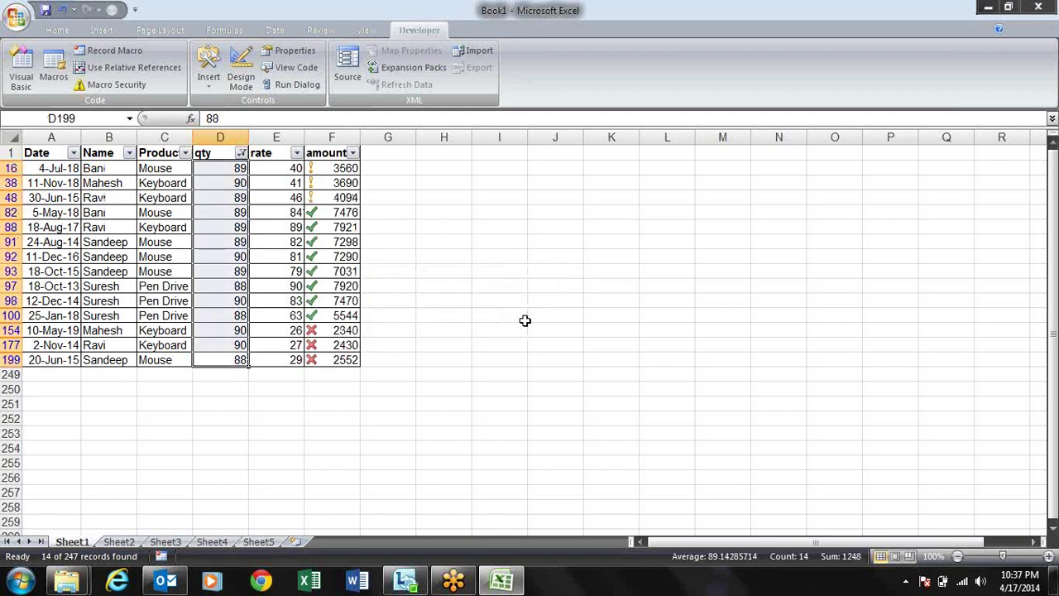
pyautogui.press('Up')
pyautogui.press('Up')
pyautogui.press('Up')
pyautogui.press('Up')
pyautogui.press('Up')
pyautogui.press('Up')
pyautogui.press('Up')
pyautogui.press('Up')
pyautogui.press('Up')
pyautogui.press('Up')
pyautogui.press('Up')
pyautogui.press('Up')
pyautogui.press('Up')
pyautogui.press('Up')
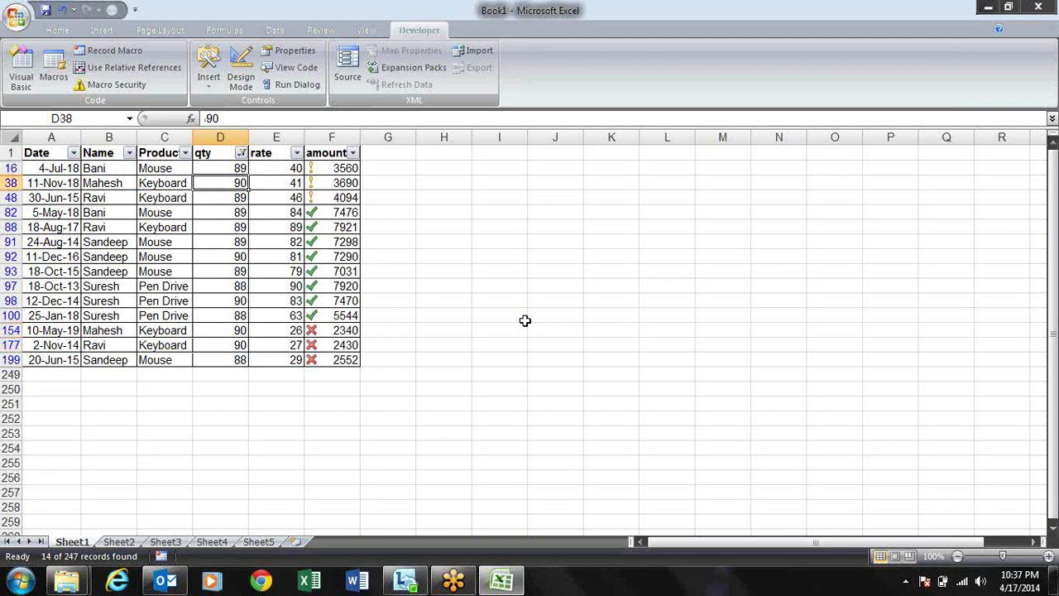
# - Change the qty Top 10 filter to Bottom 5 Items, leaving five rows of qty 10
pyautogui.hotkey('alt', 'Down')
pyautogui.press('Down')
pyautogui.press('Down')
pyautogui.press('Down')
pyautogui.press('Down')
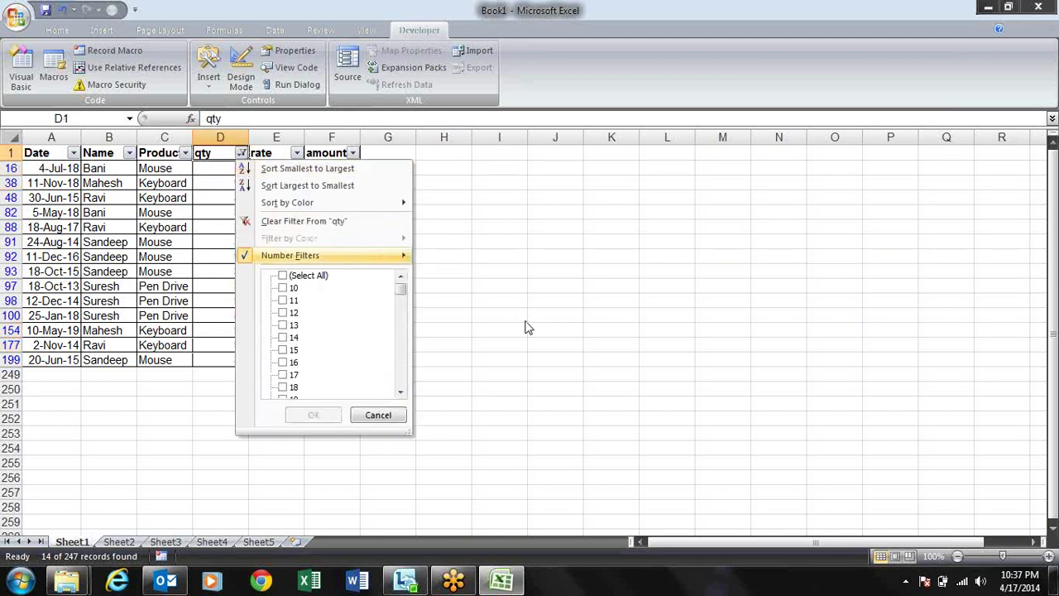
pyautogui.press('Right')
pyautogui.press('Down')
pyautogui.press('Down')
pyautogui.press('Down')
pyautogui.press('Down')
pyautogui.press('Down')
pyautogui.press('Down')
pyautogui.press('Down')
pyautogui.press('Down')
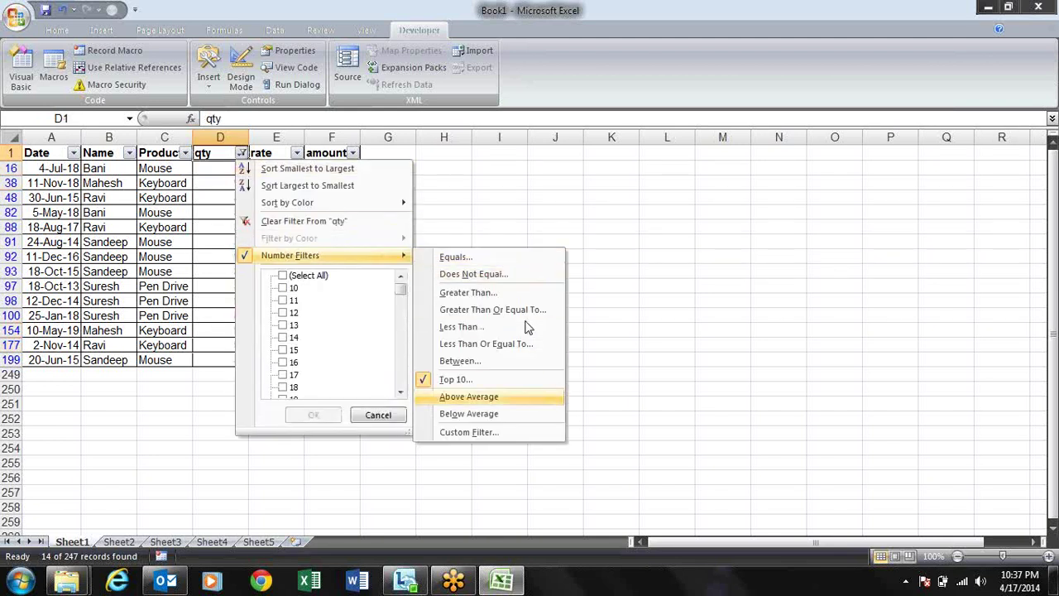
pyautogui.press('Up')
pyautogui.press('Return')
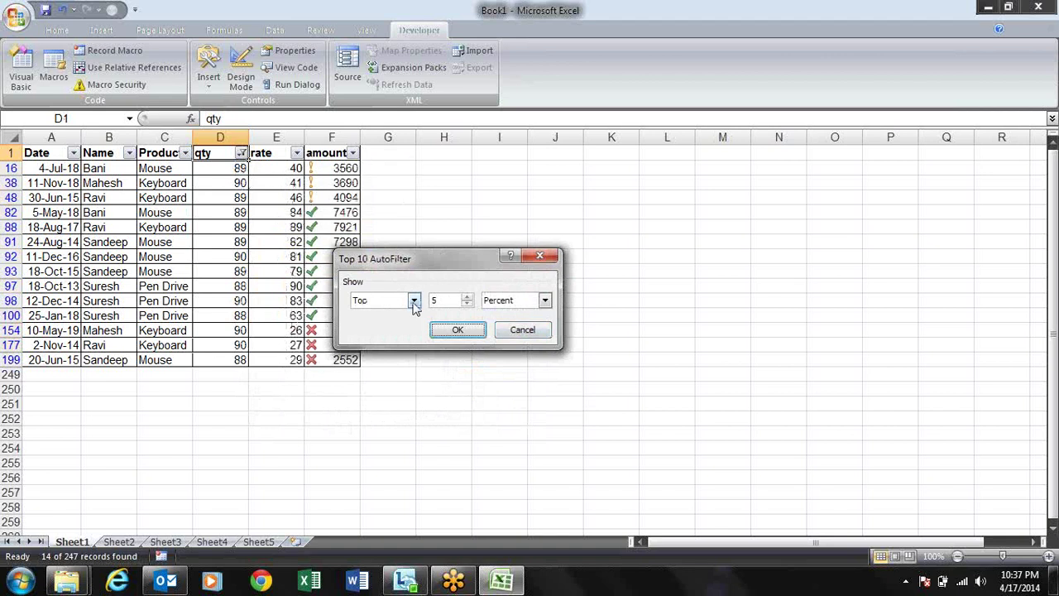
pyautogui.click(414, 303)
pyautogui.click(405, 318)
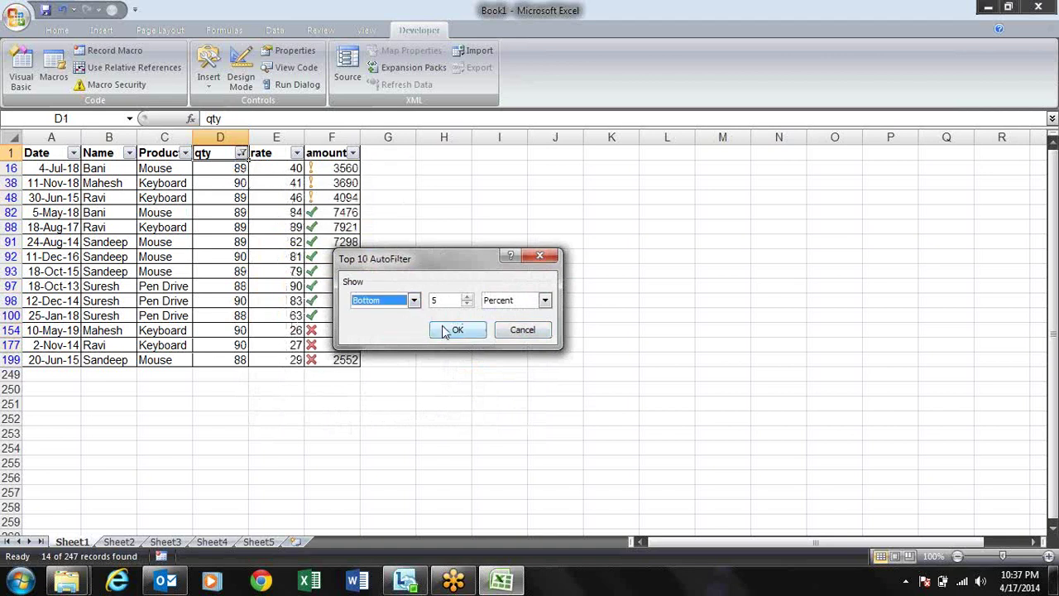
pyautogui.click(533, 303)
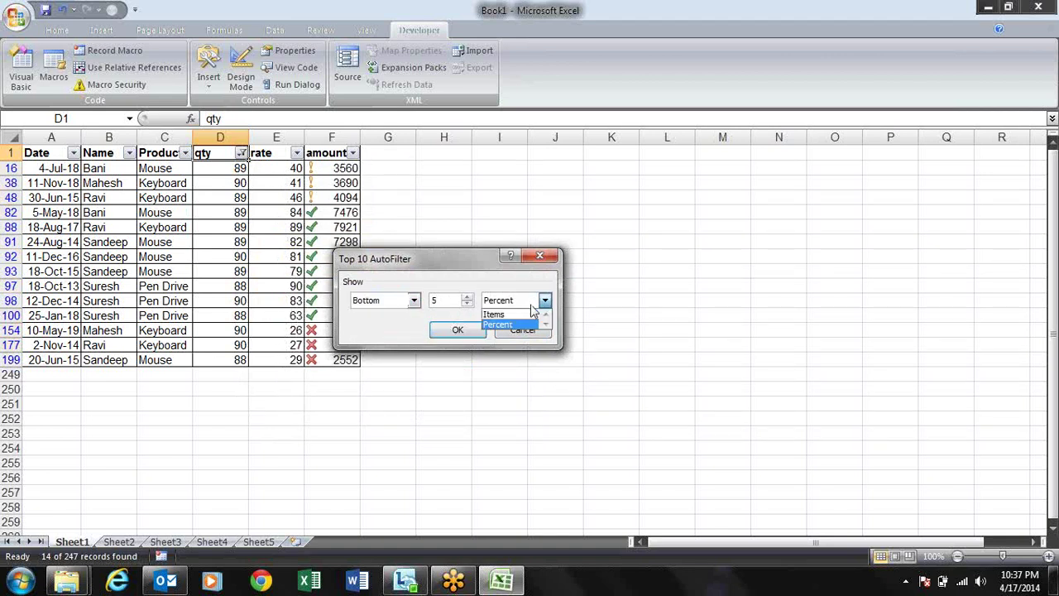
pyautogui.click(530, 313)
pyautogui.press('Return')
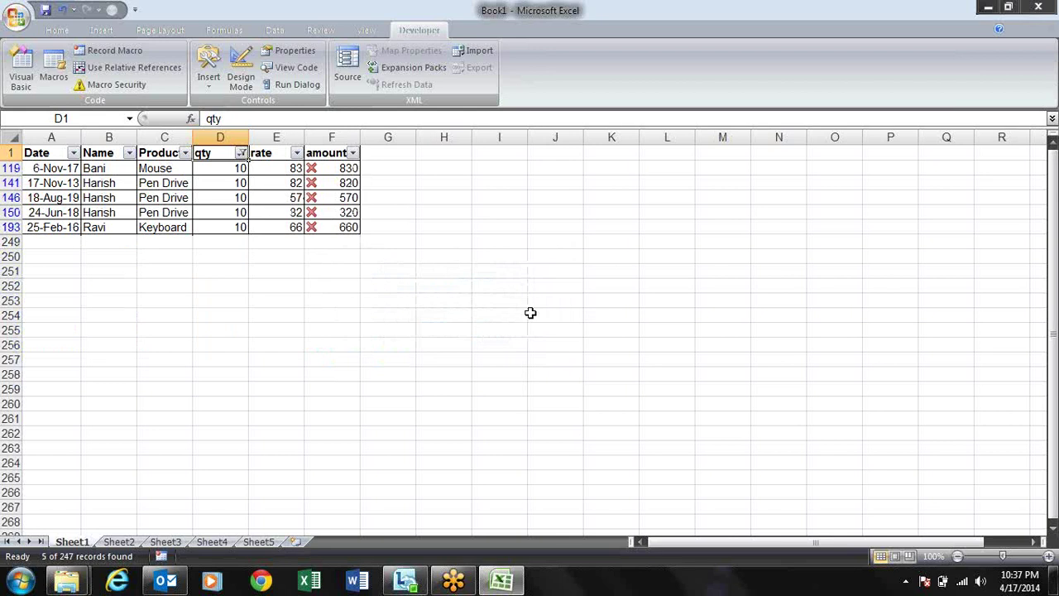
# - Filter qty to Above Average and browse the remaining rows back to the header
pyautogui.hotkey('alt', 'Down')
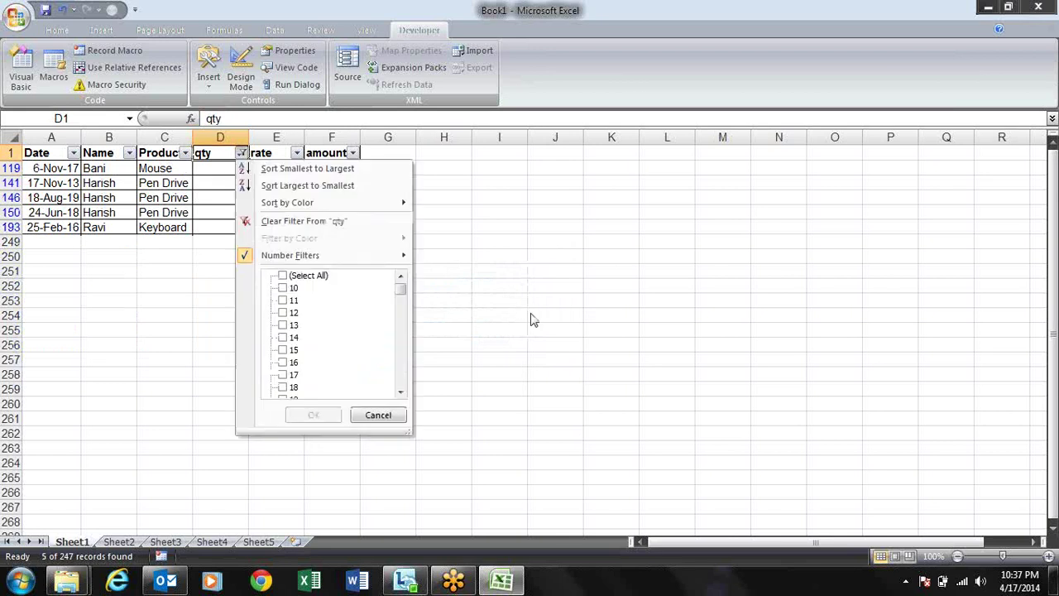
pyautogui.press('Down')
pyautogui.press('Down')
pyautogui.press('Down')
pyautogui.press('Down')
pyautogui.press('Right')
pyautogui.press('Down')
pyautogui.press('Down')
pyautogui.press('Down')
pyautogui.press('Down')
pyautogui.press('Down')
pyautogui.press('Down')
pyautogui.press('Down')
pyautogui.press('Down')
pyautogui.press('Down')
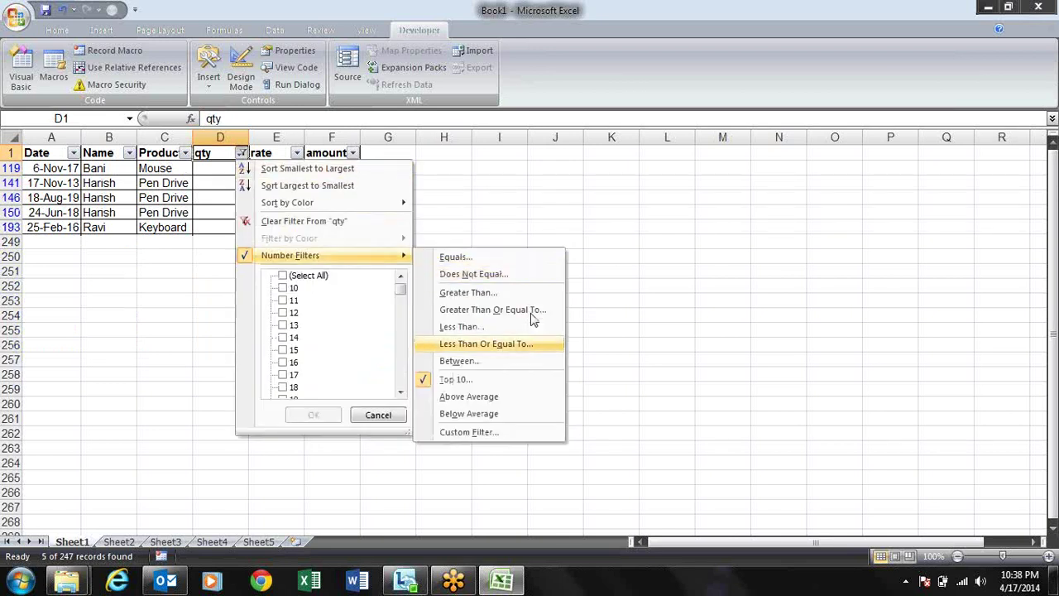
pyautogui.press('Up')
pyautogui.press('Return')
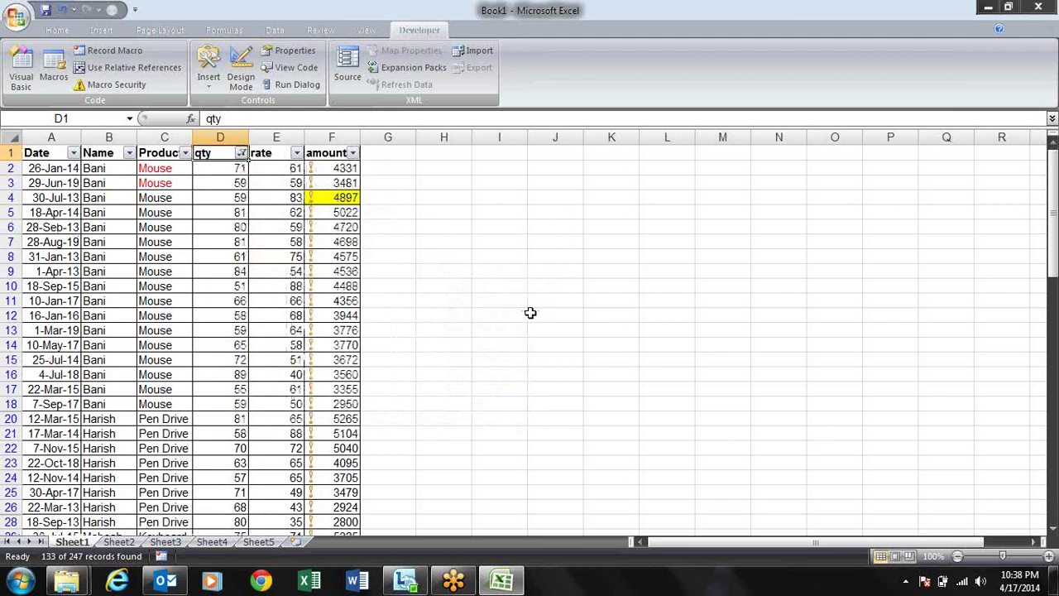
pyautogui.press('Down')
pyautogui.press('Down')
pyautogui.press('Down')
pyautogui.press('Down')
pyautogui.press('Down')
pyautogui.hotkey('ctrl', 'Down')
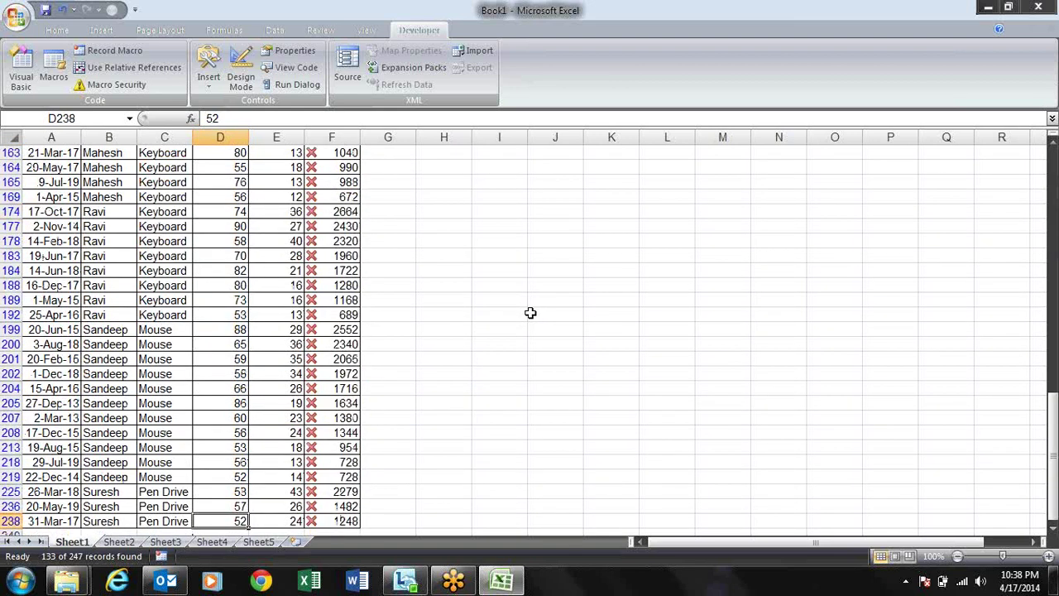
pyautogui.hotkey('ctrl', 'Up')
# - Switch the qty filter to Below Average, leaving 114 of 247 records
pyautogui.hotkey('alt', 'Down')
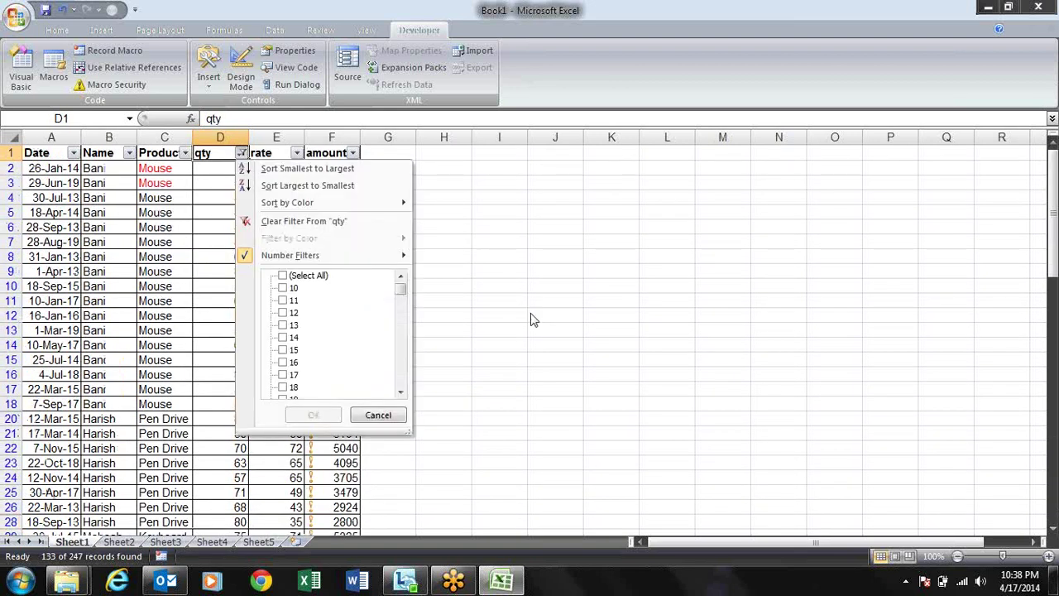
pyautogui.press('Down')
pyautogui.press('Down')
pyautogui.press('Down')
pyautogui.press('Down')
pyautogui.press('Down')
pyautogui.press('Right')
pyautogui.press('Down')
pyautogui.press('Down')
pyautogui.press('Down')
pyautogui.press('Down')
pyautogui.press('Down')
pyautogui.press('Down')
pyautogui.press('Down')
pyautogui.press('Down')
pyautogui.press('Down')
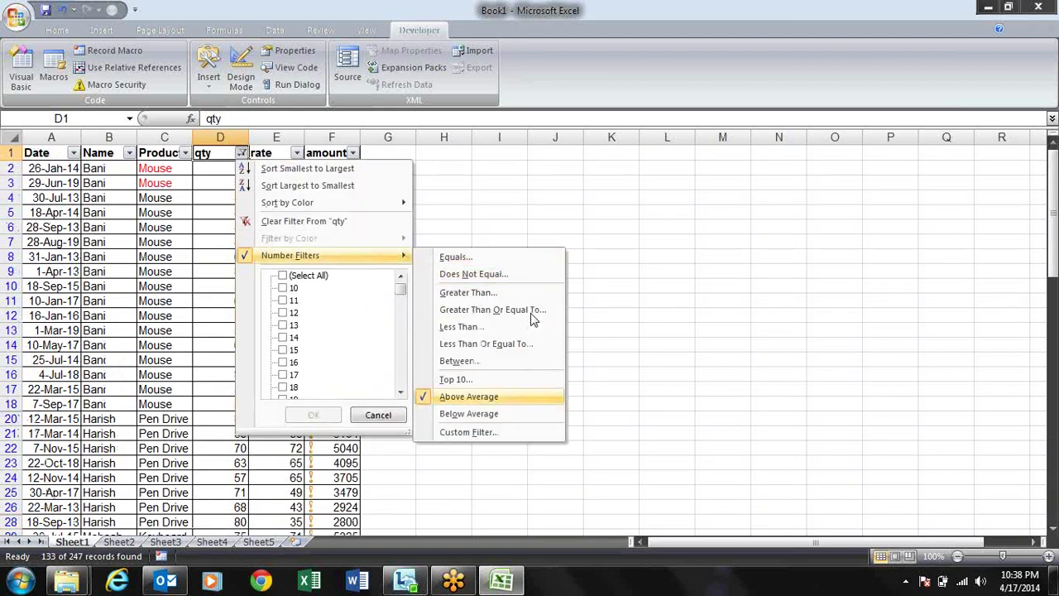
pyautogui.press('Return')
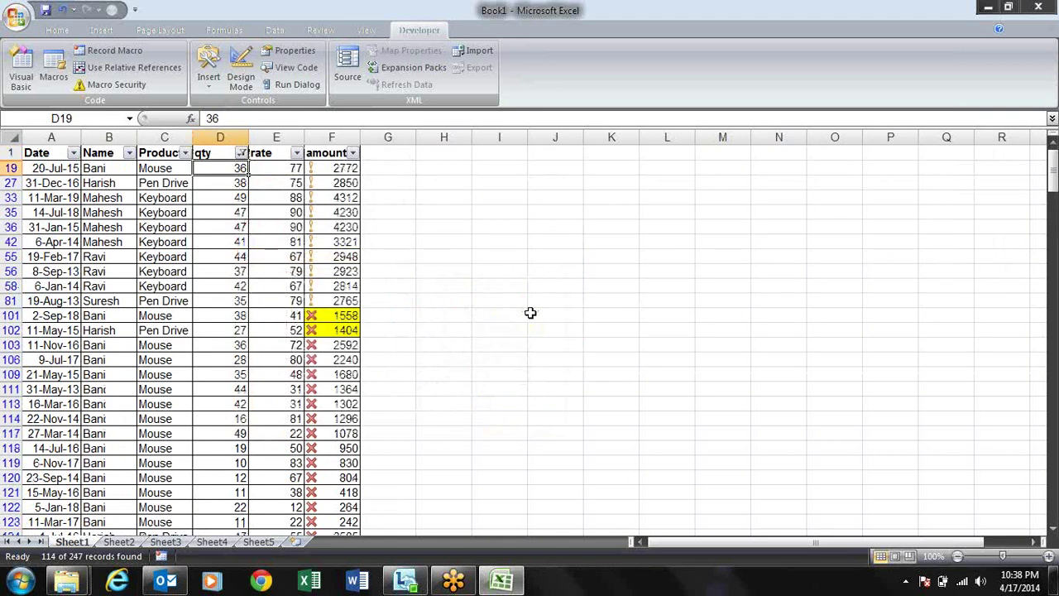
pyautogui.hotkey('ctrl', 'Up')
pyautogui.hotkey('alt', 'Down')
pyautogui.press('Down')
pyautogui.press('Down')
pyautogui.press('Down')
pyautogui.press('Down')
pyautogui.press('Down')
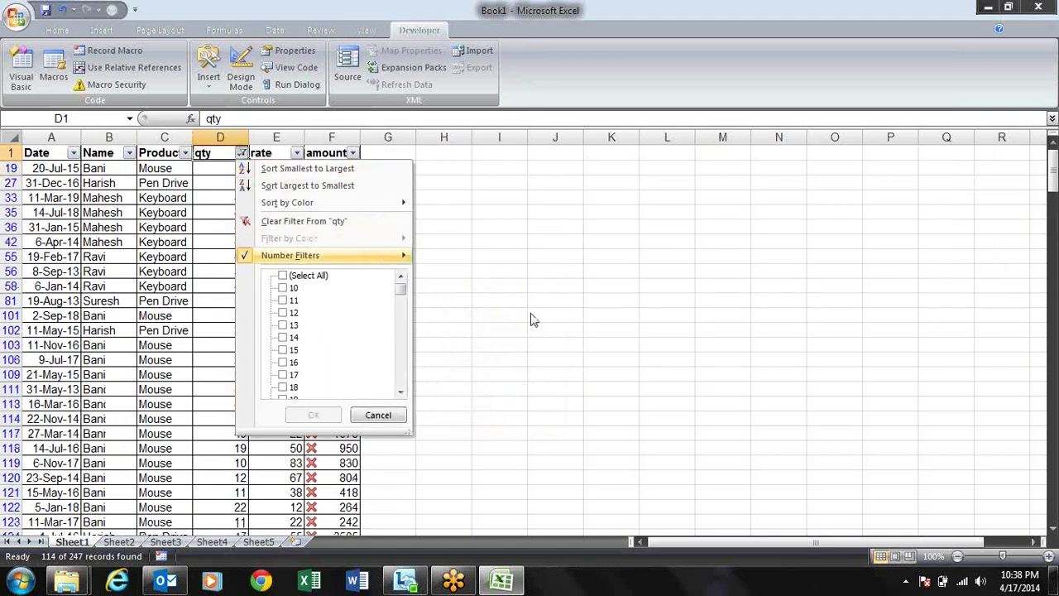
# - Open the qty Custom Filter dialog and dismiss it without changes
pyautogui.press('Right')
pyautogui.press('Down')
pyautogui.press('Down')
pyautogui.press('Down')
pyautogui.press('Down')
pyautogui.press('Down')
pyautogui.press('Down')
pyautogui.press('Down')
pyautogui.press('Down')
pyautogui.press('Down')
pyautogui.press('Down')
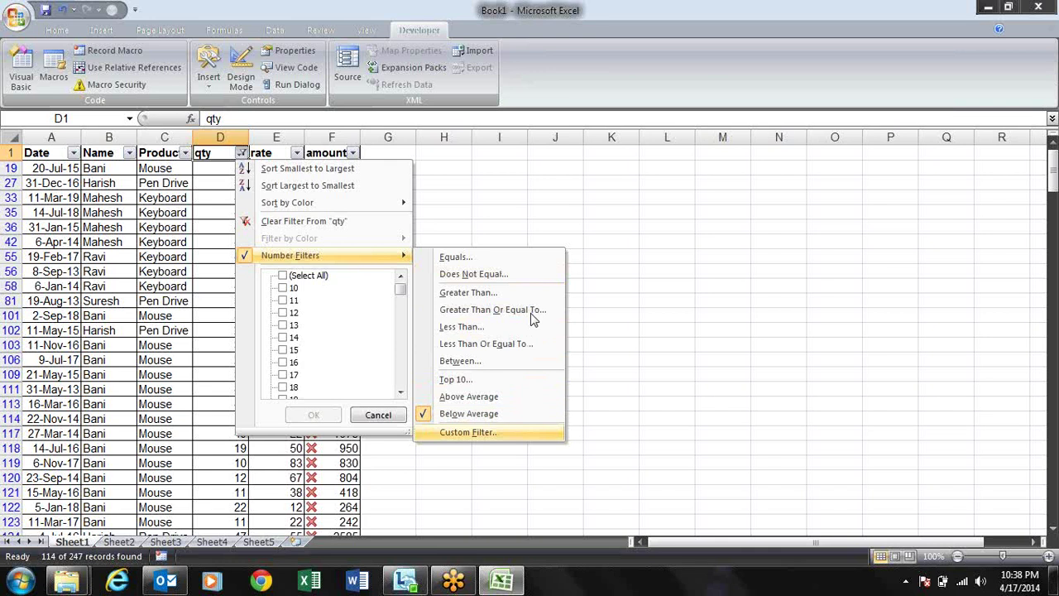
pyautogui.press('Return')
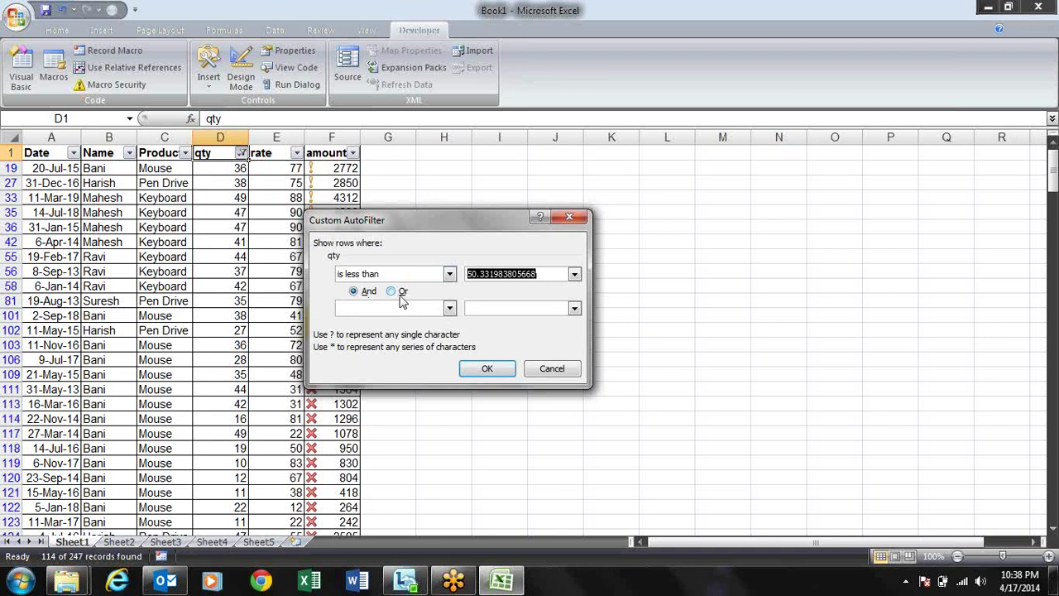
pyautogui.press('Return')
# - Start clearing all filters from the table using the Data tab's Clear command
pyautogui.press('Left')
pyautogui.press('Left')
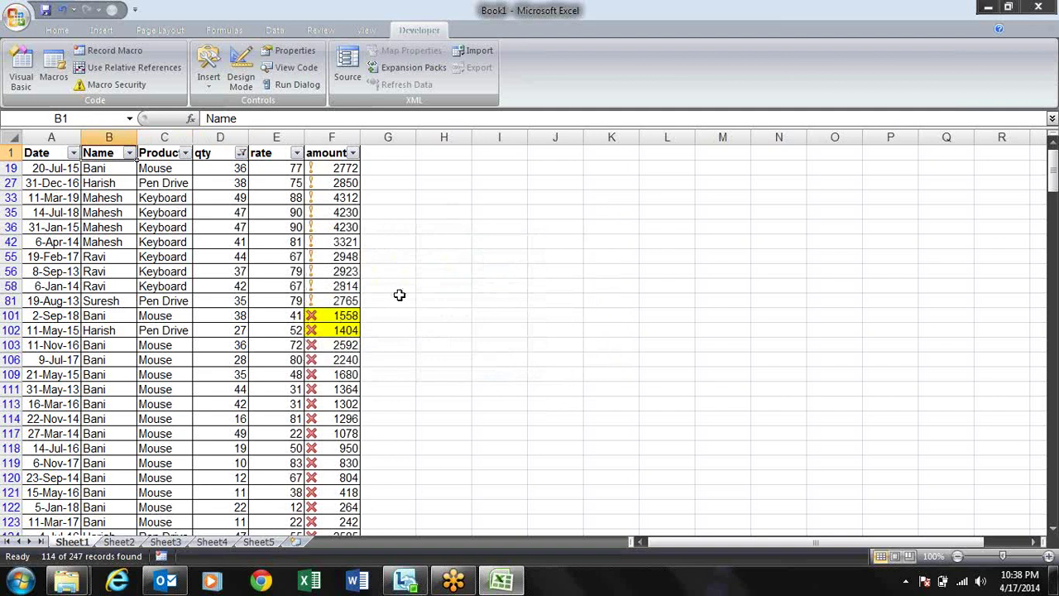
pyautogui.press('Right')
pyautogui.press('Right')
pyautogui.hotkey('alt', 'a')
# - Clear all filters, then custom-filter Name to equals SANDEEP
pyautogui.press('c')
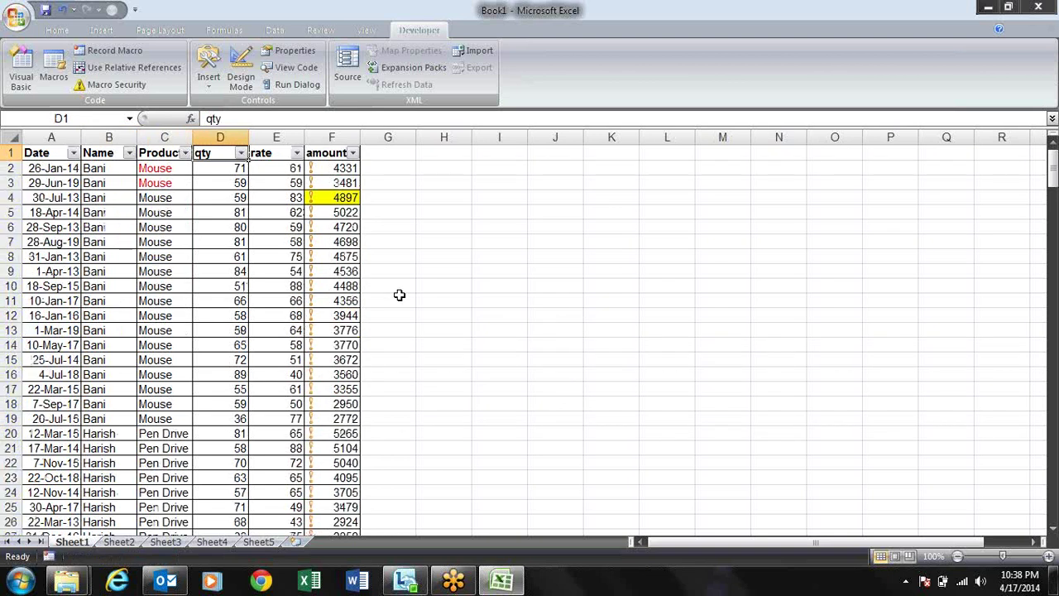
pyautogui.press('Left')
pyautogui.press('Left')
pyautogui.hotkey('alt', 'Down')
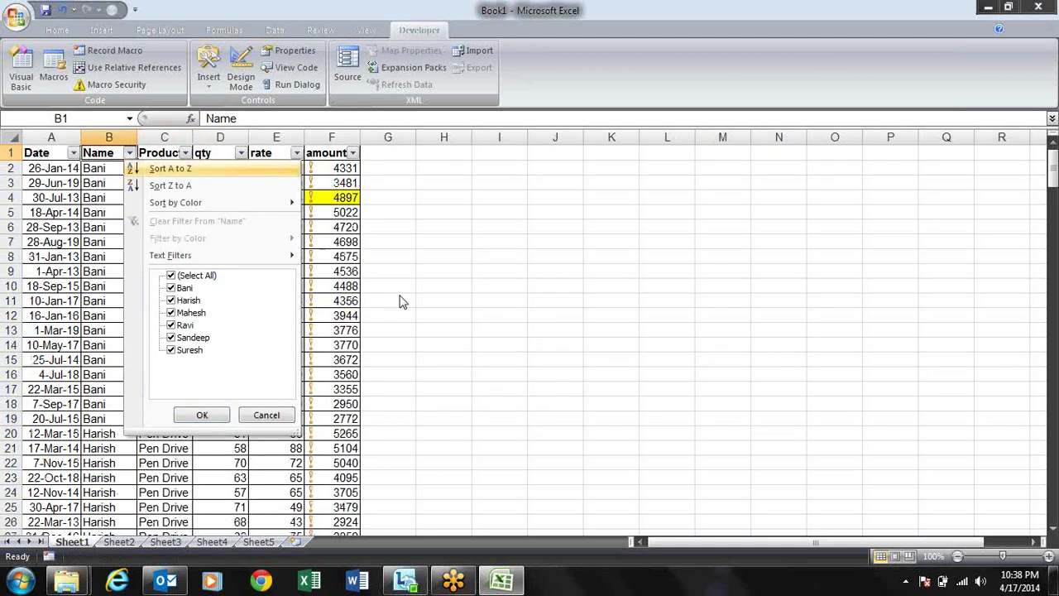
pyautogui.press('Tab')
pyautogui.press('Up')
pyautogui.press('Right')
pyautogui.press('Down')
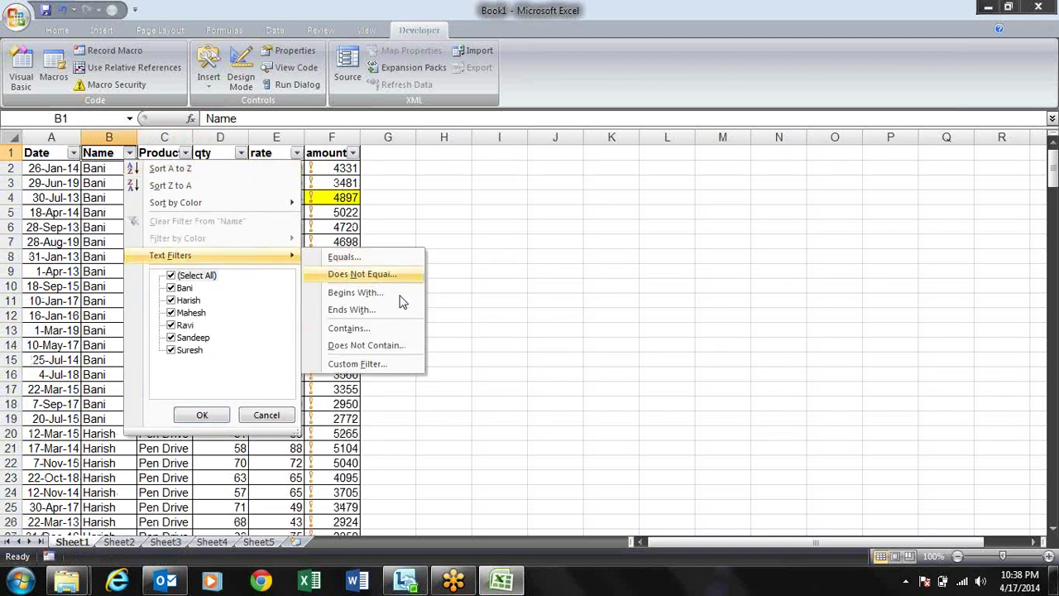
pyautogui.press('Up')
pyautogui.press('Down')
pyautogui.press('Up')
pyautogui.press('Up')
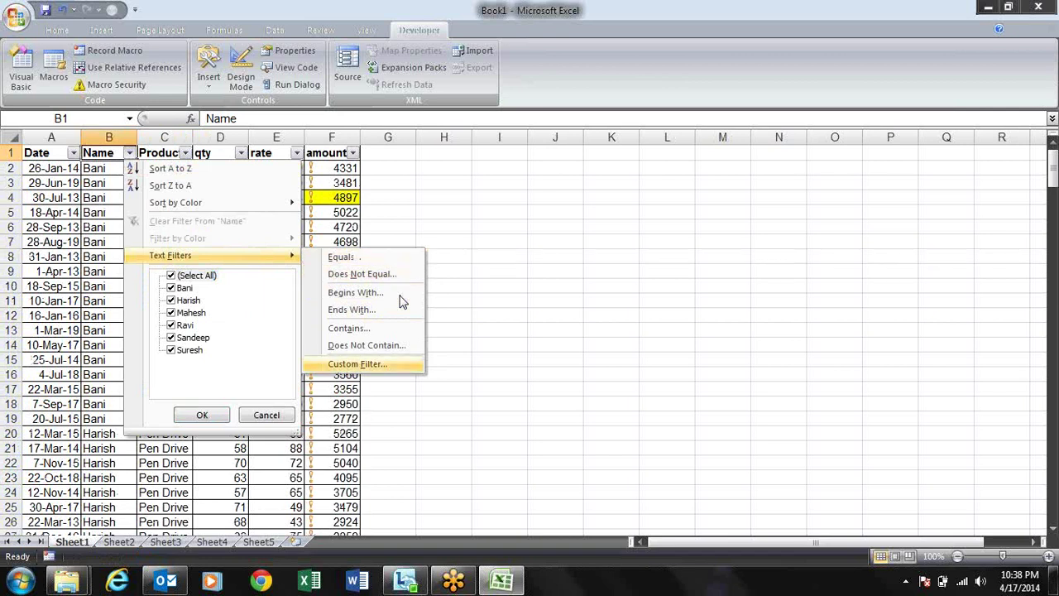
pyautogui.press('Return')
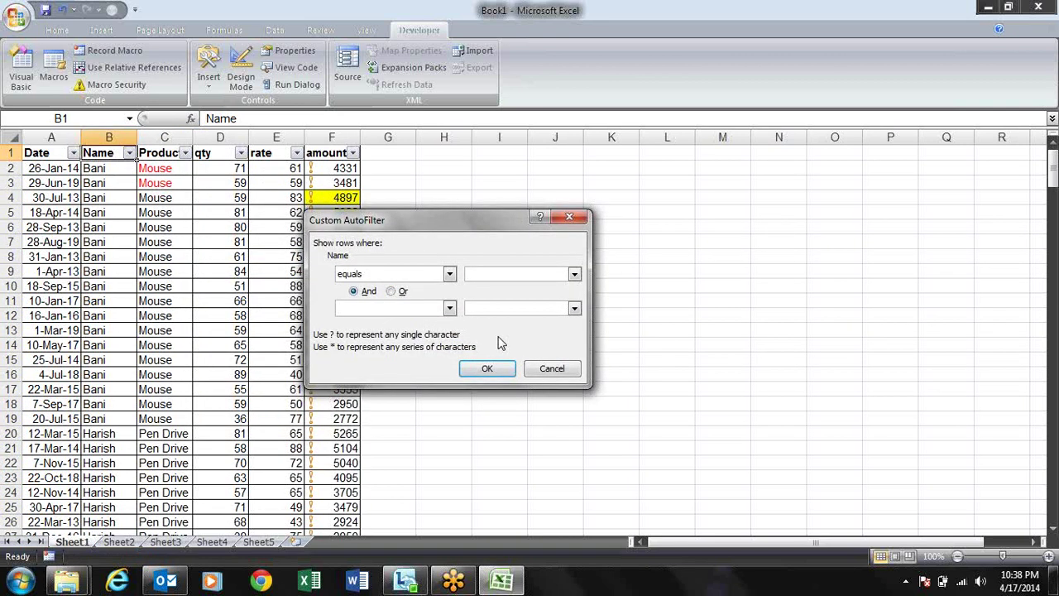
pyautogui.write('SANDEEP')
pyautogui.press('Return')
# - Add a second Name condition equals BANI with And, leaving 0 of 247 records
pyautogui.press('Down')
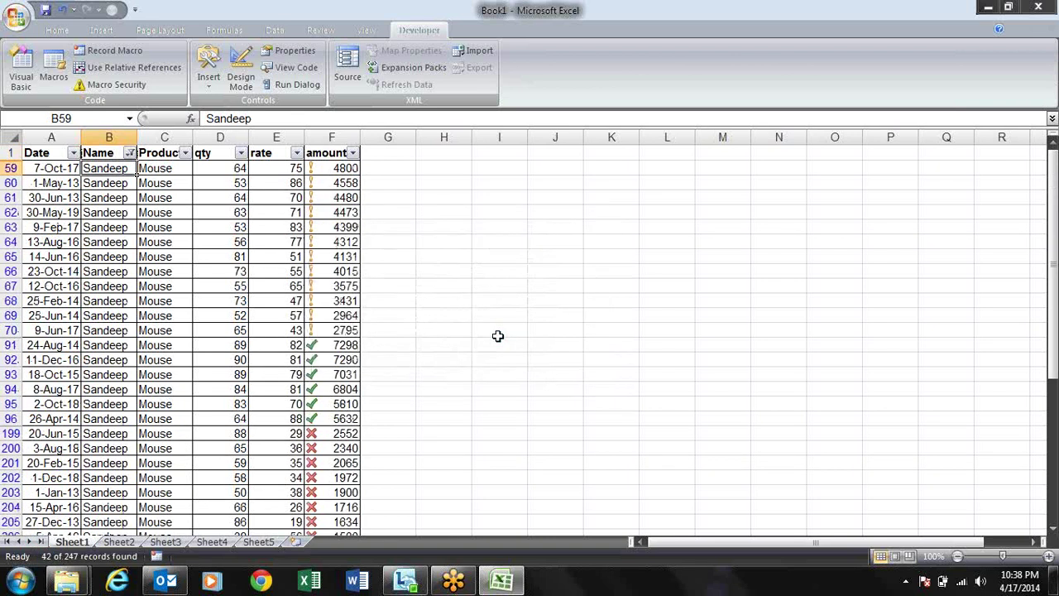
pyautogui.press('Up')
pyautogui.hotkey('alt', 'Down')
pyautogui.press('Down')
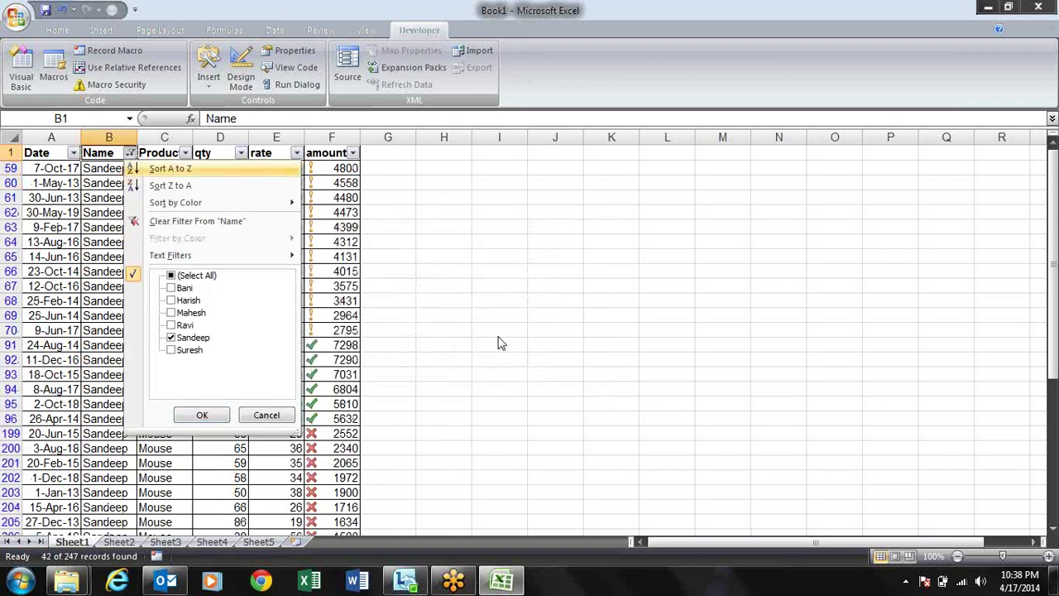
pyautogui.press('Down')
pyautogui.press('Down')
pyautogui.press('Down')
pyautogui.press('Down')
pyautogui.press('Down')
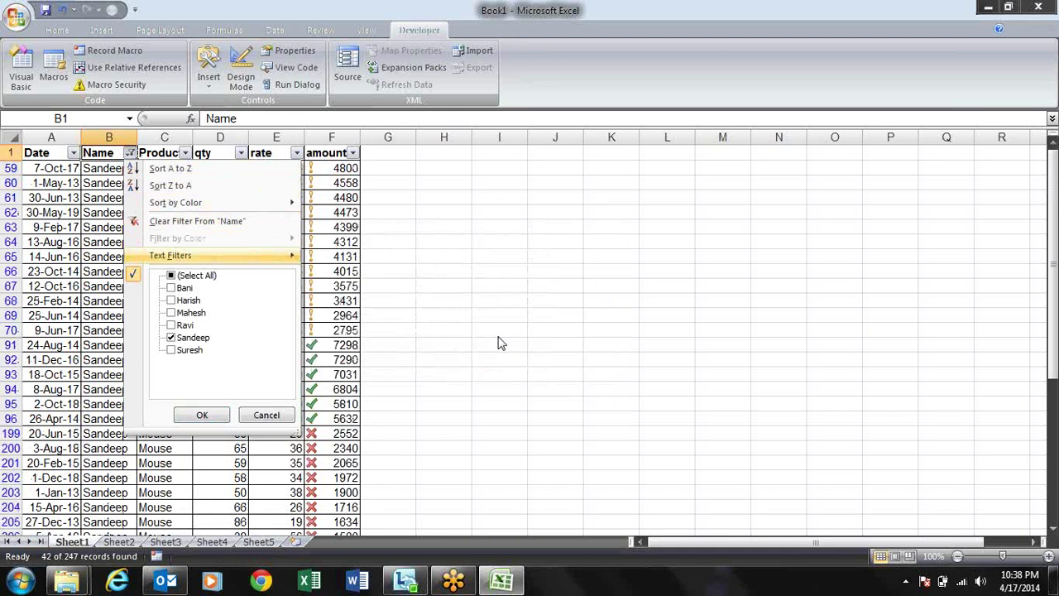
pyautogui.press('Right')
pyautogui.press('Down')
pyautogui.press('Down')
pyautogui.press('Down')
pyautogui.press('Down')
pyautogui.press('Down')
pyautogui.press('Down')
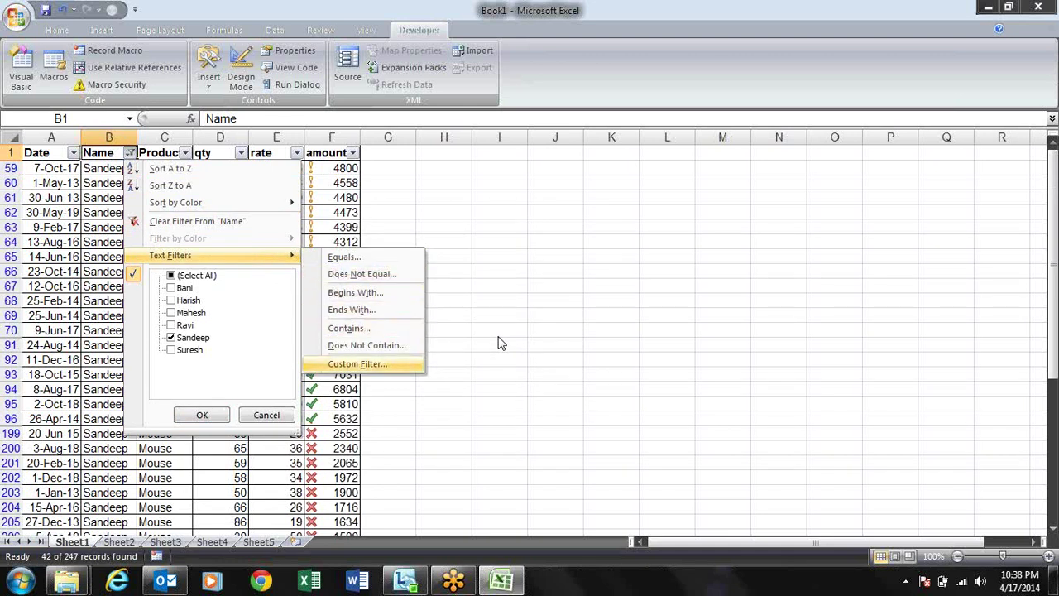
pyautogui.press('Return')
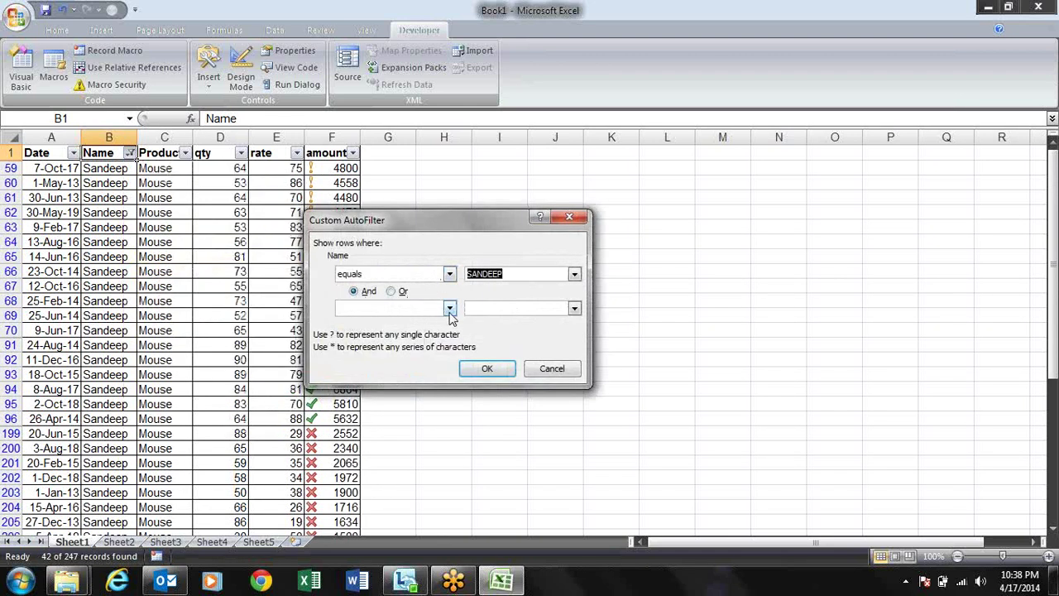
pyautogui.click(450, 311)
pyautogui.click(434, 328)
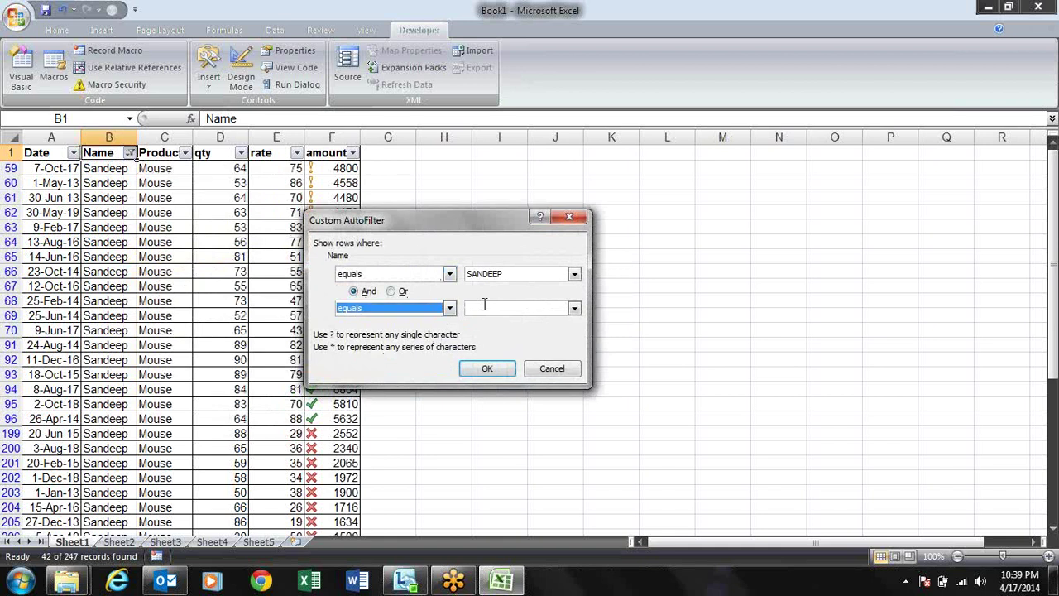
pyautogui.click(485, 306)
pyautogui.write('BAN')
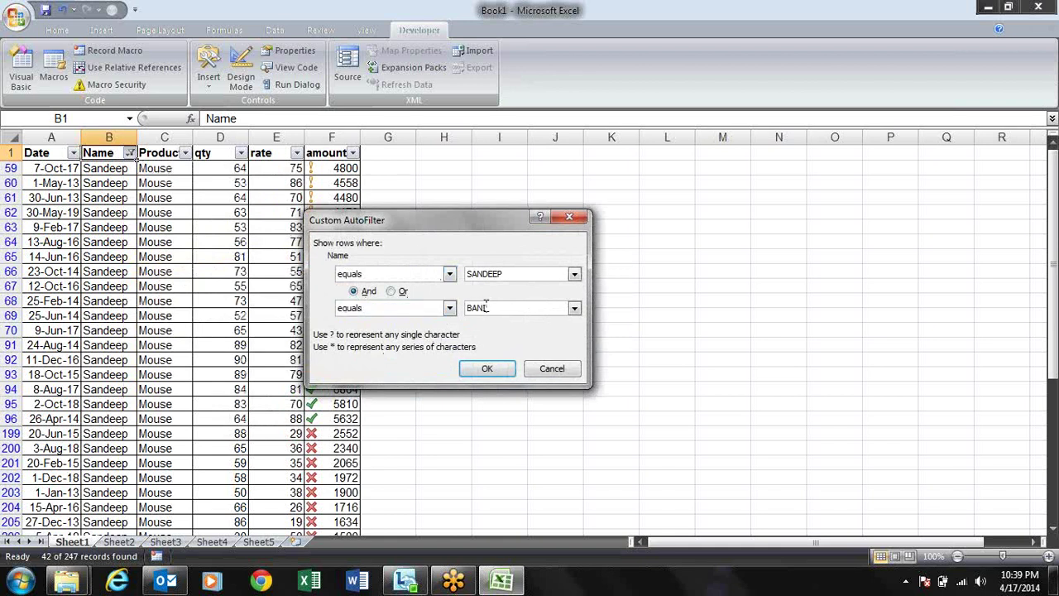
pyautogui.press('Return')
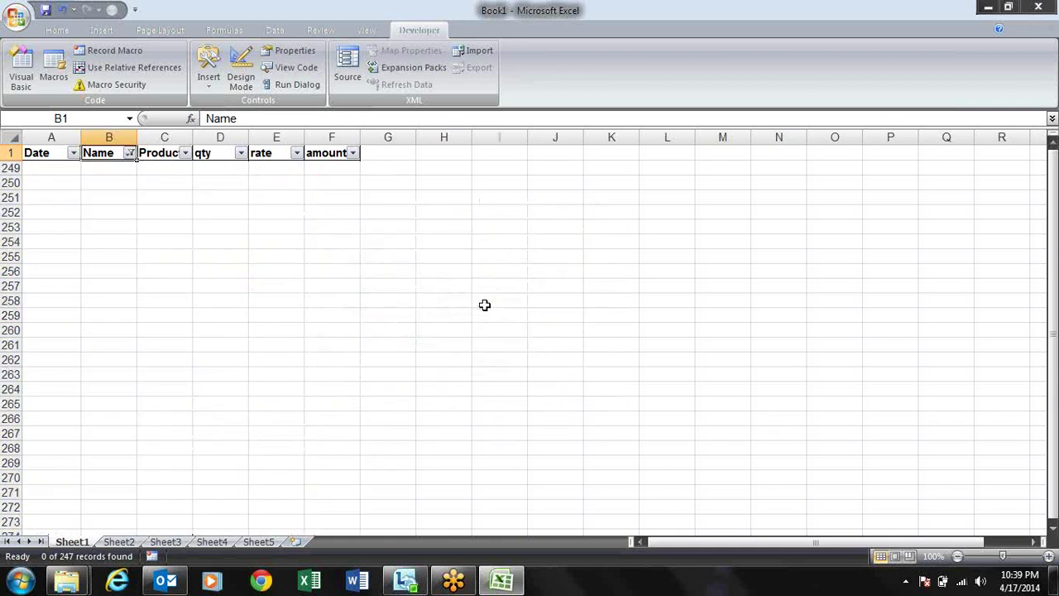
# - Change the Name custom filter to Or, showing SANDEEP or BANI (83 of 247 records)
pyautogui.hotkey('alt', 'Down')
pyautogui.press('Down')
pyautogui.press('Down')
pyautogui.press('Down')
pyautogui.press('Down')
pyautogui.press('Down')
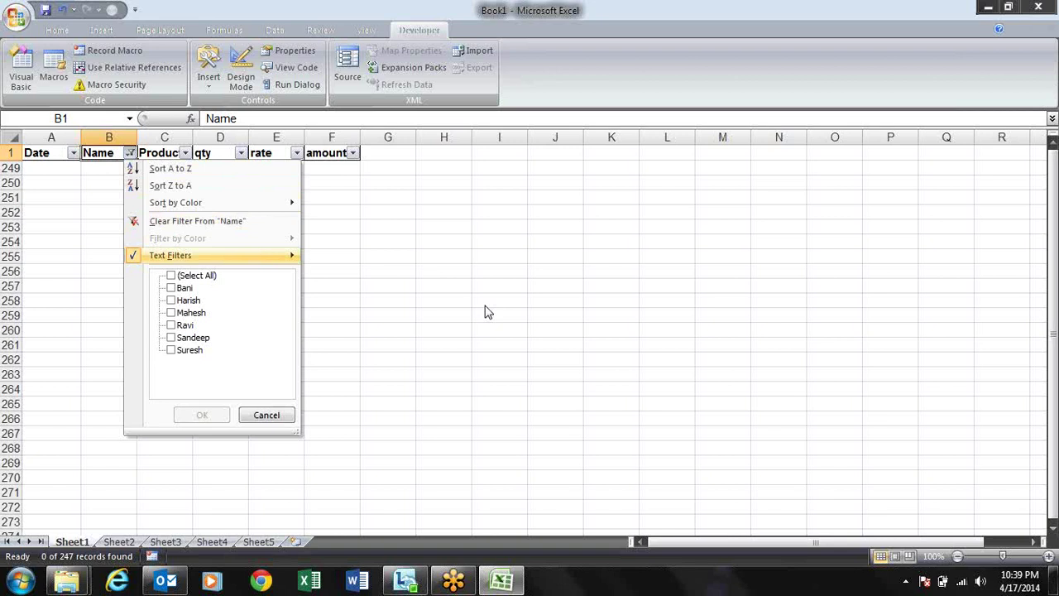
pyautogui.press('Right')
pyautogui.press('Down')
pyautogui.press('Down')
pyautogui.press('Down')
pyautogui.press('Down')
pyautogui.press('Down')
pyautogui.press('Down')
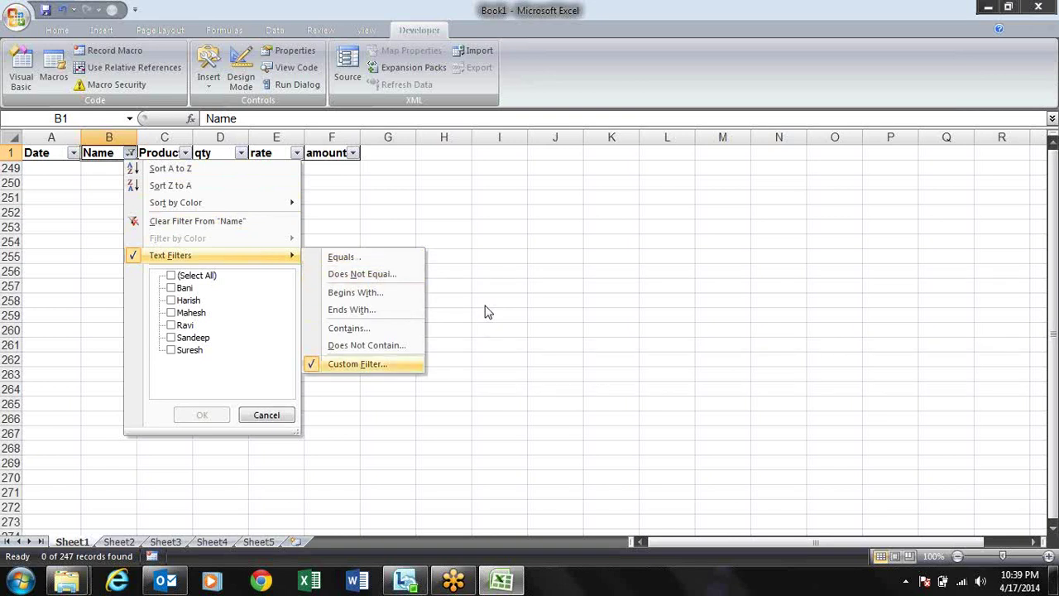
pyautogui.press('Return')
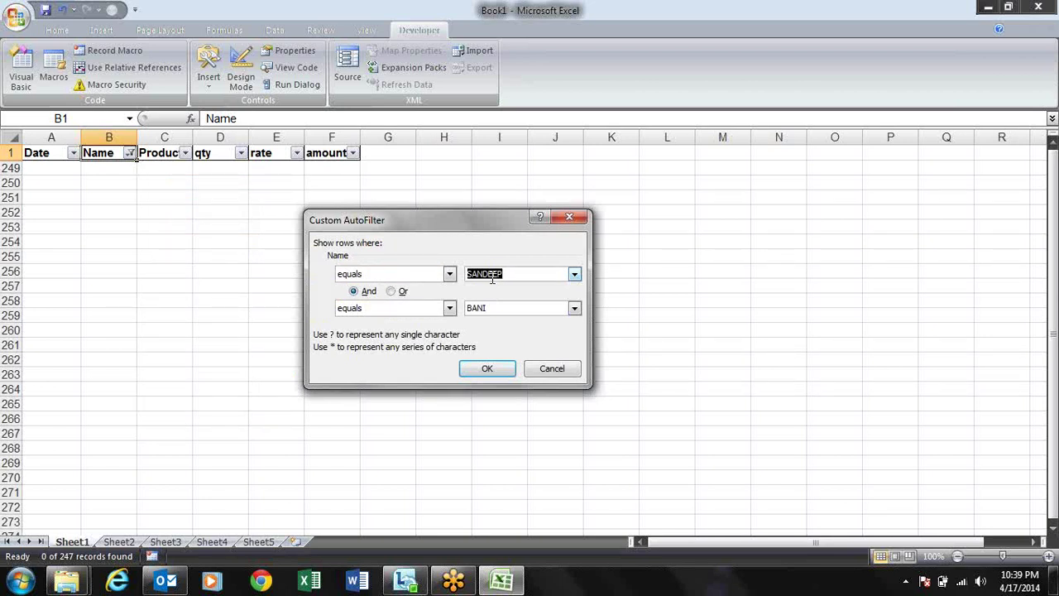
pyautogui.click(397, 292)
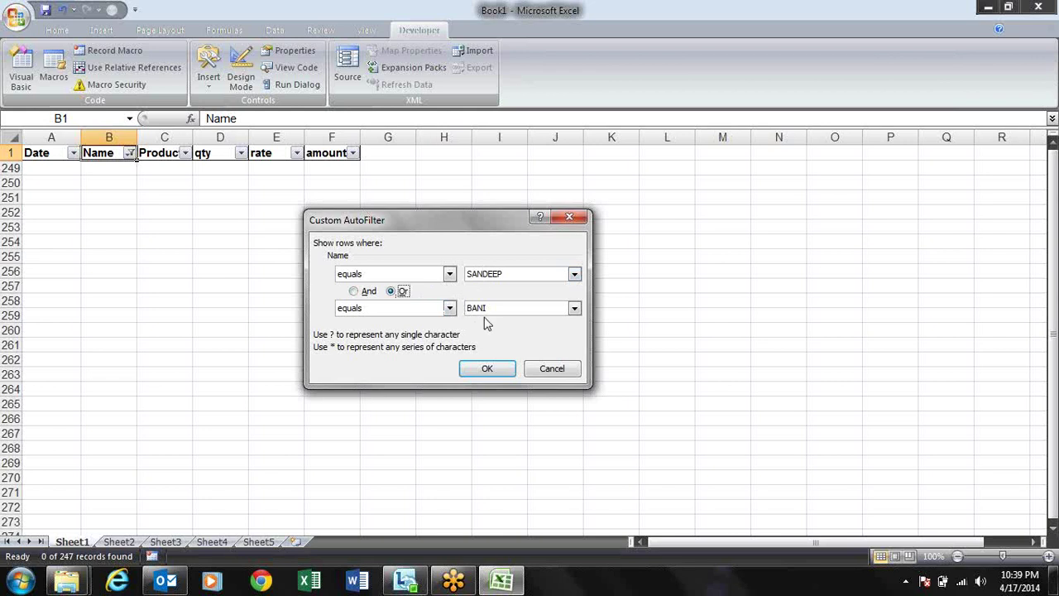
pyautogui.click(487, 370)
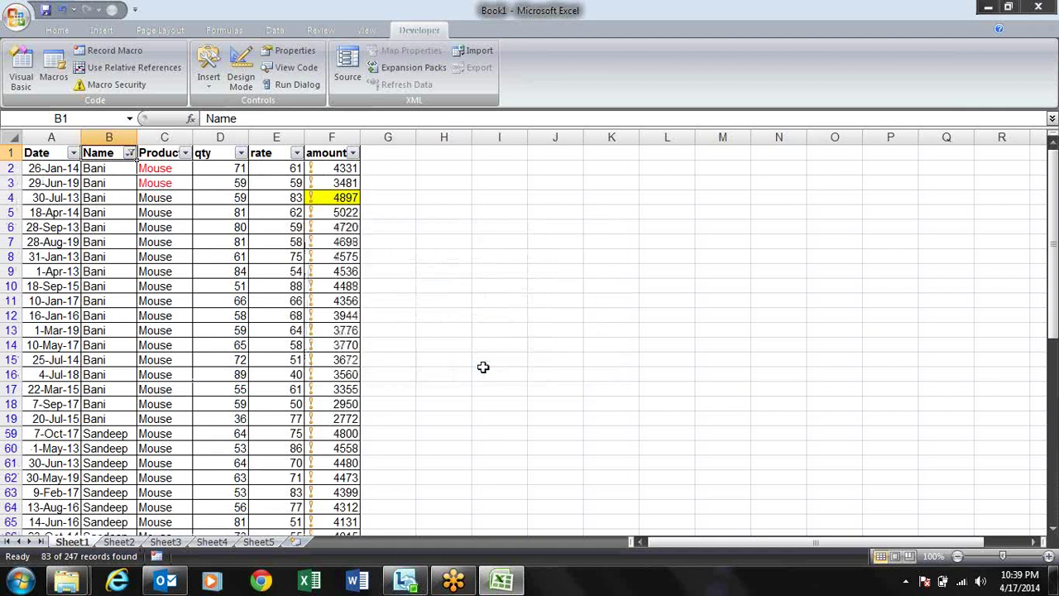
# - Browse the filtered SANDEEP and BANI rows down the Name column and back to the top
pyautogui.press('Right')
pyautogui.press('Down')
pyautogui.press('Down')
pyautogui.press('Down')
pyautogui.press('Down')
pyautogui.press('Down')
pyautogui.press('Down')
pyautogui.press('Down')
pyautogui.press('Down')
pyautogui.press('Down')
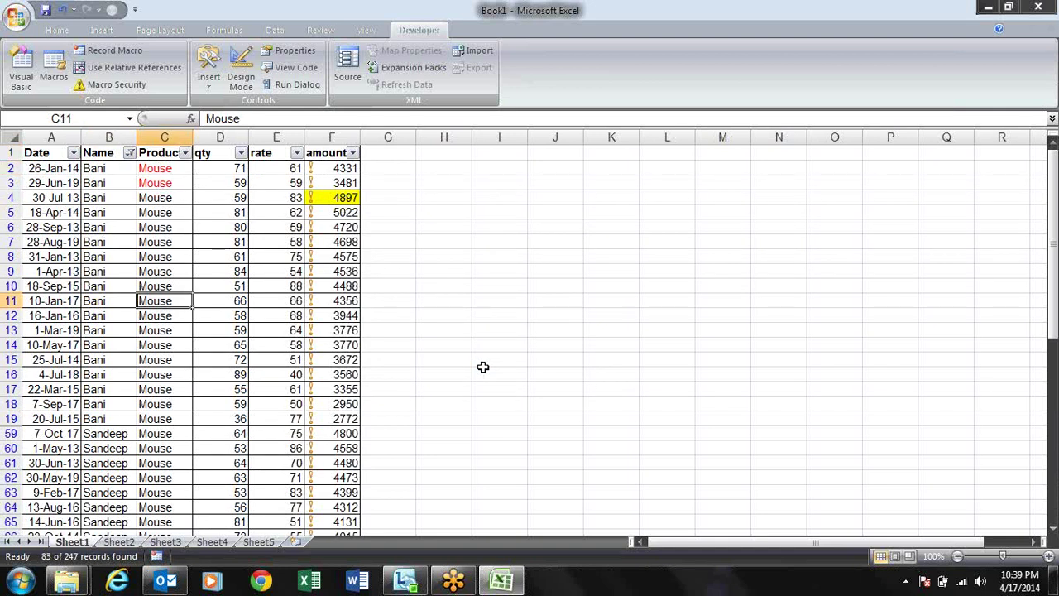
pyautogui.press('Down')
pyautogui.press('Down')
pyautogui.press('Down')
pyautogui.press('Down')
pyautogui.press('Down')
pyautogui.press('Down')
pyautogui.press('Down')
pyautogui.press('Down')
pyautogui.press('Down')
pyautogui.press('Down')
pyautogui.press('Down')
pyautogui.press('Down')
pyautogui.press('Down')
pyautogui.press('Down')
pyautogui.press('Down')
pyautogui.press('Down')
pyautogui.press('Down')
pyautogui.press('Down')
pyautogui.press('Down')
pyautogui.press('Down')
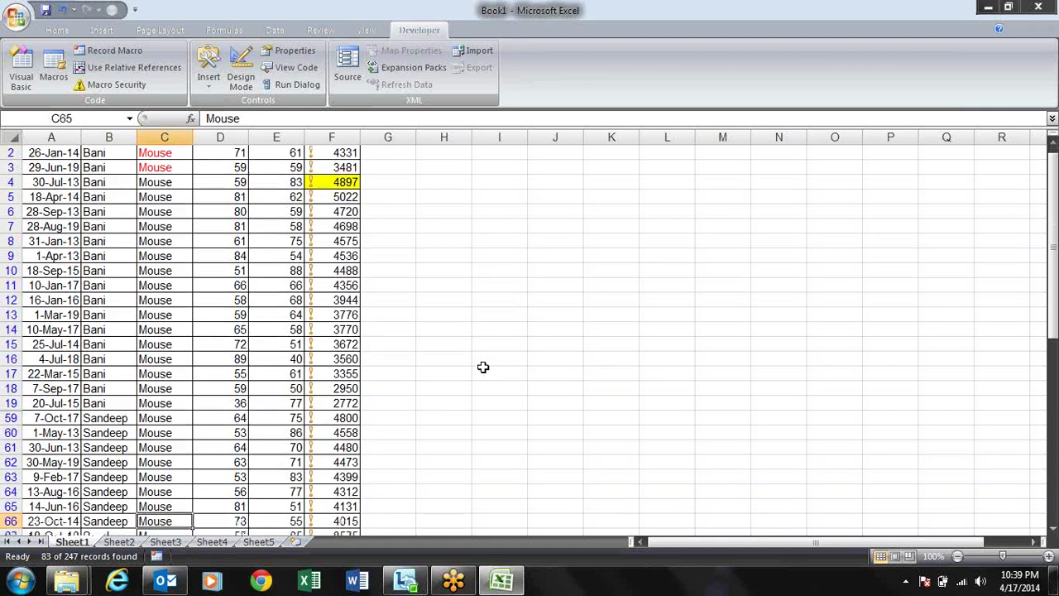
pyautogui.press('Left')
pyautogui.press('Down')
pyautogui.press('Down')
pyautogui.press('Down')
pyautogui.press('Down')
pyautogui.press('Down')
pyautogui.press('Down')
pyautogui.press('Down')
pyautogui.press('Down')
pyautogui.press('Down')
pyautogui.press('Down')
pyautogui.press('Down')
pyautogui.press('Down')
pyautogui.press('Down')
pyautogui.press('Down')
pyautogui.press('Down')
pyautogui.press('Down')
pyautogui.press('Down')
pyautogui.press('Down')
pyautogui.press('Down')
pyautogui.press('Down')
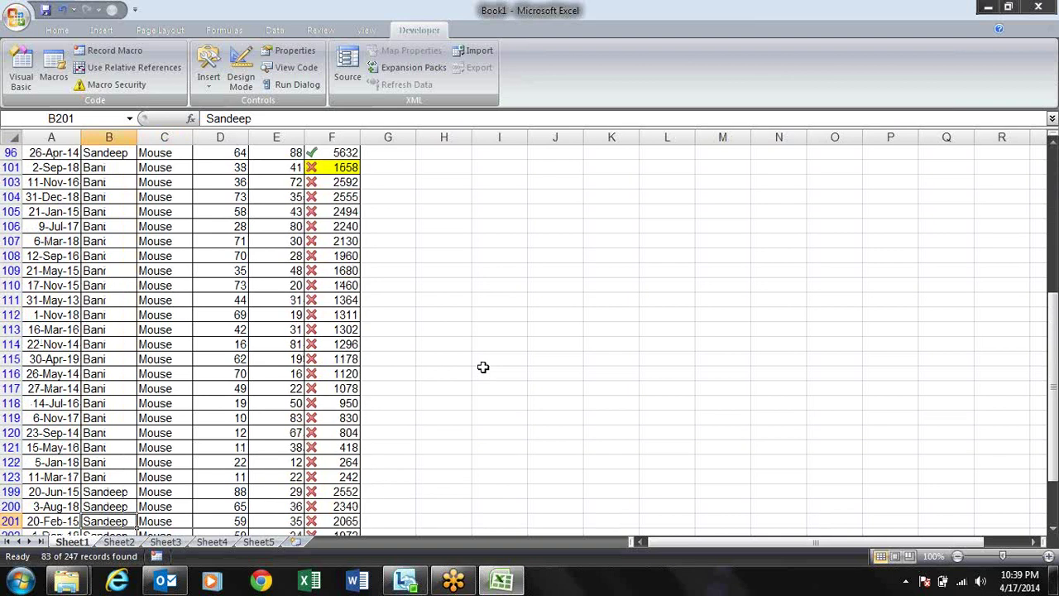
pyautogui.press('Up')
pyautogui.press('Up')
pyautogui.press('Up')
pyautogui.press('Up')
pyautogui.press('Up')
pyautogui.press('Up')
pyautogui.press('Up')
pyautogui.press('Up')
pyautogui.press('Up')
pyautogui.press('Up')
pyautogui.press('Up')
pyautogui.press('Up')
pyautogui.press('Up')
pyautogui.press('Up')
pyautogui.press('Up')
pyautogui.press('Up')
pyautogui.press('Up')
pyautogui.press('Up')
pyautogui.press('Up')
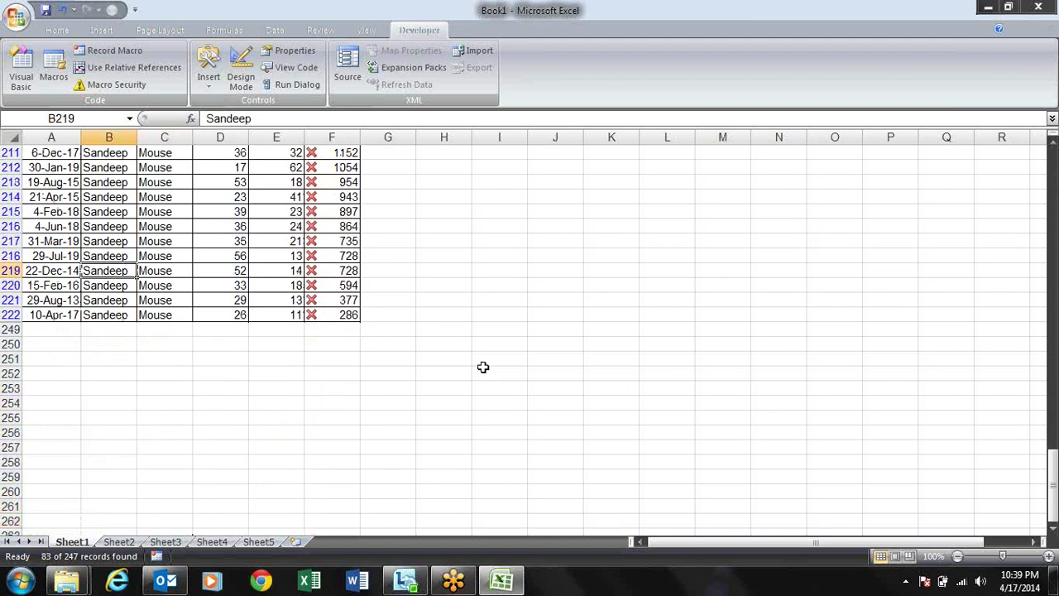
pyautogui.hotkey('ctrl', 'Up')
pyautogui.press('Down')
pyautogui.press('Down')
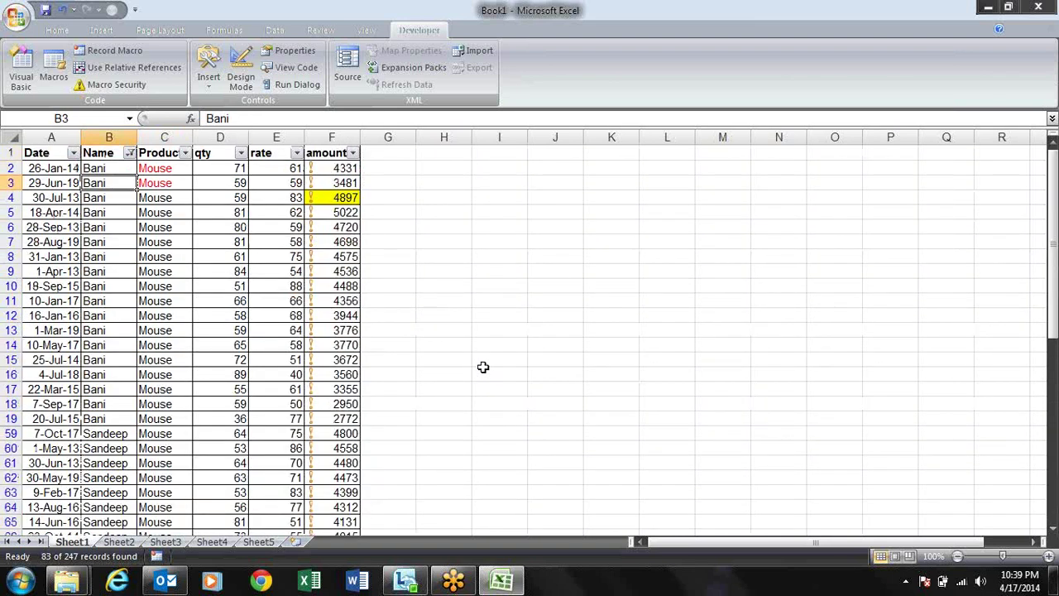